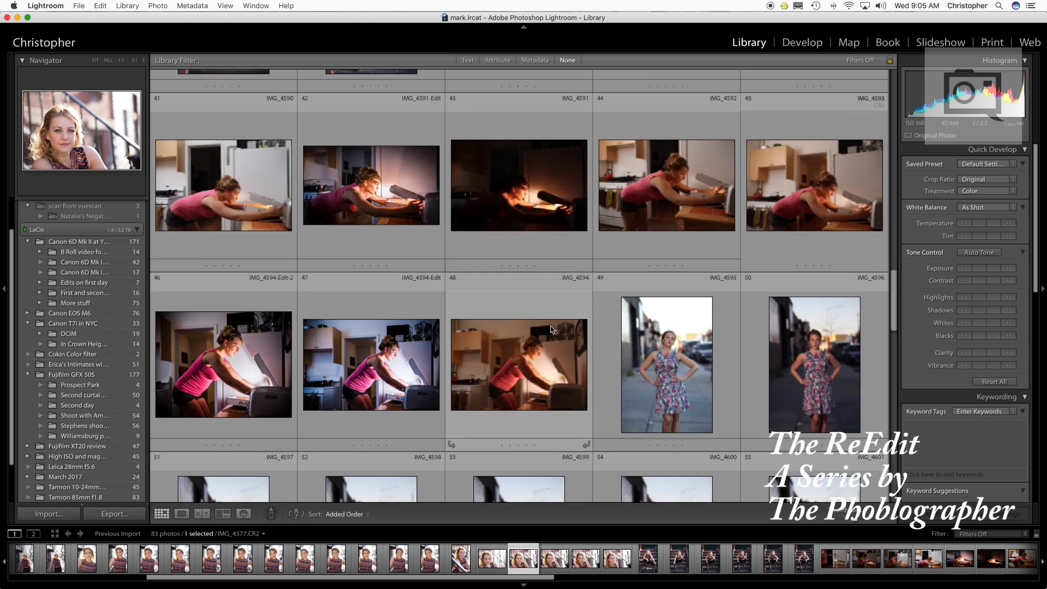
Select the first photo, IMG_4550, view it in the Develop module, and return to the Library grid.
scroll(549, 328, "down", 12)
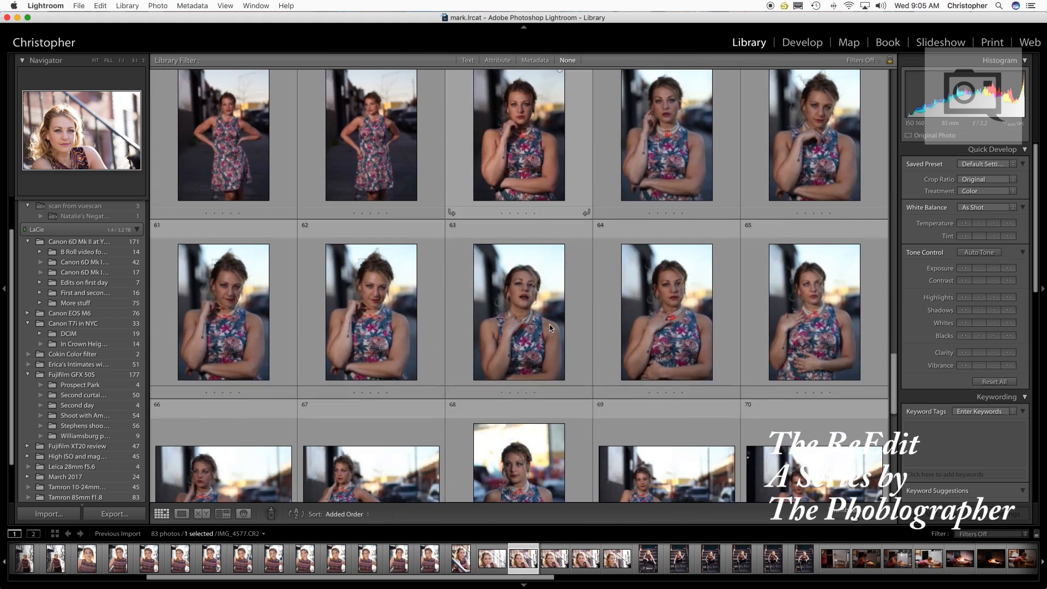
scroll(549, 328, "down", 4)
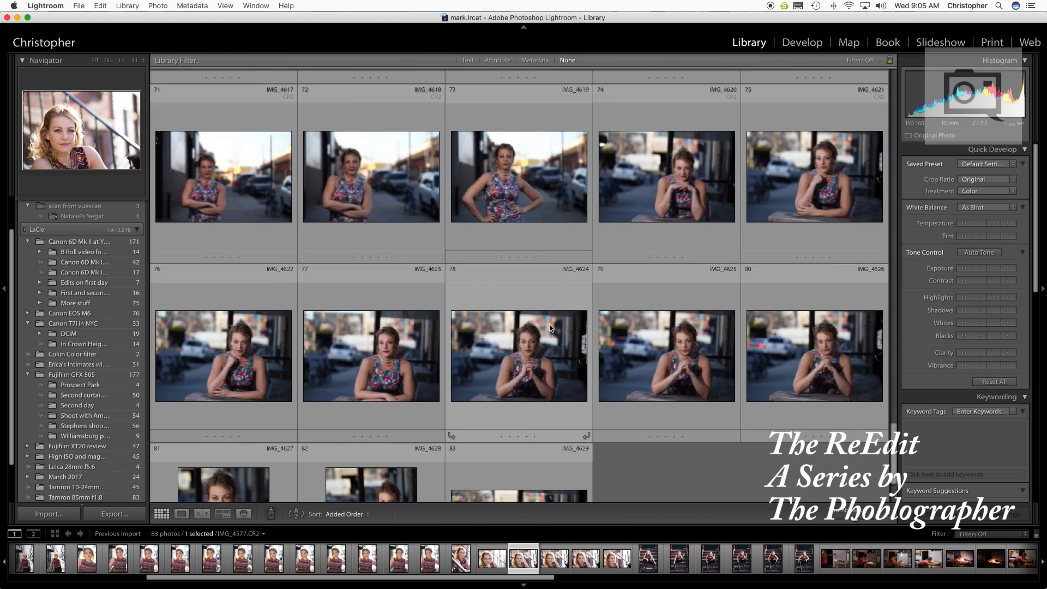
scroll(550, 328, "up", 15)
scroll(550, 328, "up", 20)
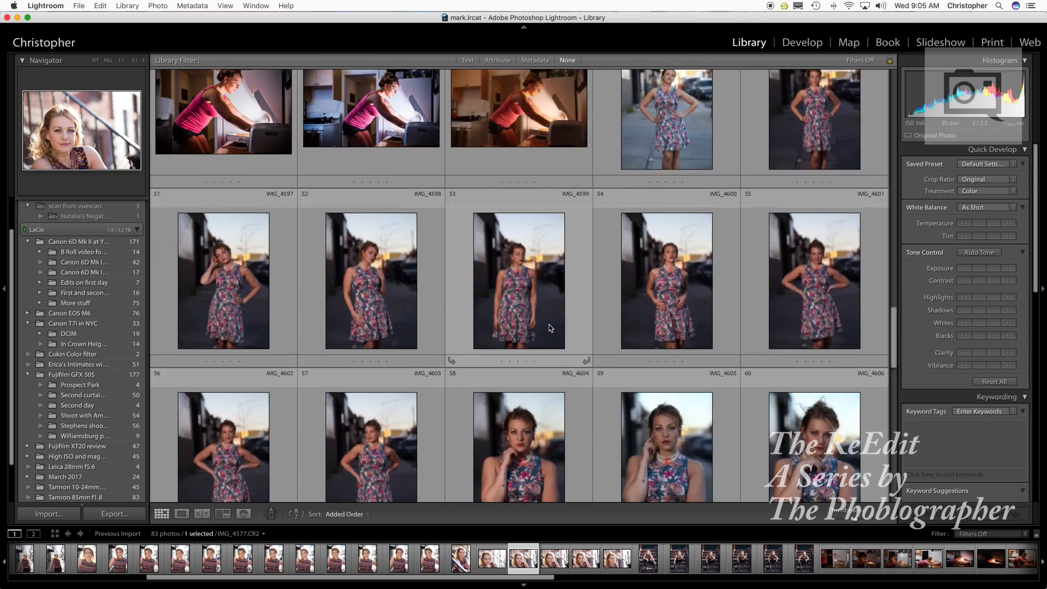
scroll(549, 328, "up", 12)
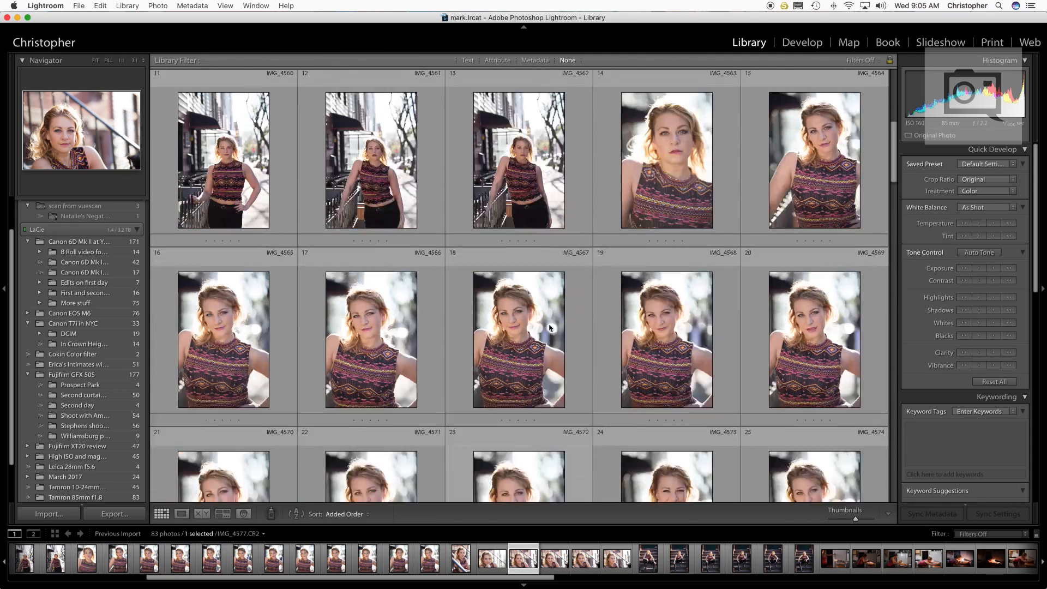
left_click(237, 201)
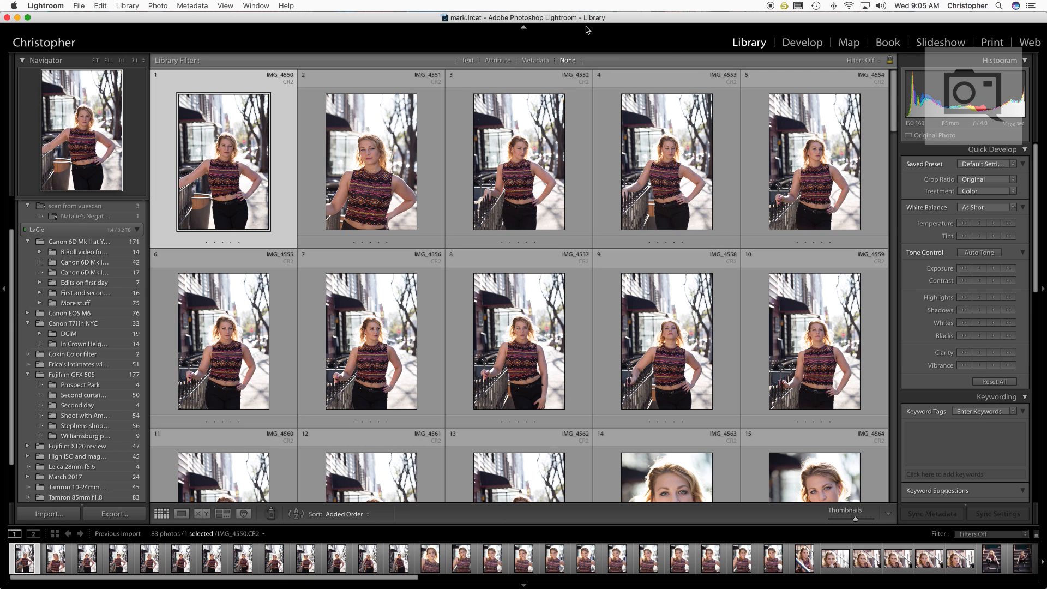
left_click(802, 42)
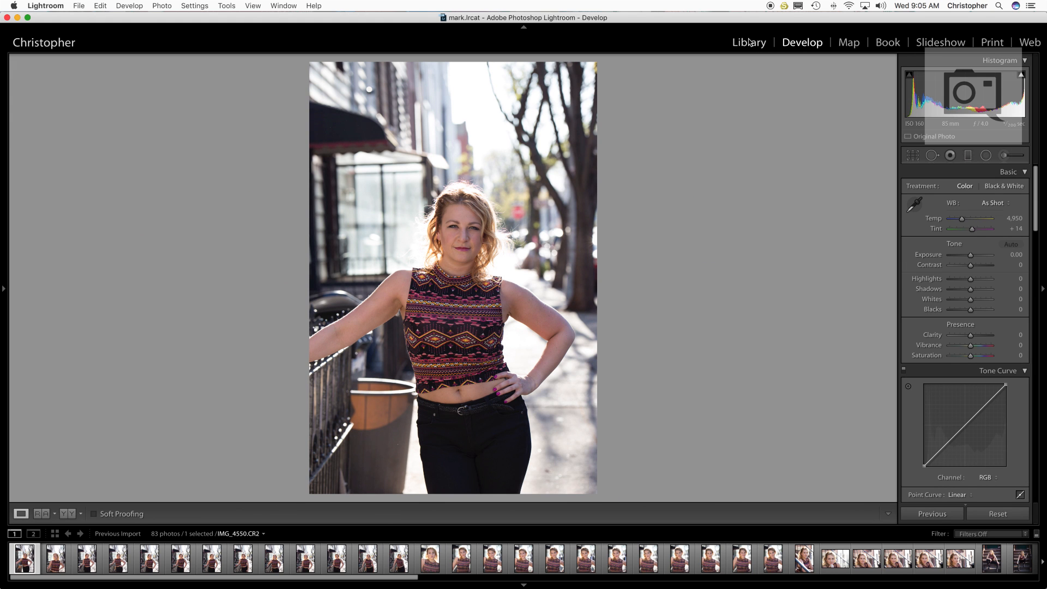
left_click(749, 43)
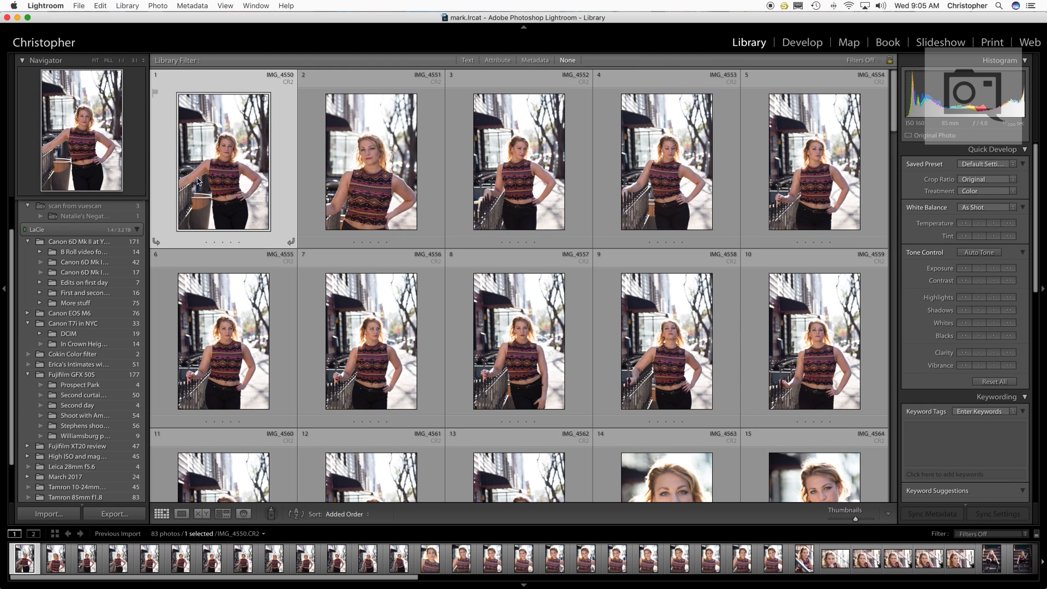
left_click(352, 207)
key("Left")
scroll(479, 223, "down", 7)
scroll(479, 224, "up", 7)
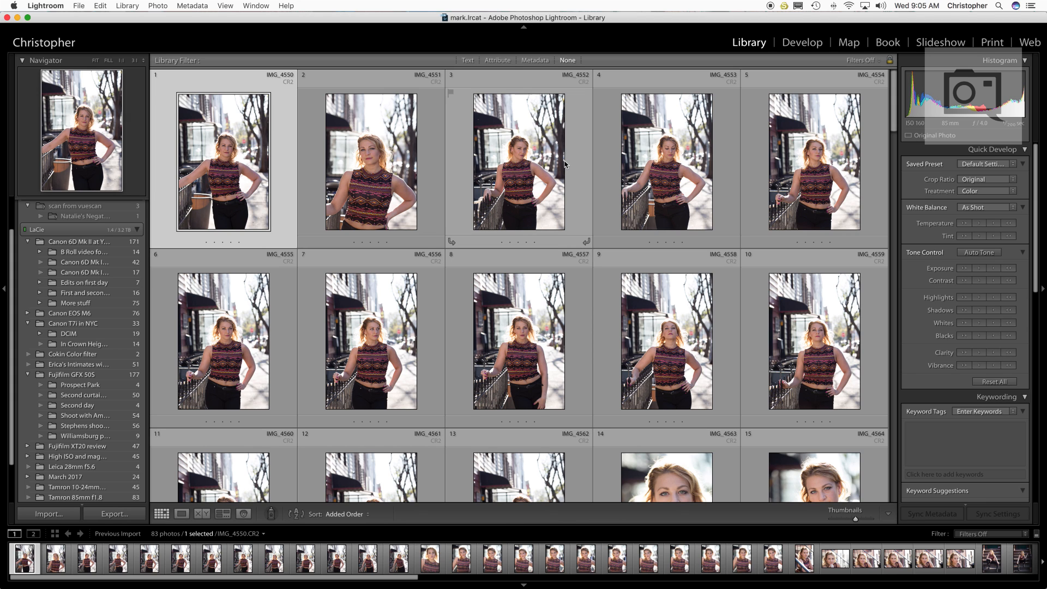
scroll(564, 162, "down", 2)
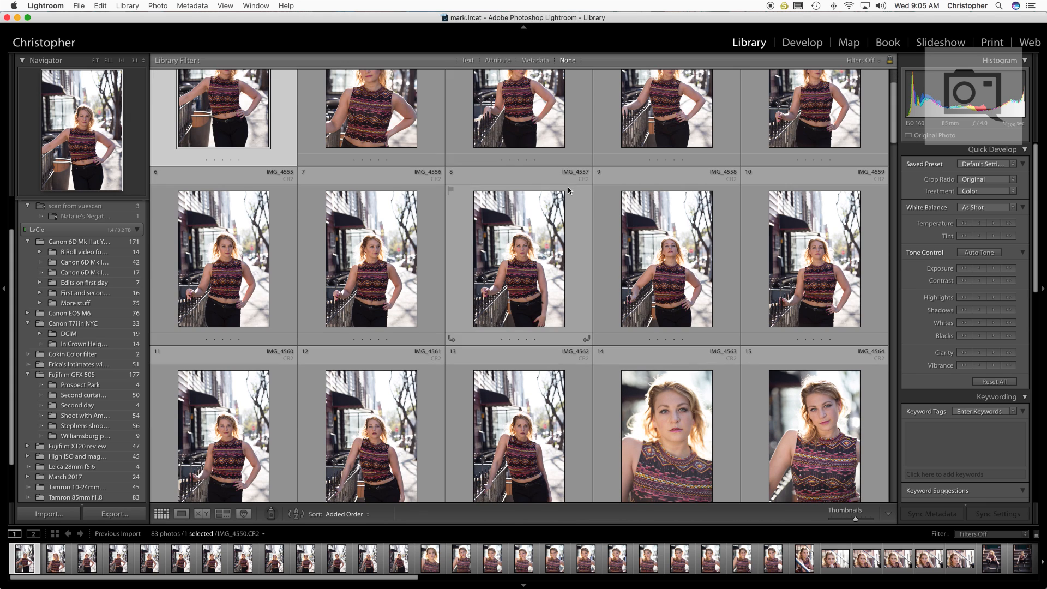
scroll(568, 191, "up", 2)
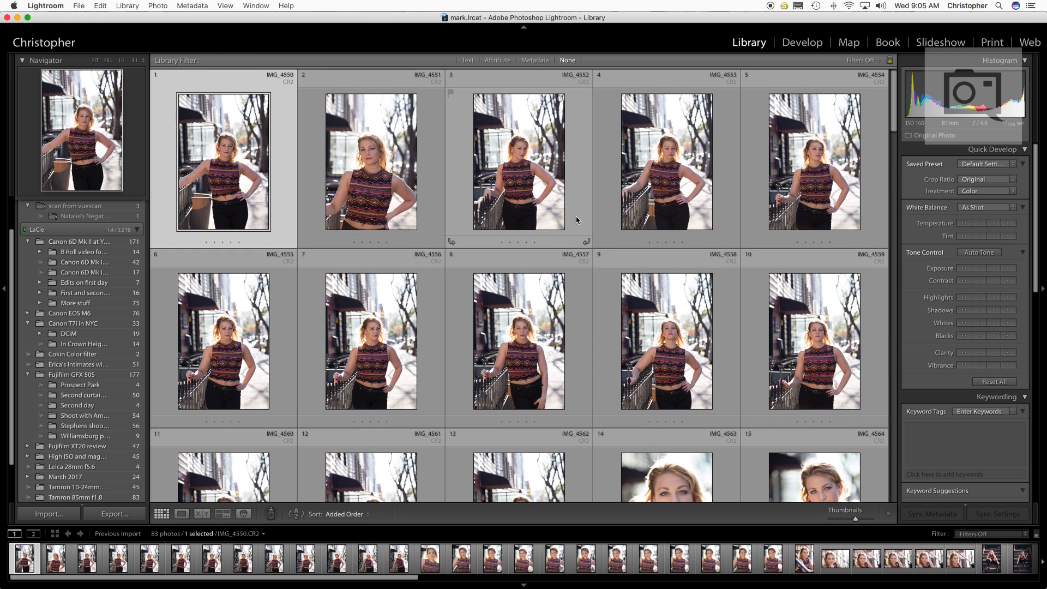
Look through the whole set of imported photos in the grid, down to IMG_4629 and back to the start.
scroll(521, 213, "down", 10)
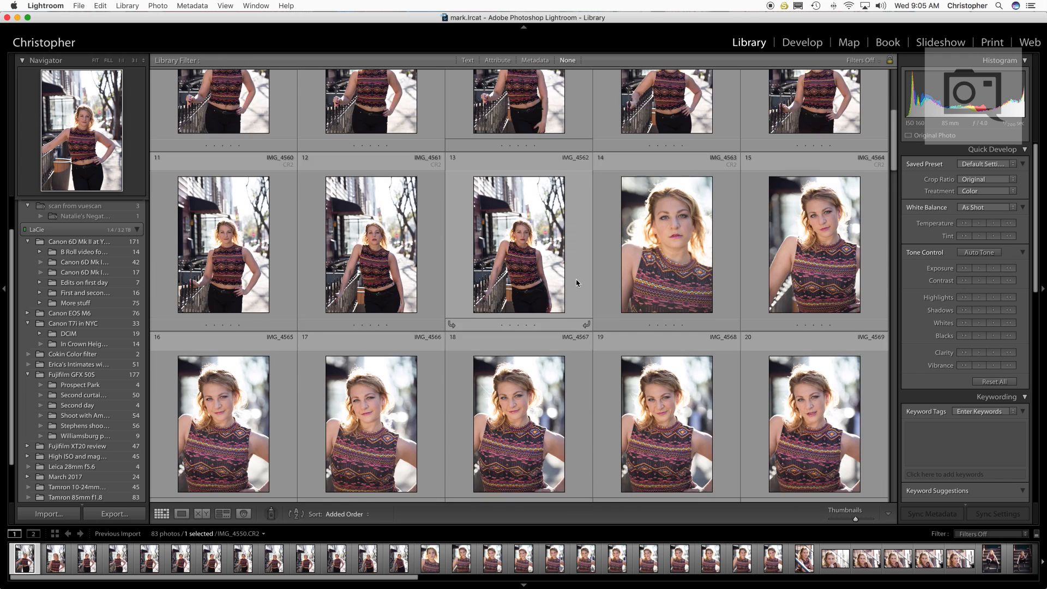
scroll(528, 247, "down", 8)
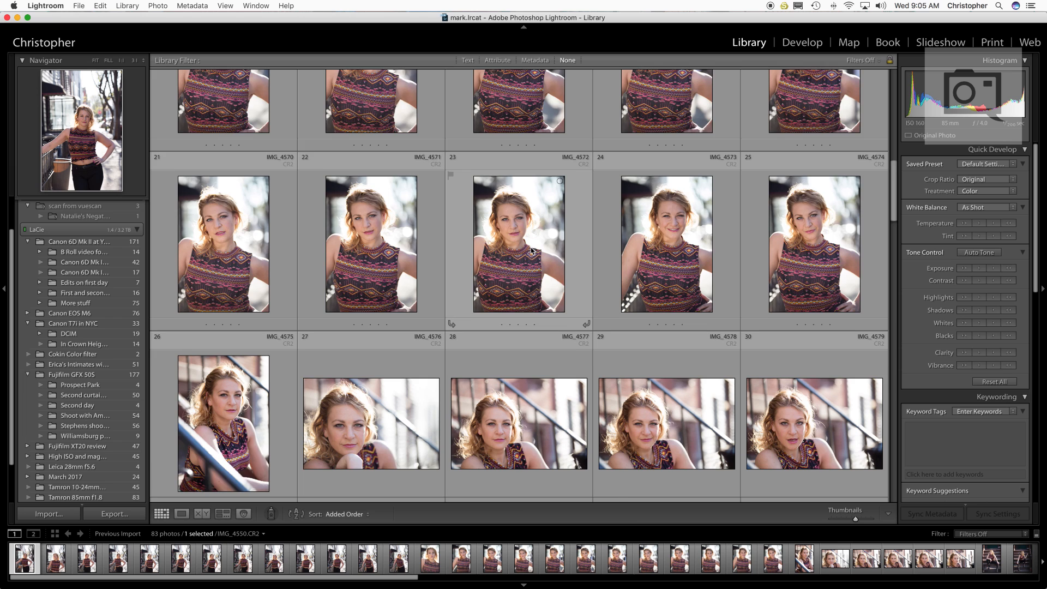
scroll(529, 247, "down", 10)
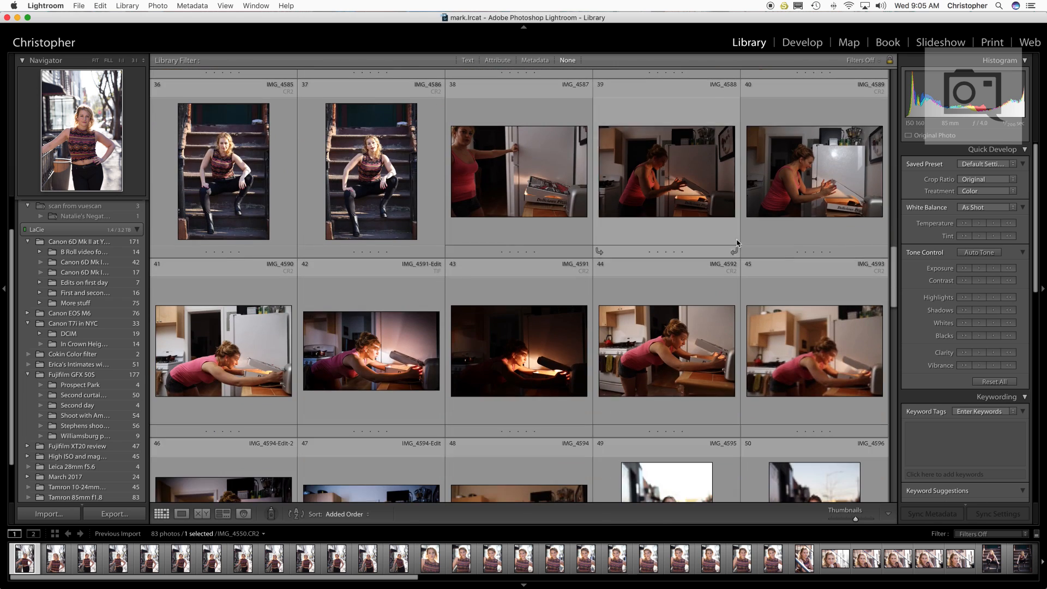
scroll(472, 351, "down", 6)
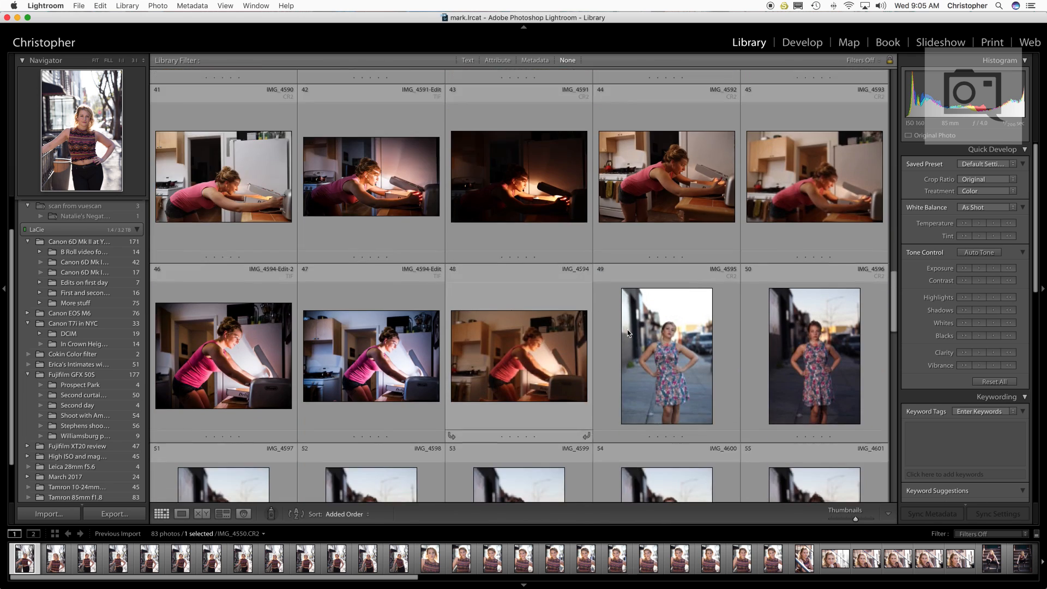
scroll(716, 338, "down", 15)
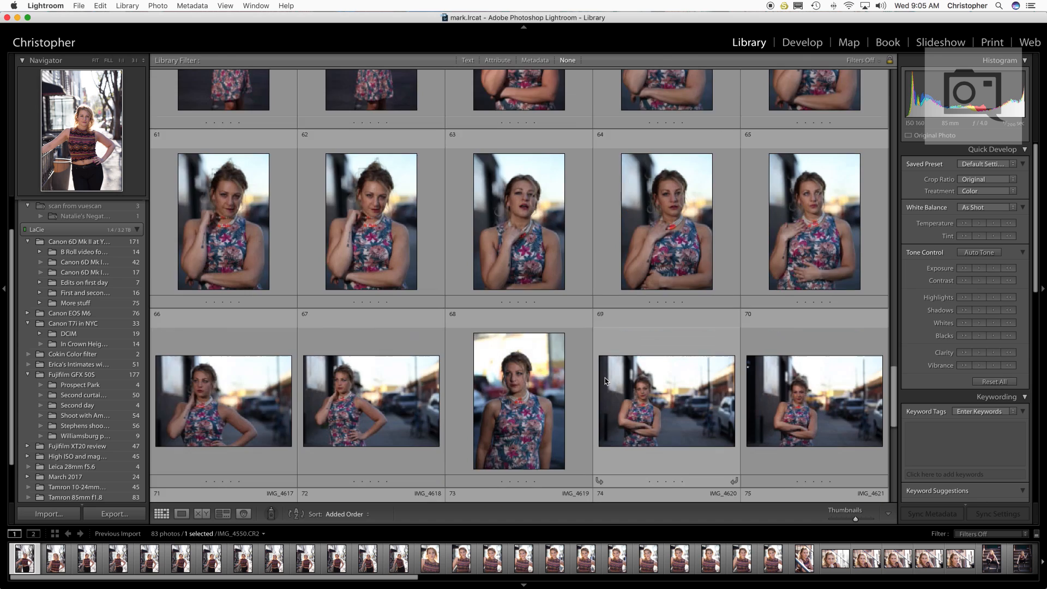
scroll(603, 377, "down", 8)
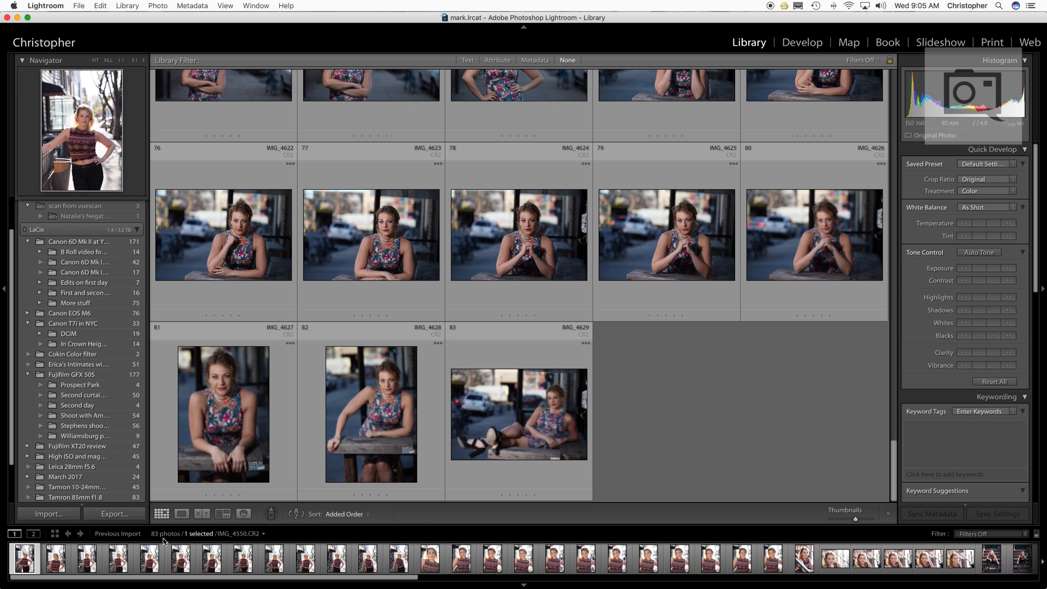
scroll(617, 388, "up", 10)
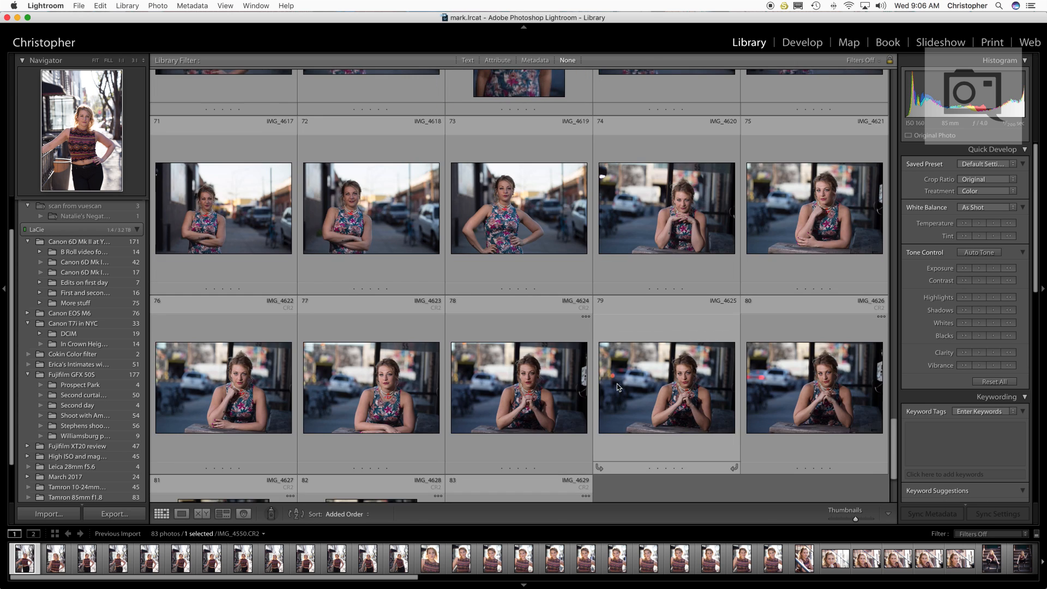
scroll(618, 385, "up", 20)
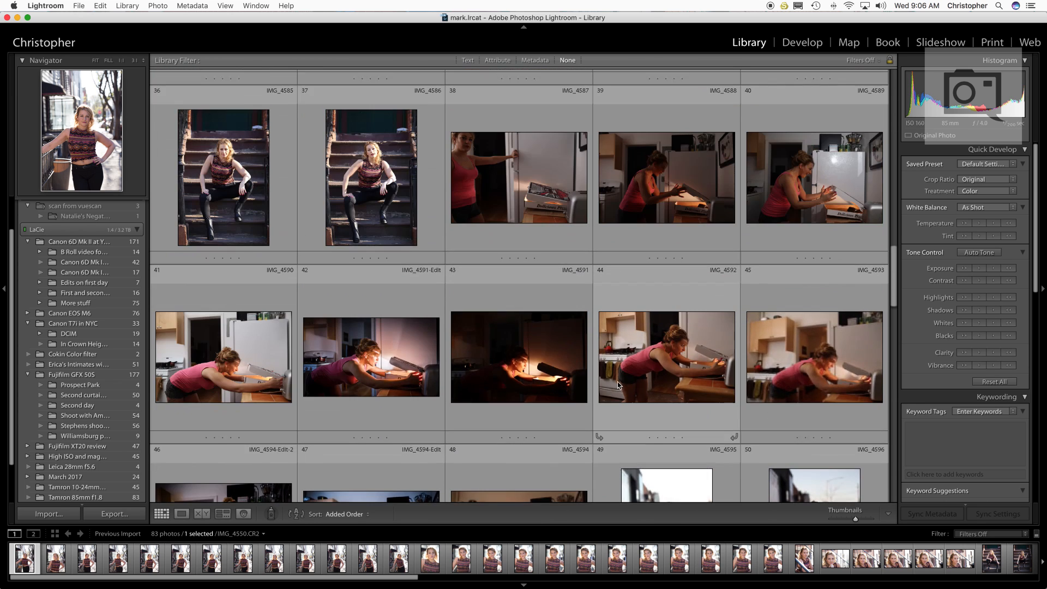
scroll(617, 385, "up", 20)
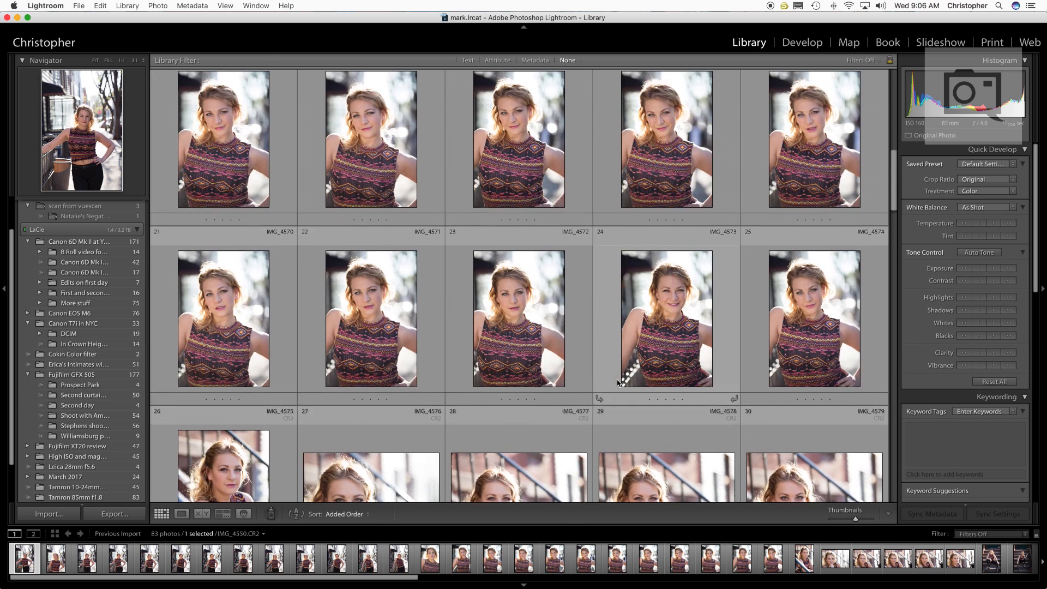
scroll(618, 384, "up", 3)
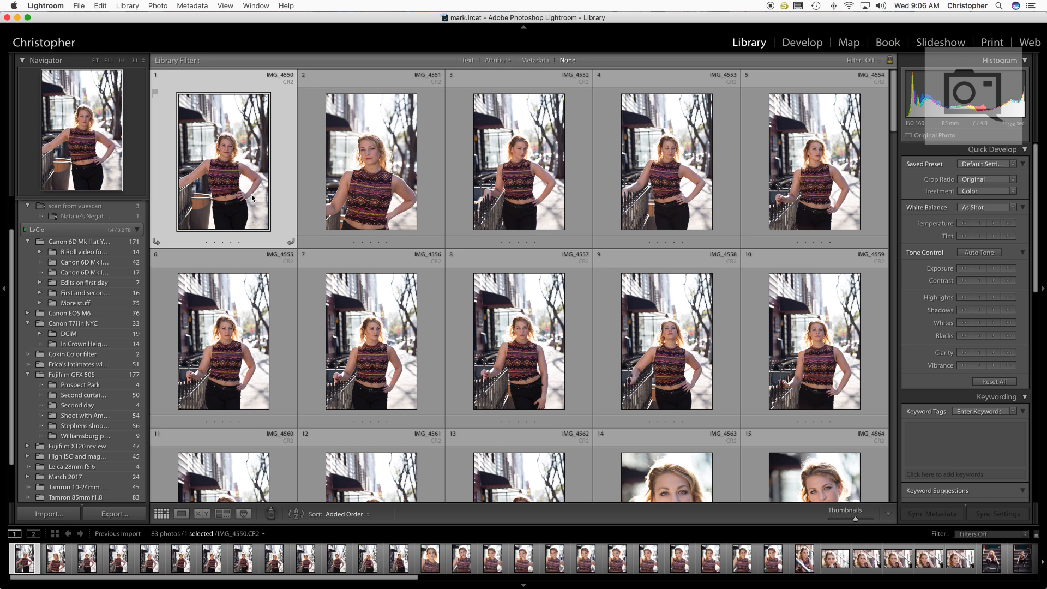
Review the different scenes of the shoot, selecting the floral-dress portrait IMG_4595 and the last photo, IMG_4629.
scroll(534, 285, "down", 3)
scroll(534, 285, "down", 9)
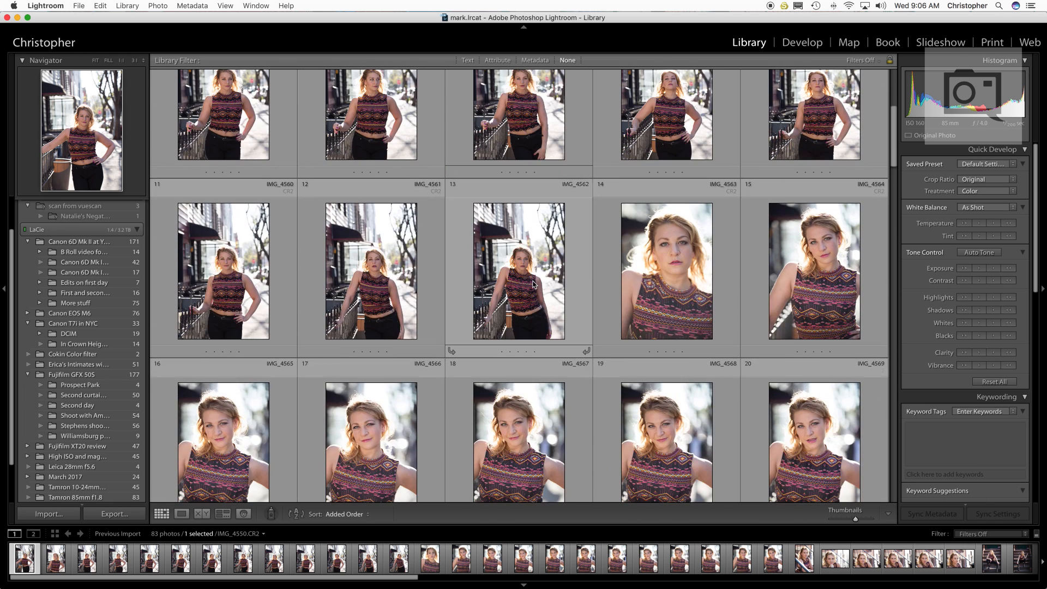
scroll(532, 284, "down", 9)
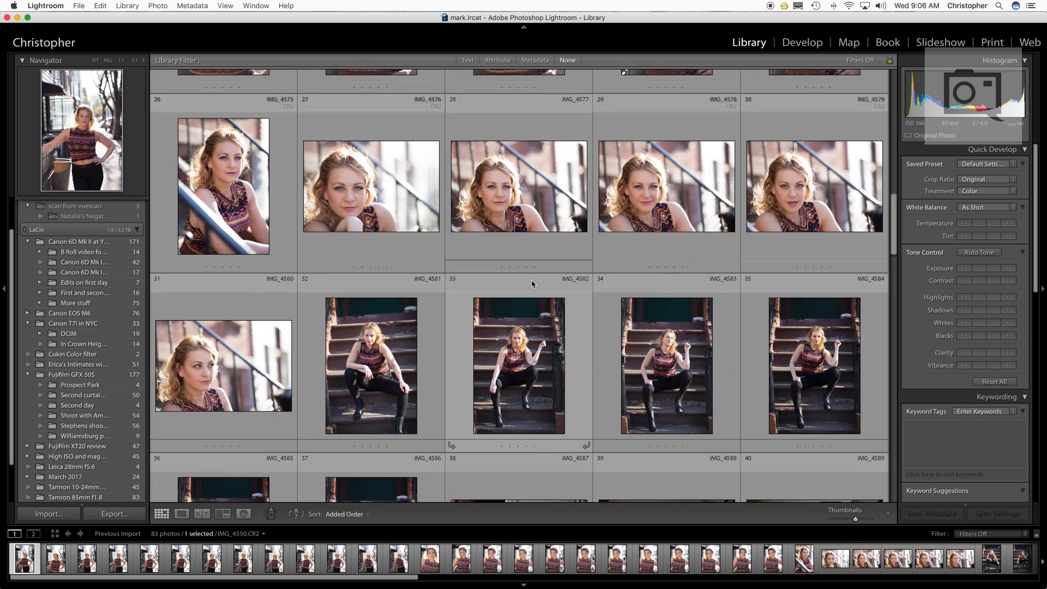
scroll(532, 281, "down", 3)
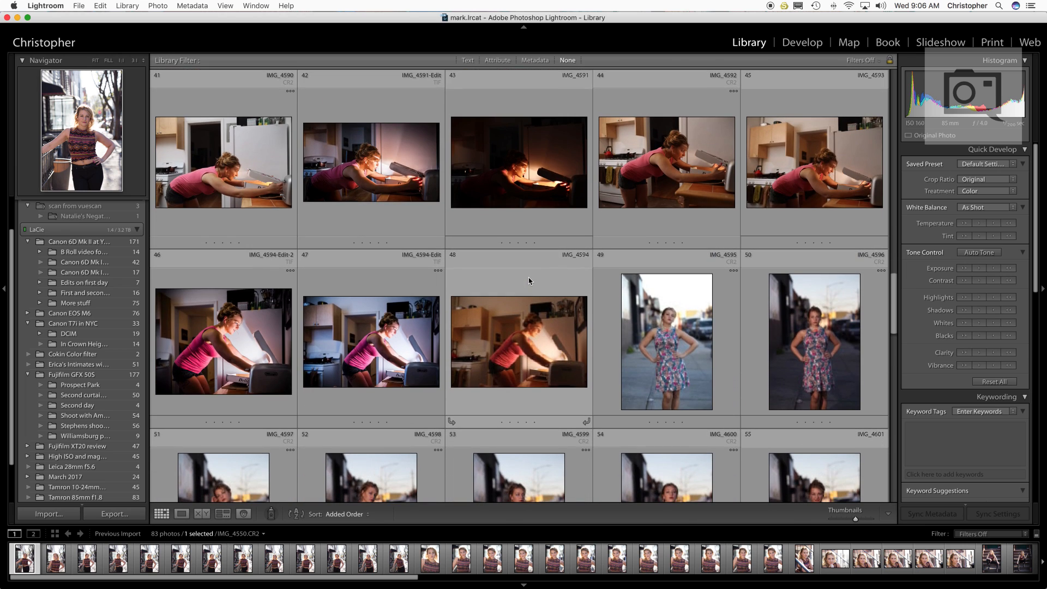
left_click(528, 279)
scroll(528, 278, "down", 1)
left_click(669, 288)
scroll(667, 289, "down", 9)
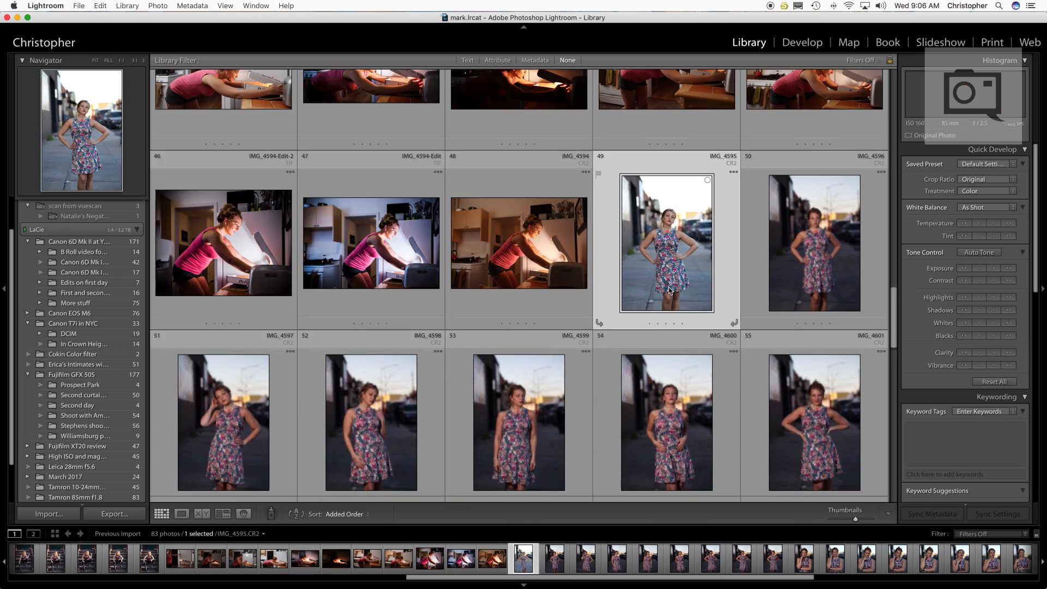
scroll(668, 289, "down", 9)
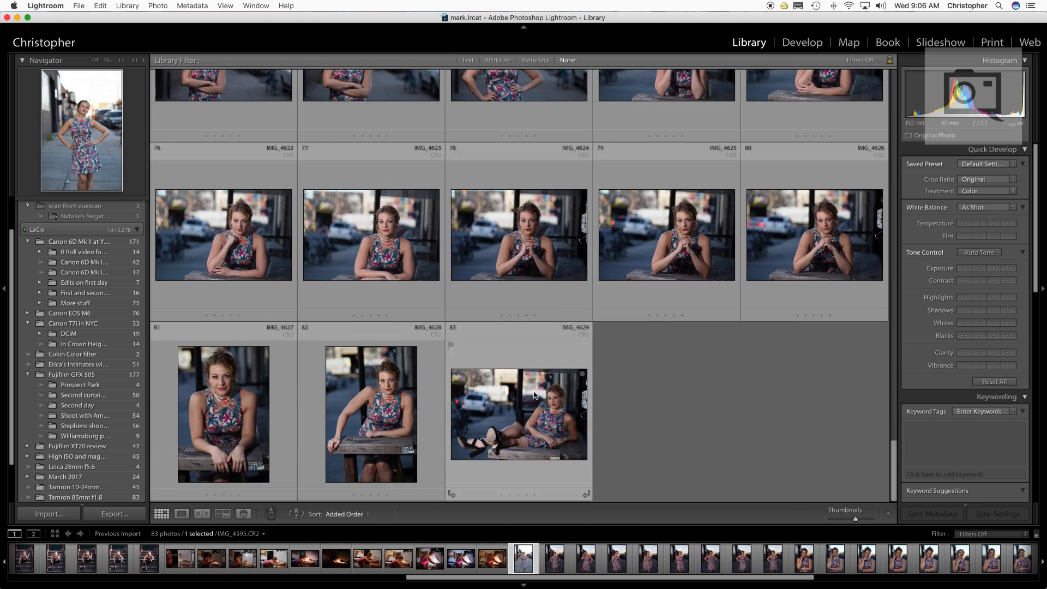
left_click(535, 395)
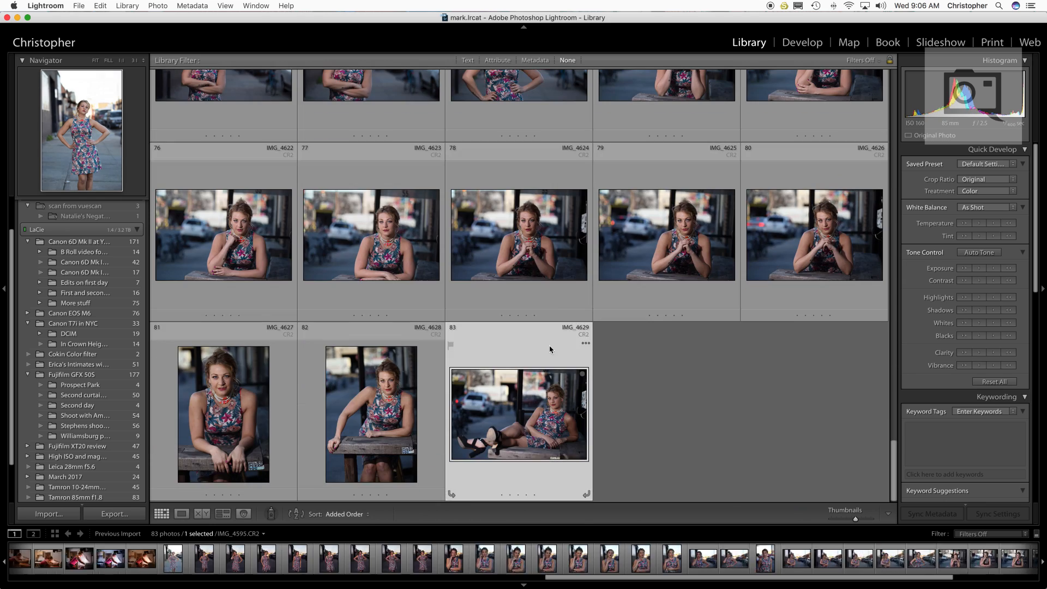
Examine the earlier scenes of the shoot in the grid, from the kitchen and staircase photos to the first street portraits.
scroll(540, 376, "up", 12)
scroll(551, 348, "up", 18)
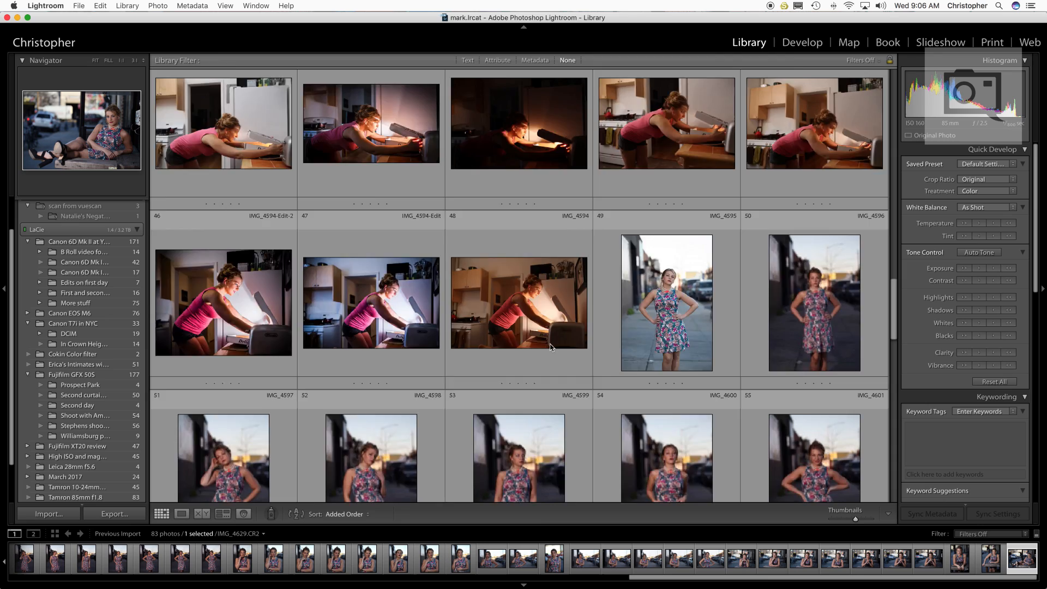
scroll(550, 348, "up", 12)
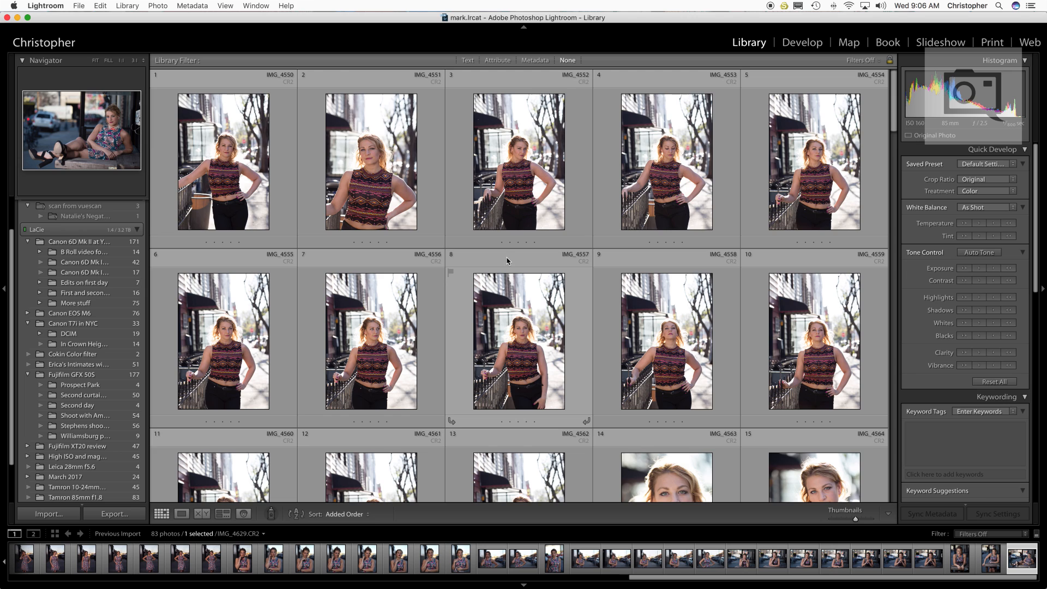
scroll(507, 261, "down", 3)
scroll(506, 260, "down", 3)
scroll(498, 283, "down", 2)
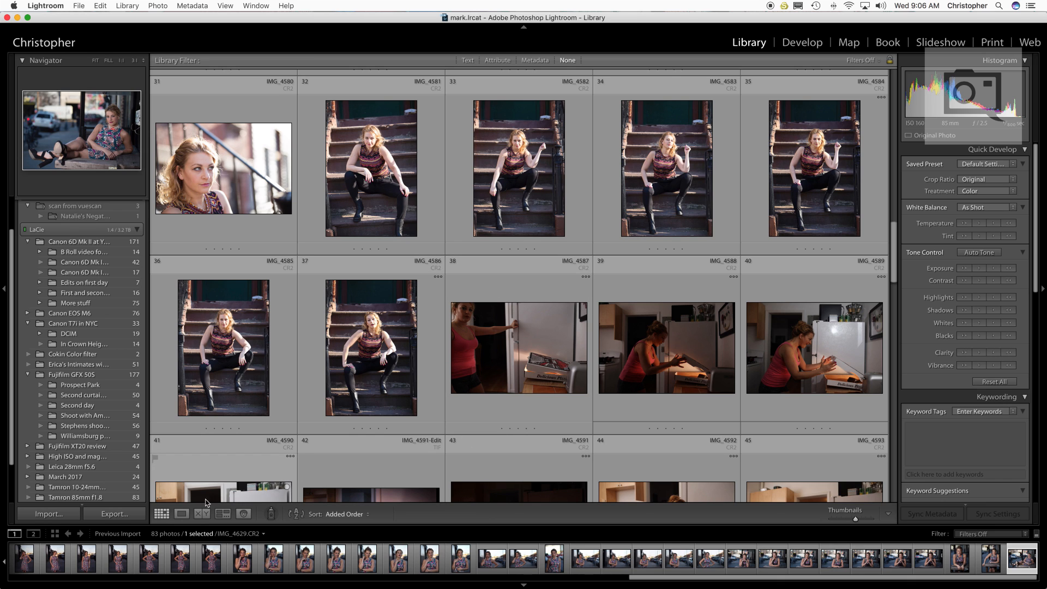
left_click(153, 557)
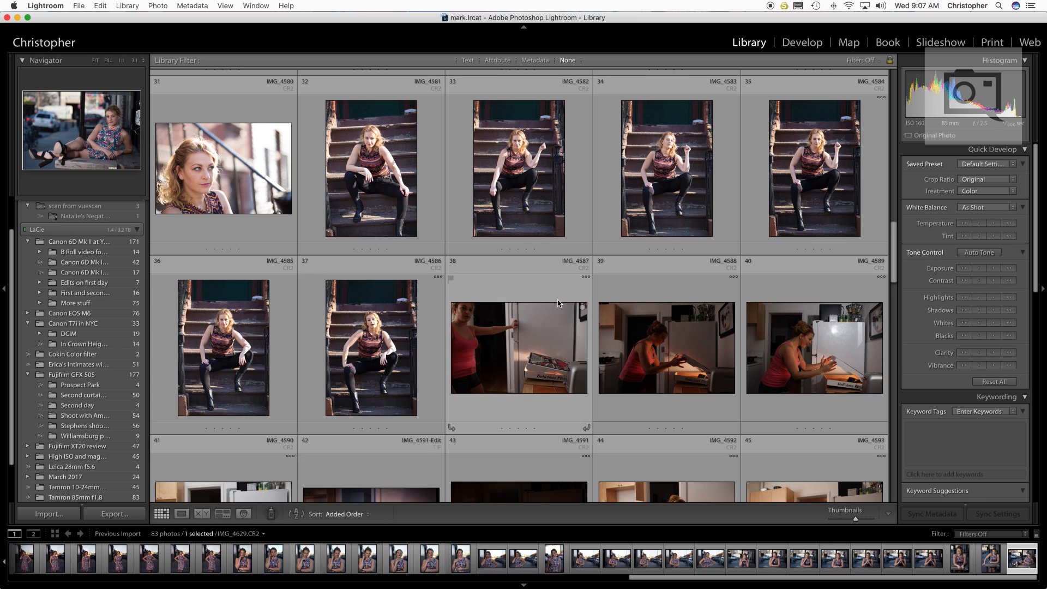
scroll(551, 293, "up", 5)
scroll(551, 290, "up", 5)
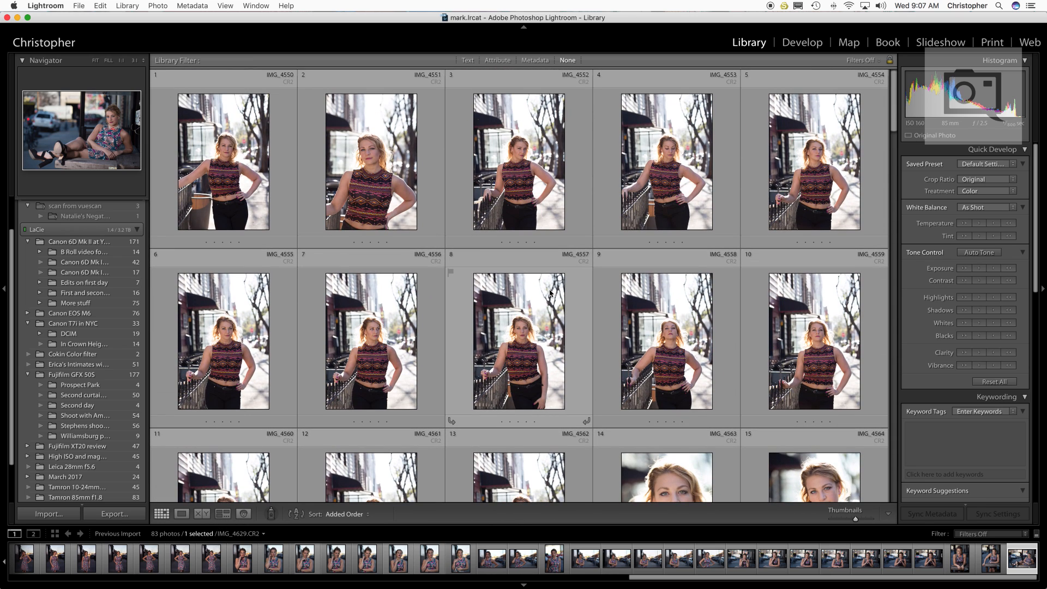
Select the first photo, IMG_4550, in the Library grid.
left_click(232, 184)
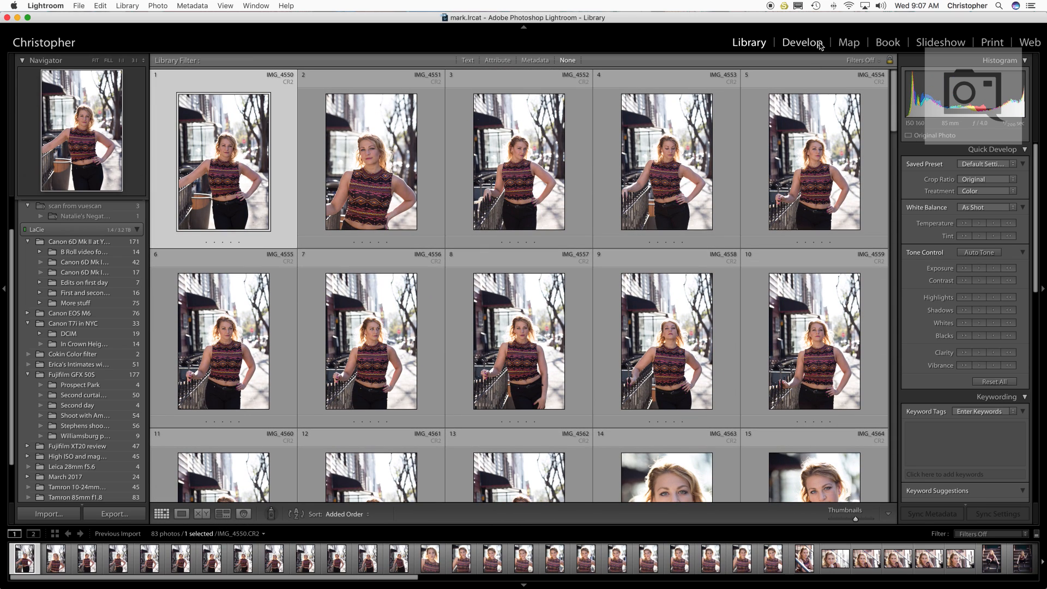
scroll(741, 210, "down", 9)
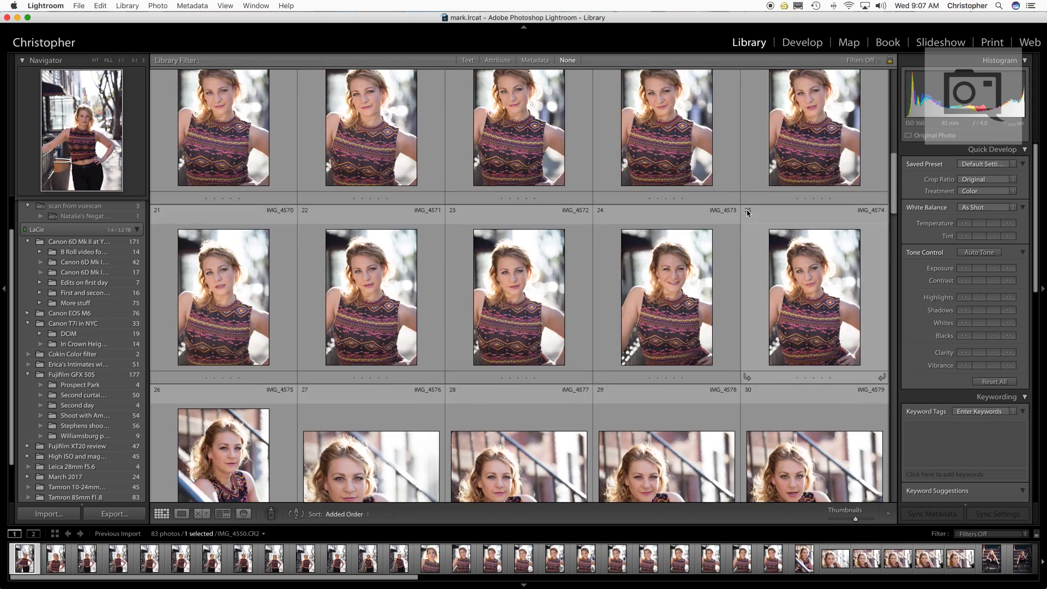
scroll(747, 212, "up", 5)
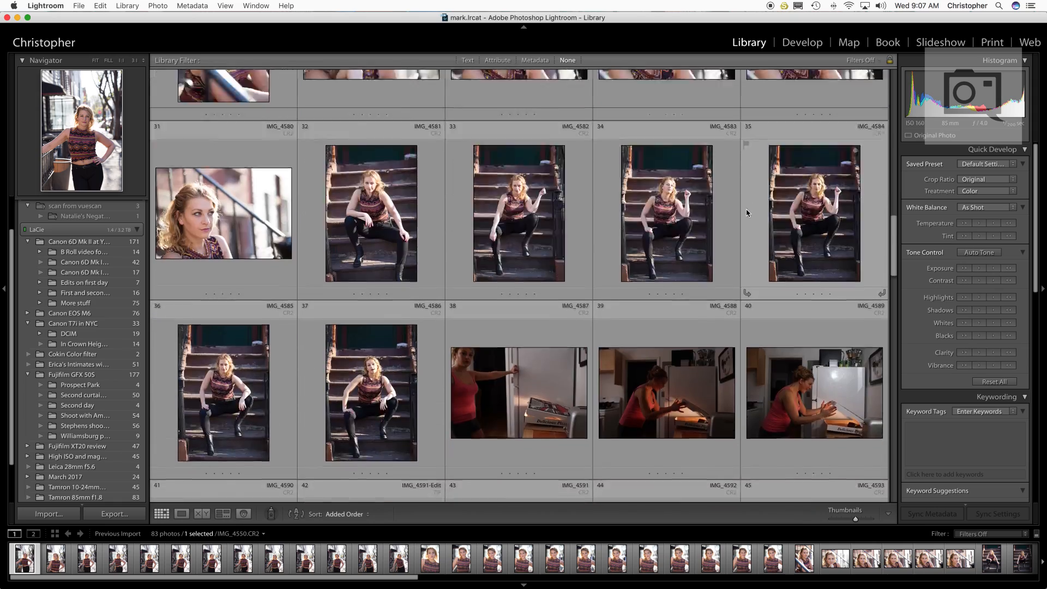
scroll(747, 213, "up", 4)
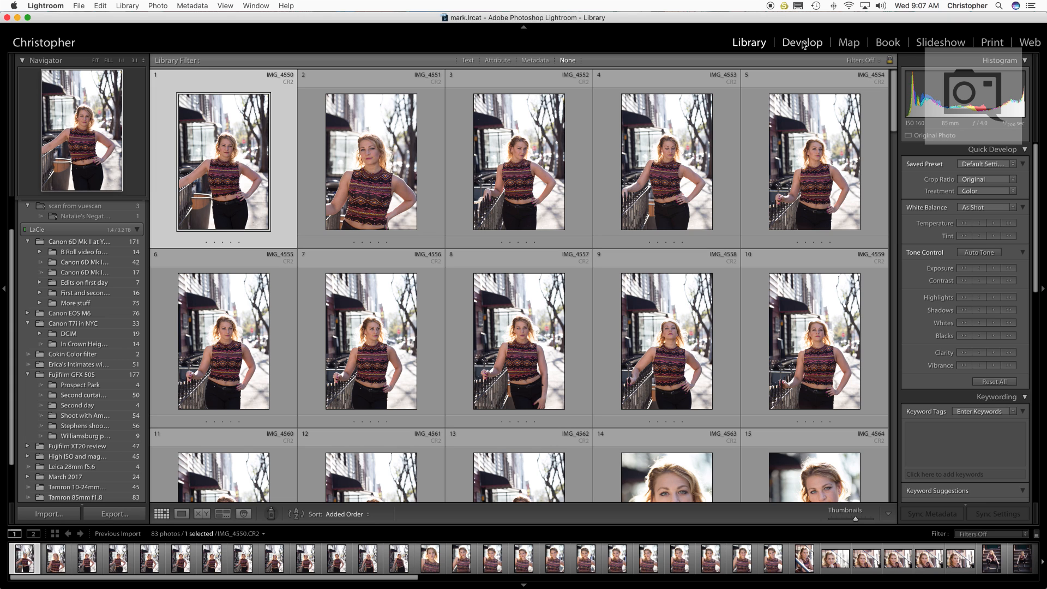
Open IMG_4550 in the Develop module and flag it and IMG_4551 as rejected.
left_click(802, 43)
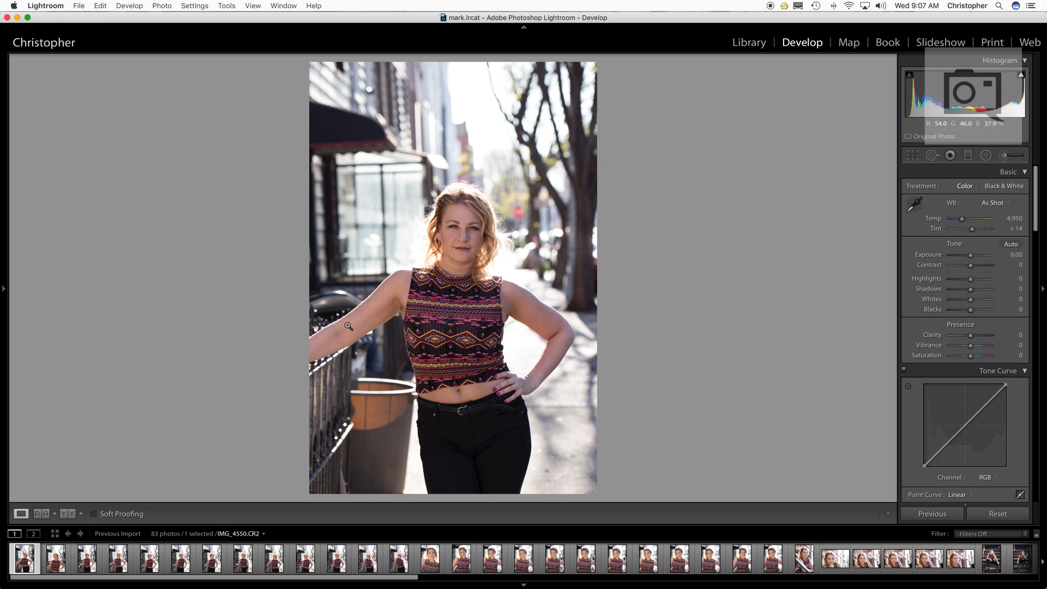
key("x")
key("Right")
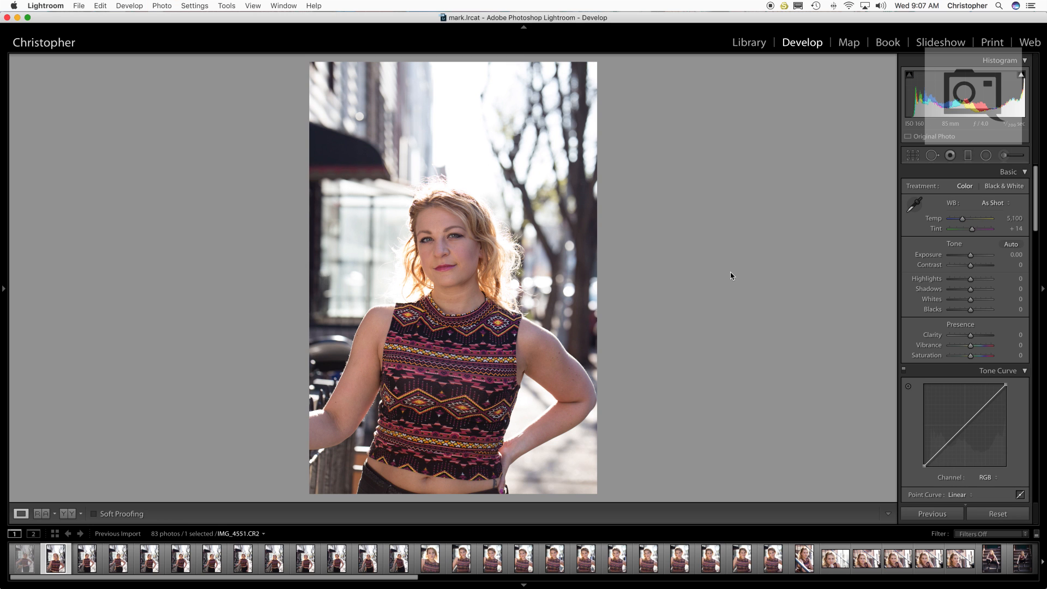
key("x")
key("Right")
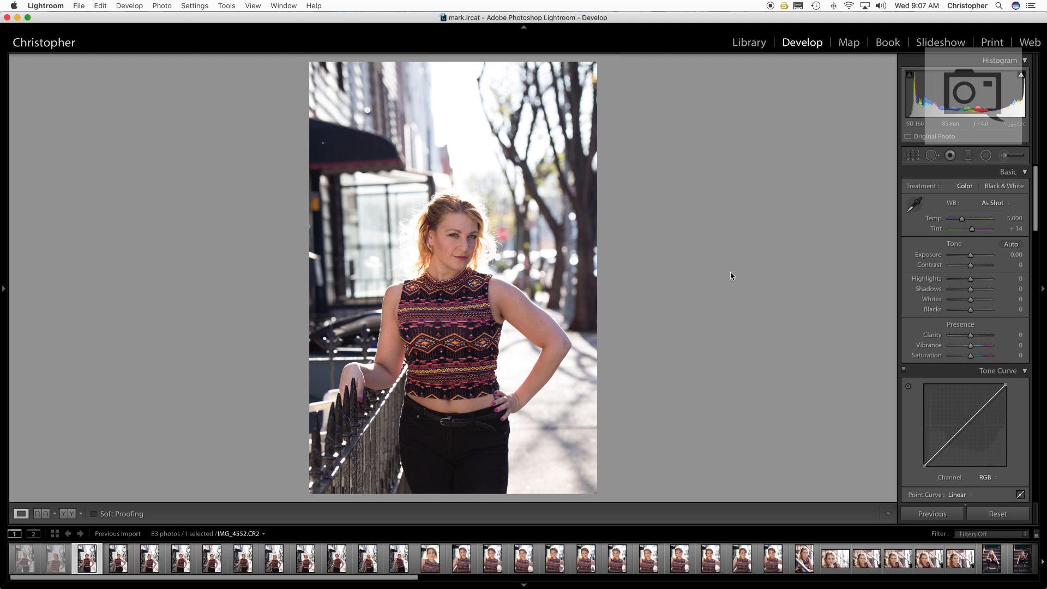
Flag the street portraits IMG_4552 through IMG_4555 as picks.
key("p")
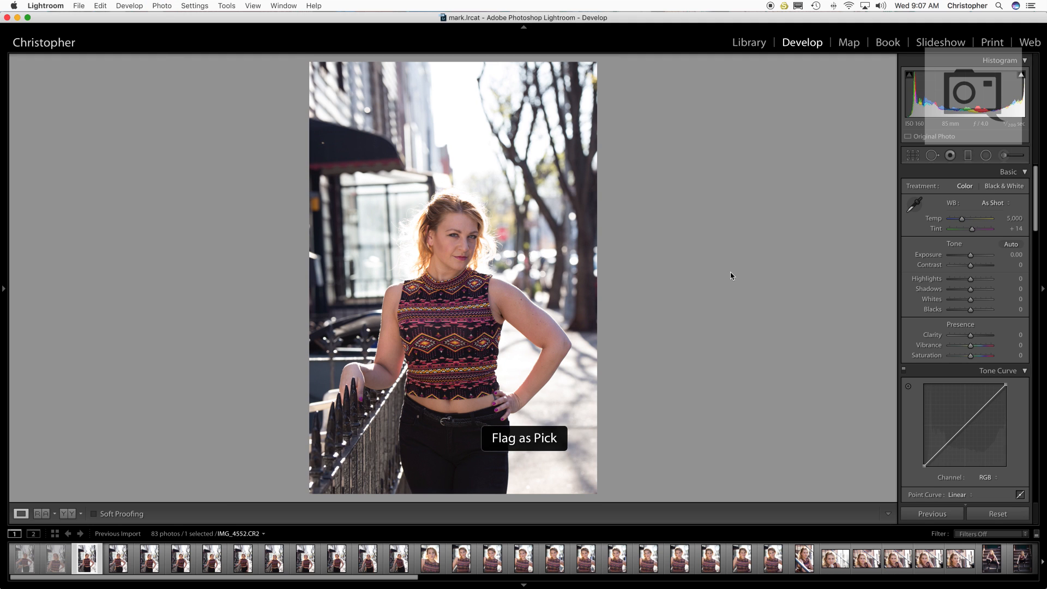
key("Right")
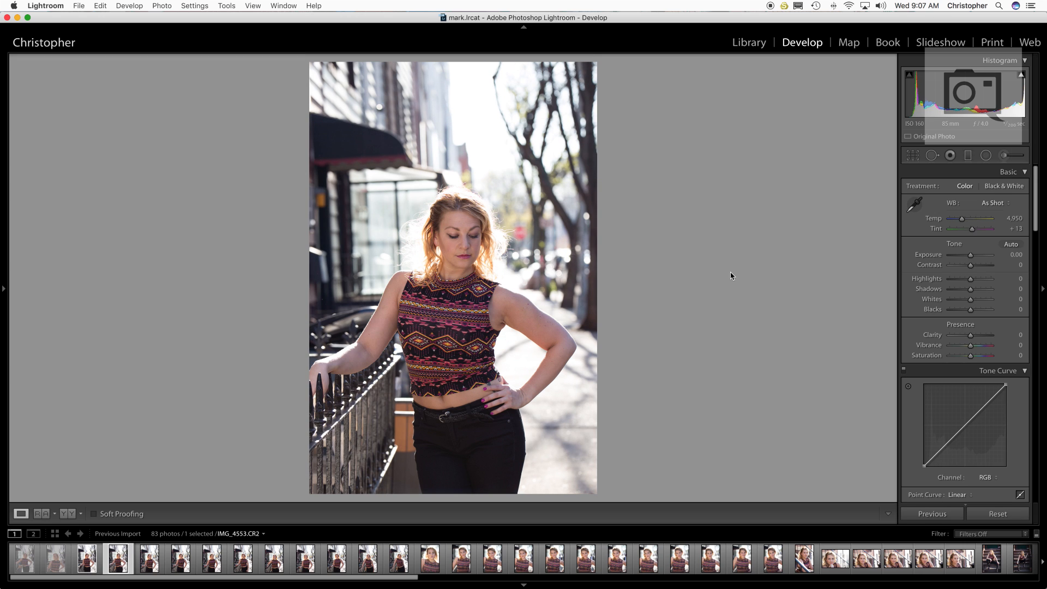
key("p")
key("Right")
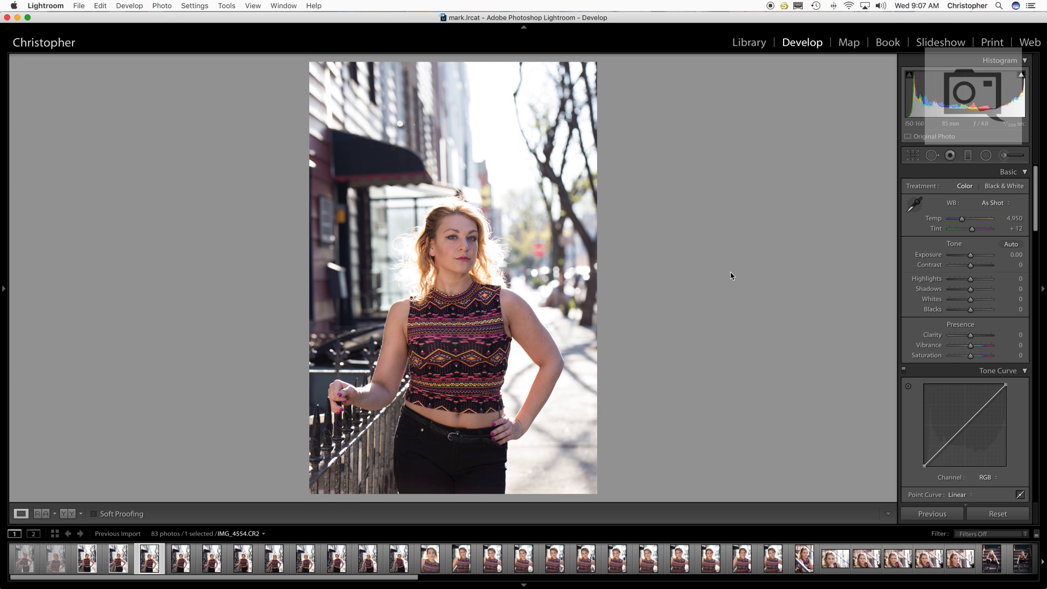
key("p")
key("Right")
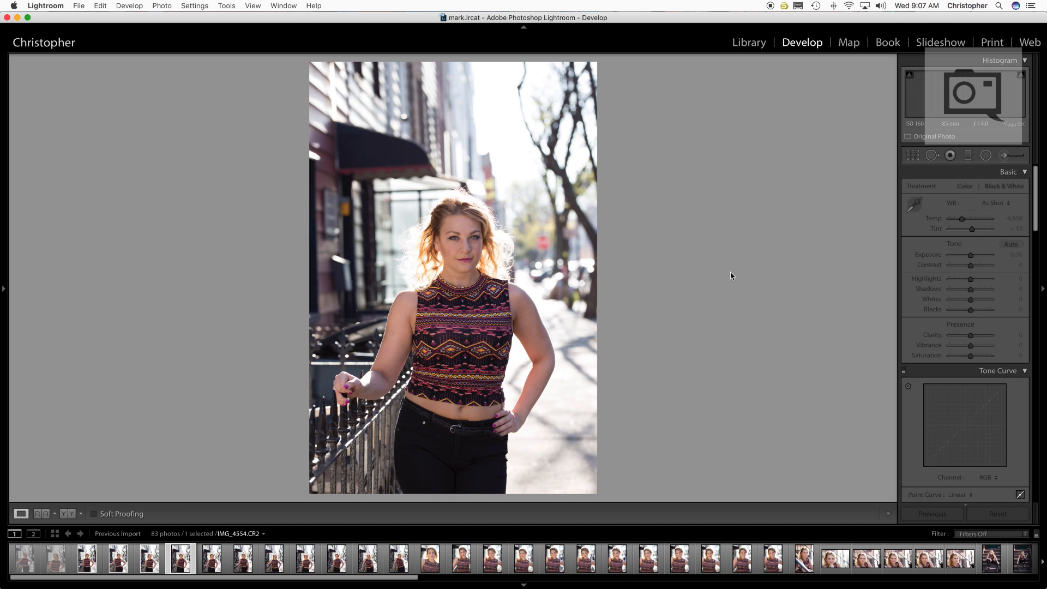
key("p")
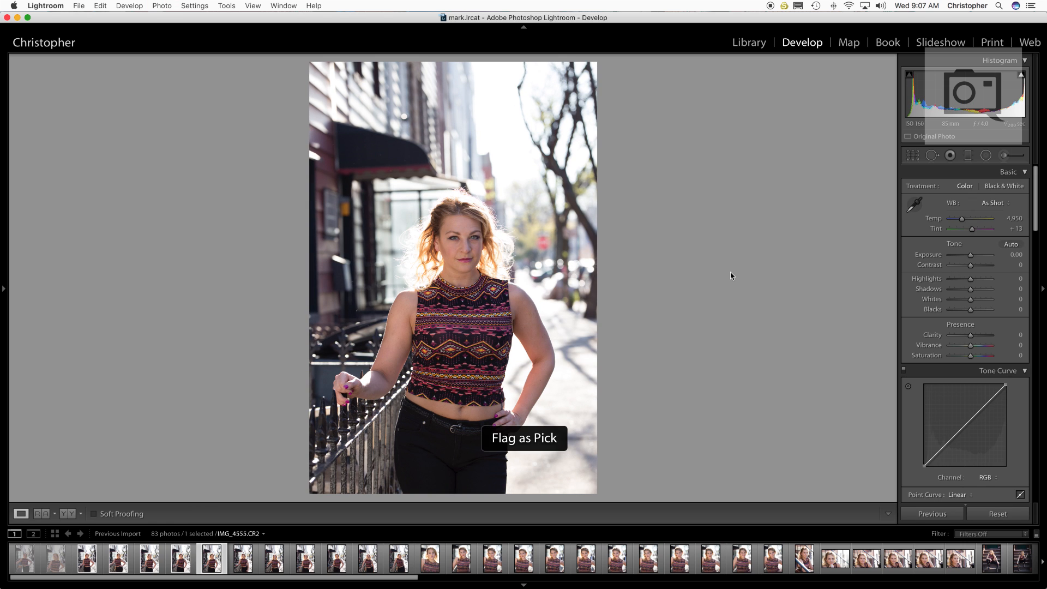
Reject IMG_4556 and IMG_4558, and flag IMG_4557 between them as a pick.
key("Right")
key("x")
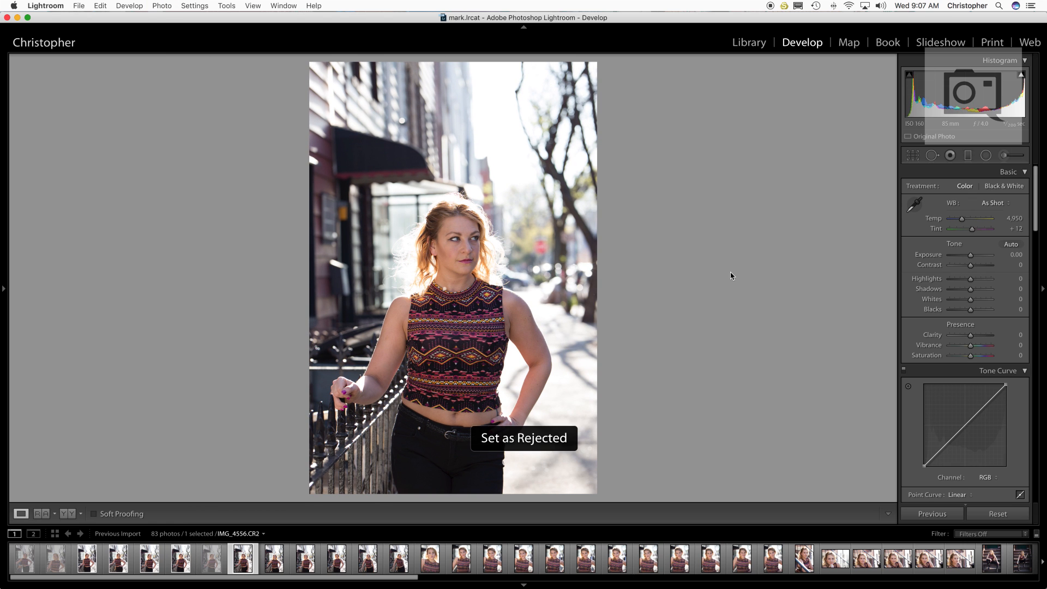
key("Right")
key("p")
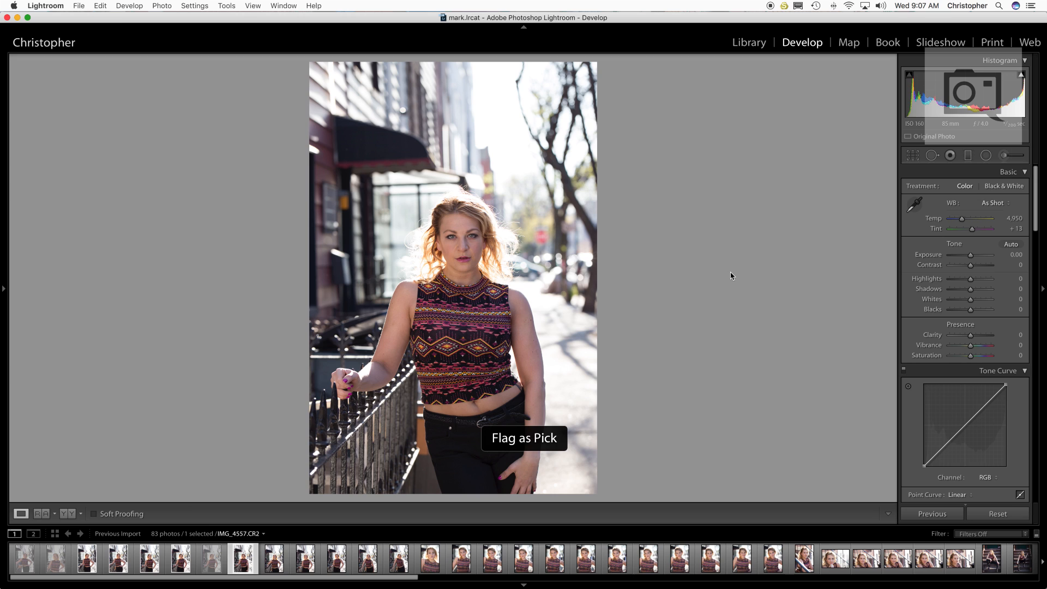
key("Right")
key("x")
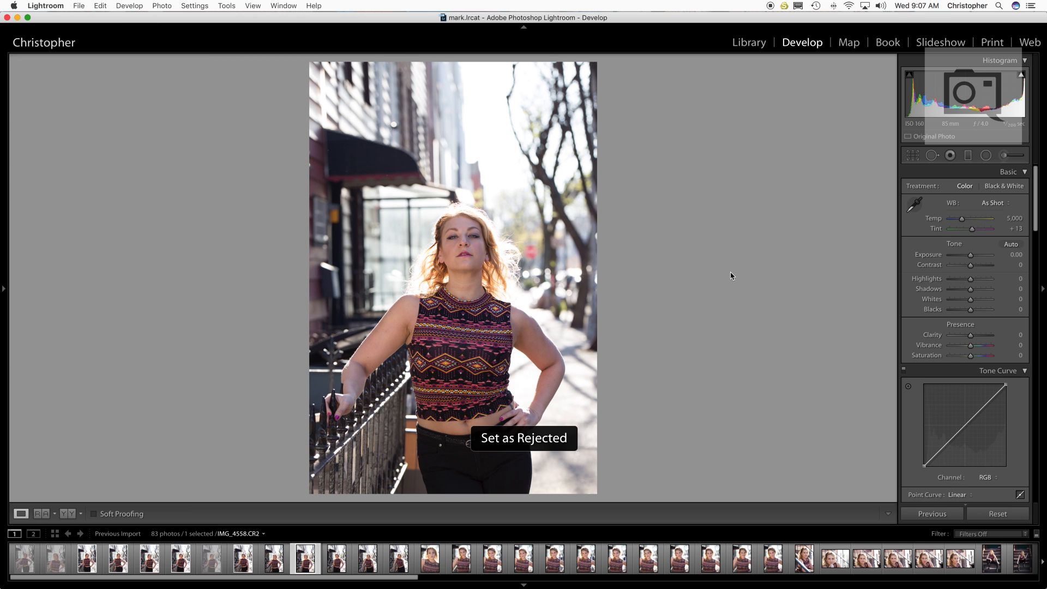
key("Right")
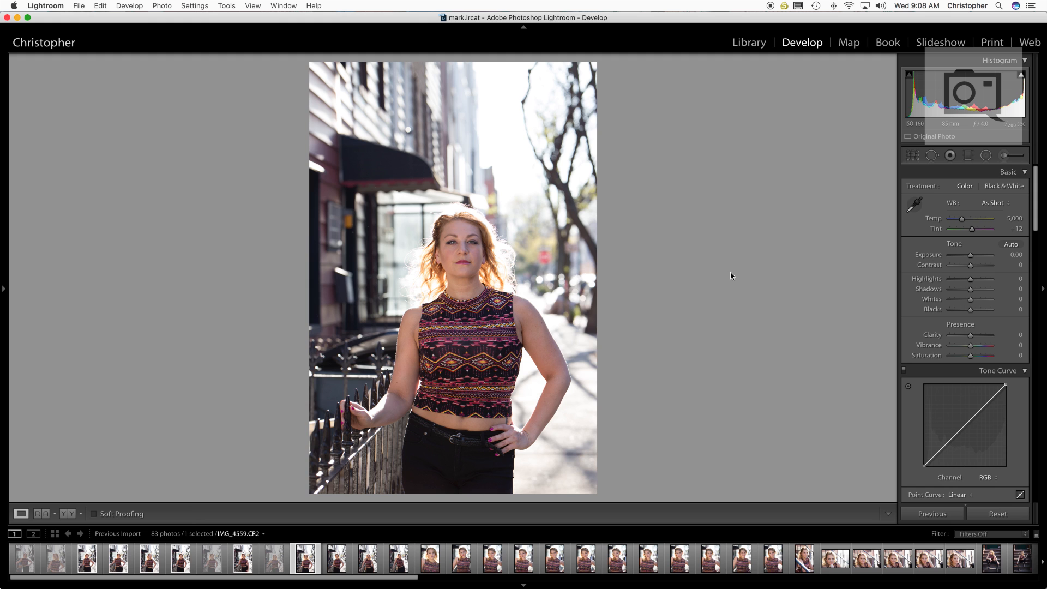
Flag IMG_4559 and IMG_4560 as picks and reject IMG_4561 and IMG_4562.
key("p")
key("Right")
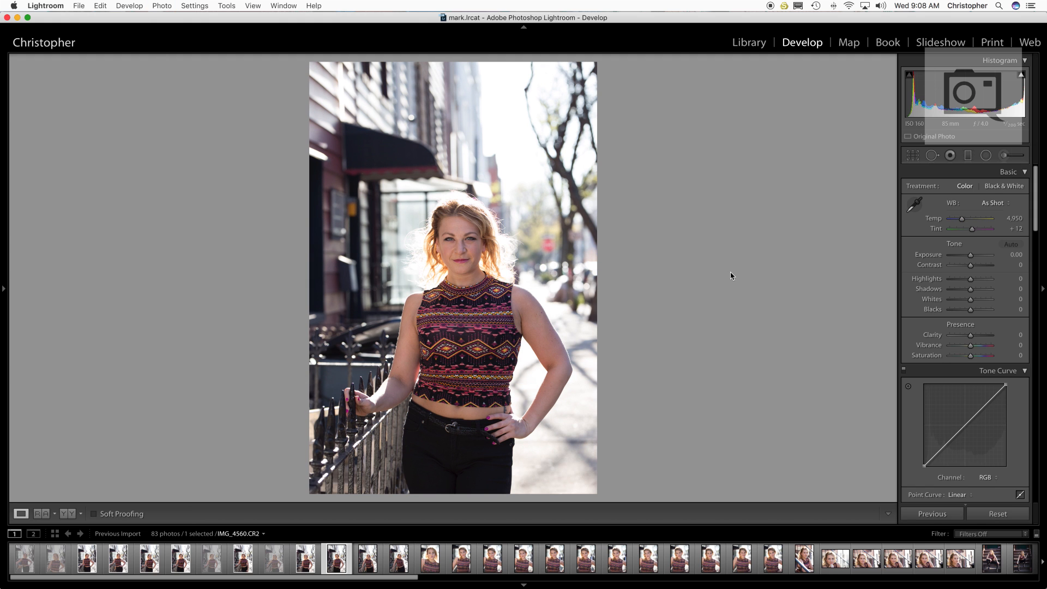
key("p")
key("Right")
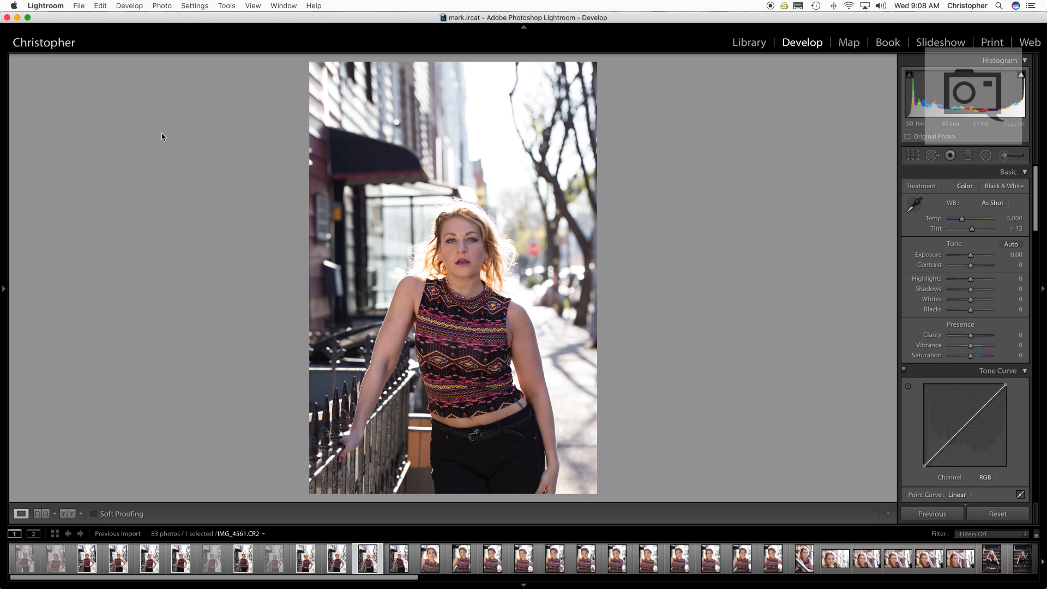
key("x")
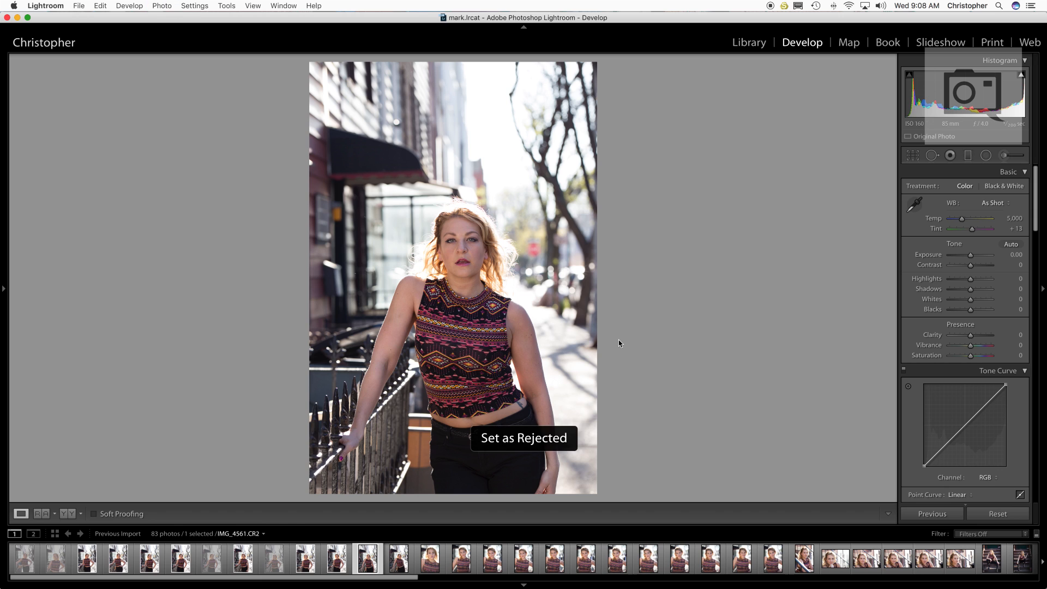
key("Right")
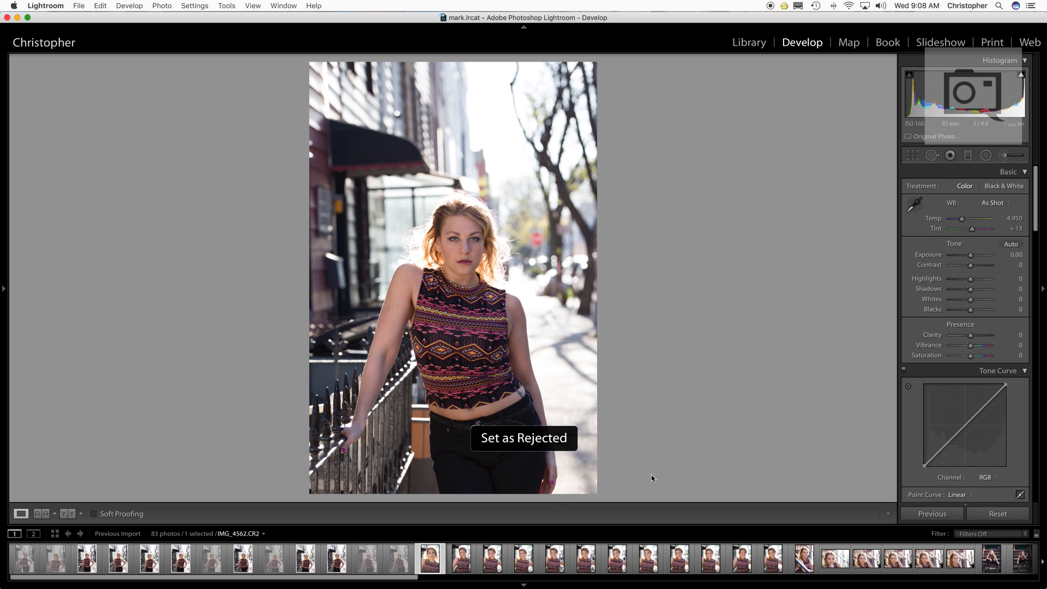
Flag the close-up portraits IMG_4563 through IMG_4566 as picks.
key("p")
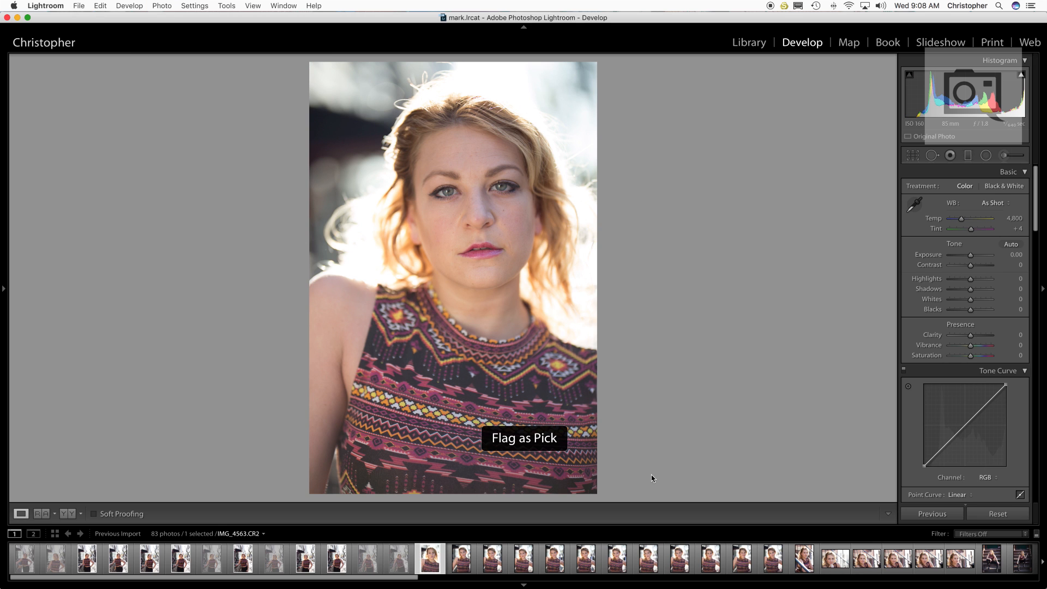
key("p")
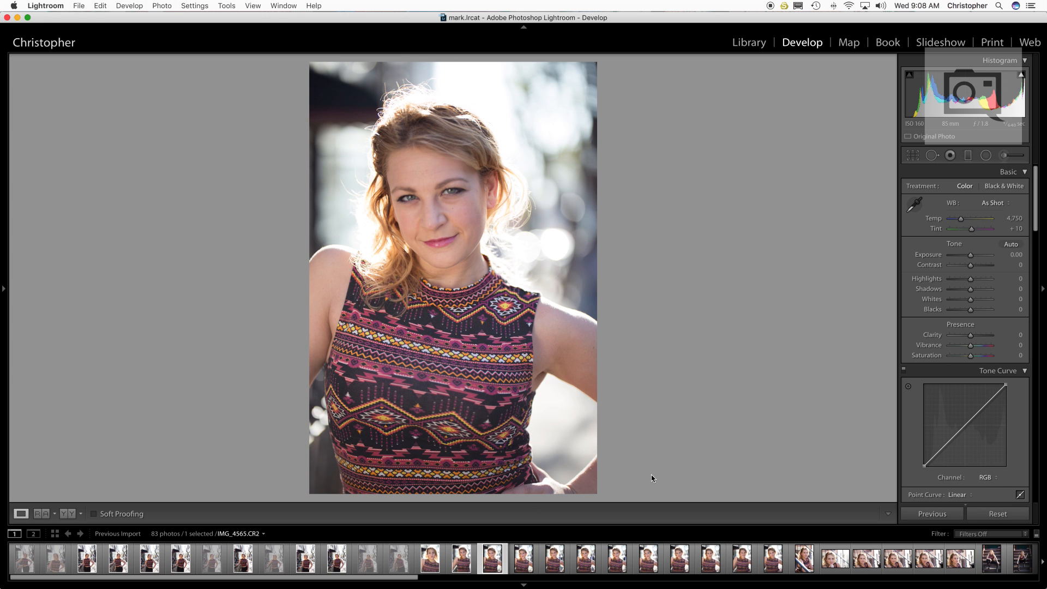
key("p")
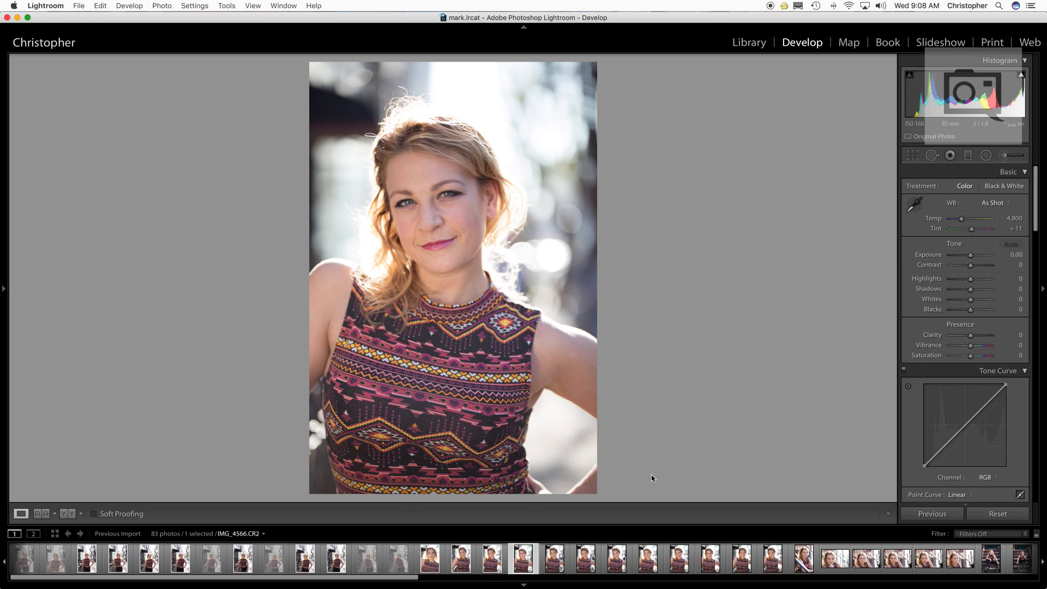
key("p")
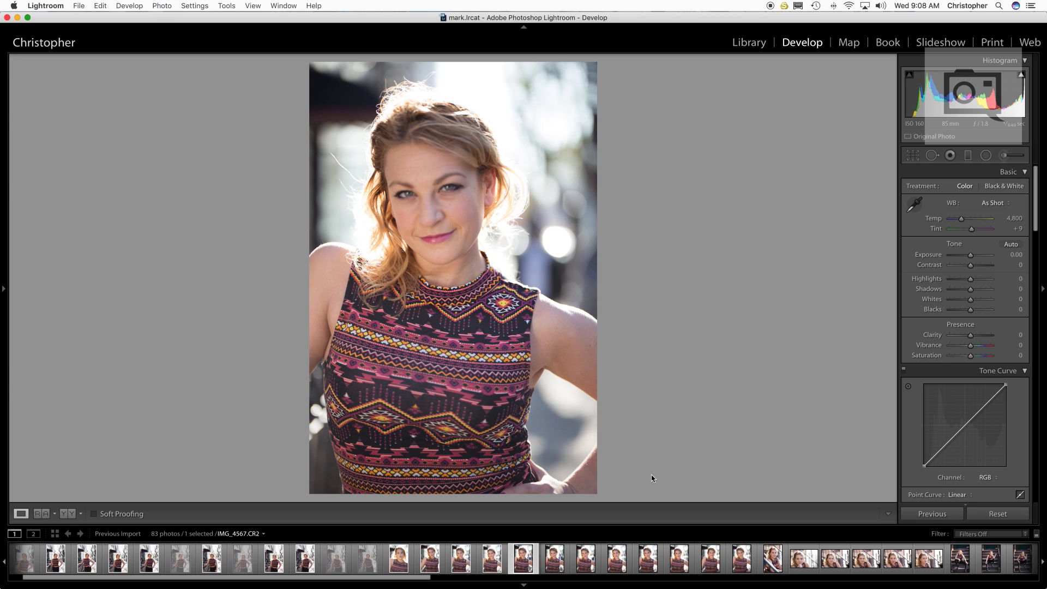
Reject the close-up portraits IMG_4567, IMG_4568 and IMG_4569.
key("x")
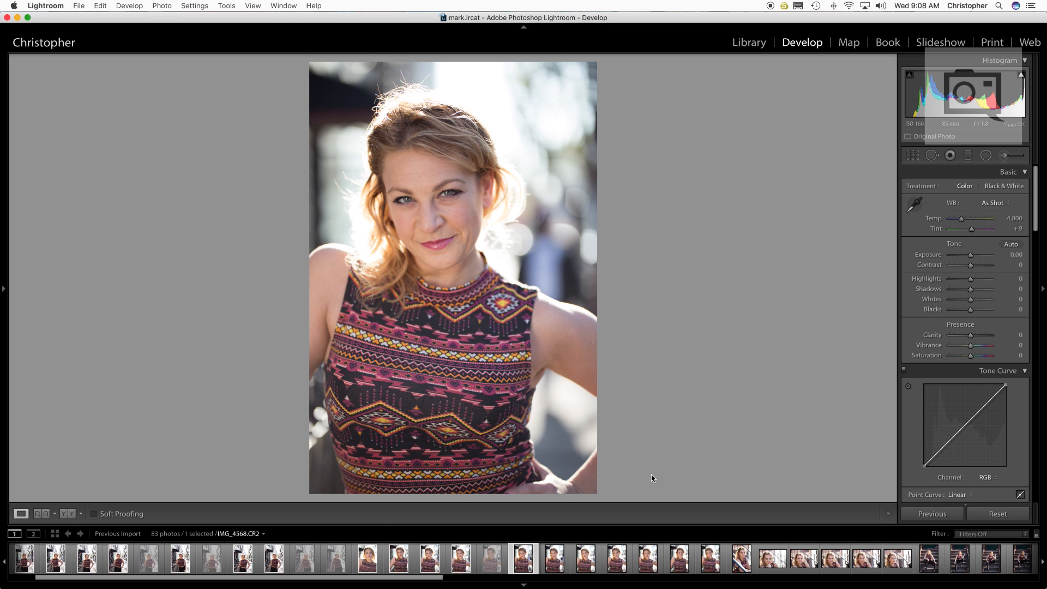
key("x")
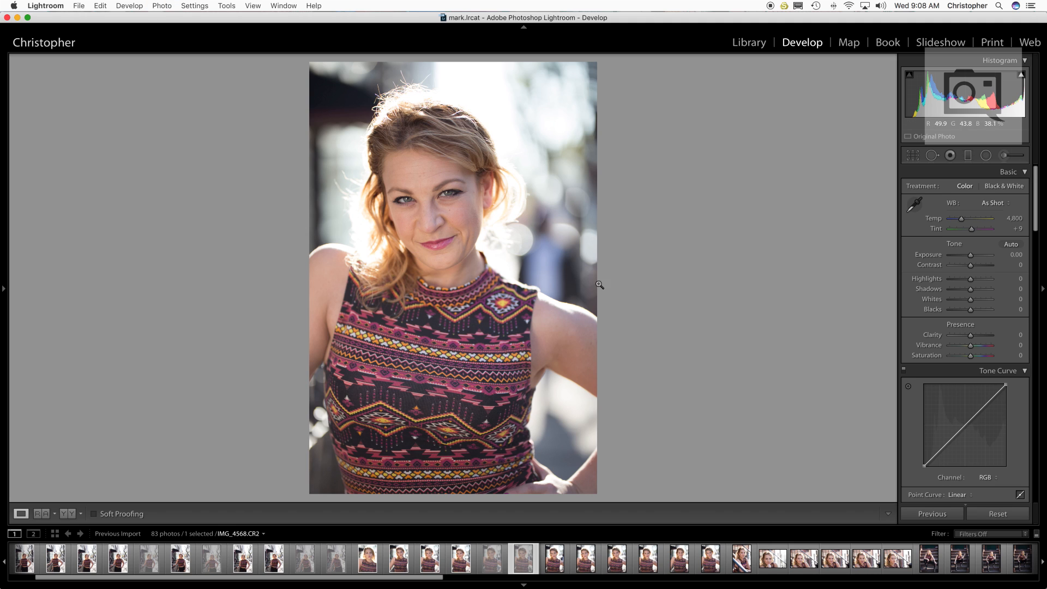
key("Right")
key("x")
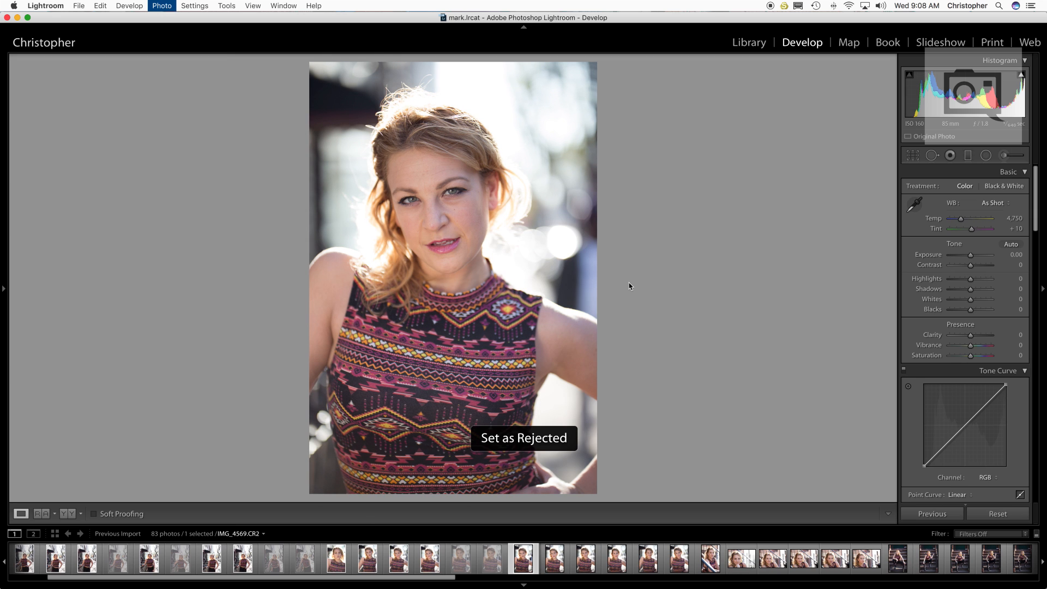
key("Right")
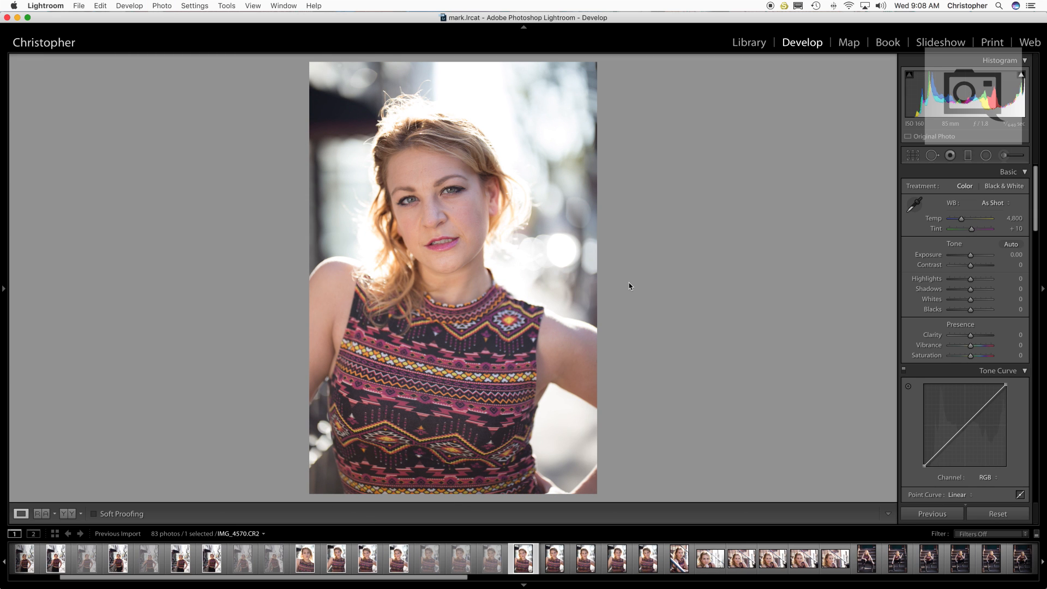
Flag IMG_4570 and IMG_4572 as picks and reject IMG_4571, IMG_4573 and IMG_4574.
key("p")
key("Right")
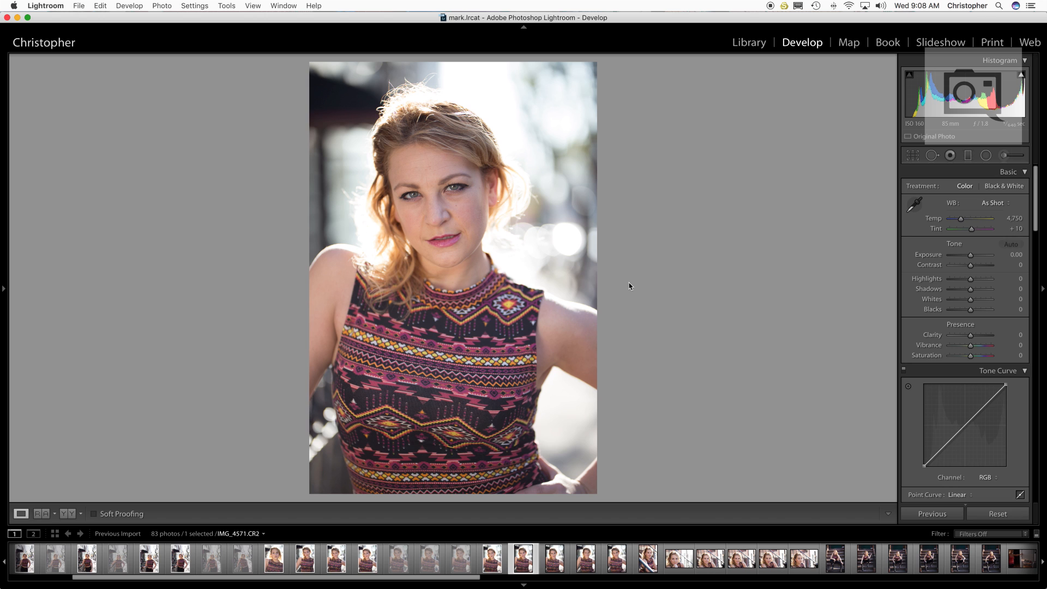
key("x")
key("Right")
key("p")
key("Right")
key("x")
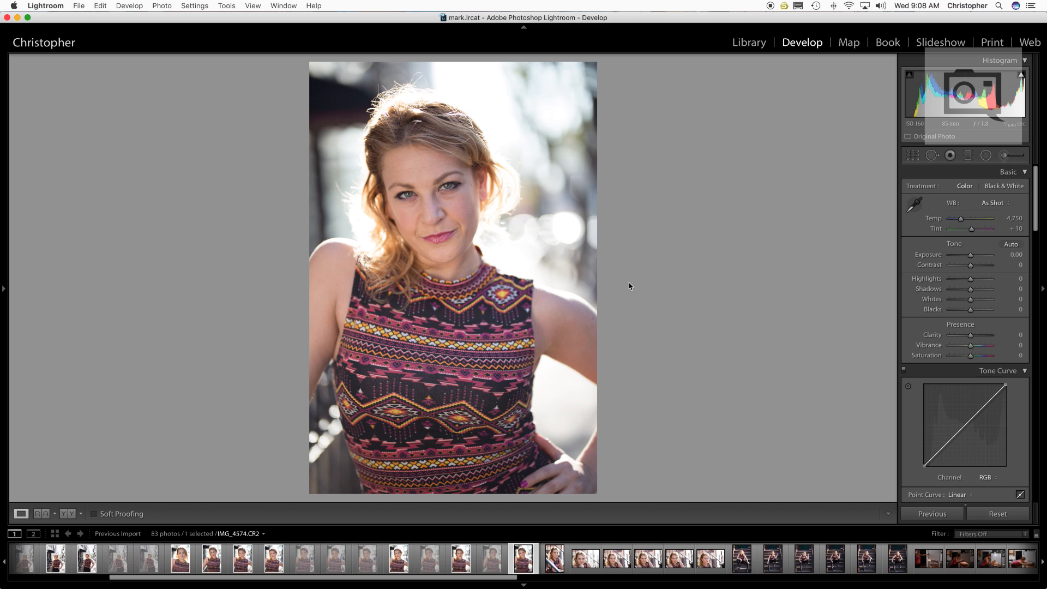
key("x")
key("Right")
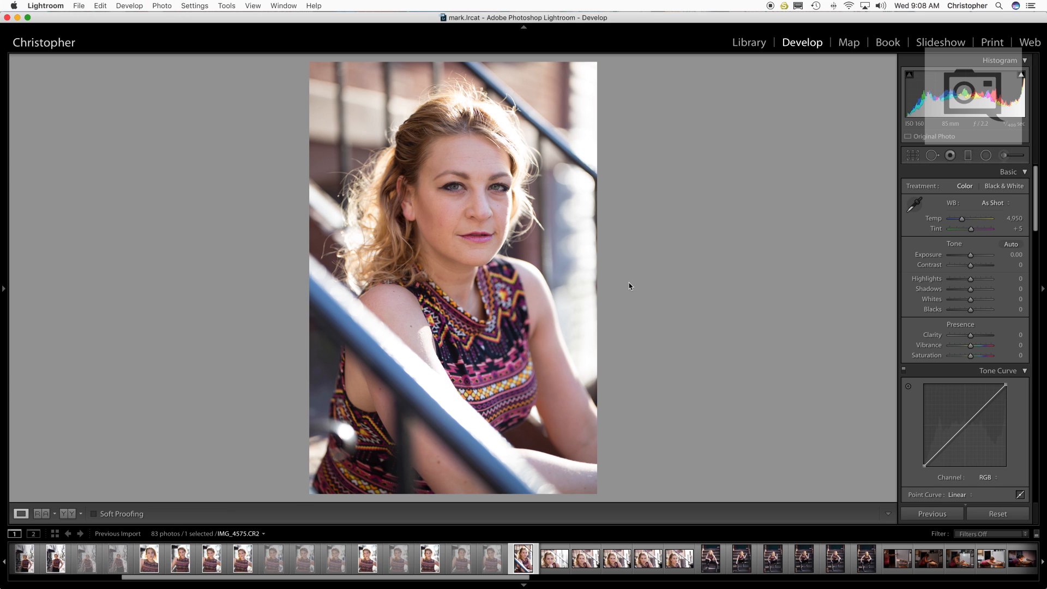
Flag the stair-railing portraits IMG_4575, IMG_4576 and IMG_4577 as picks.
key("p")
key("Right")
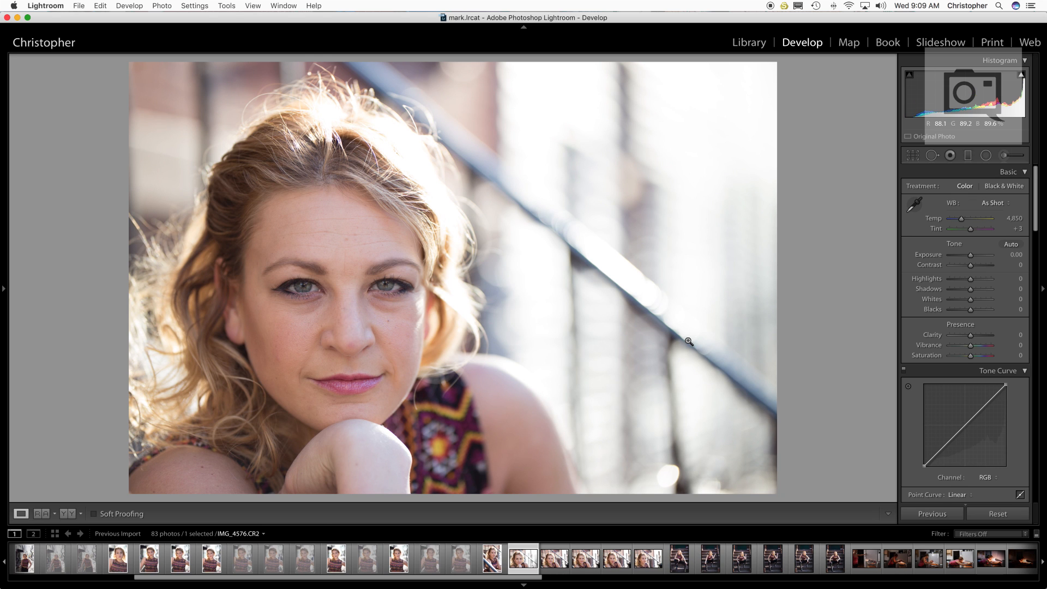
key("p")
key("Right")
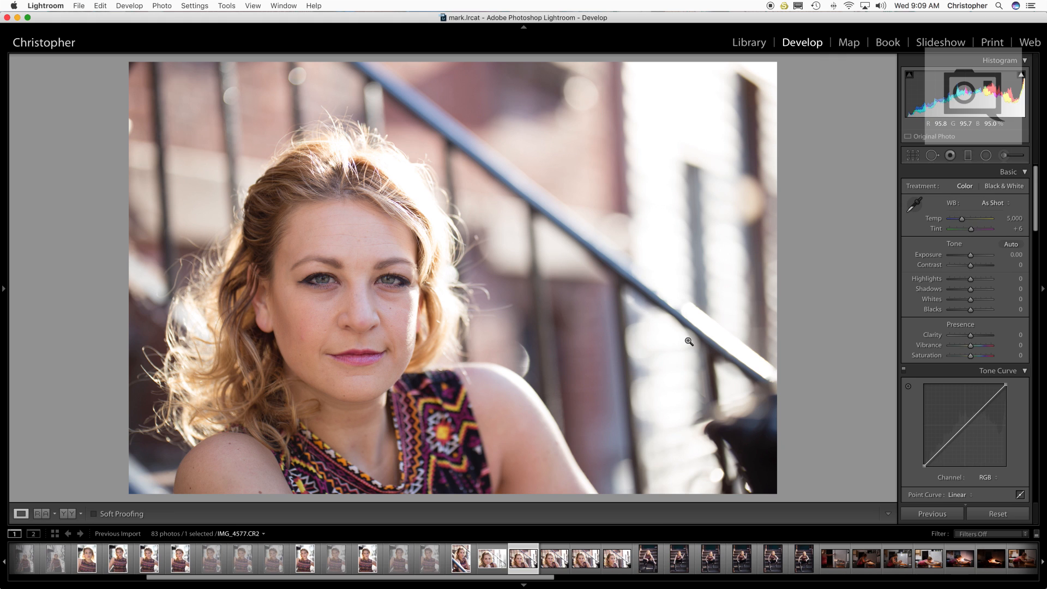
key("p")
key("Right")
Reject the photos IMG_4578 through IMG_4581.
key("x")
key("x")
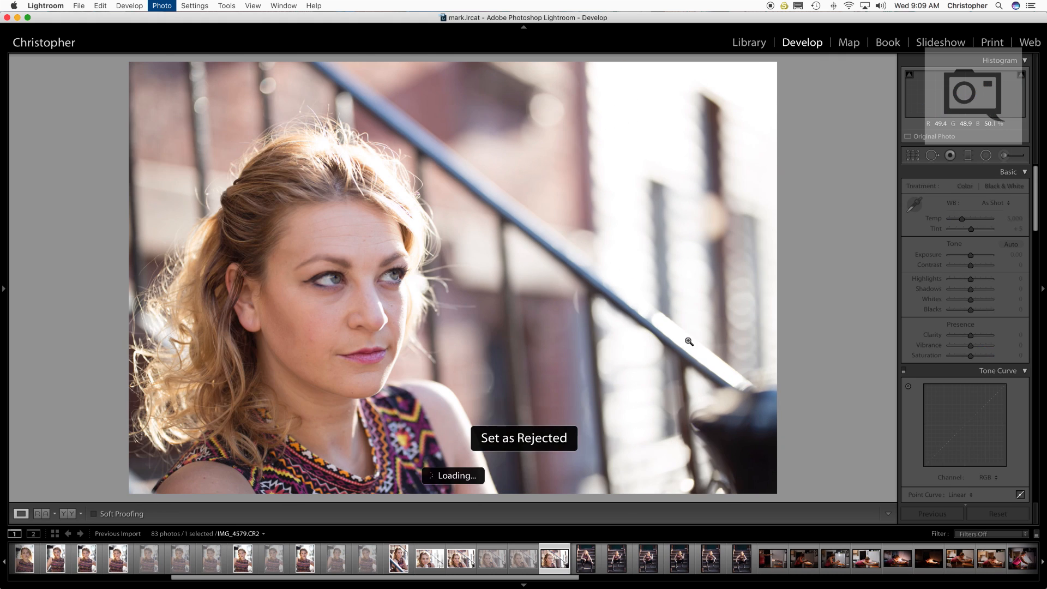
key("x")
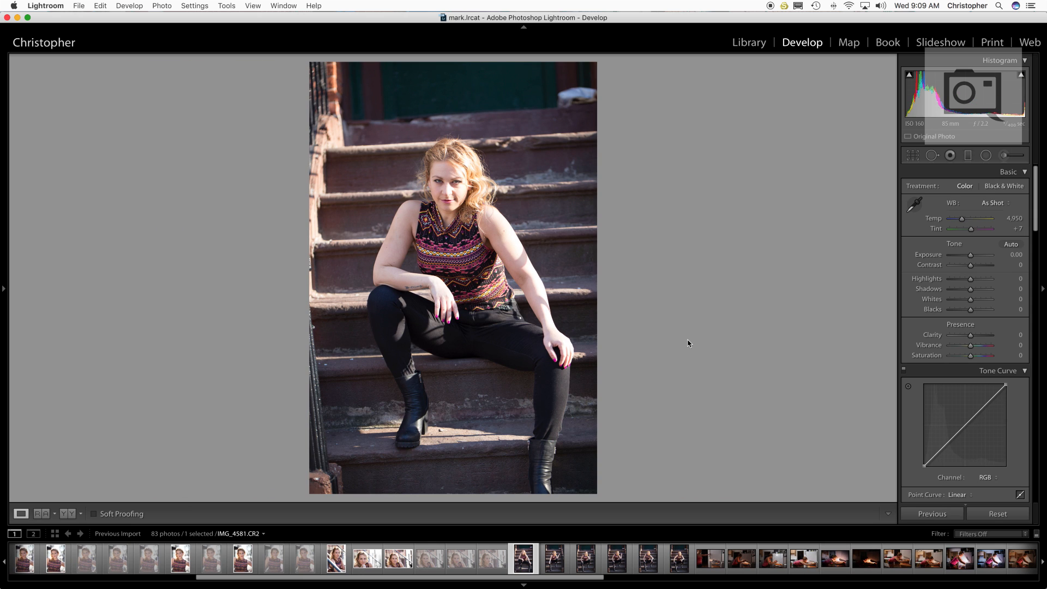
key("x")
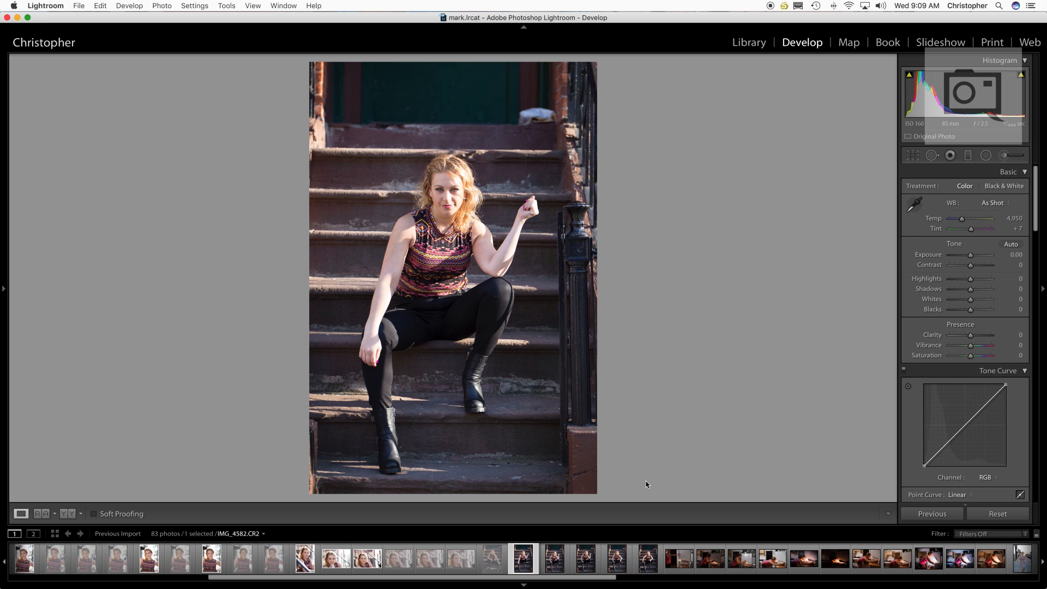
Flag the stoop photo IMG_4582 as a pick and reject IMG_4583 through IMG_4586.
key("x")
key("p")
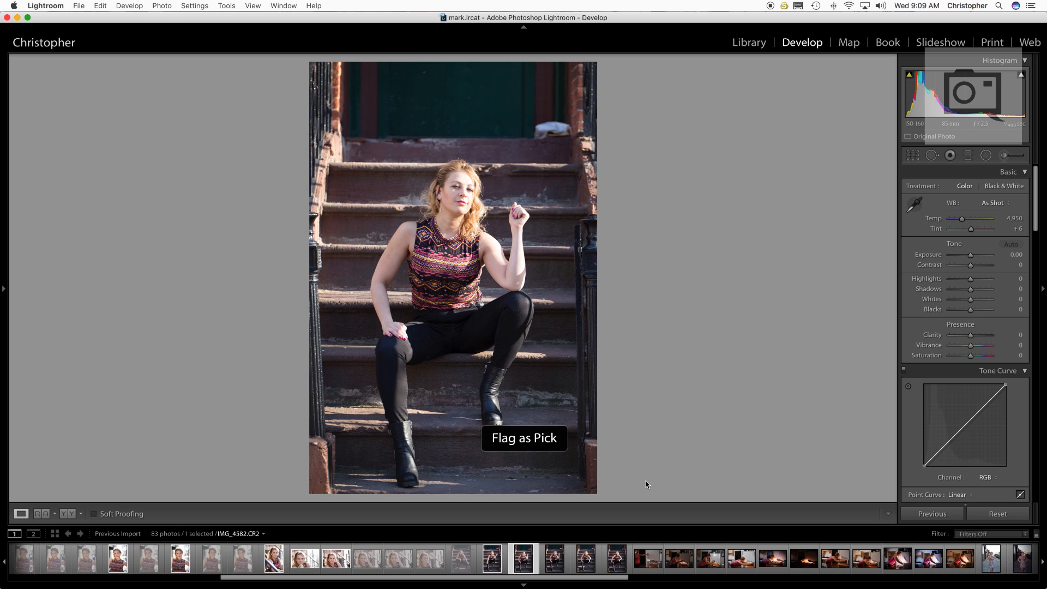
key("x")
key("x")
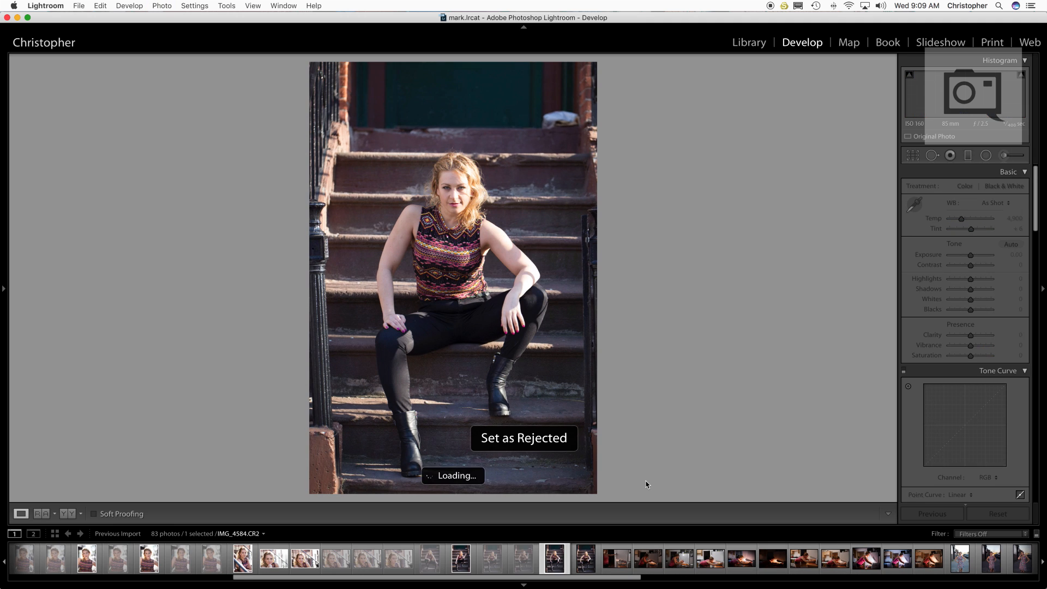
key("x")
key("x")
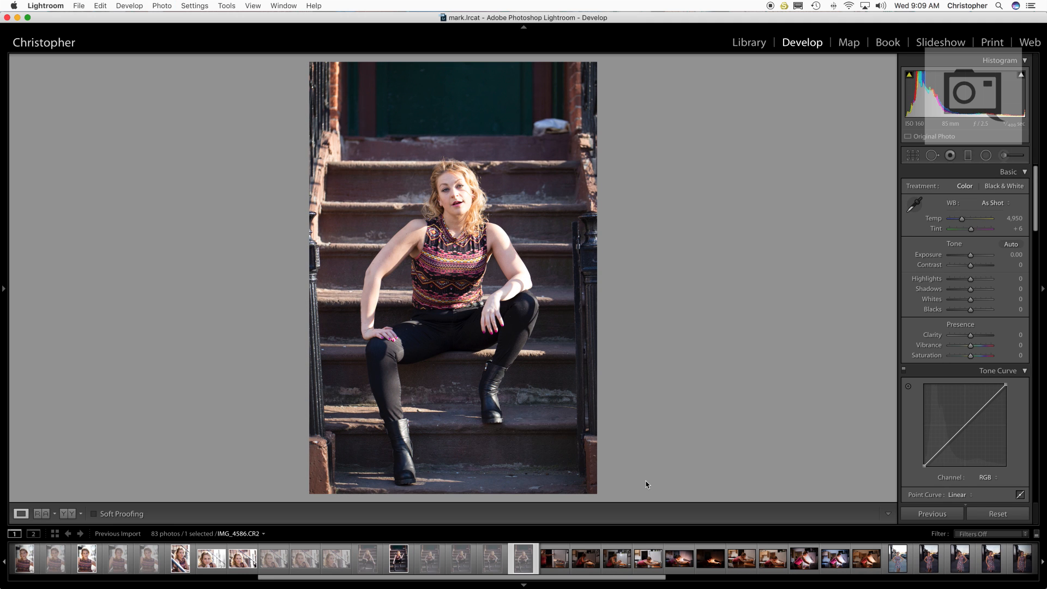
Reject the kitchen photos IMG_4587 through IMG_4590.
key("x")
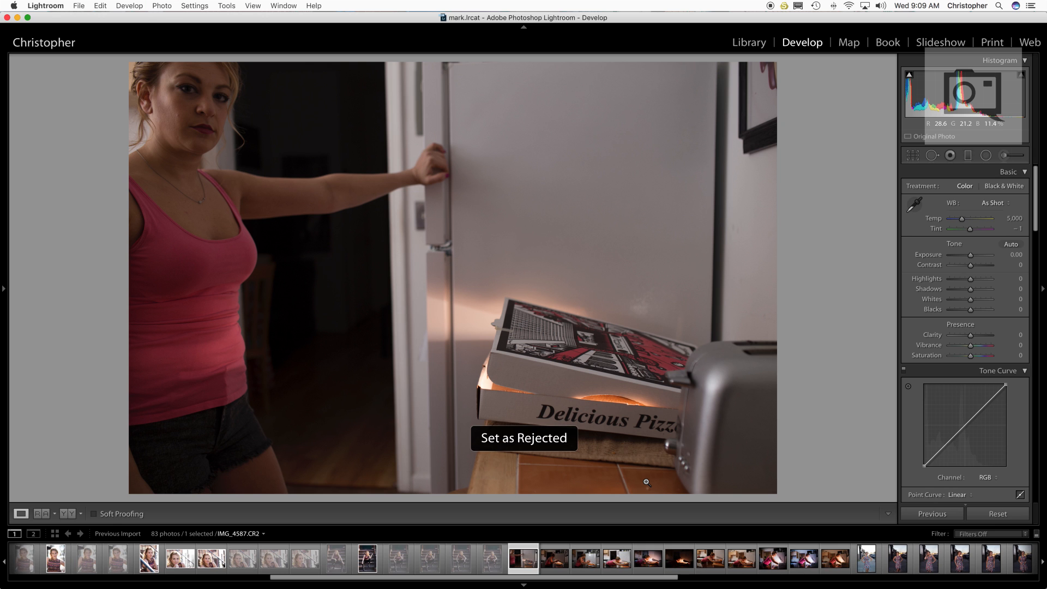
key("x")
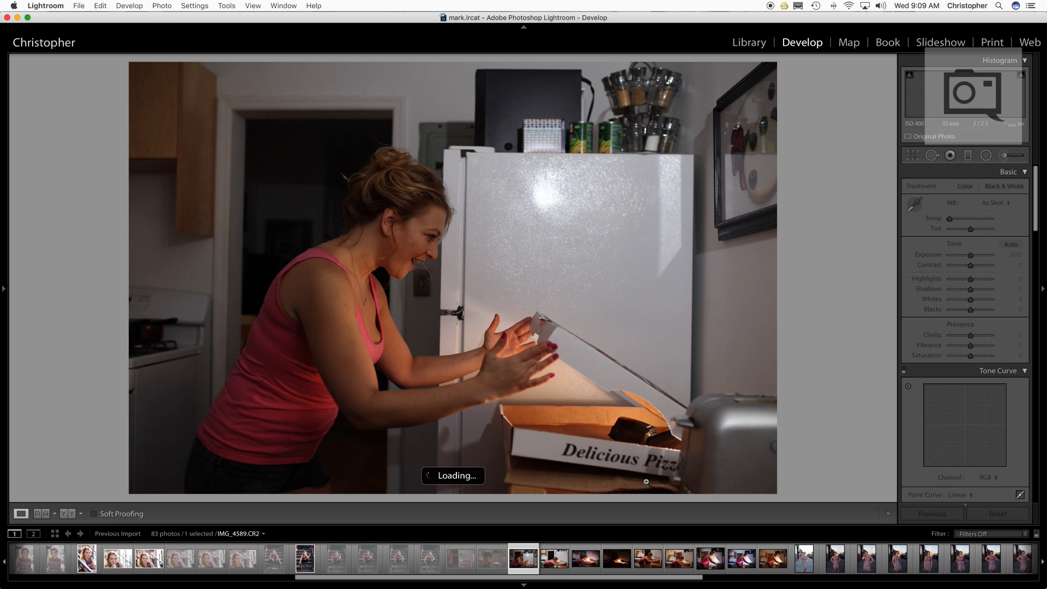
key("x")
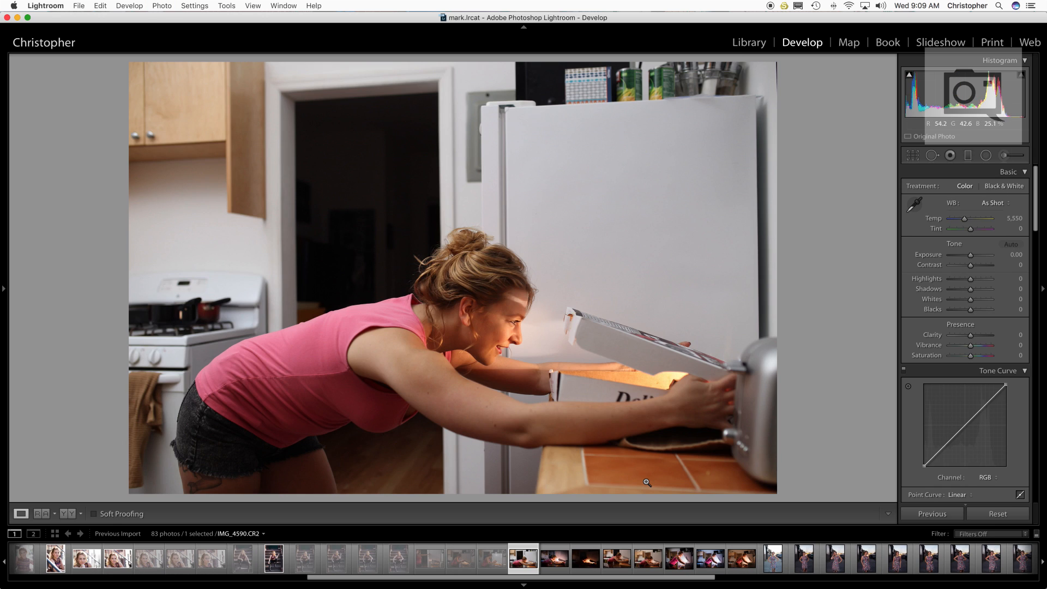
key("x")
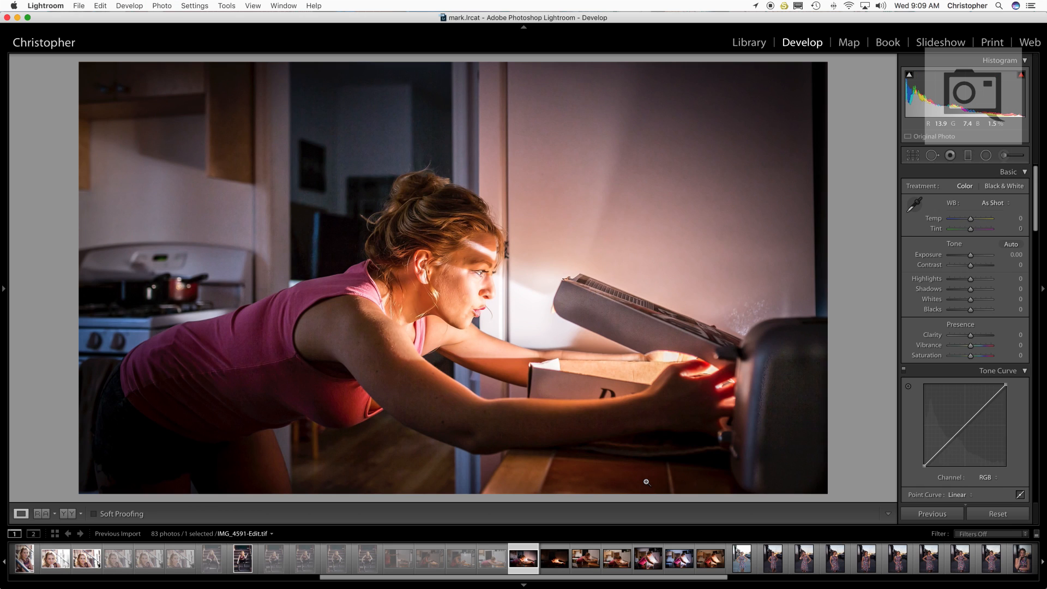
Reject the edited copy IMG_4591-Edit.tif and flag the original IMG_4591.CR2 as a pick.
key("p")
key("x")
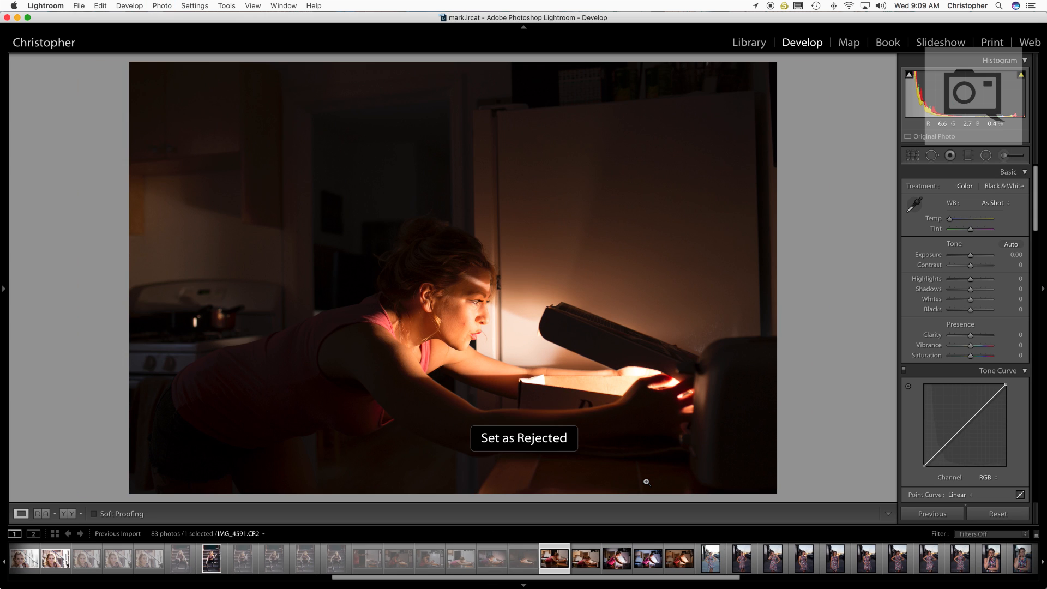
key("Left")
key("p")
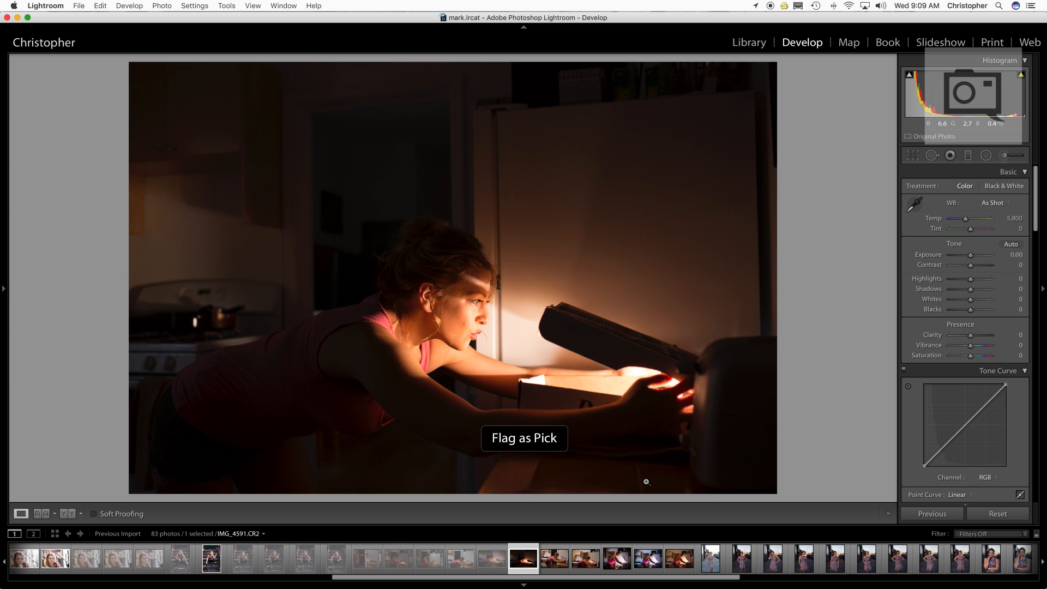
Reject IMG_4592, IMG_4593, IMG_4594-Edit-2.tif and IMG_4594-Edit.tif, and flag the original IMG_4594 as a pick.
key("x")
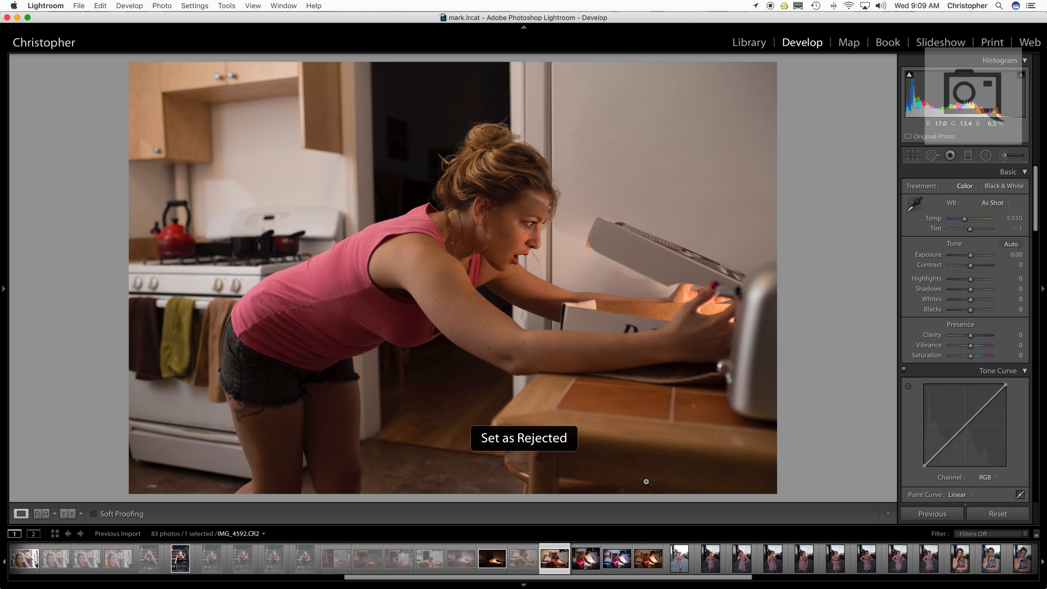
key("x")
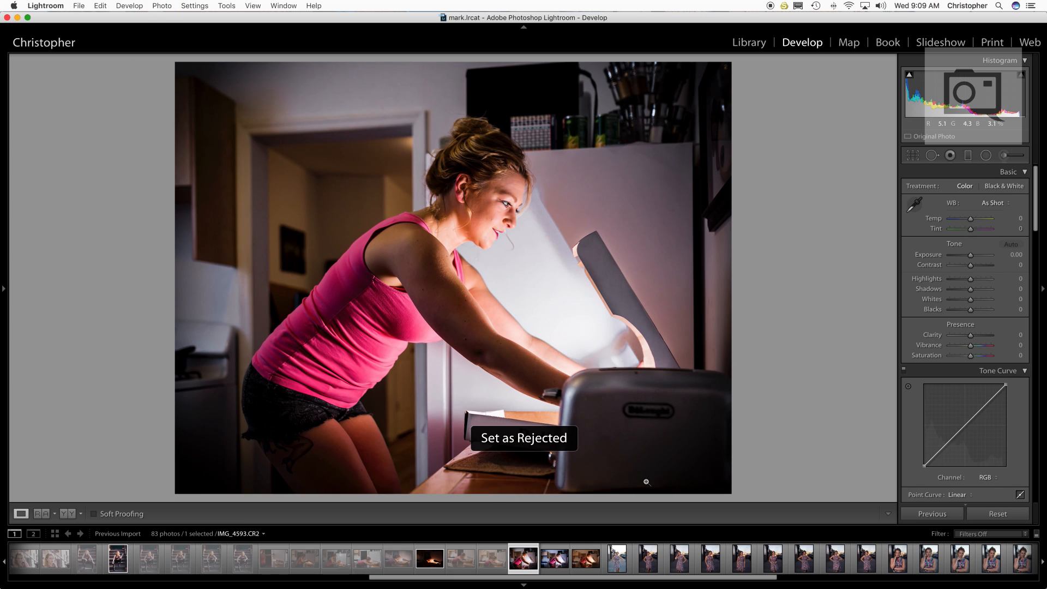
key("x")
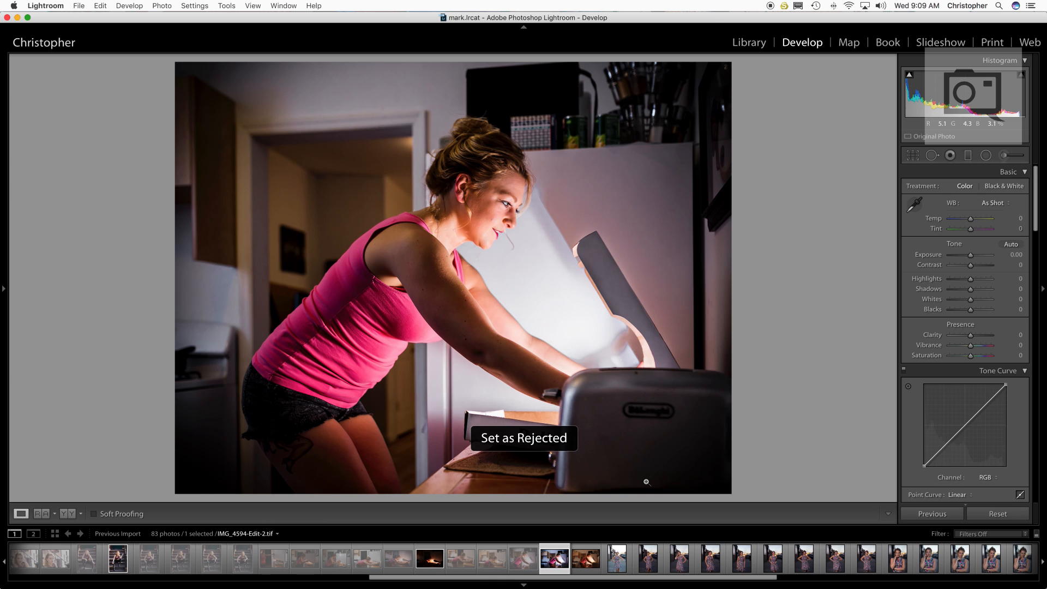
key("x")
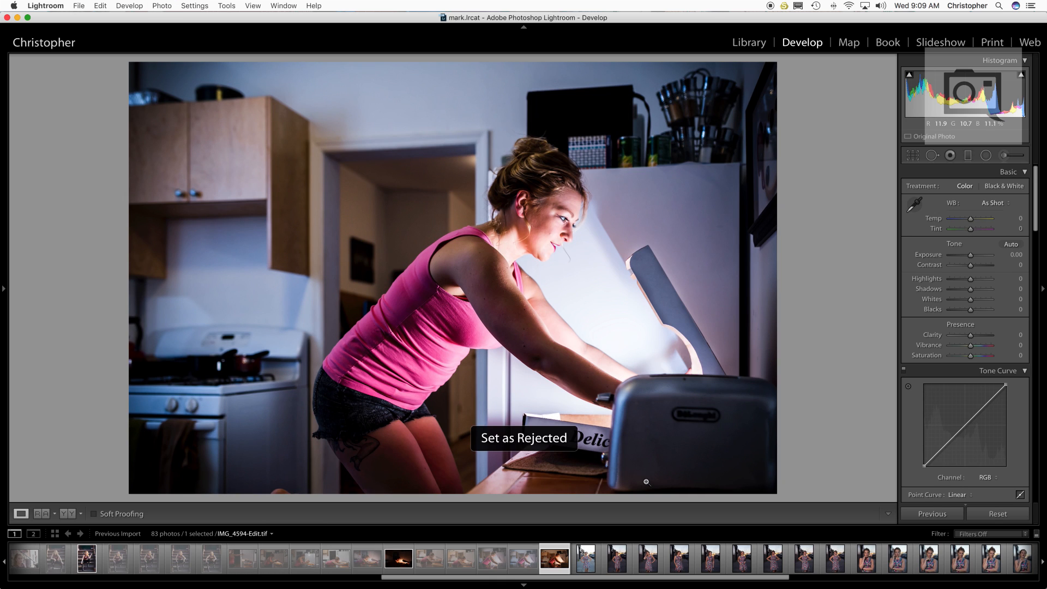
key("p")
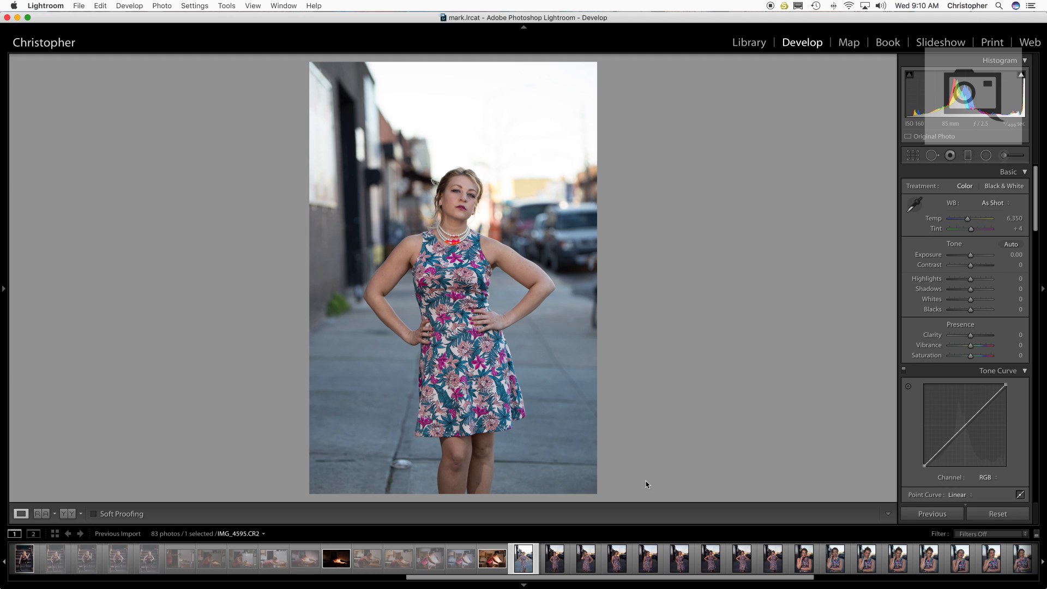
Reject the floral-dress street portraits IMG_4595, IMG_4596 and IMG_4597.
key("x")
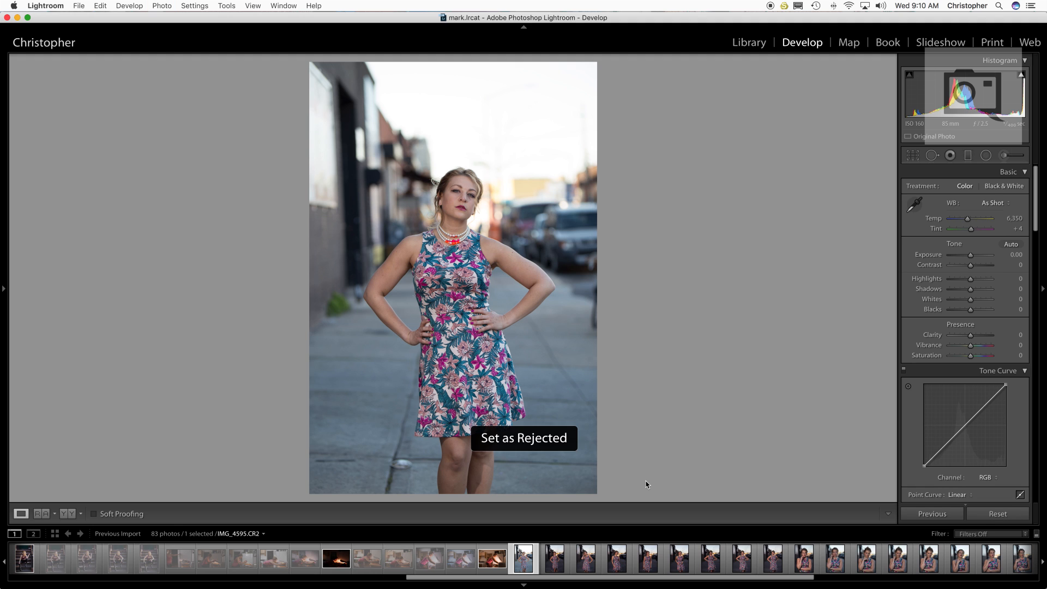
key("Left")
key("x")
key("p")
key("x")
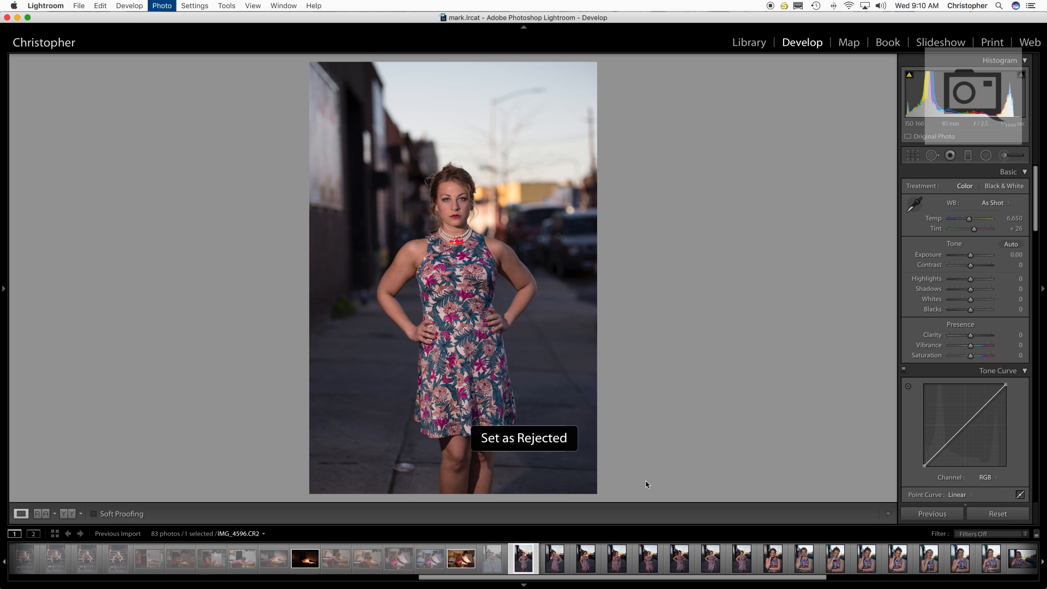
key("p")
key("x")
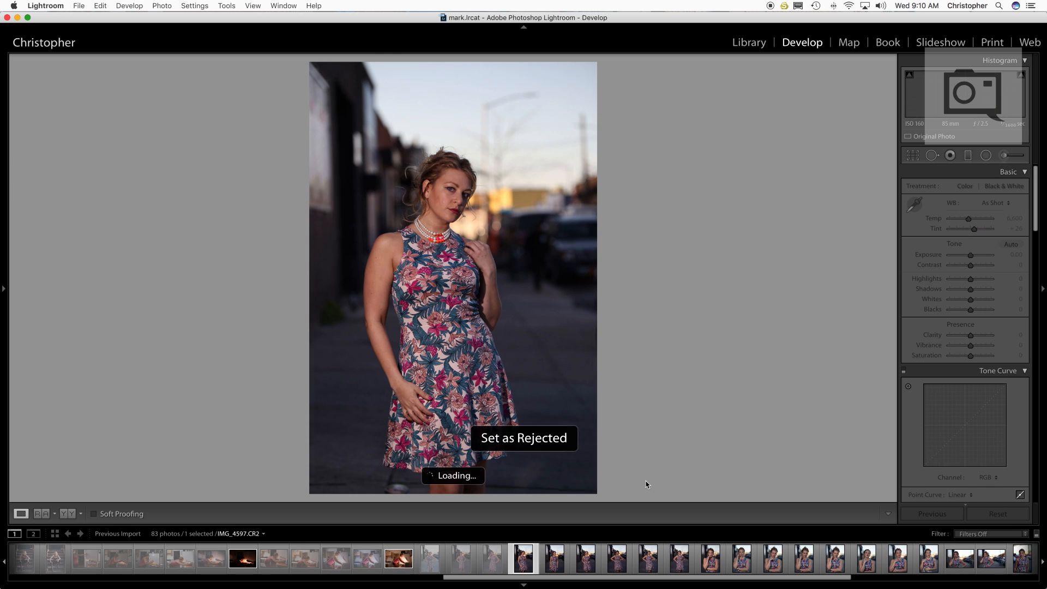
Flag IMG_4598 and IMG_4601 as picks and reject IMG_4599, IMG_4600, IMG_4602 and IMG_4603.
key("p")
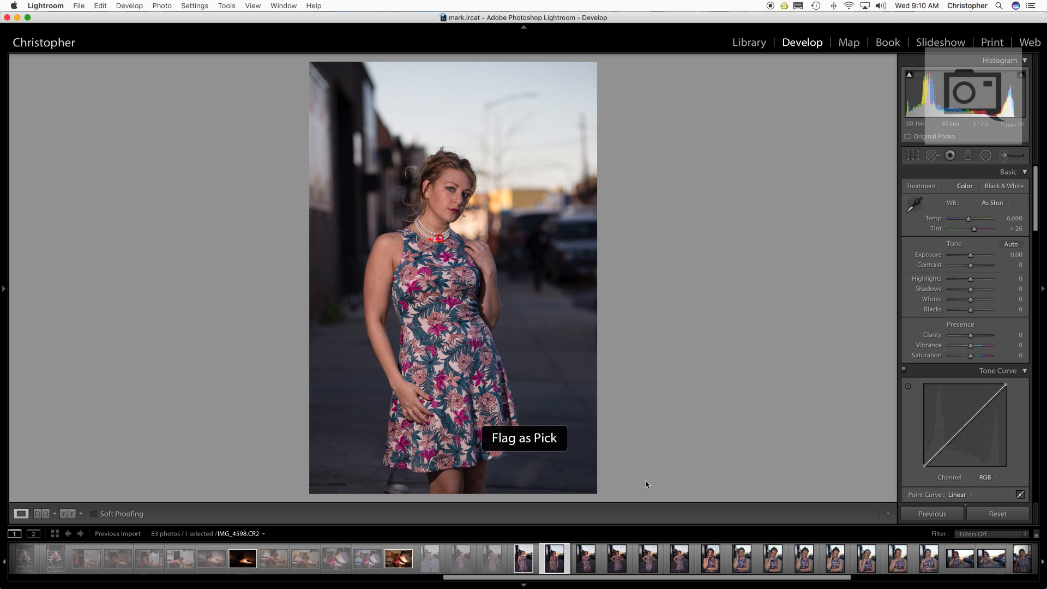
key("x")
key("x")
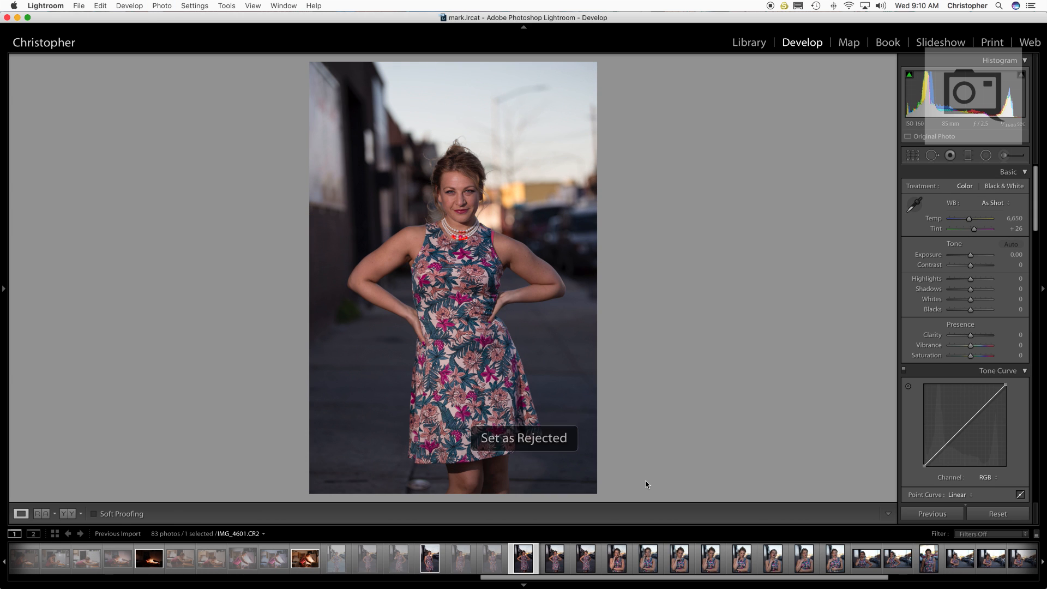
key("p")
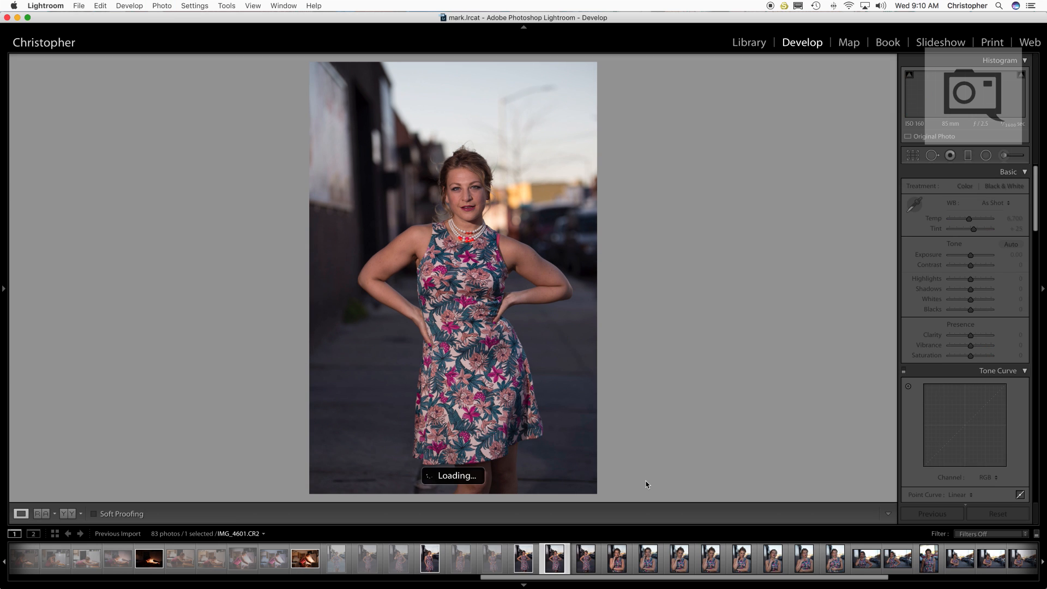
key("x")
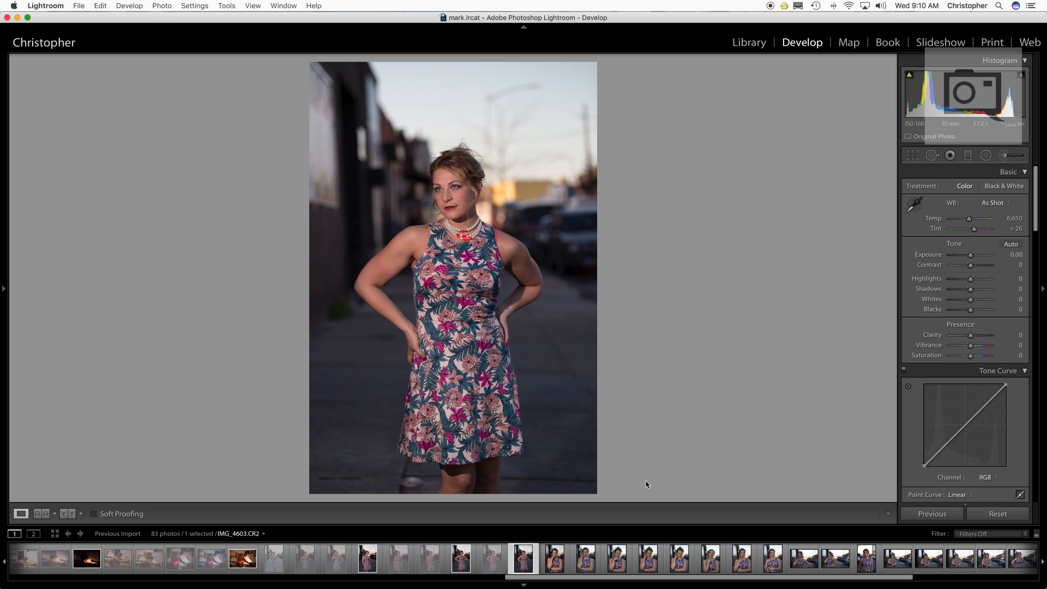
key("x")
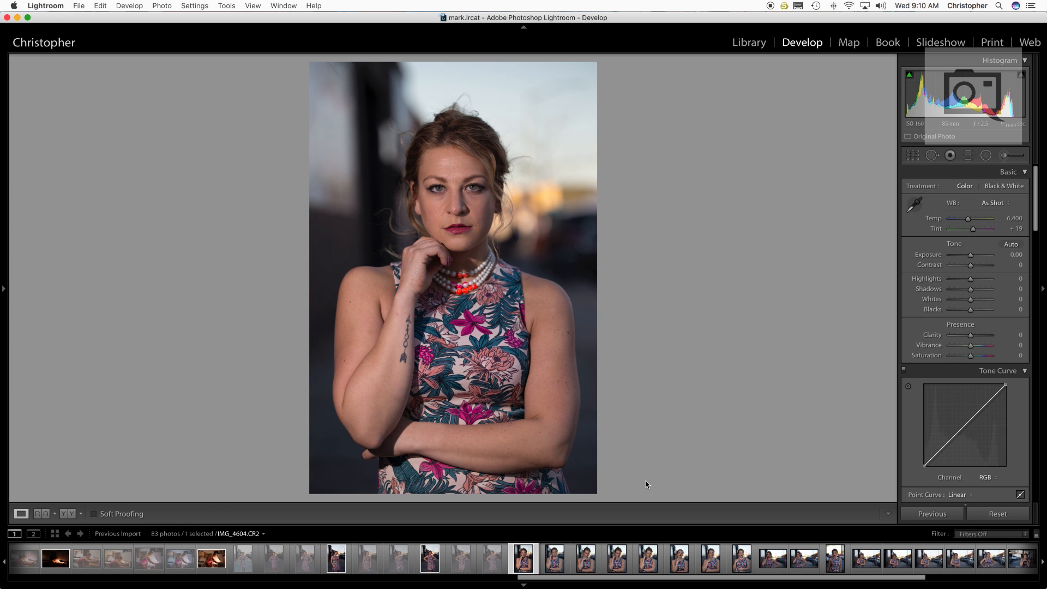
Flag the close portrait IMG_4604 as a pick and reject IMG_4605 through IMG_4612.
key("p")
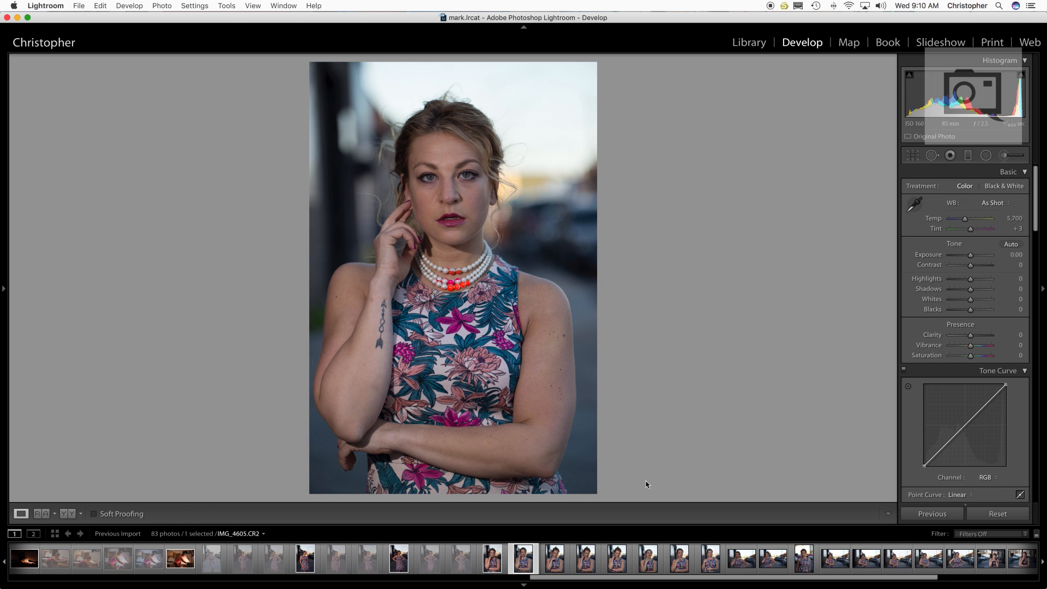
key("x")
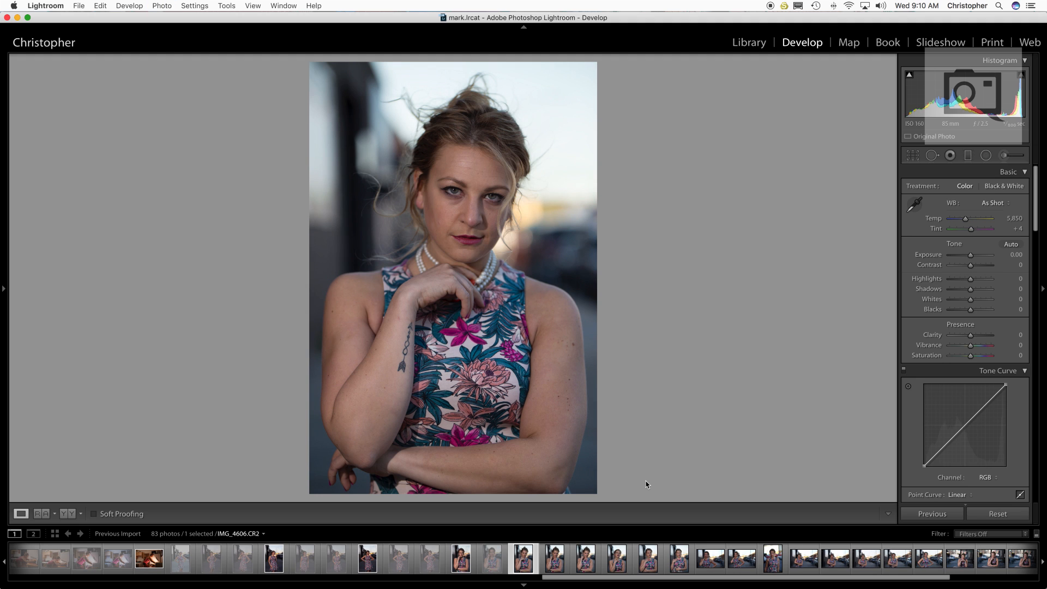
key("x")
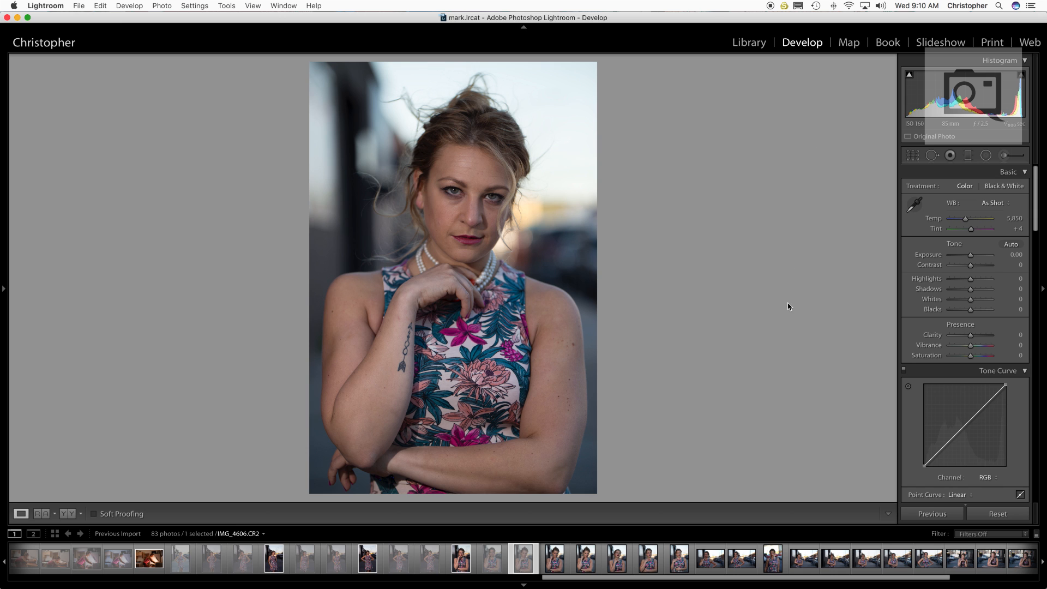
key("x")
key("x")
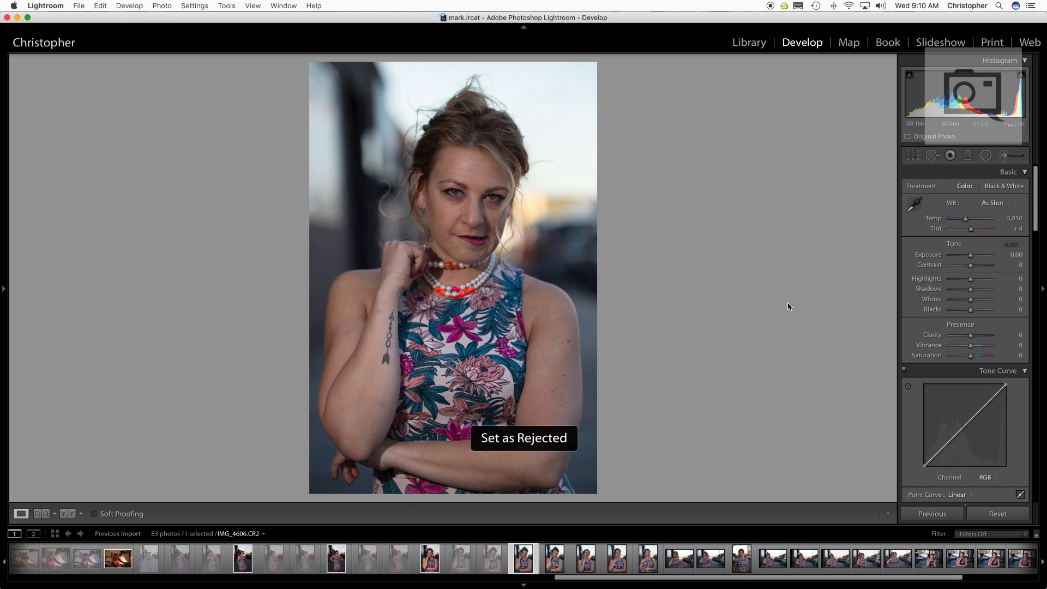
key("x")
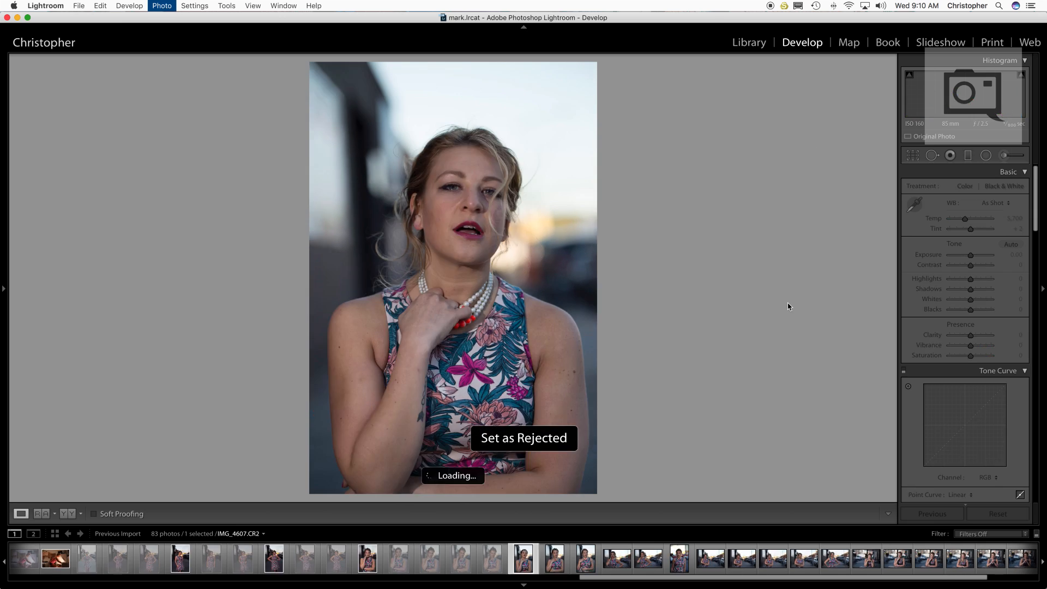
key("x")
key("x")
key("x")
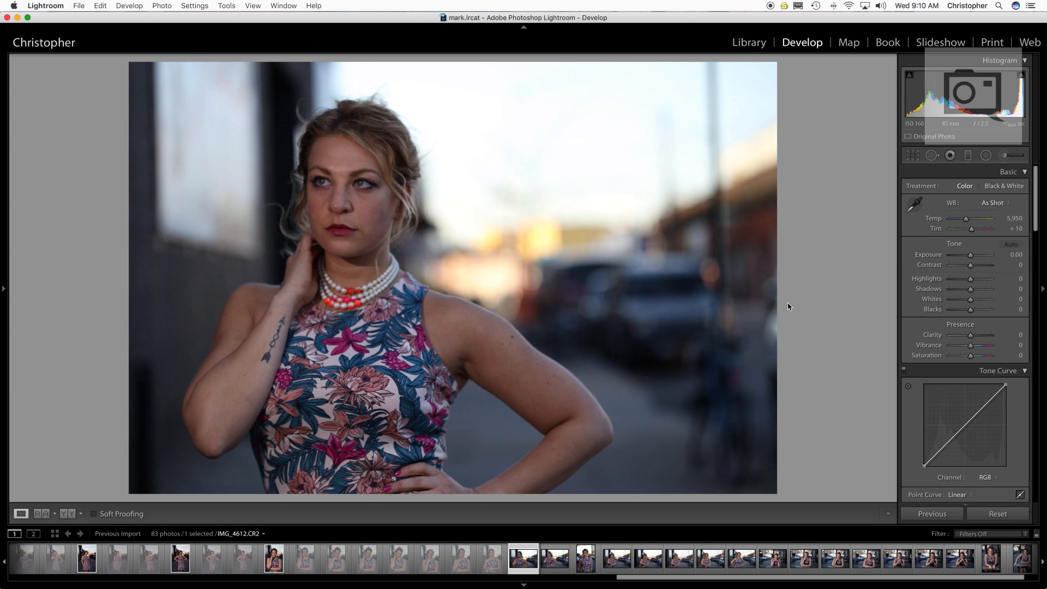
key("x")
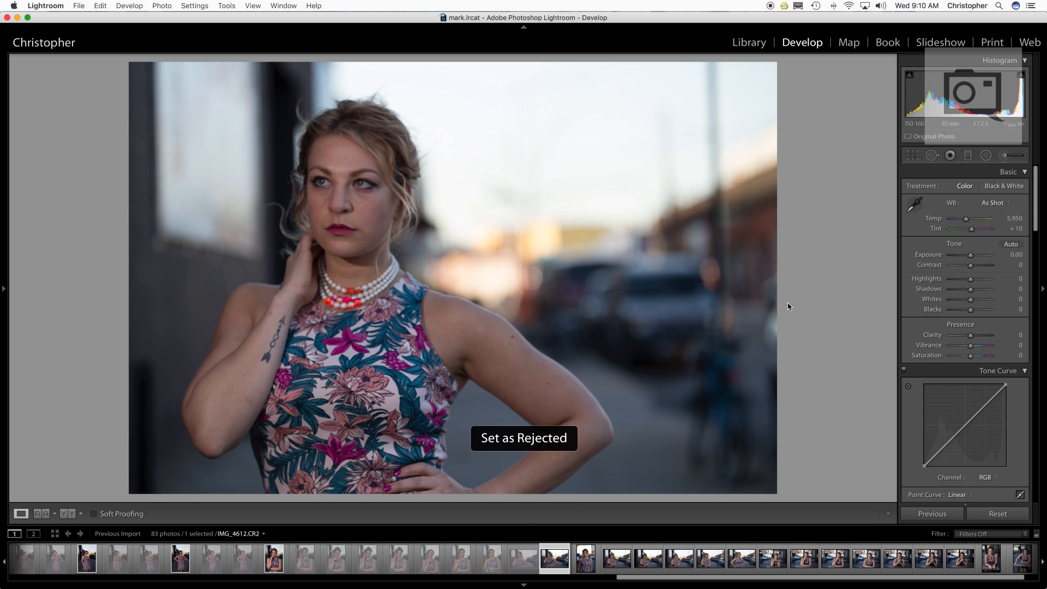
Flag the street portraits IMG_4613, IMG_4614 and IMG_4615 as picks.
key("p")
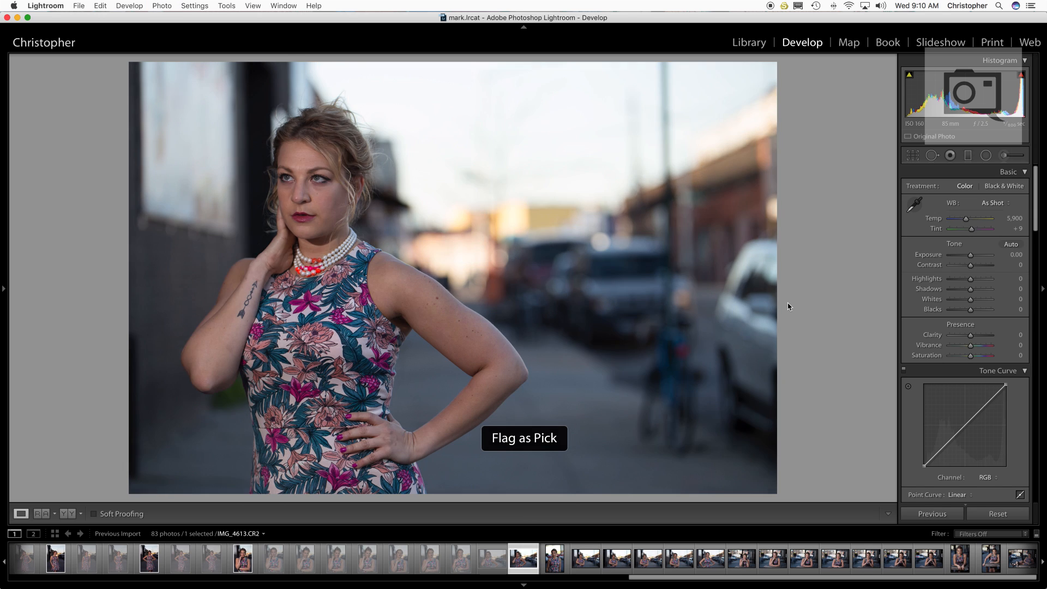
key("p")
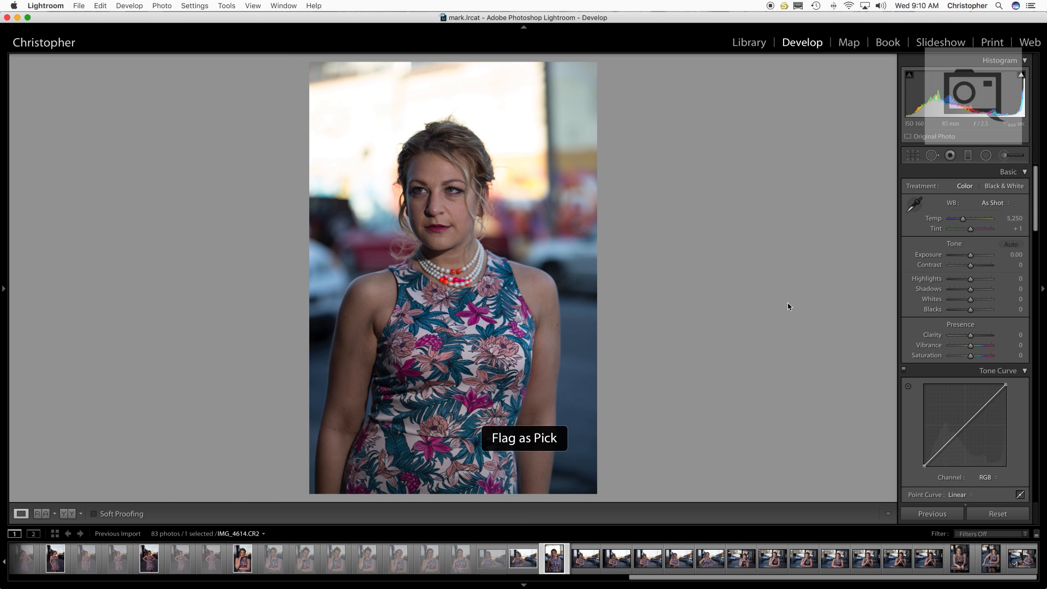
key("p")
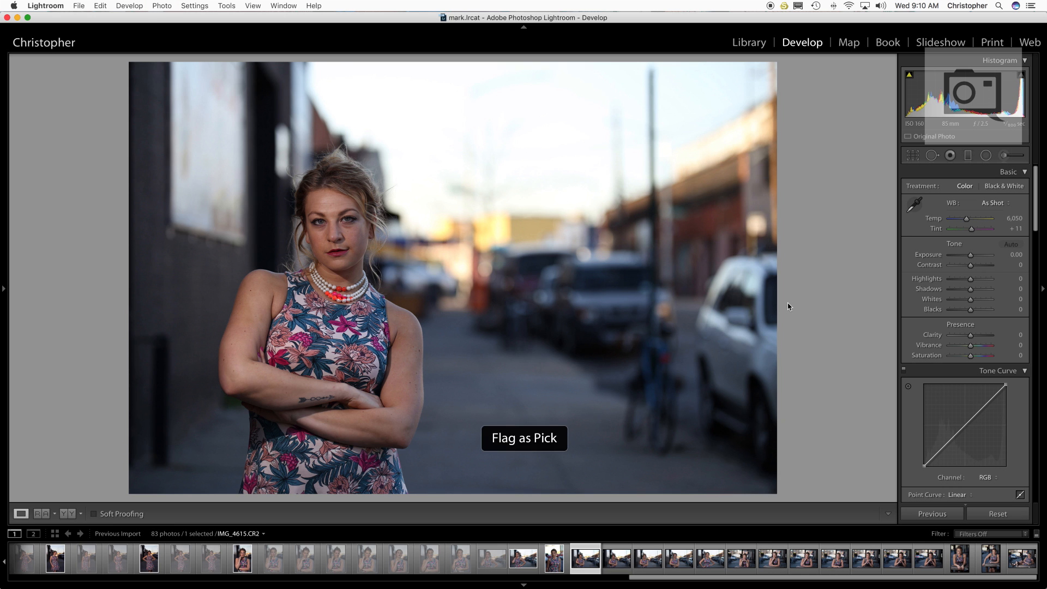
Reject the landscape-format street portraits IMG_4616 through IMG_4619.
key("x")
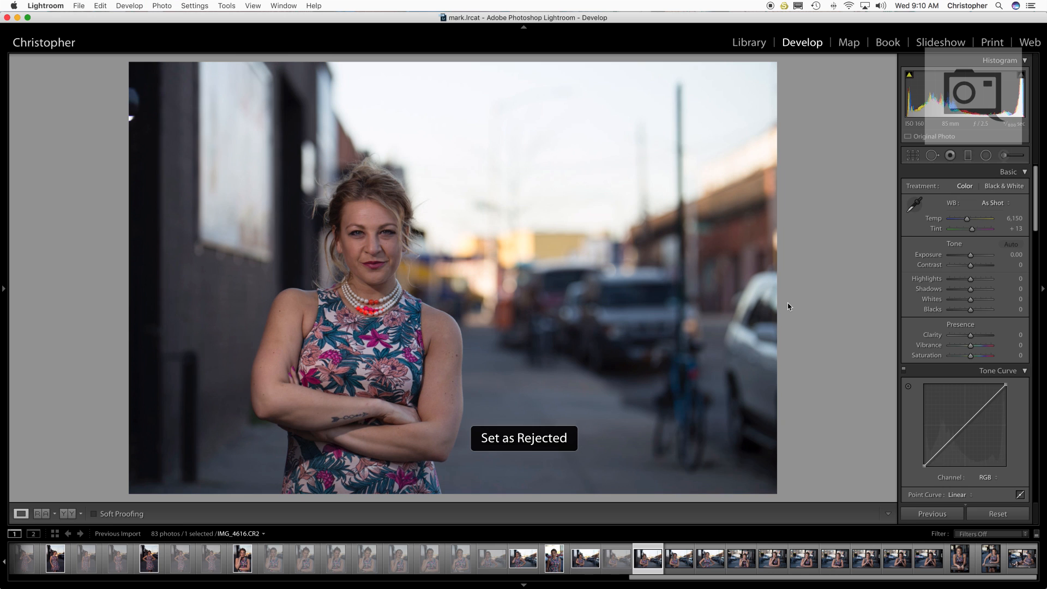
key("x")
key("x")
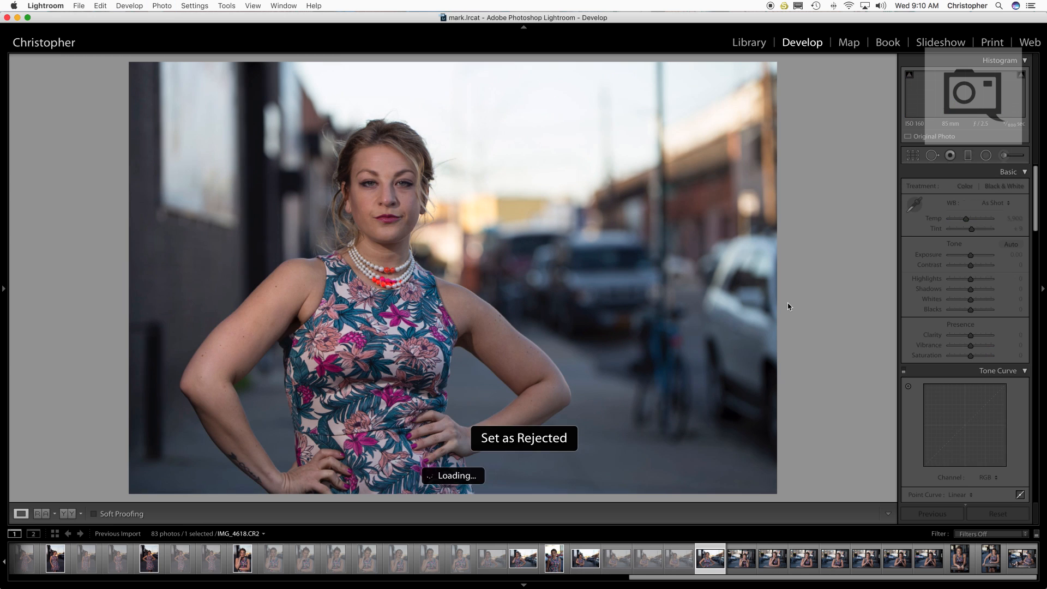
key("x")
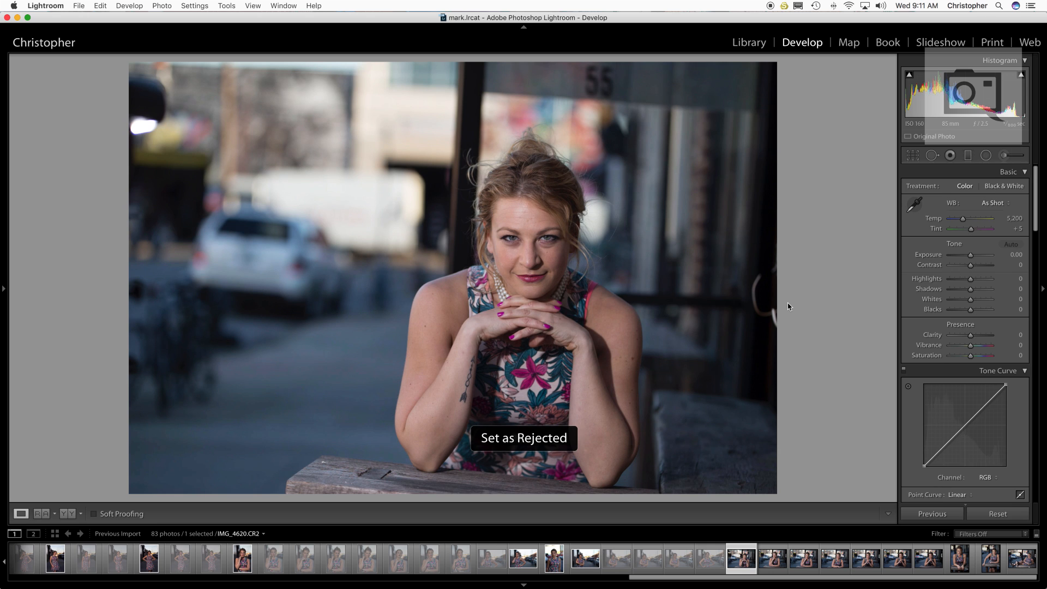
Reject the wooden-table portraits IMG_4620 through IMG_4624.
key("x")
key("x")
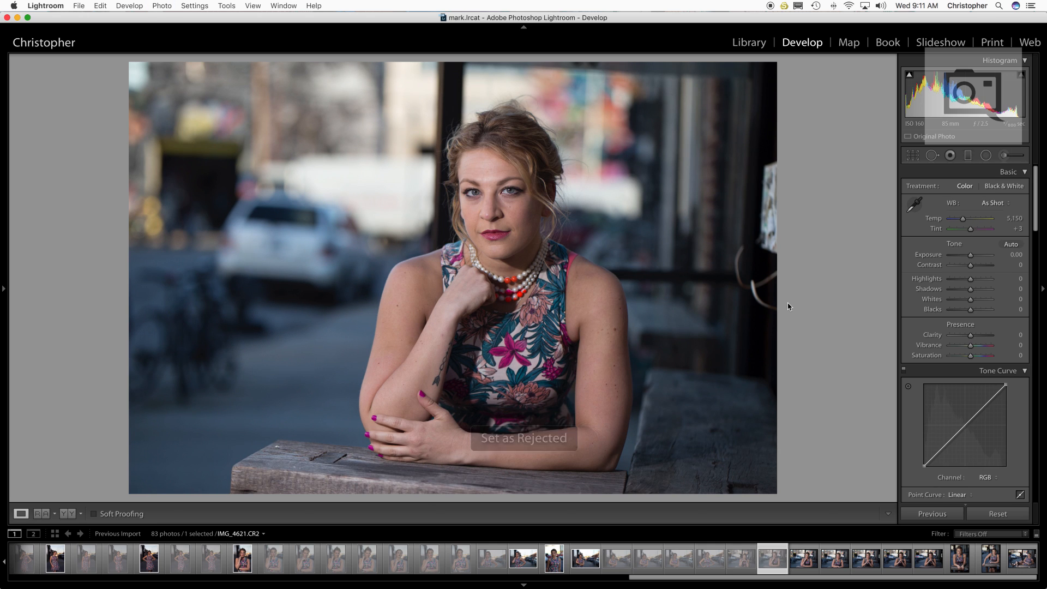
key("x")
key("x")
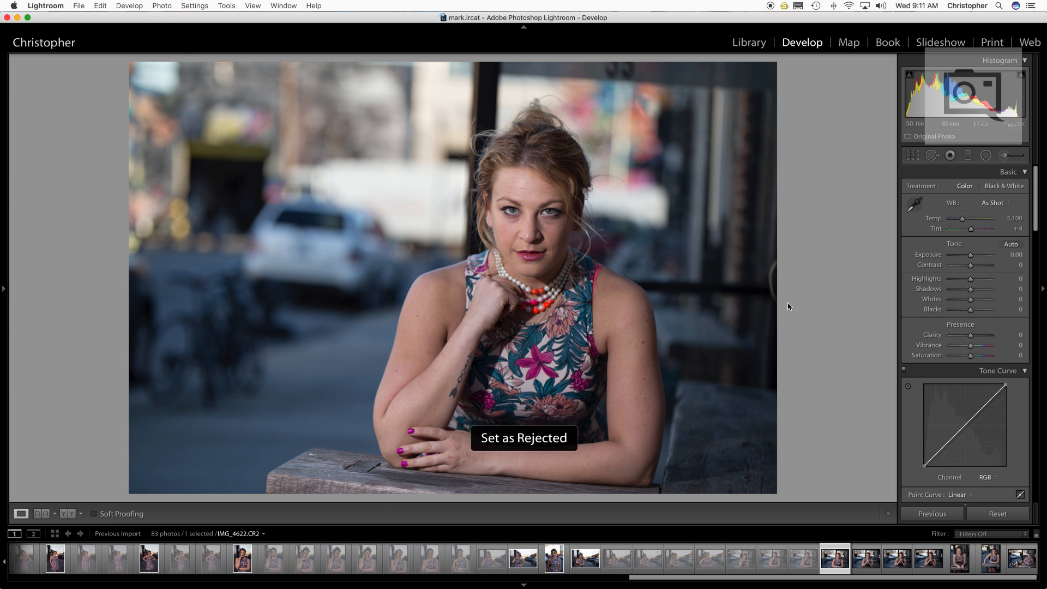
key("x")
key("x")
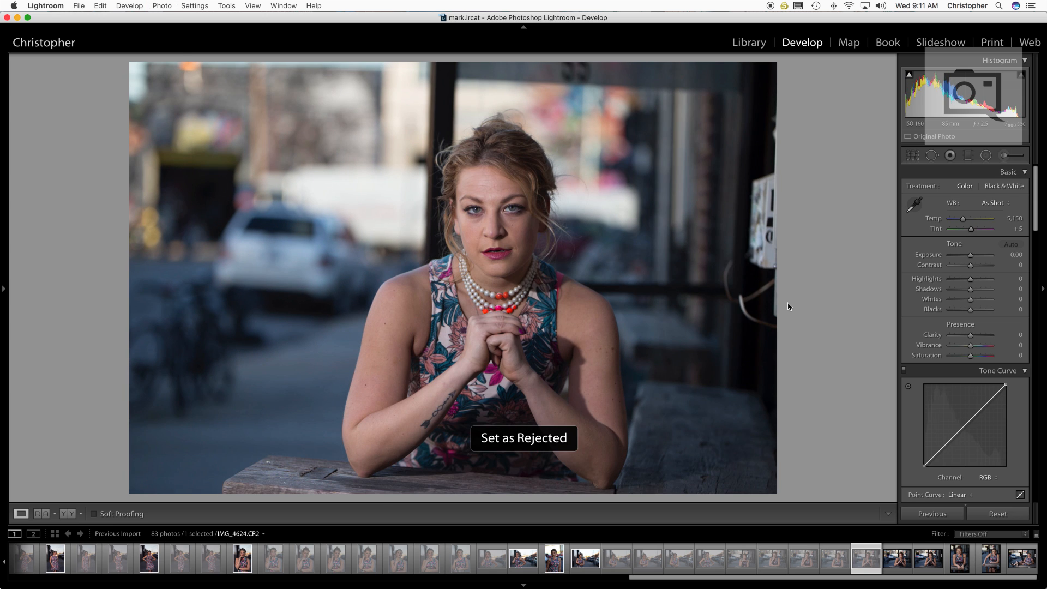
Reject the wooden-table portraits IMG_4625 through IMG_4628 and flag the reclining bench portrait IMG_4629 as a pick.
key("x")
key("x")
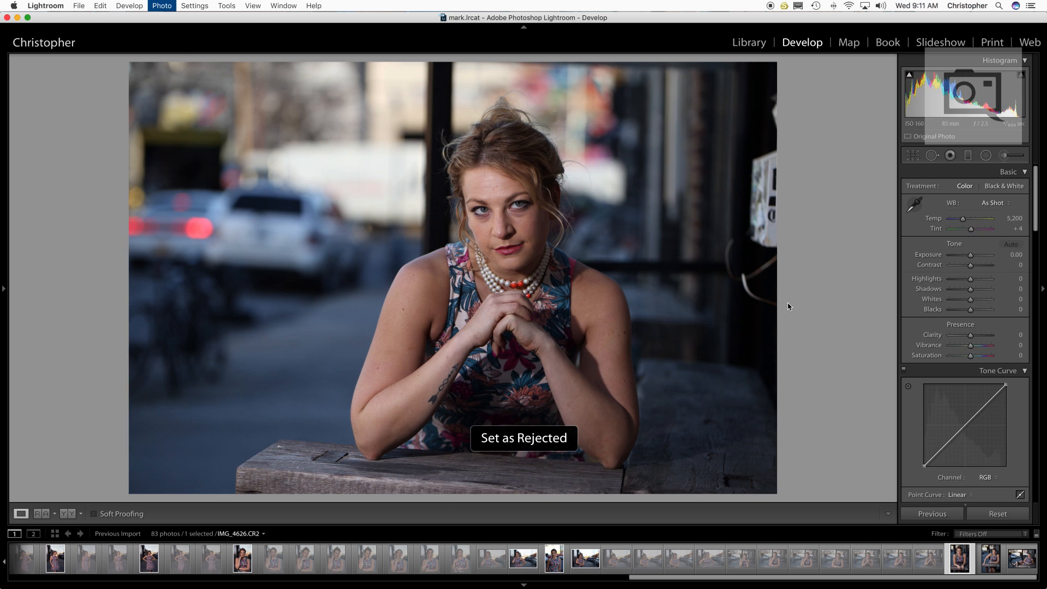
key("x")
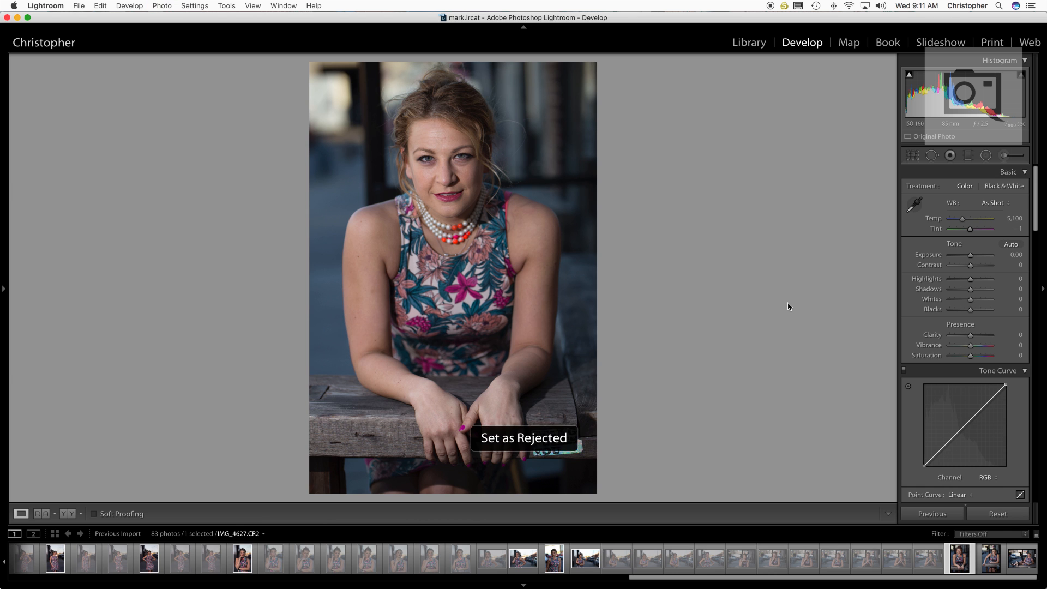
key("x")
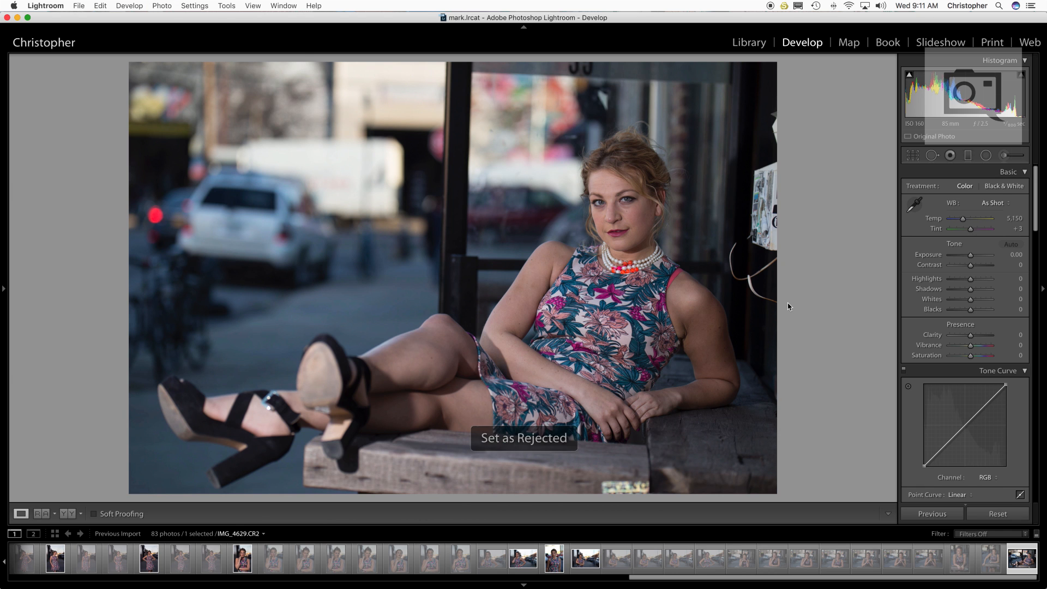
key("p")
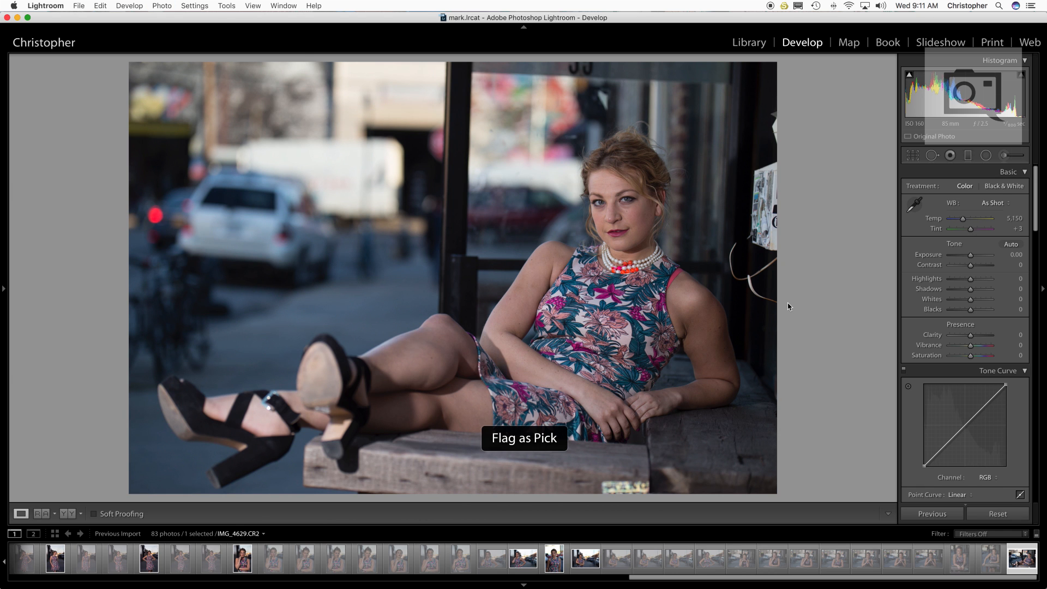
Remove all rejected photos from the Lightroom catalog in the Library without deleting their files from disk.
left_click(758, 45)
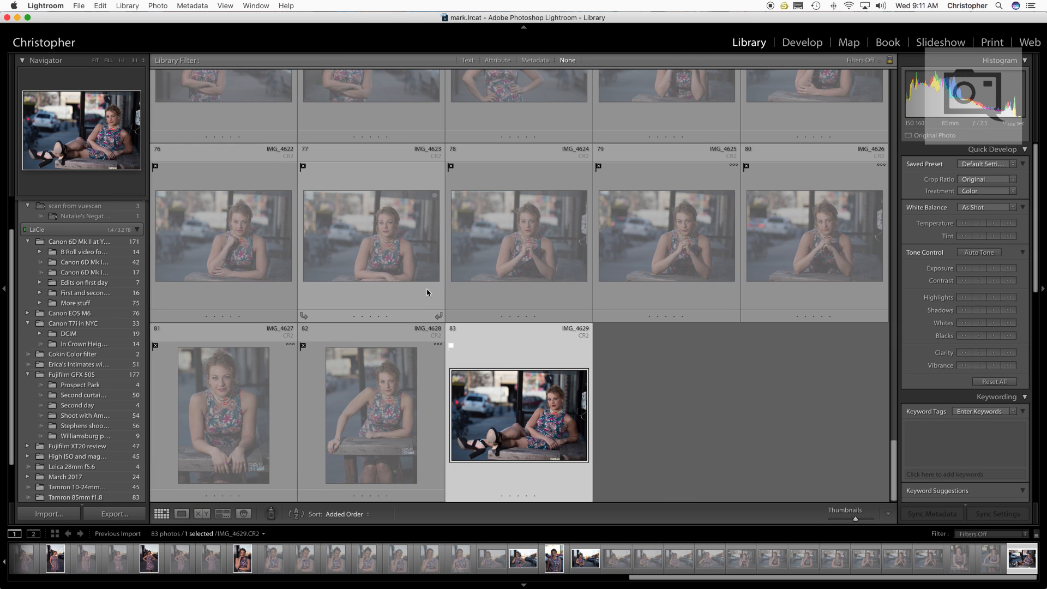
left_click(164, 7)
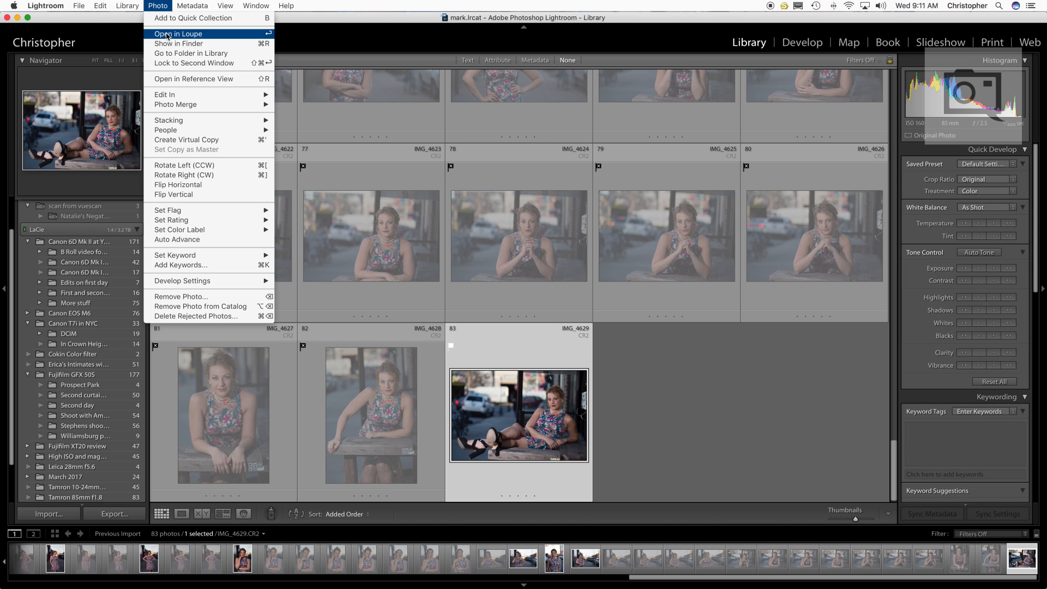
left_click(179, 316)
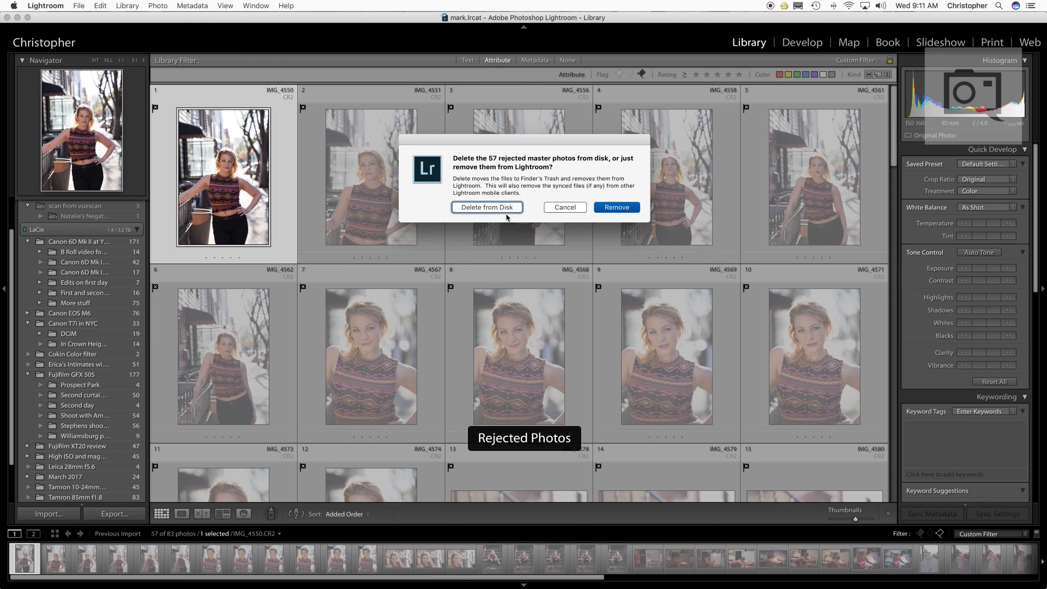
left_click(612, 209)
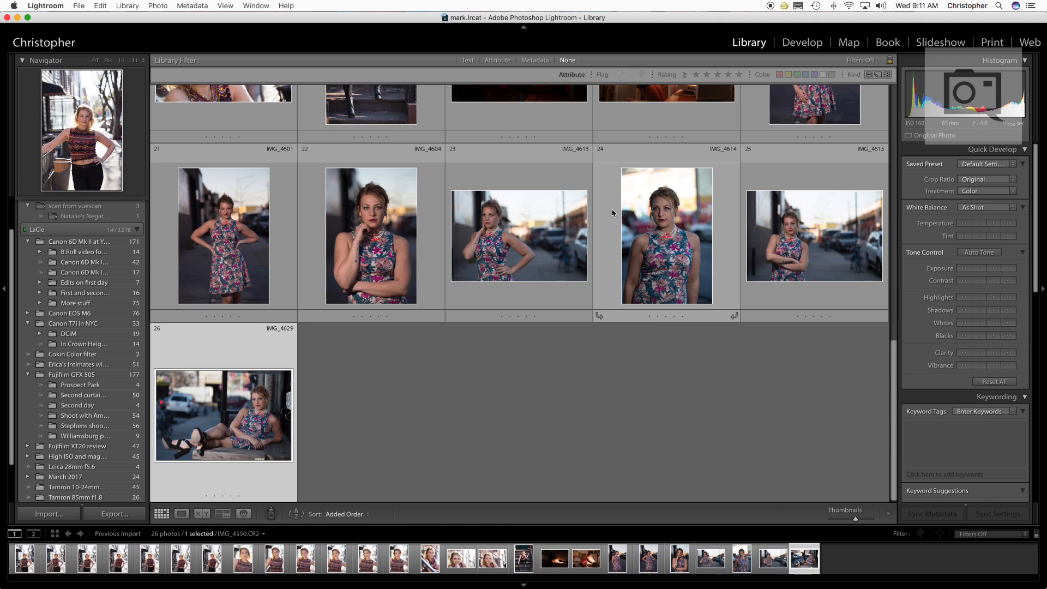
Open IMG_4552, the first of the remaining photos, in the Develop module.
scroll(284, 420, "up", 10)
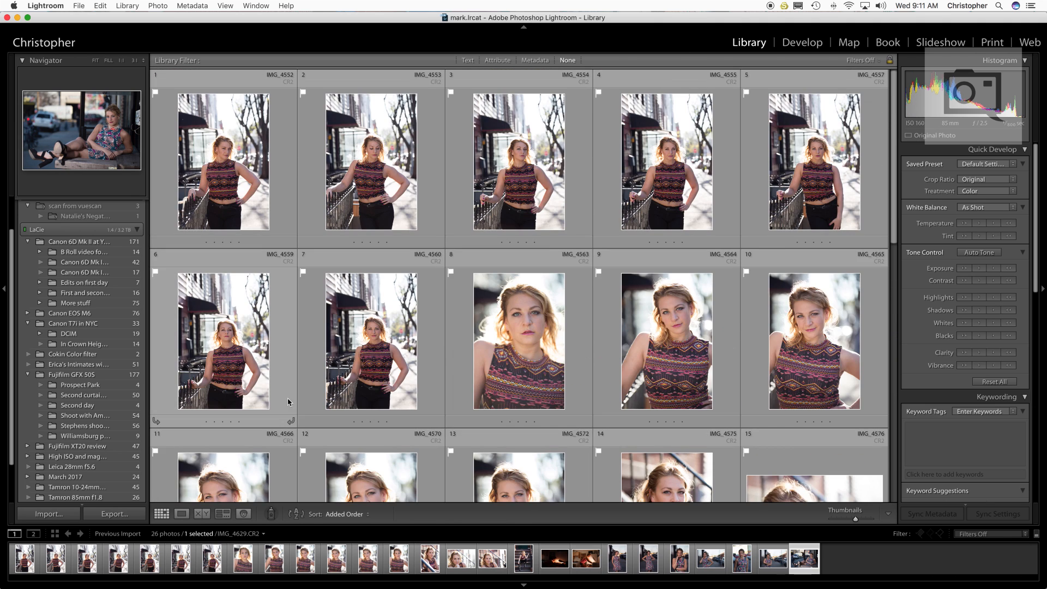
left_click(210, 191)
left_click(787, 51)
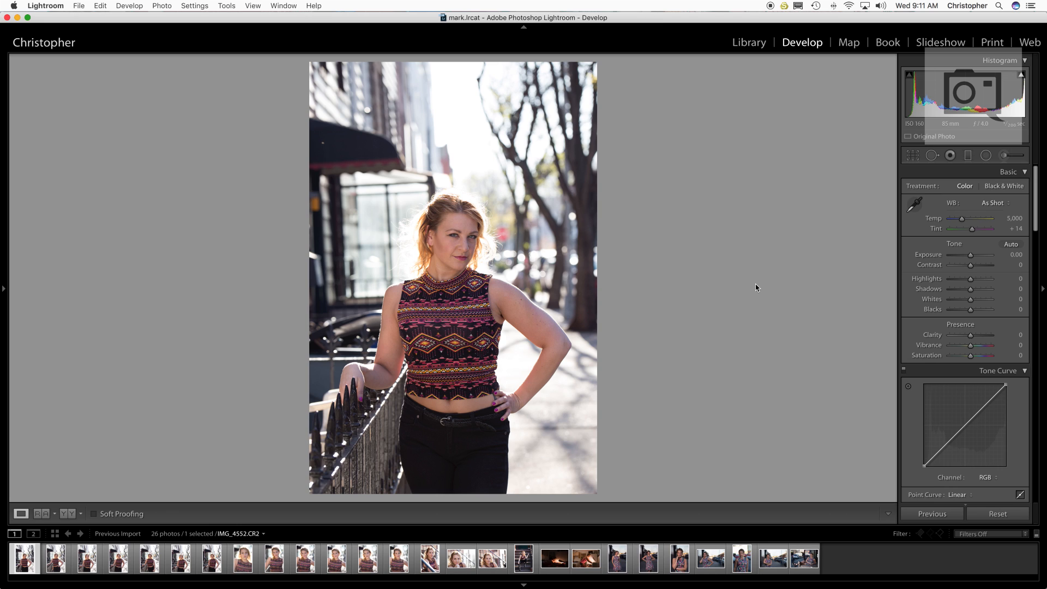
Compare the first two railing portraits, check IMG_4552 up close, and reject both IMG_4552 and IMG_4553.
key("9")
key("Right")
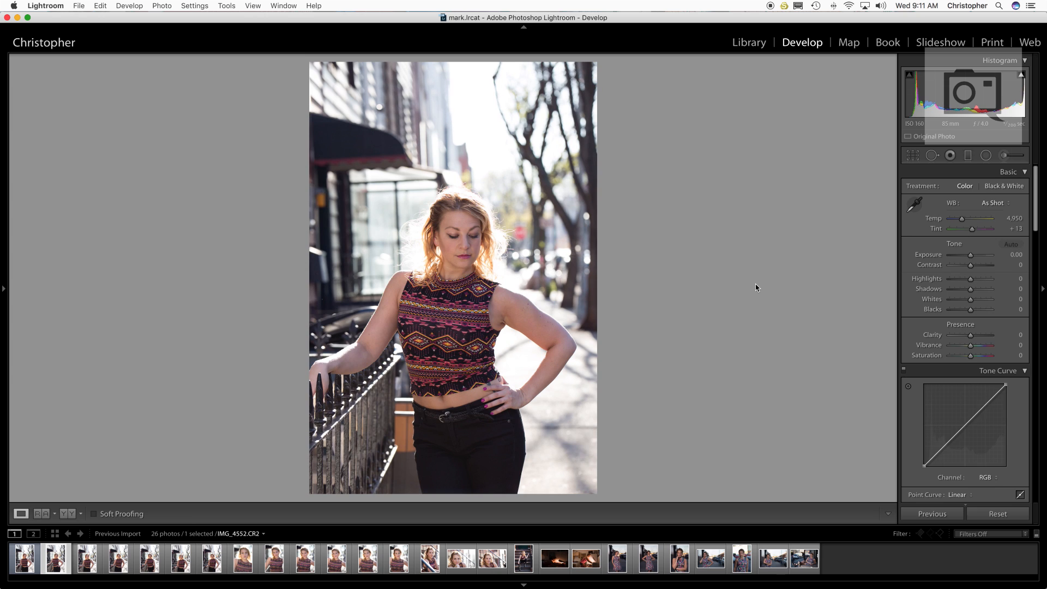
key("Left")
key("z")
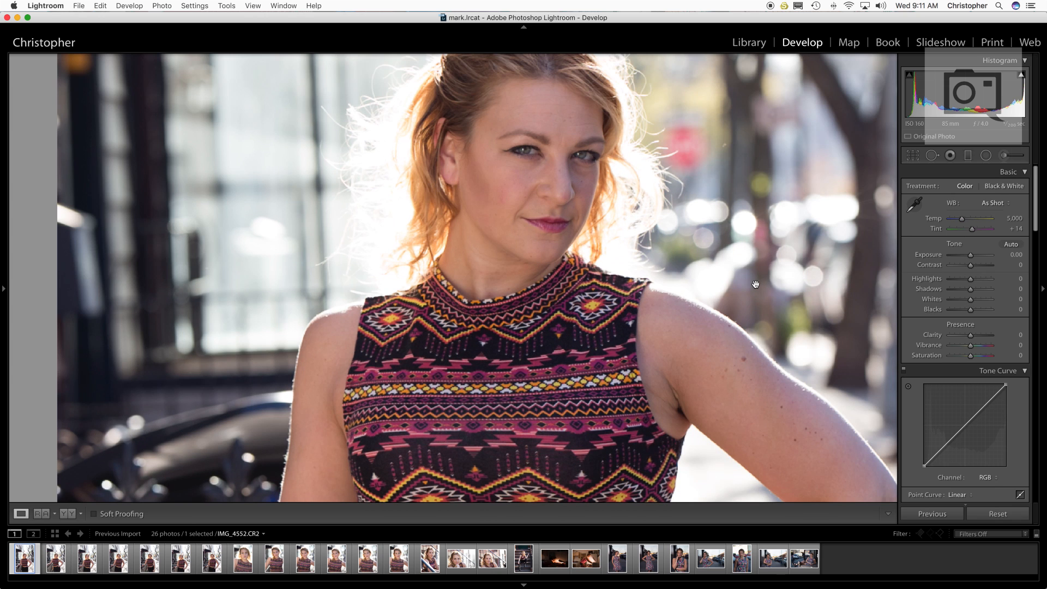
key("z")
key("z")
key("z")
key("x")
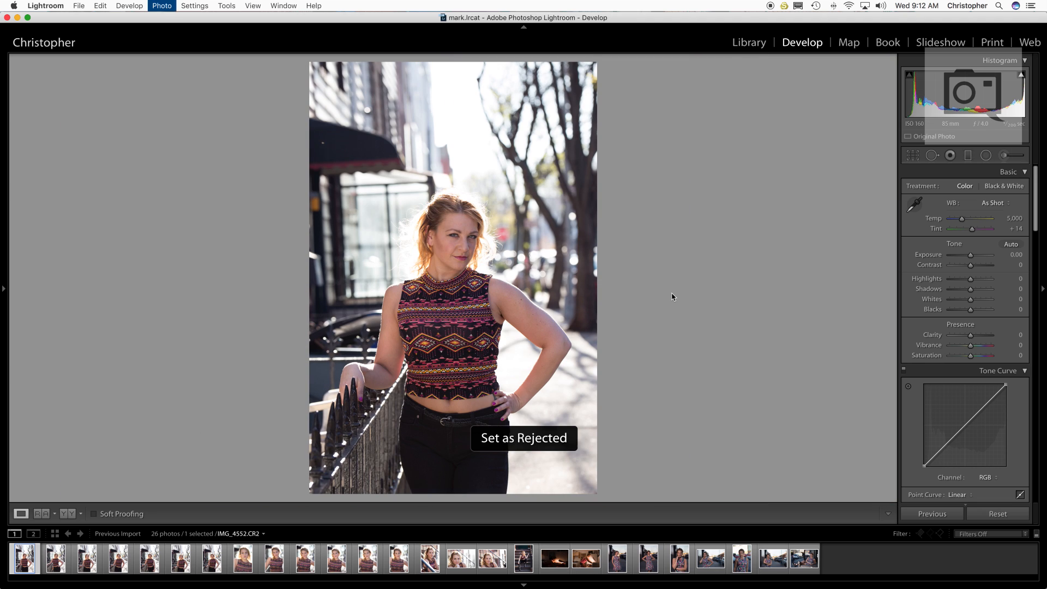
key("x")
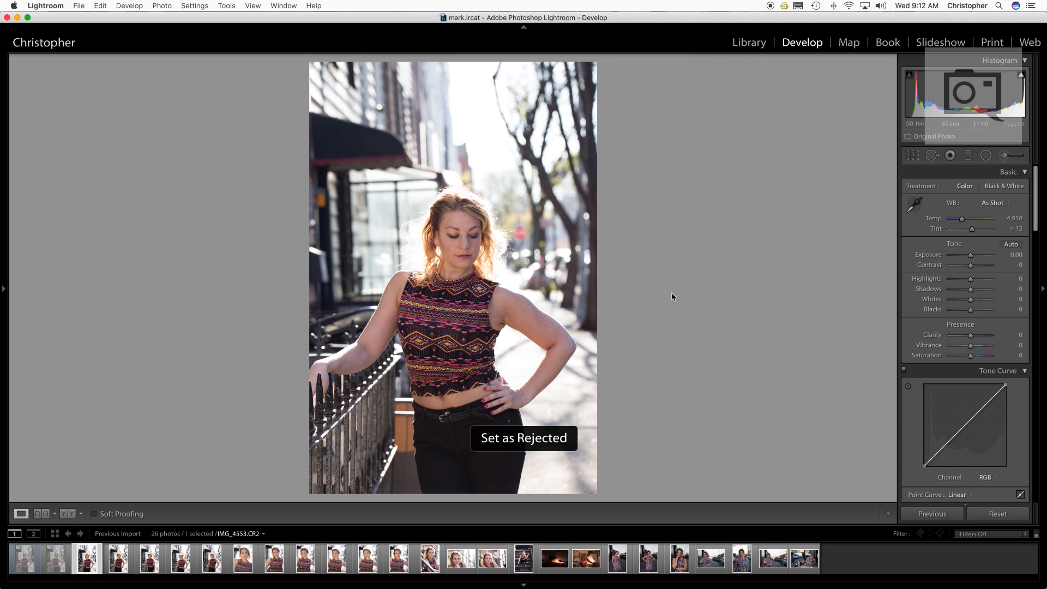
Flag the railing portraits IMG_4554, IMG_4555 and IMG_4559 as picks and reject IMG_4557 and IMG_4560.
key("p")
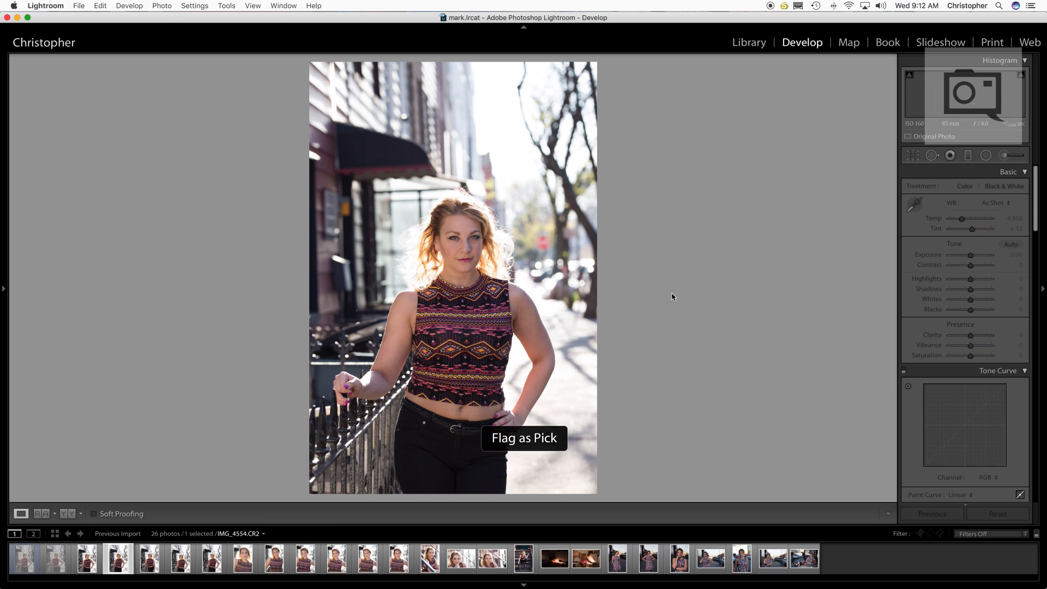
key("p")
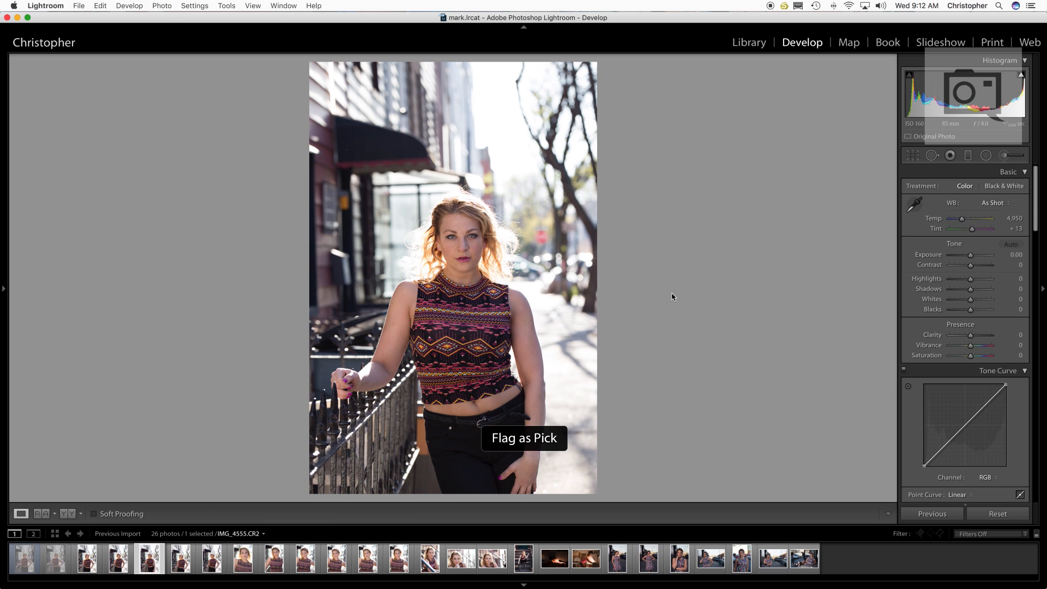
key("x")
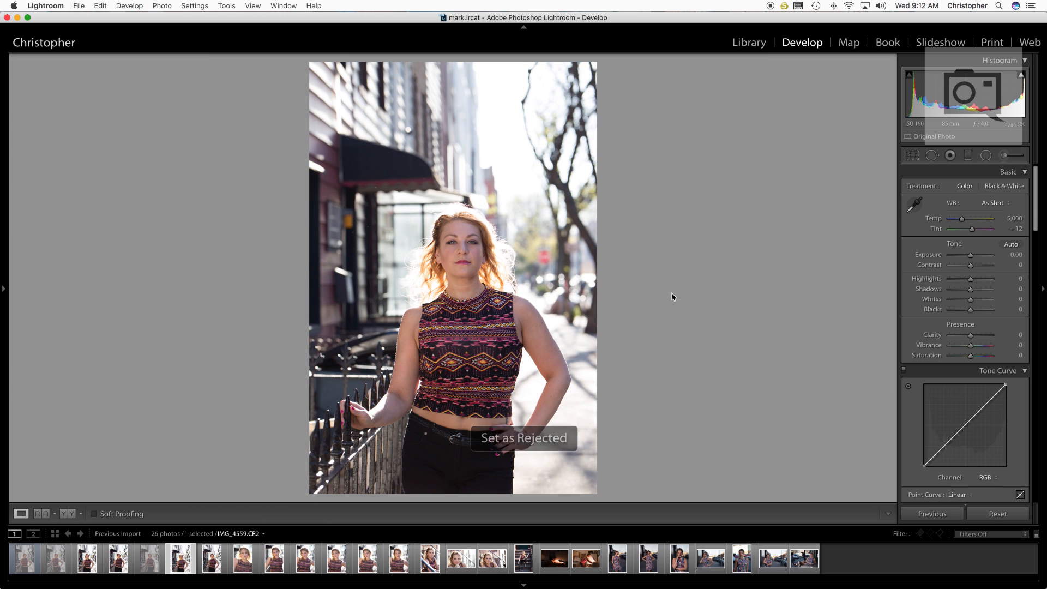
key("p")
key("x")
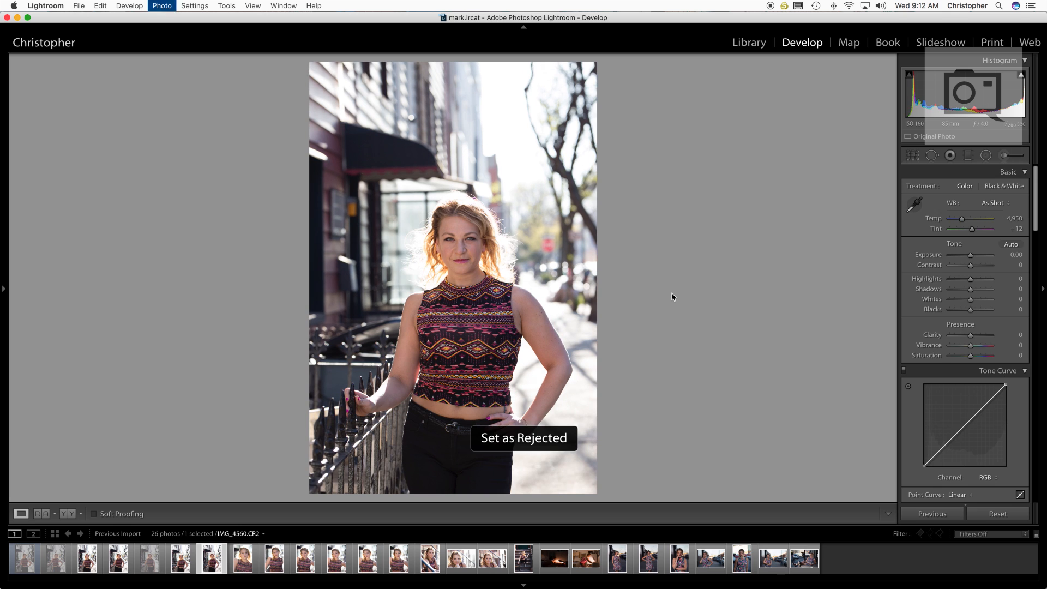
Flag the close backlit portraits IMG_4563, IMG_4564 and IMG_4565 as picks.
key("p")
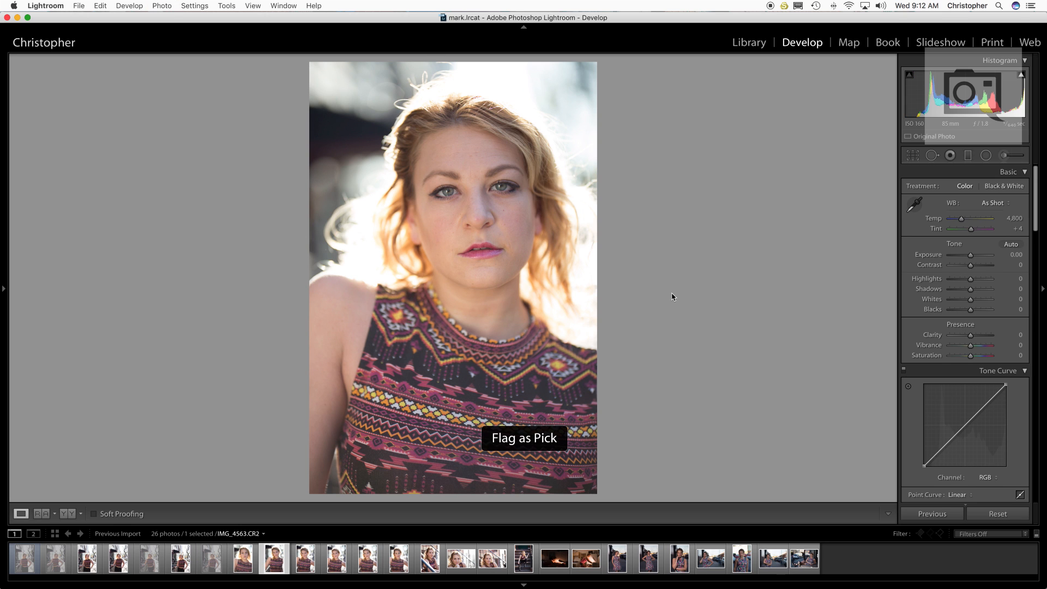
key("p")
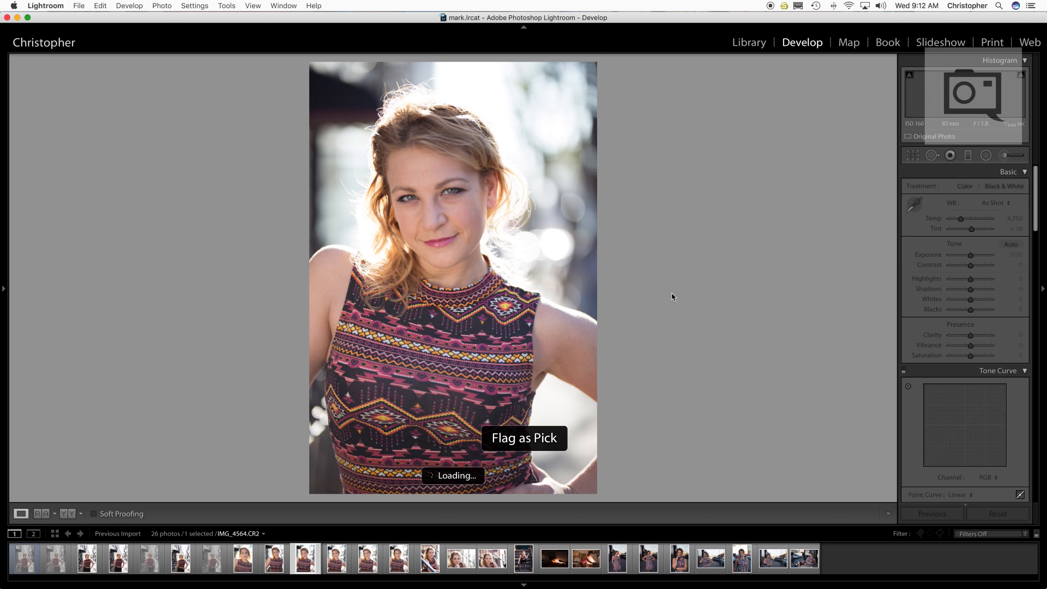
key("p")
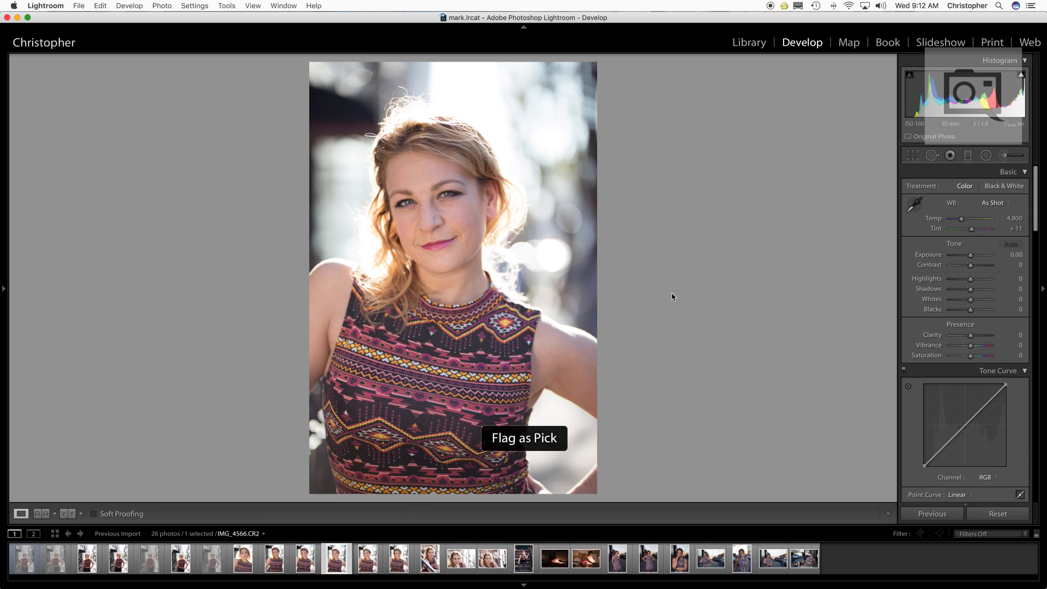
Compare the remaining close backlit portraits and reject IMG_4566, IMG_4570 and IMG_4572.
key("x")
key("p")
key("x")
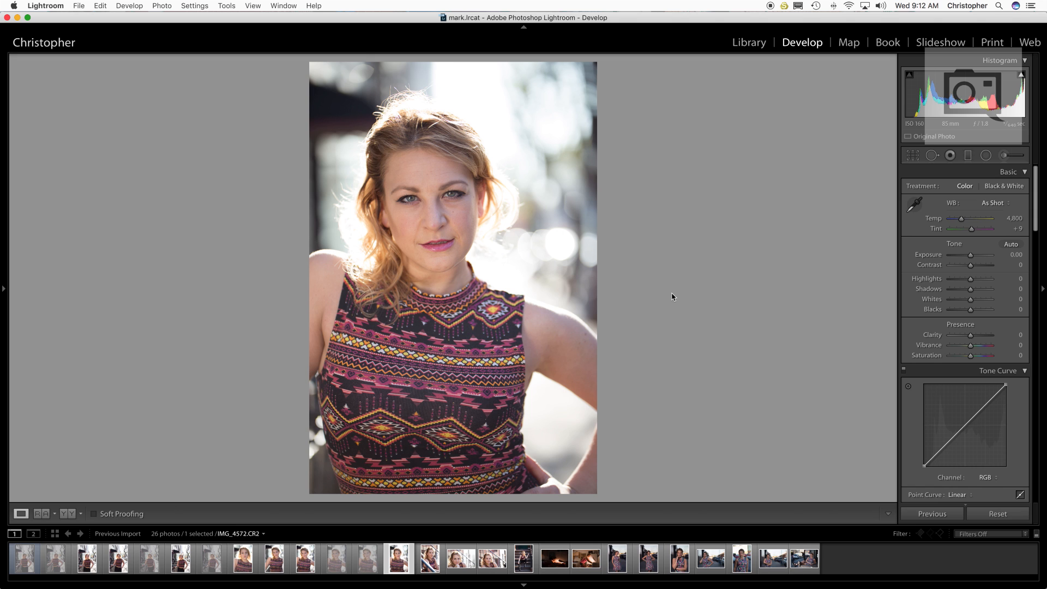
key("Left")
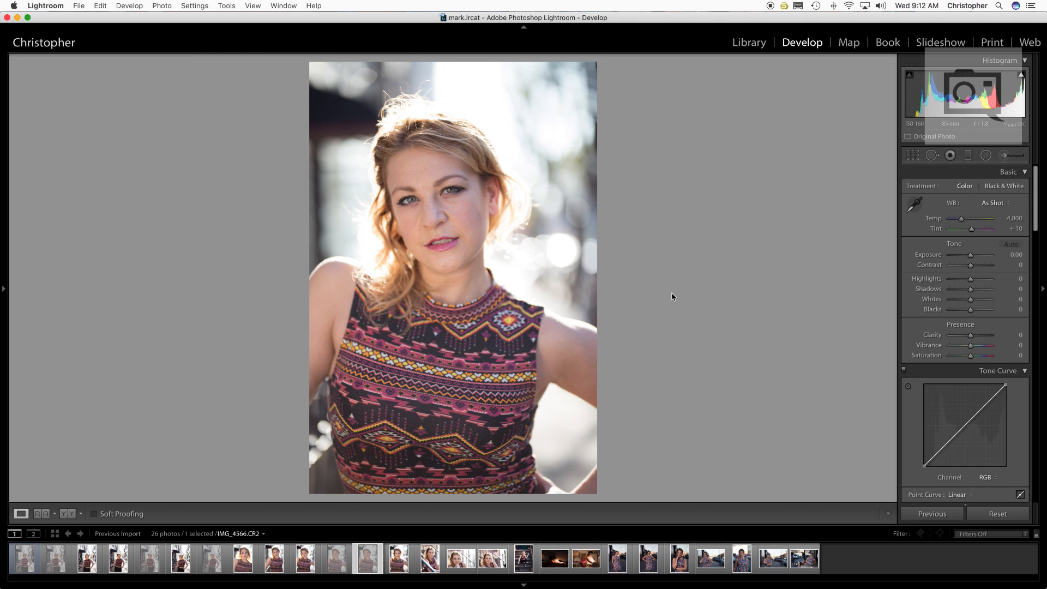
key("Right")
key("x")
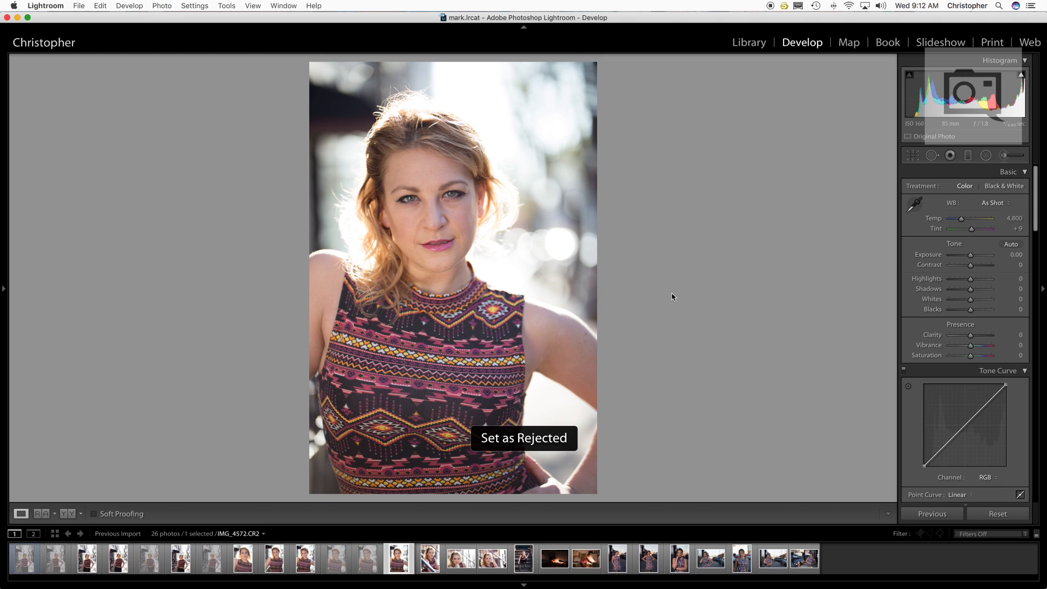
Compare the landscape-format stair portraits, reject IMG_4576 and flag IMG_4577 as a pick.
key("Right")
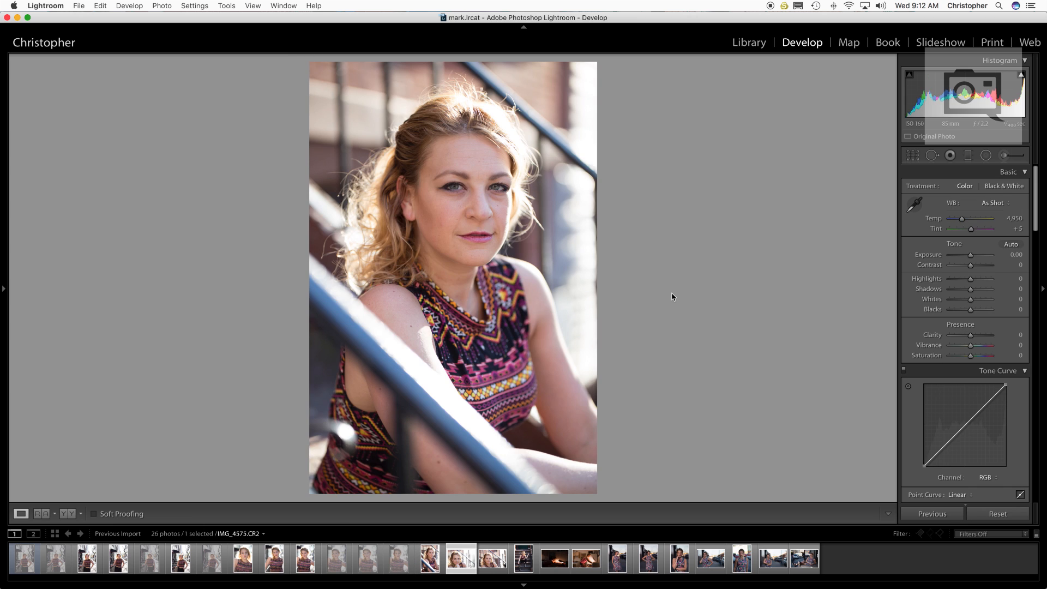
key("Right")
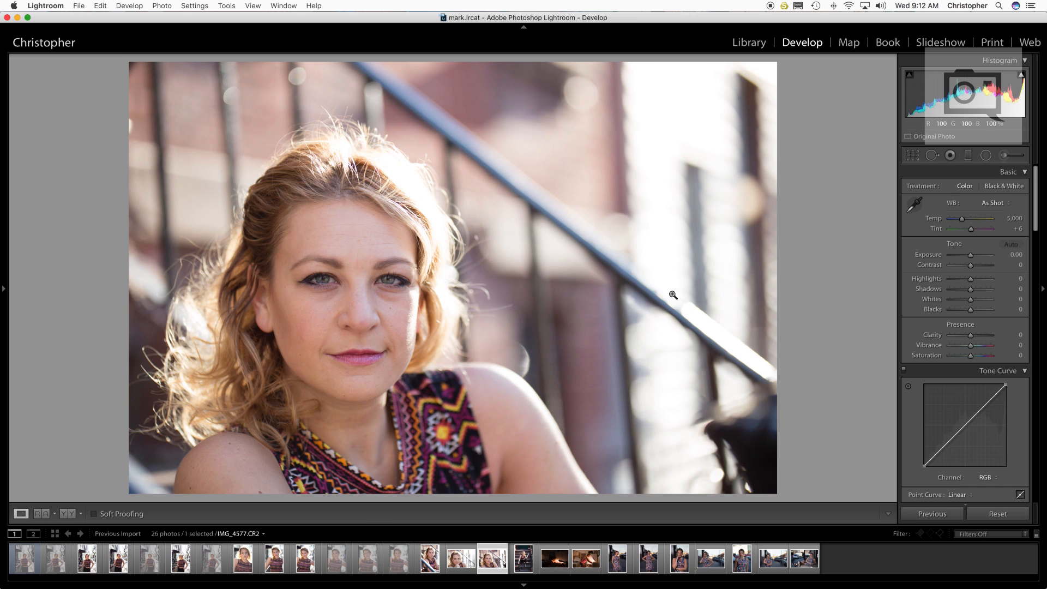
key("Left")
key("x")
key("p")
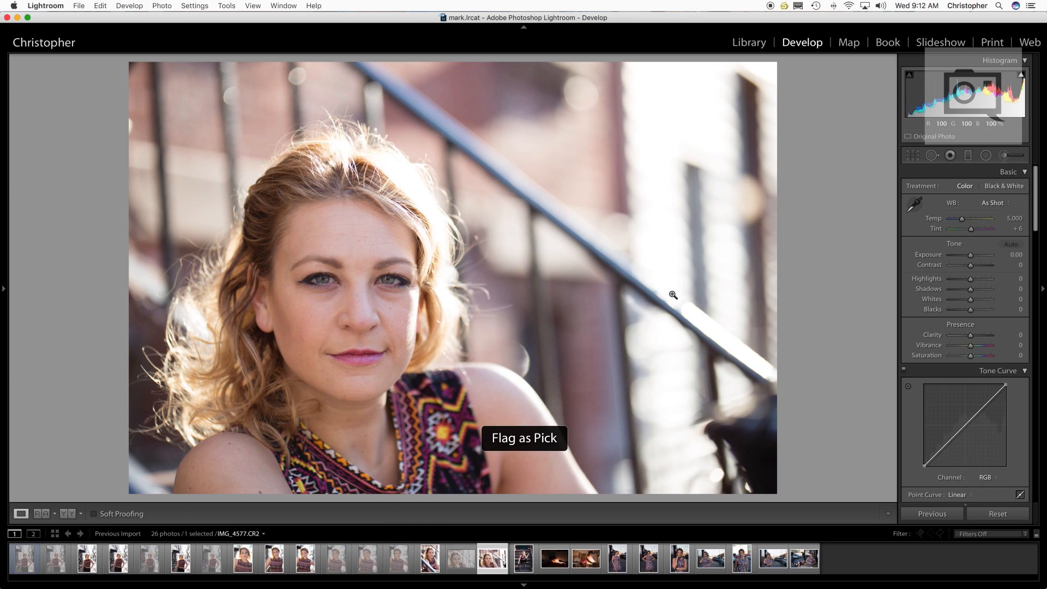
Reject the portrait following IMG_4577 and flag the dark kitchen photo and the brighter kitchen photo IMG_4594 as picks.
key("Left")
key("Right")
key("Right")
key("x")
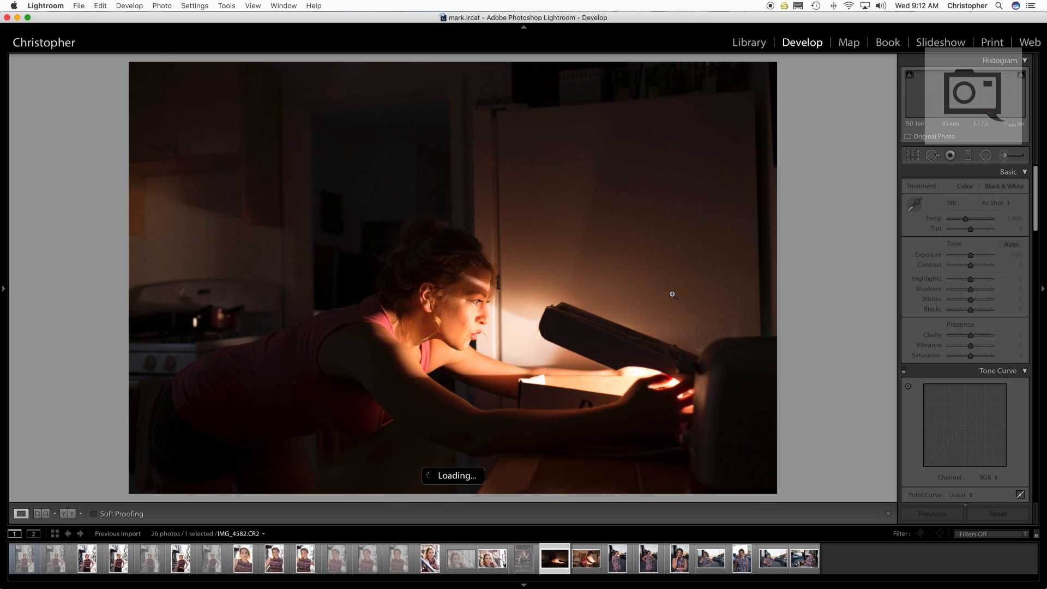
key("p")
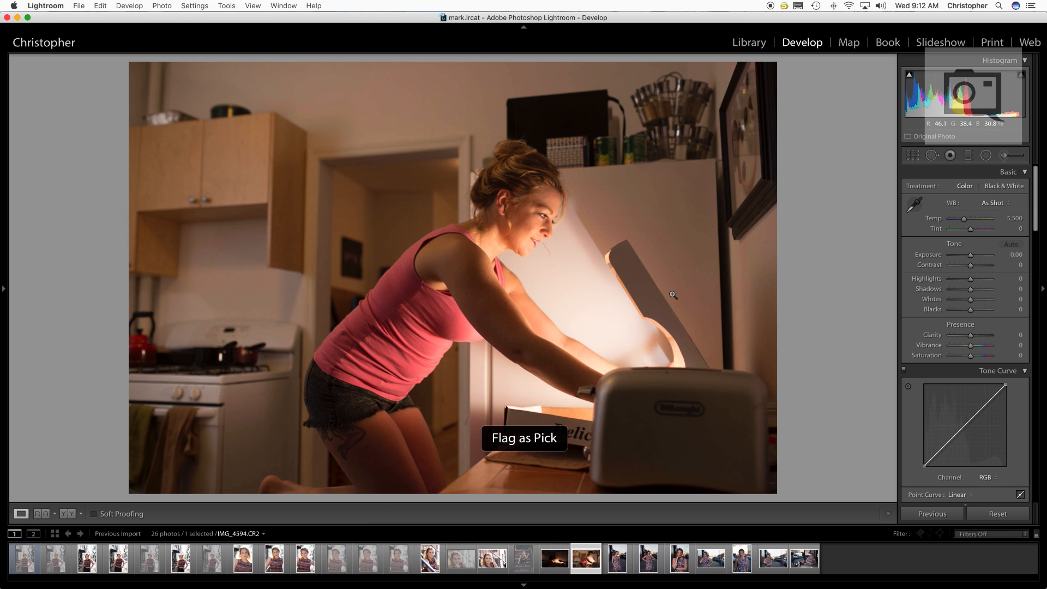
key("p")
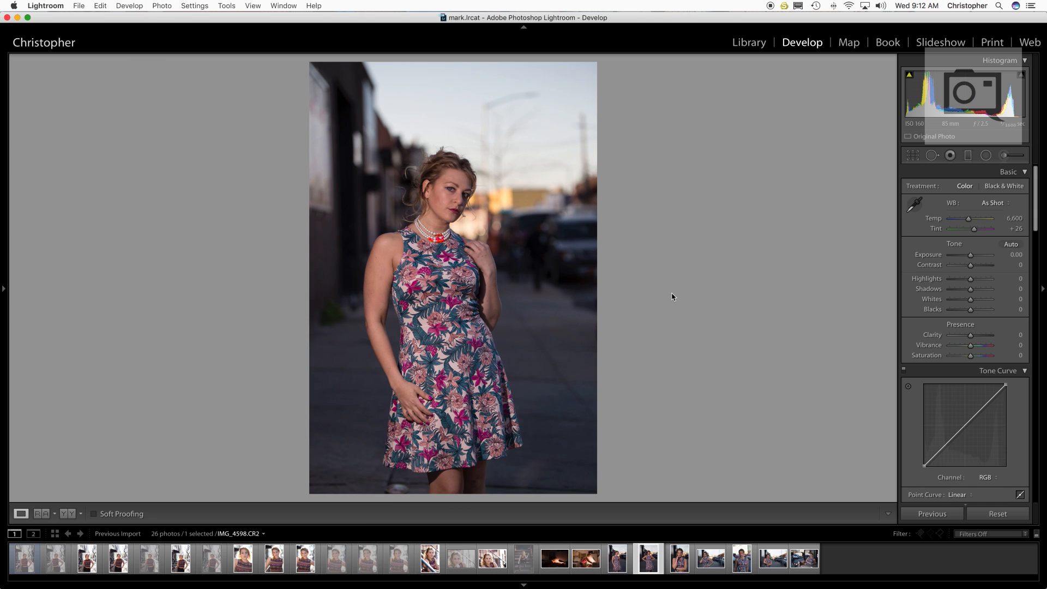
Reject the floral-dress portrait IMG_4598 and flag IMG_4601 and IMG_4604 as picks.
key("Right")
key("Left")
key("x")
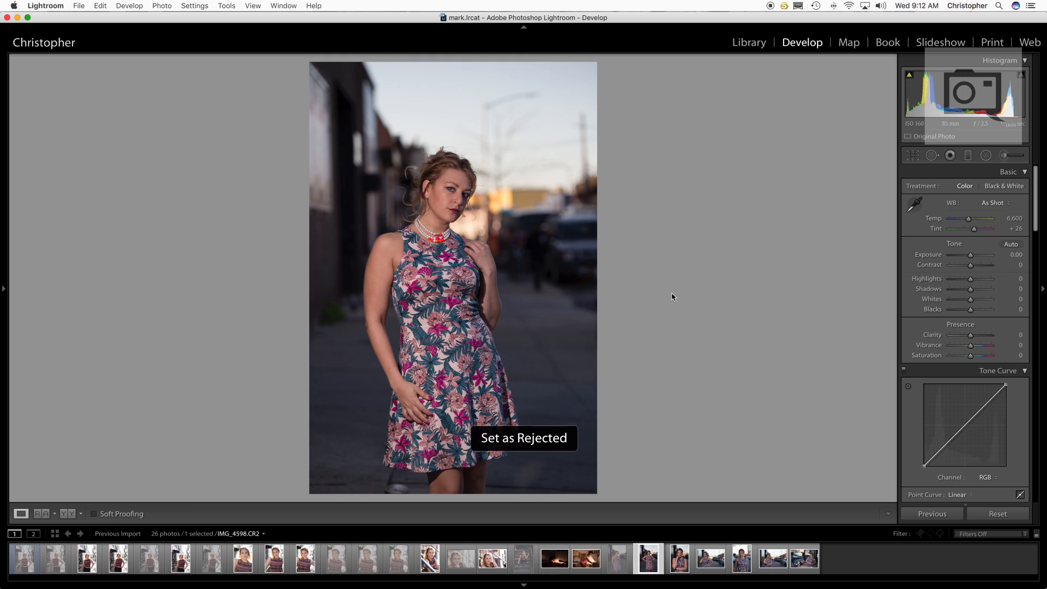
key("p")
key("p")
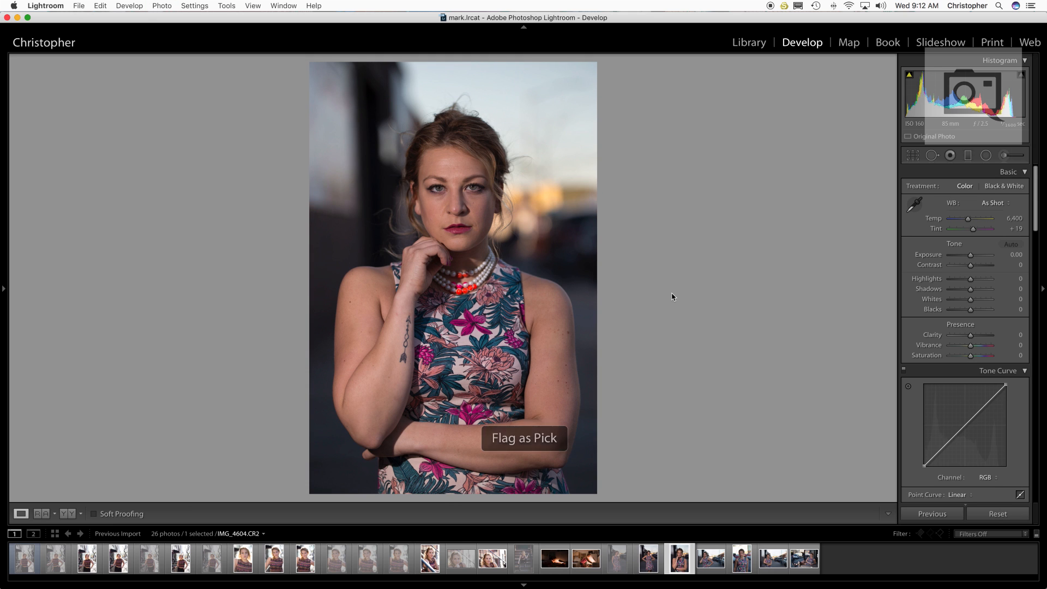
Compare the street portraits following IMG_4604 and reject IMG_4613 and IMG_4614.
key("x")
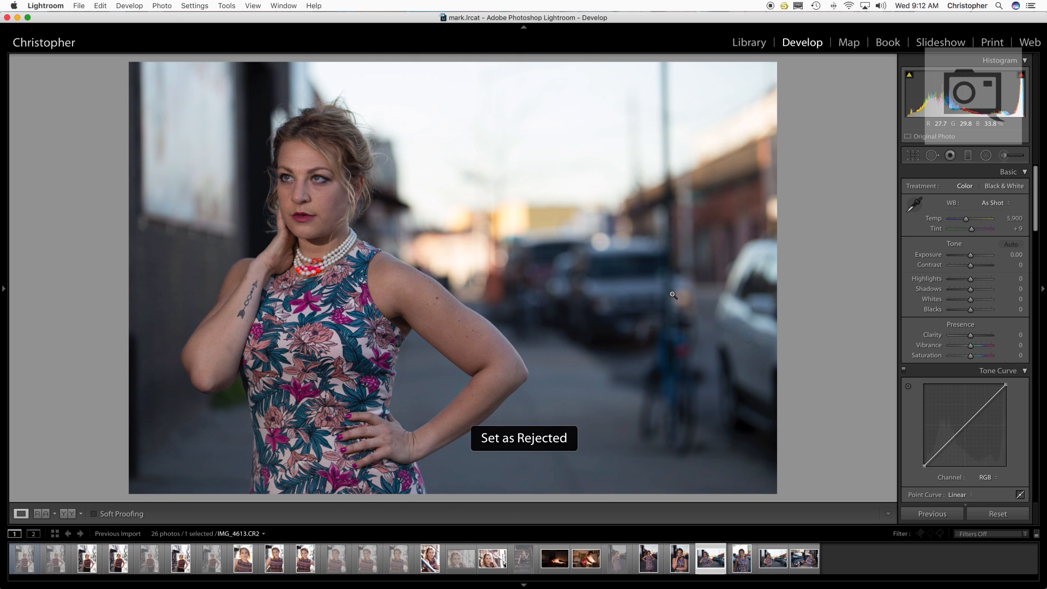
key("Left")
key("Right")
key("Right")
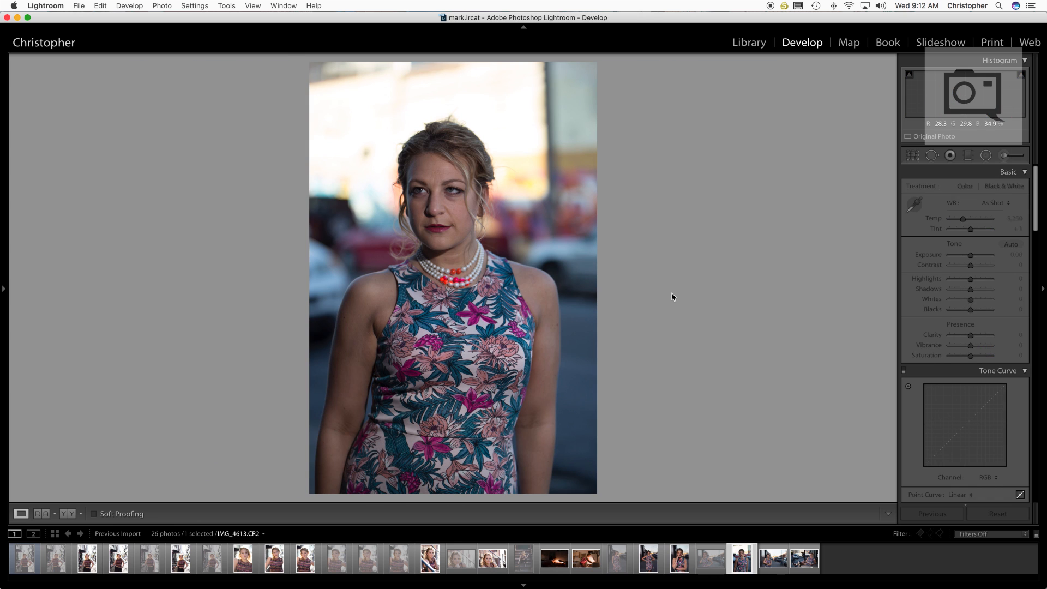
key("x")
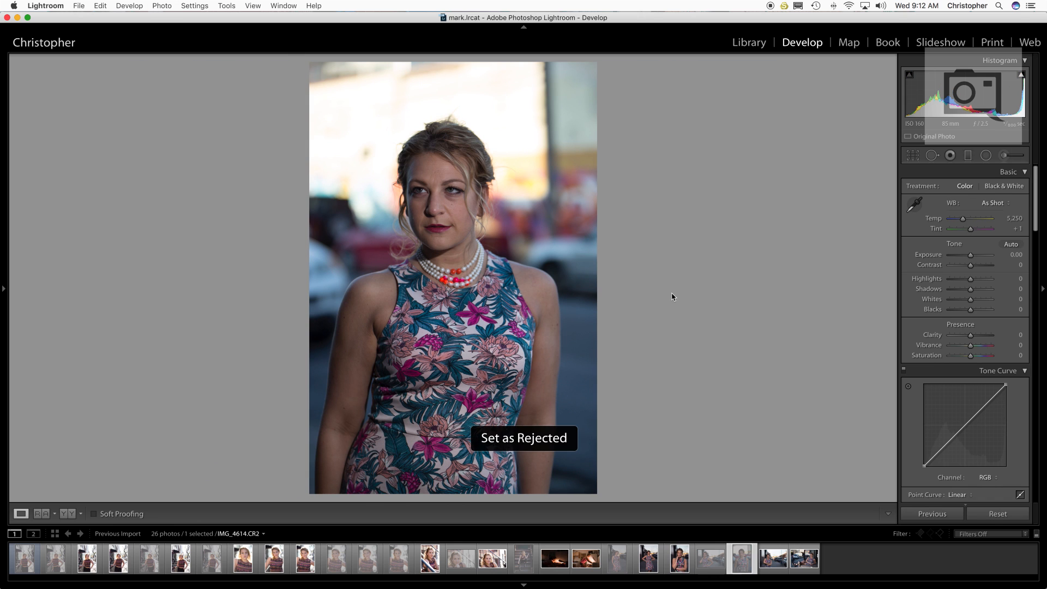
Compare the floral-dress street portraits around IMG_4601 to IMG_4615 once more and flag the reclining portrait IMG_4629 as a pick.
key("Right")
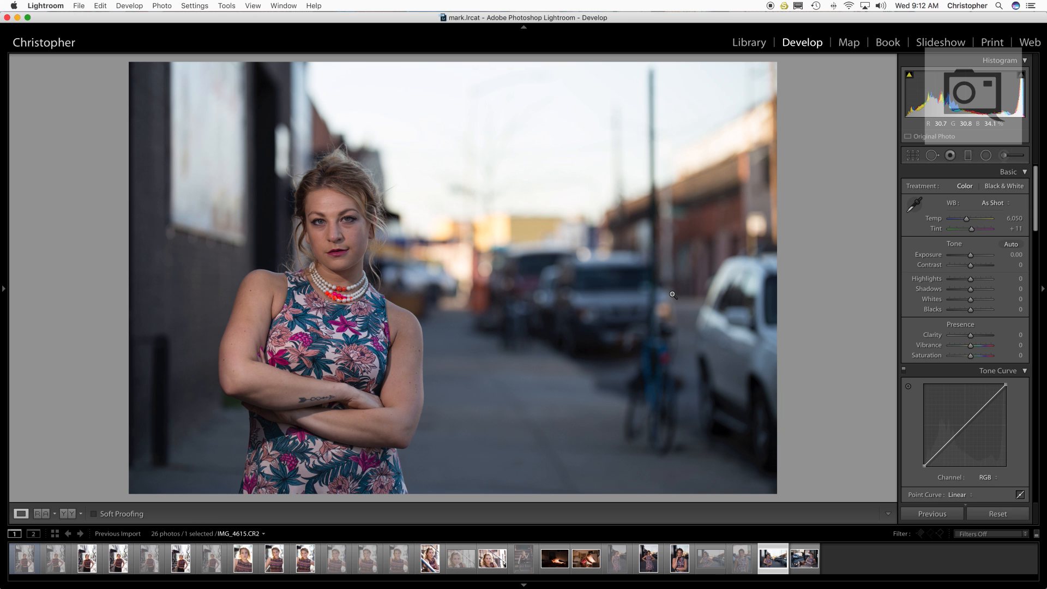
key("Left")
key("Left")
key("Left")
key("Left")
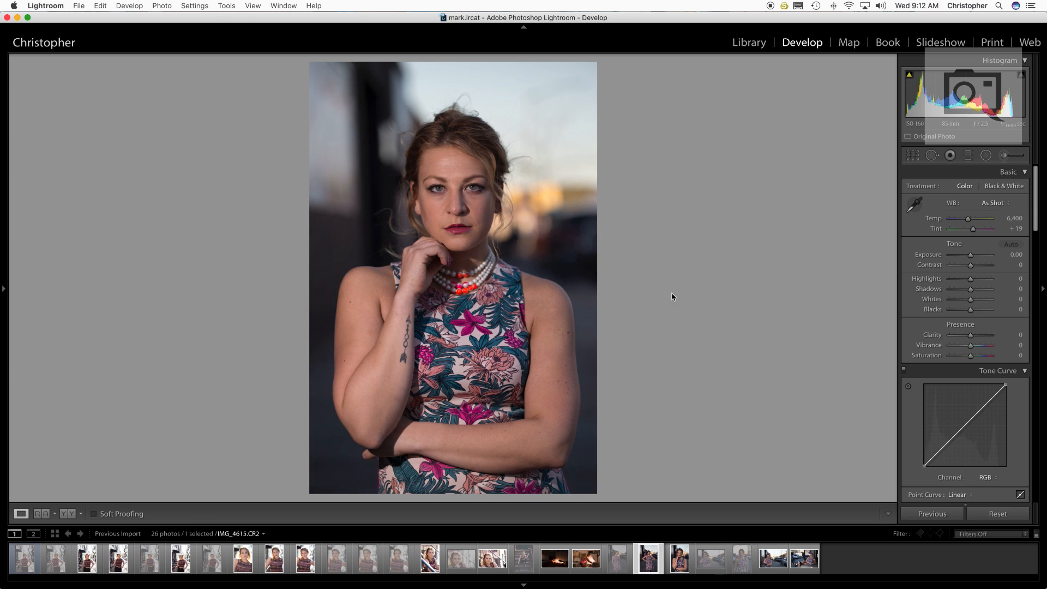
key("Left")
key("Right")
key("Right")
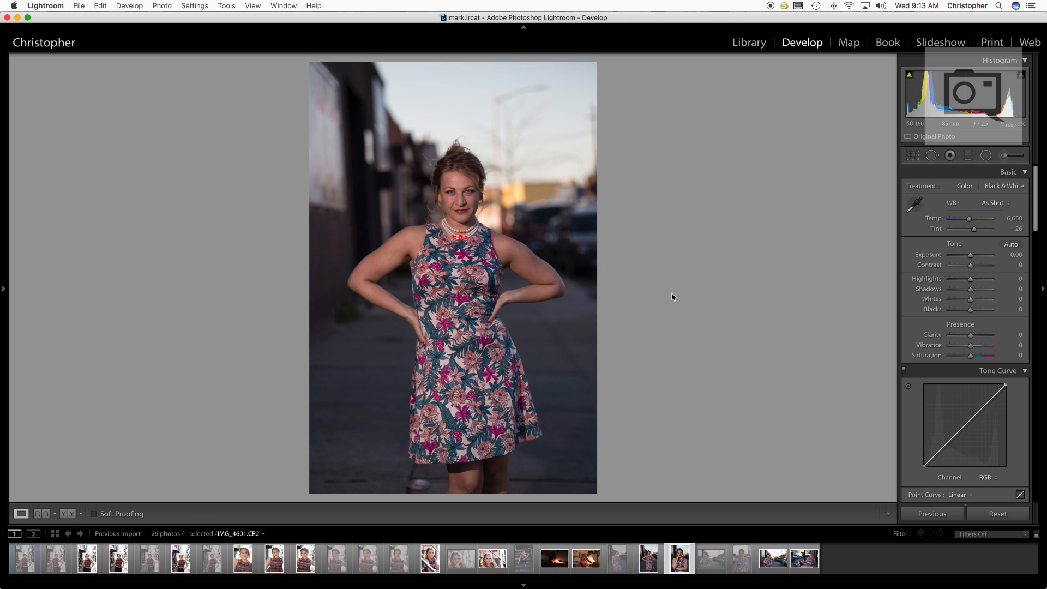
key("Right")
key("Right")
key("Right")
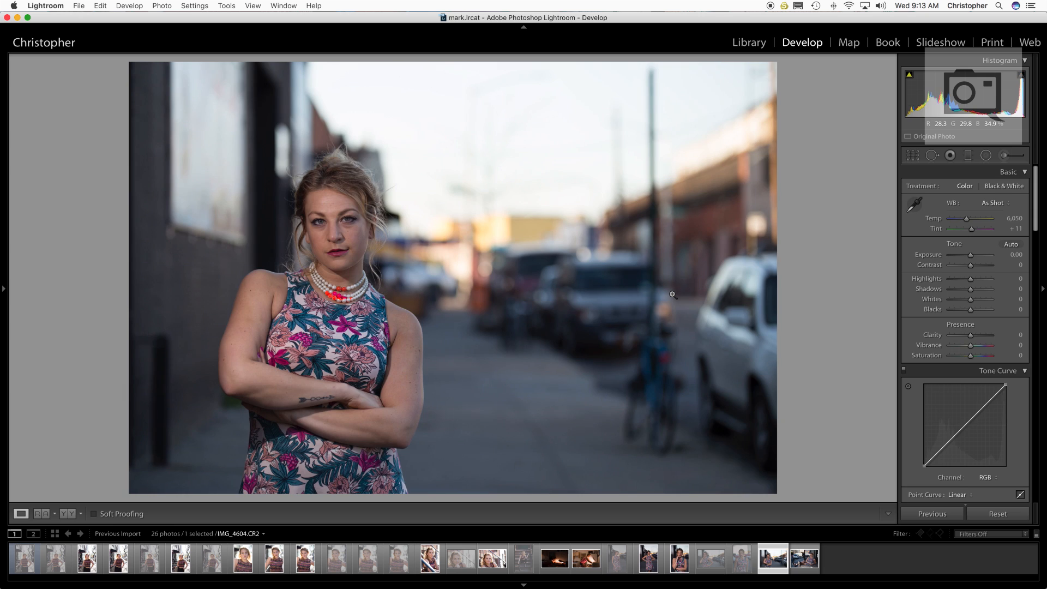
key("Right")
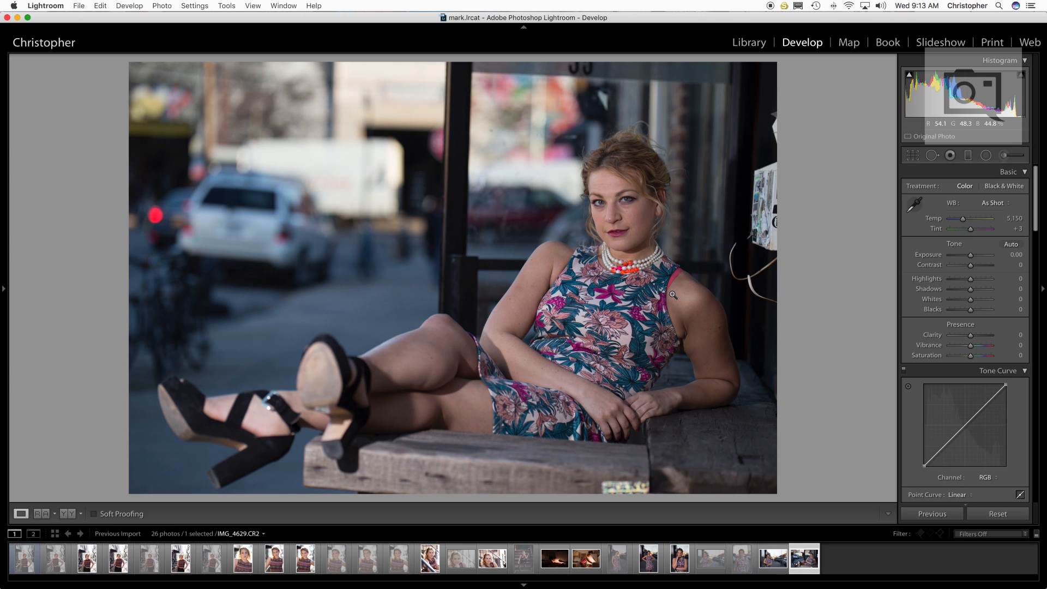
key("p")
Remove all rejected photos from the Lightroom catalog without deleting them from disk.
left_click(162, 6)
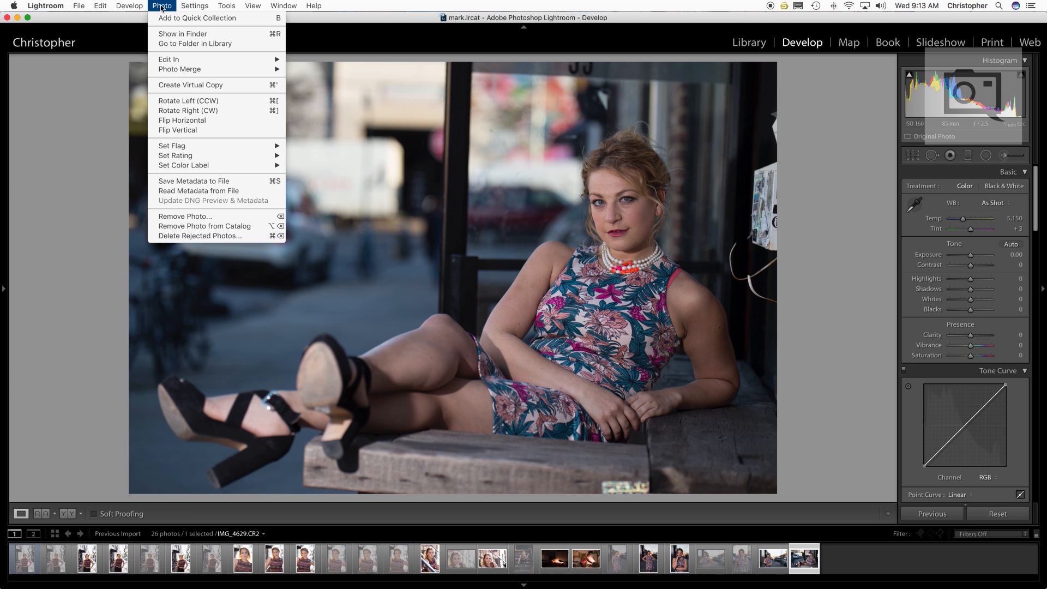
left_click(160, 236)
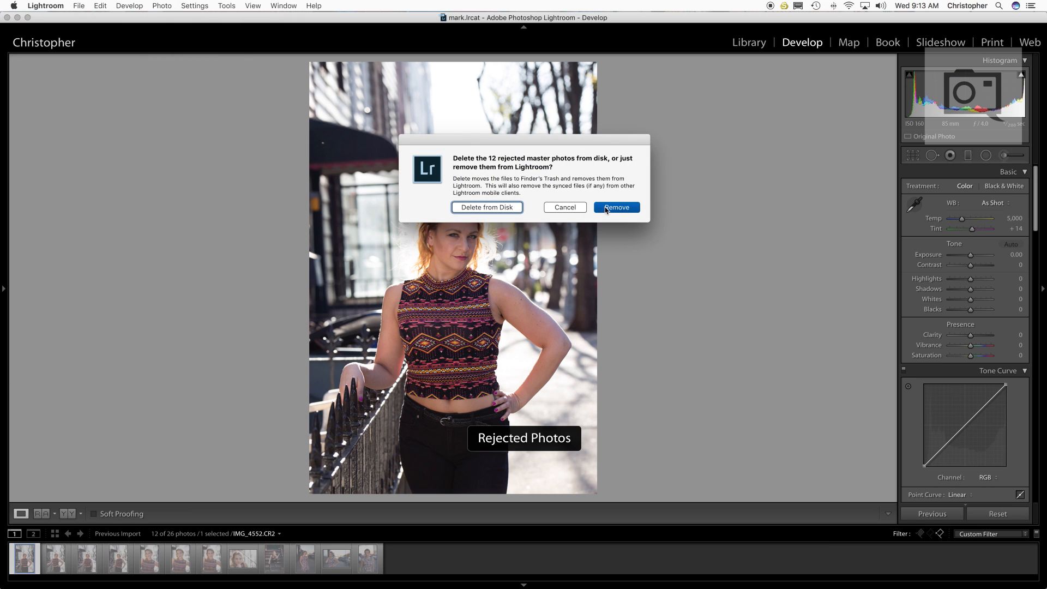
left_click(606, 210)
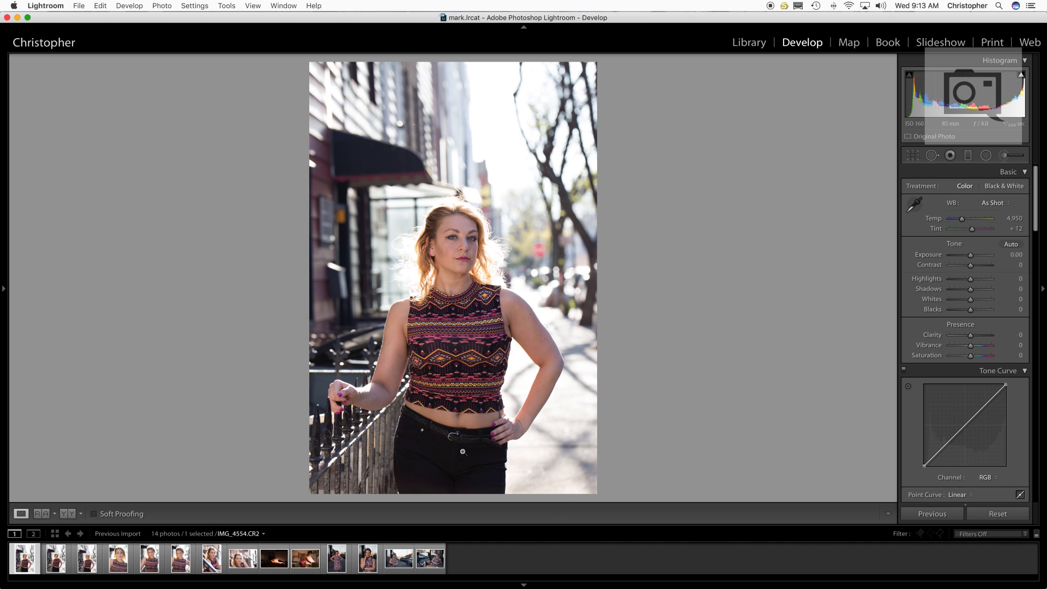
Select the six patterned-top portraits starting with IMG_4554 and set the white balance temperature of IMG_4554 to 5500.
left_click(150, 573)
left_click(28, 572)
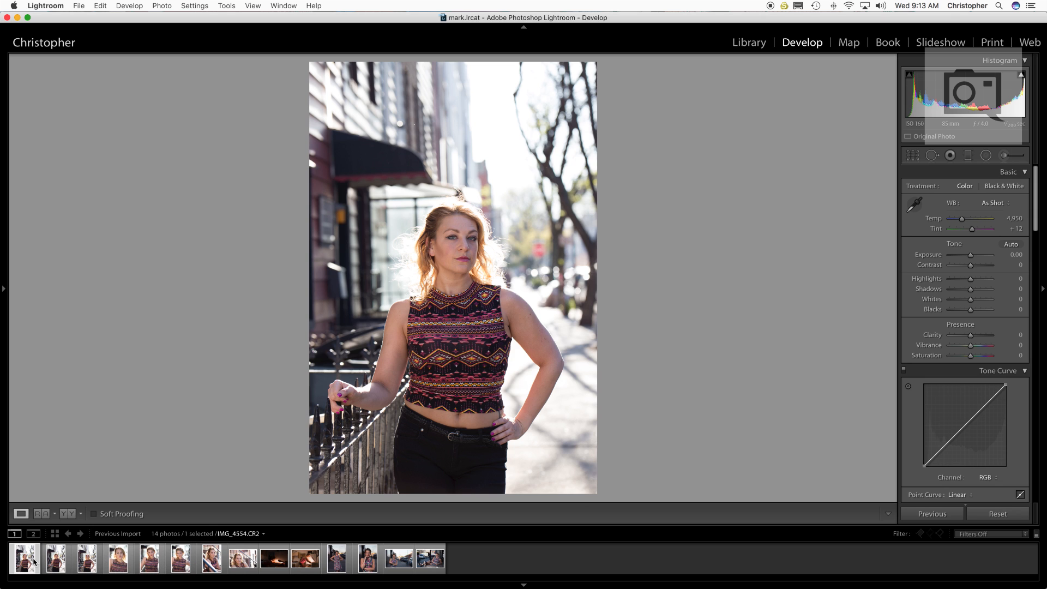
left_click(188, 559)
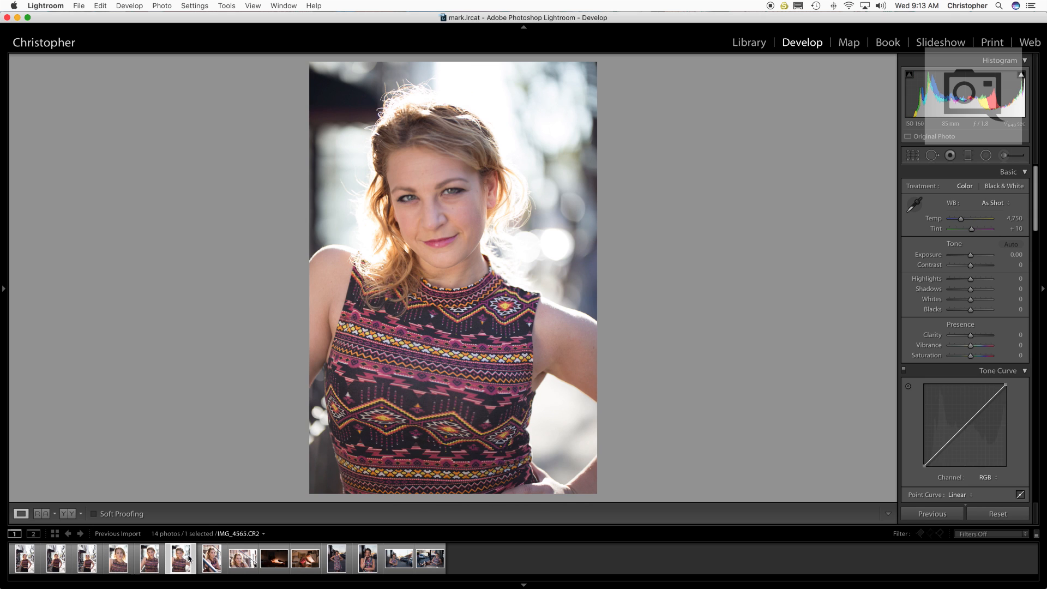
left_click(24, 561)
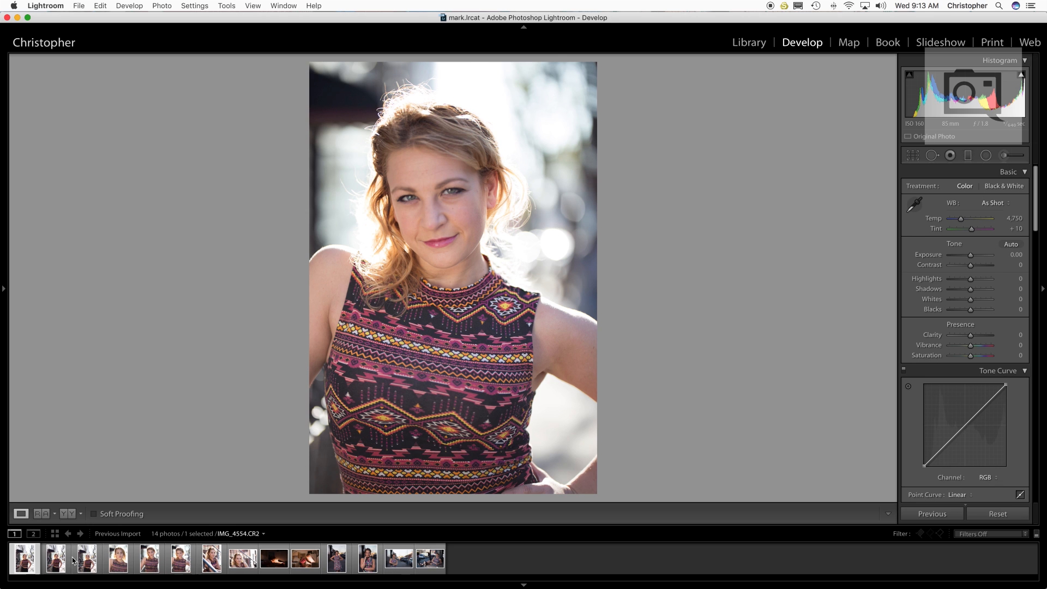
left_click(181, 563, "shift")
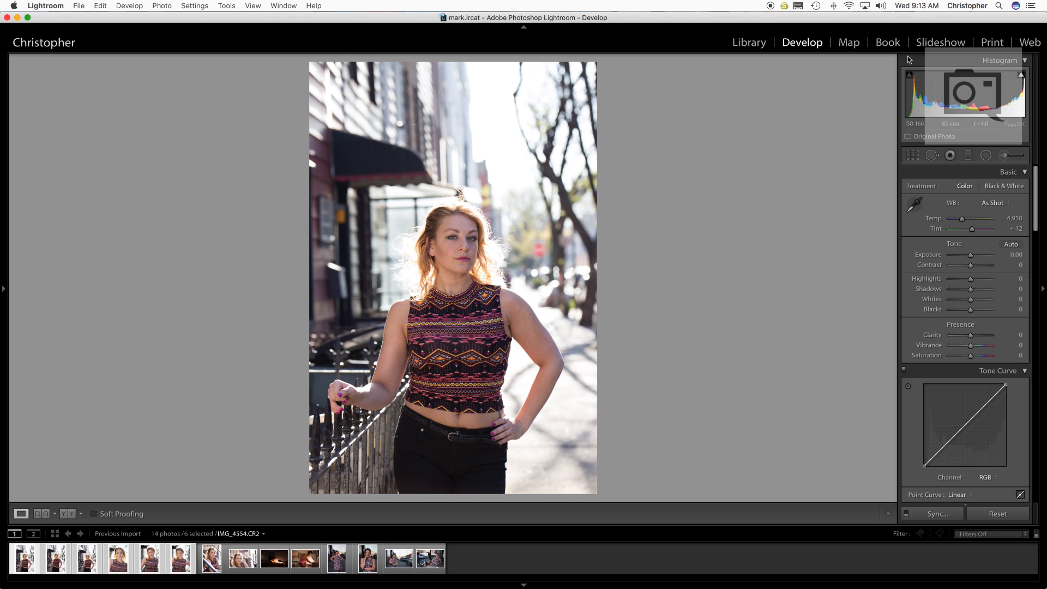
left_click(997, 204)
left_click(997, 204)
left_click(1016, 218)
type("5500")
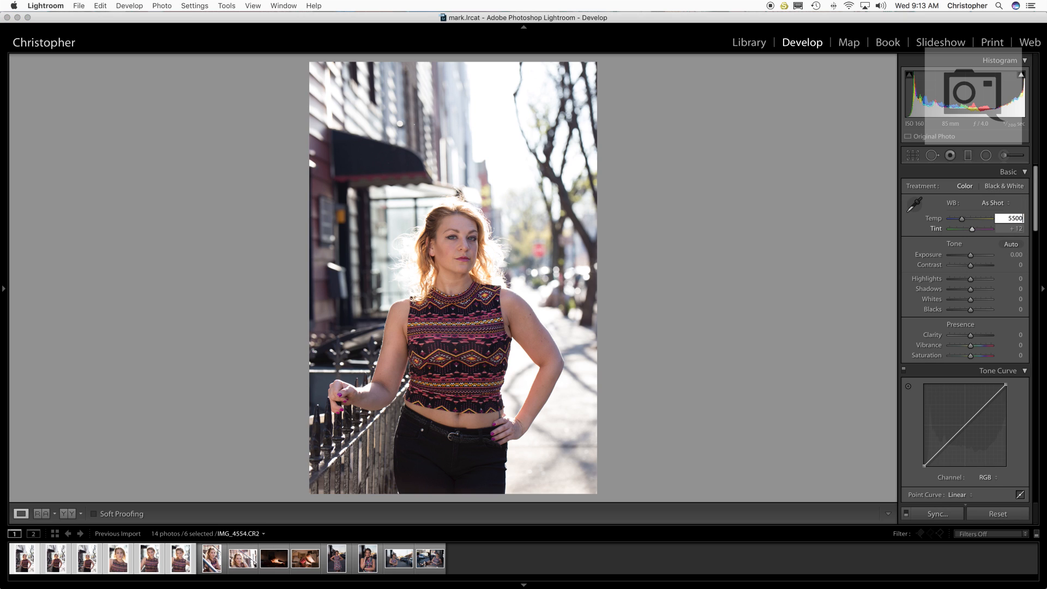
key("Return")
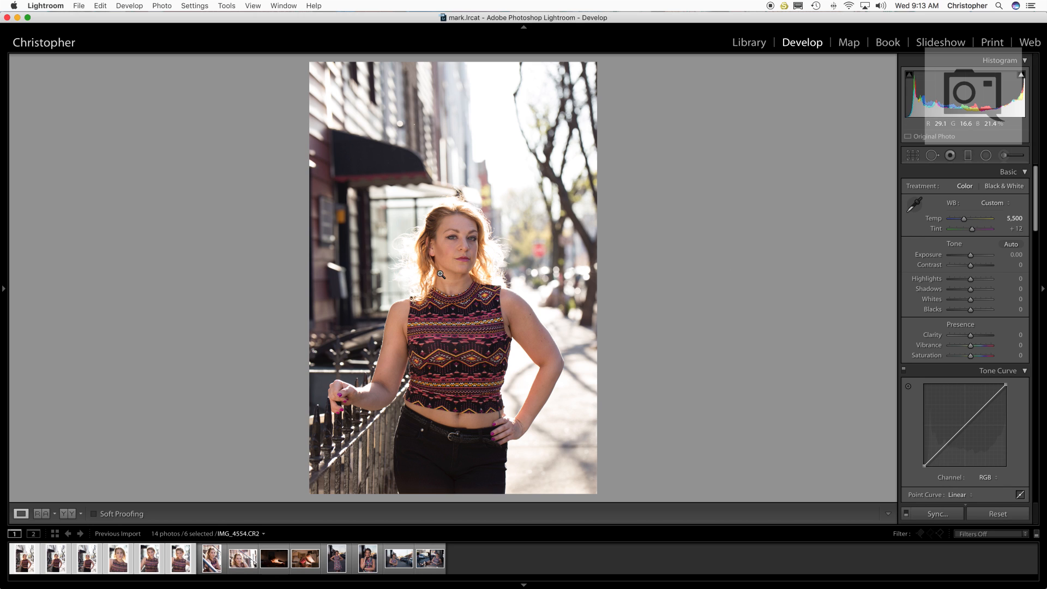
Try the Camera Faithful calibration profile on IMG_4554, then set the profile to Camera Portrait.
scroll(1032, 349, "down", 10)
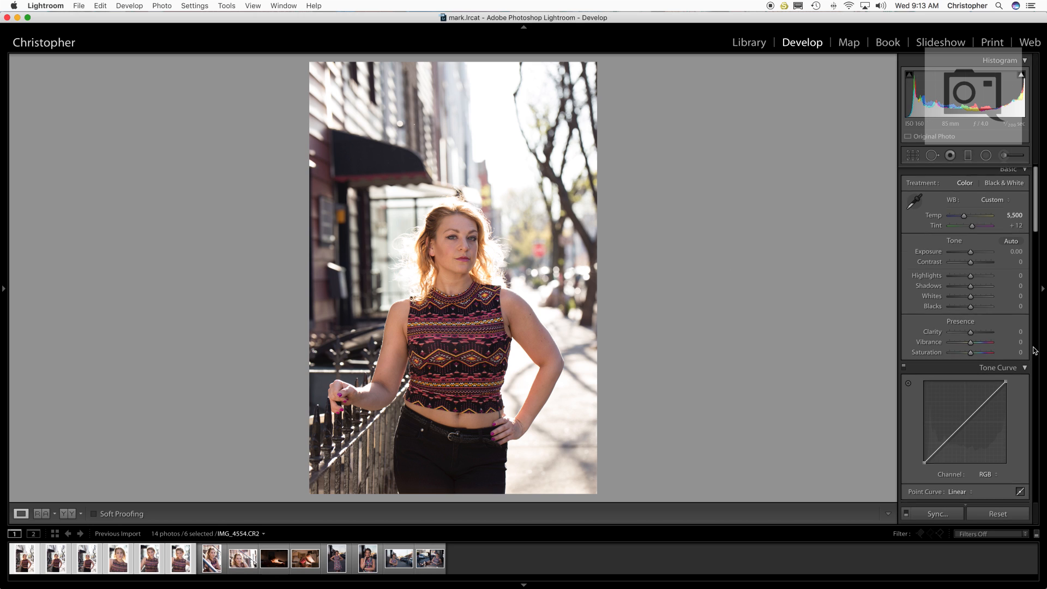
scroll(1033, 349, "down", 15)
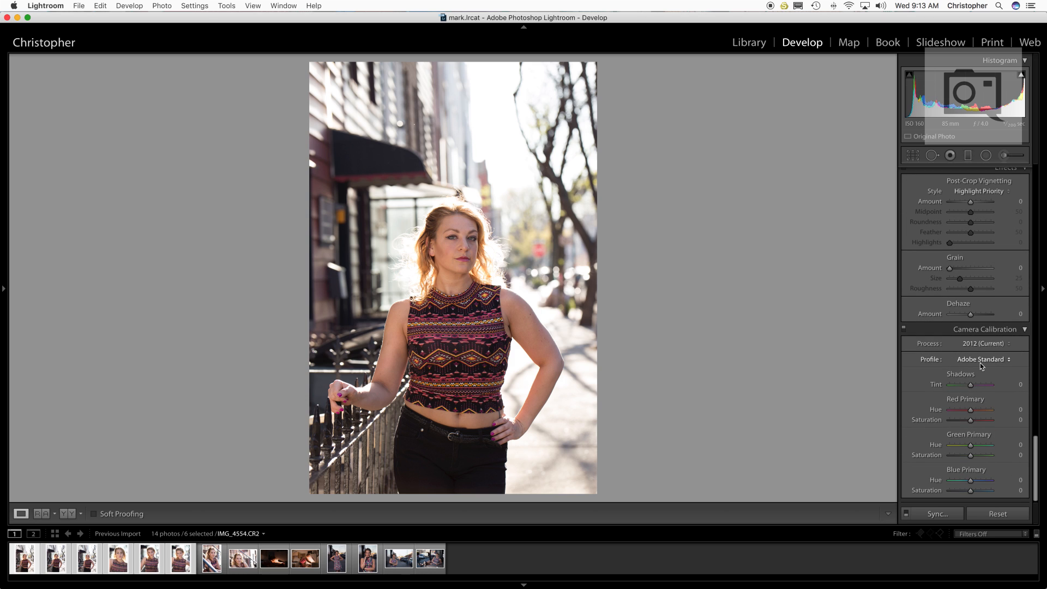
left_click(981, 360)
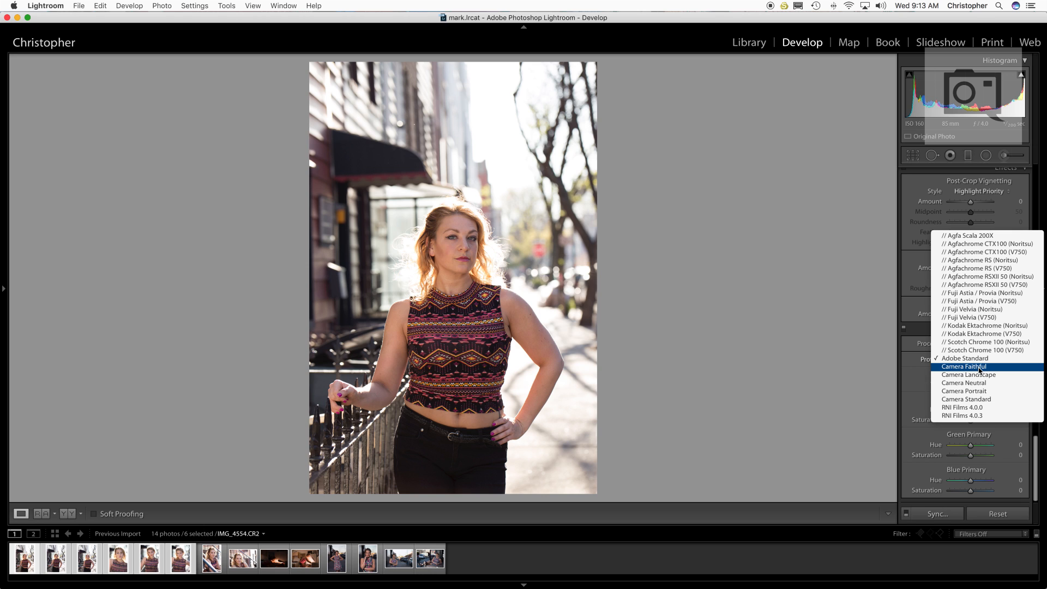
left_click(980, 367)
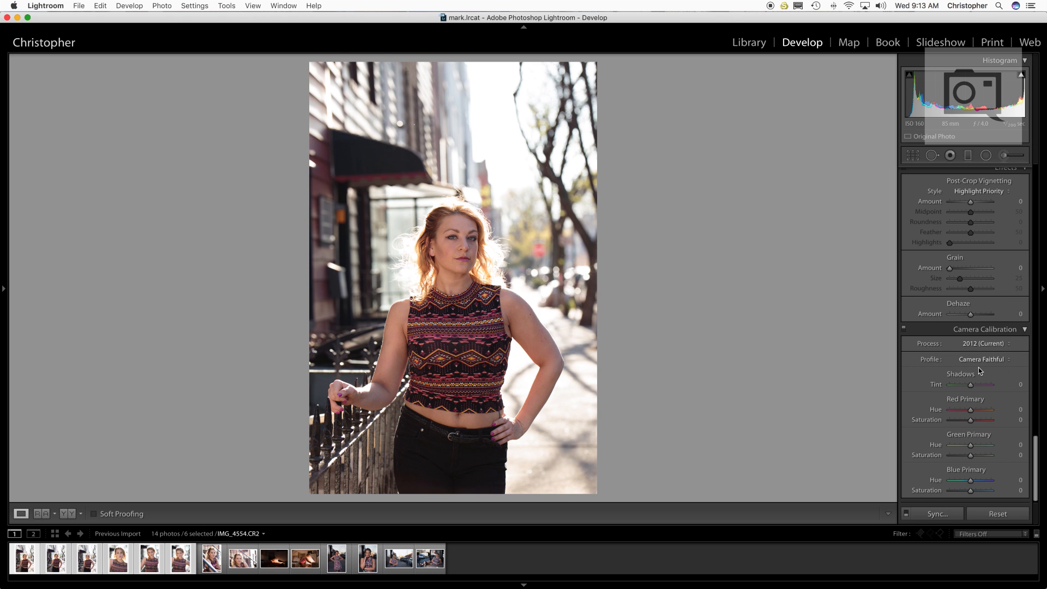
left_click(985, 360)
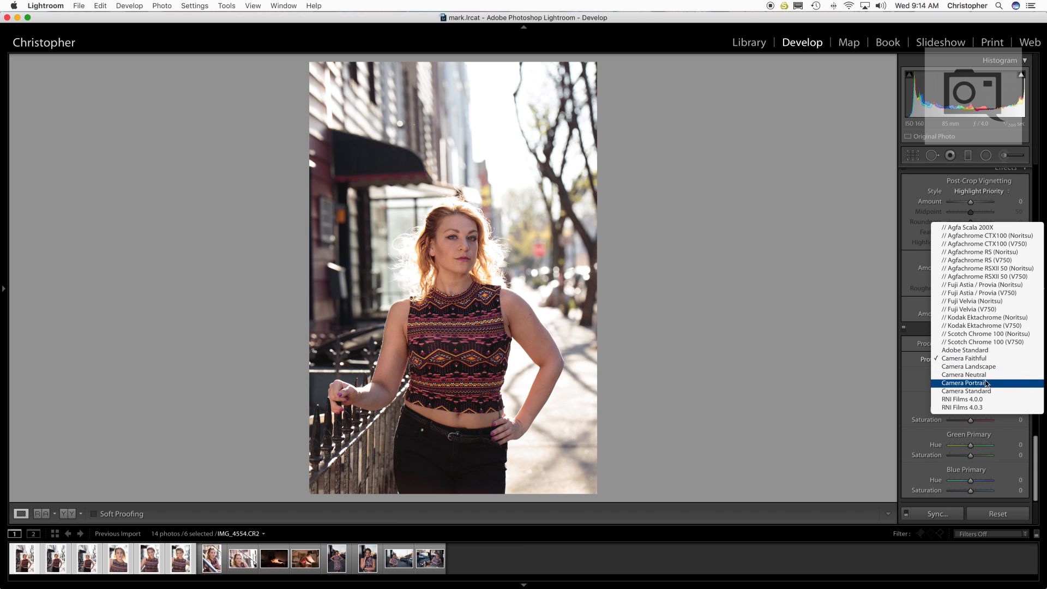
left_click(987, 384)
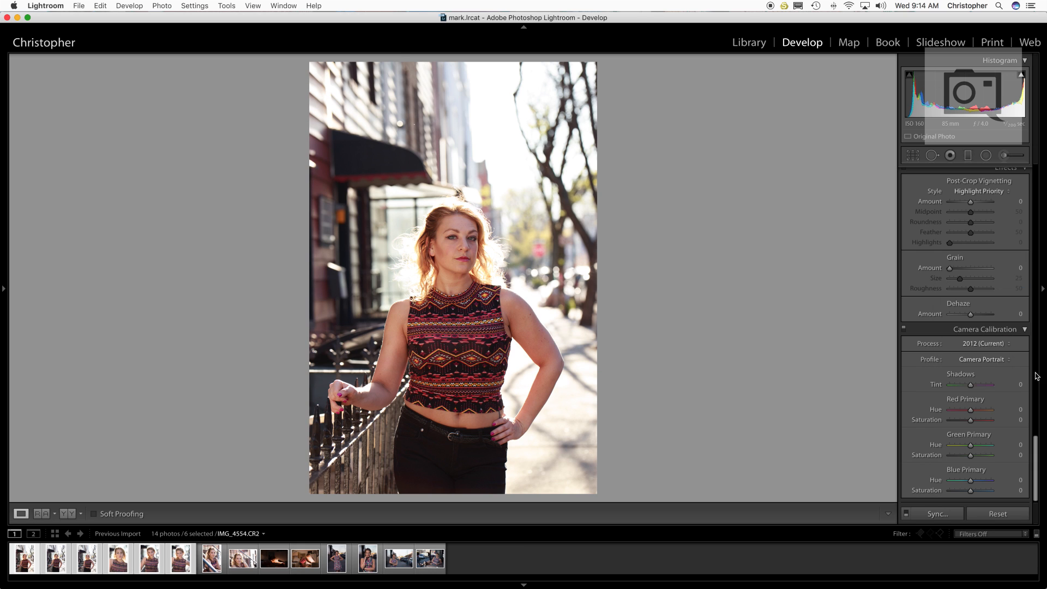
Turn on chromatic aberration removal and lens profile corrections for IMG_4554, toggling the profile correction to compare its effect.
scroll(1031, 373, "up", 5)
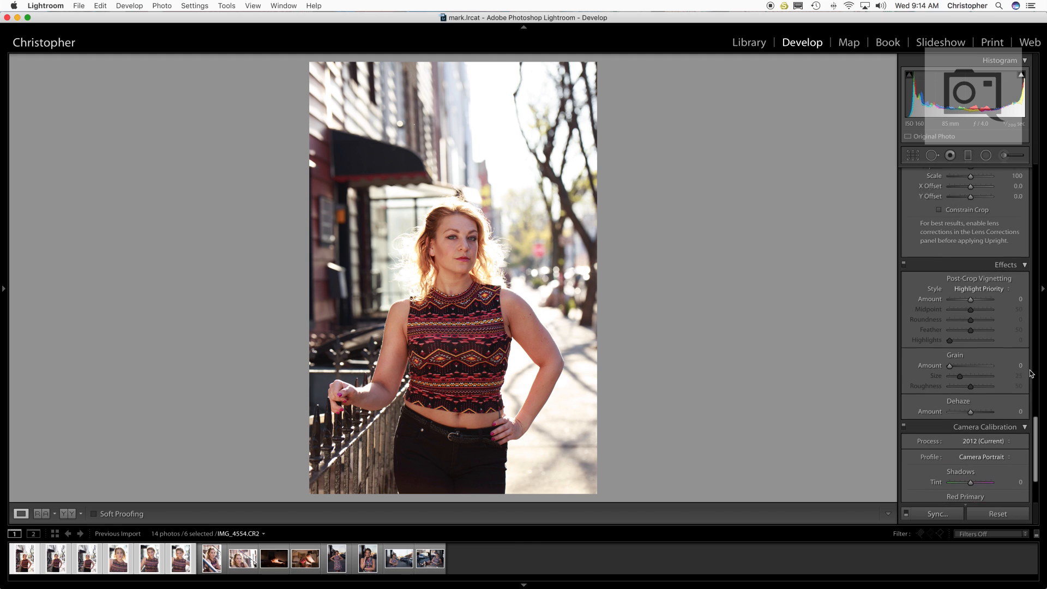
scroll(1031, 374, "up", 8)
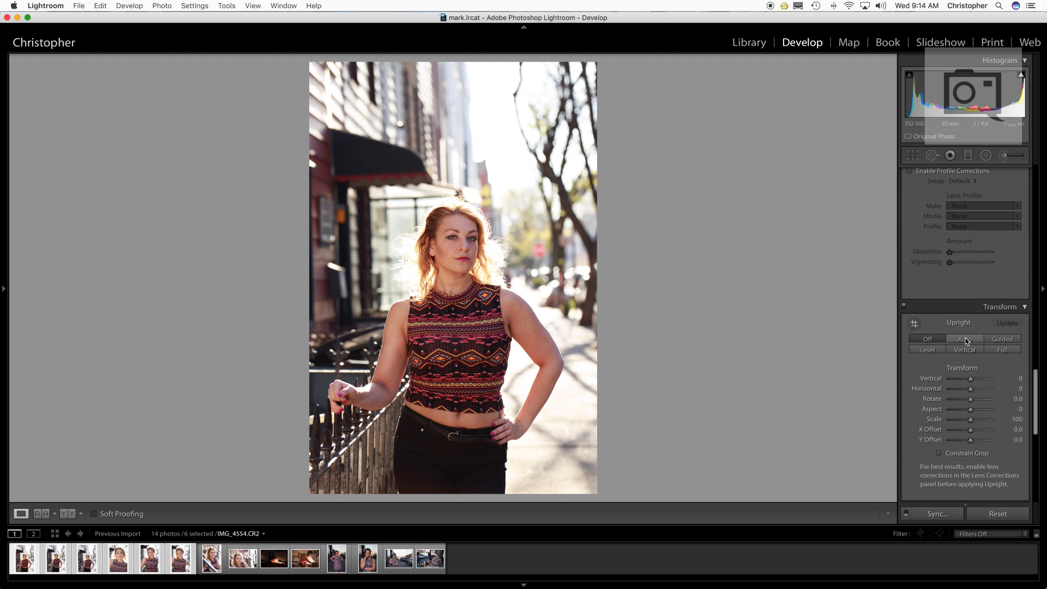
scroll(976, 308, "up", 5)
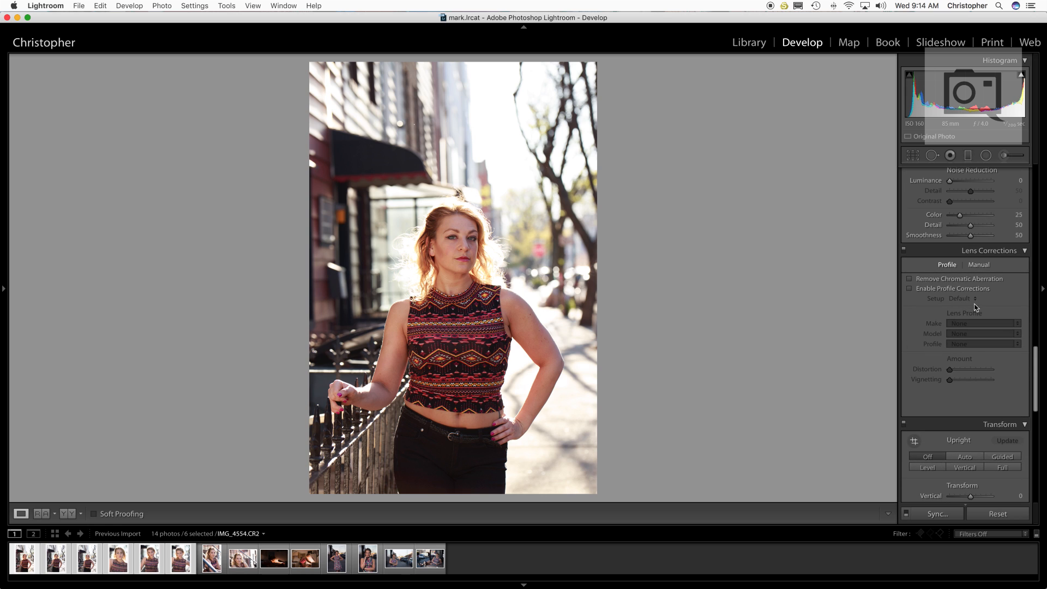
left_click(953, 288)
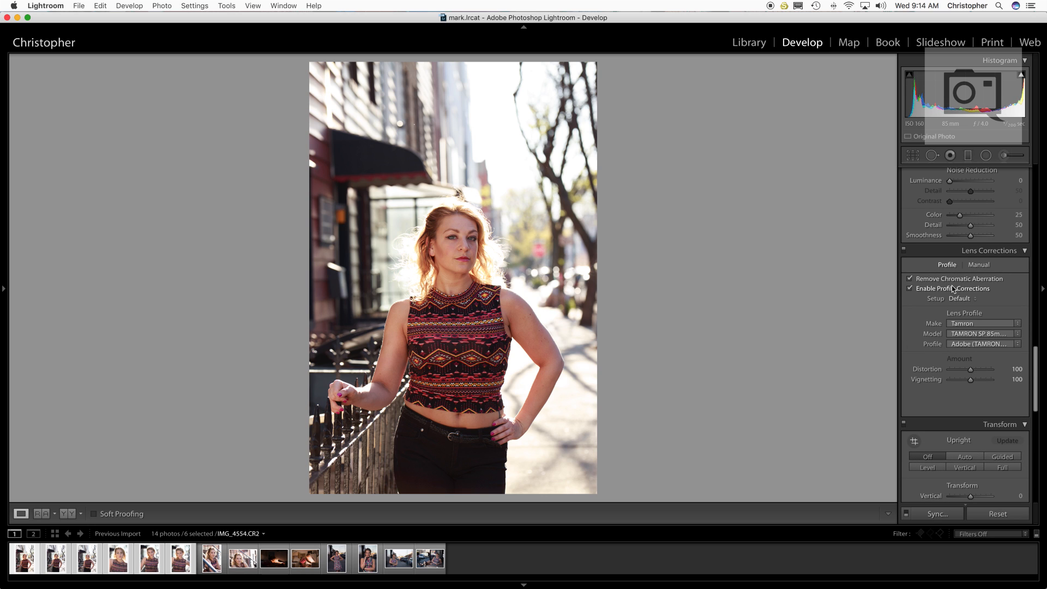
left_click(953, 289)
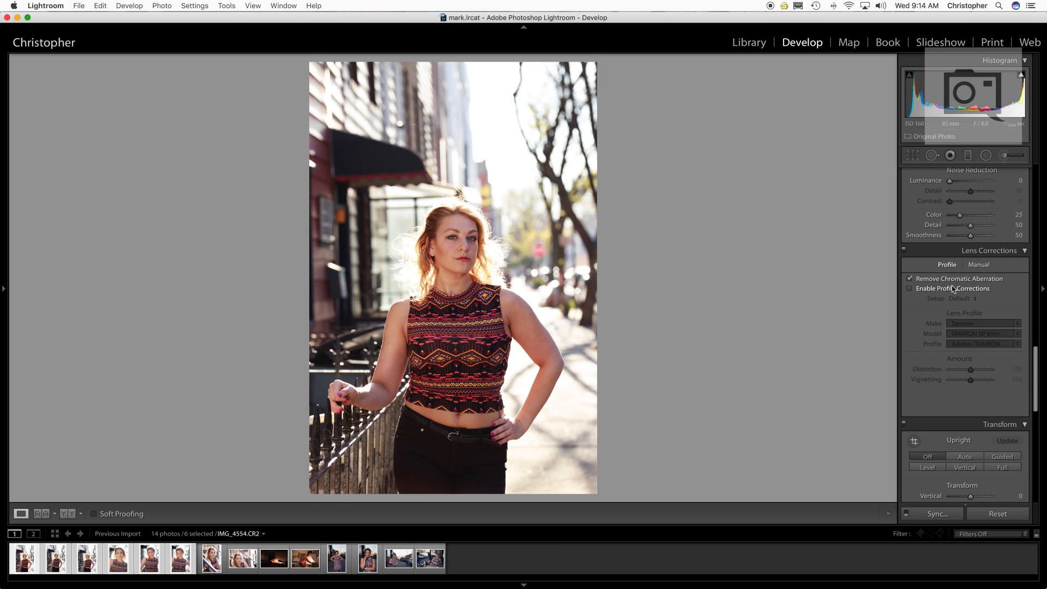
left_click(954, 289)
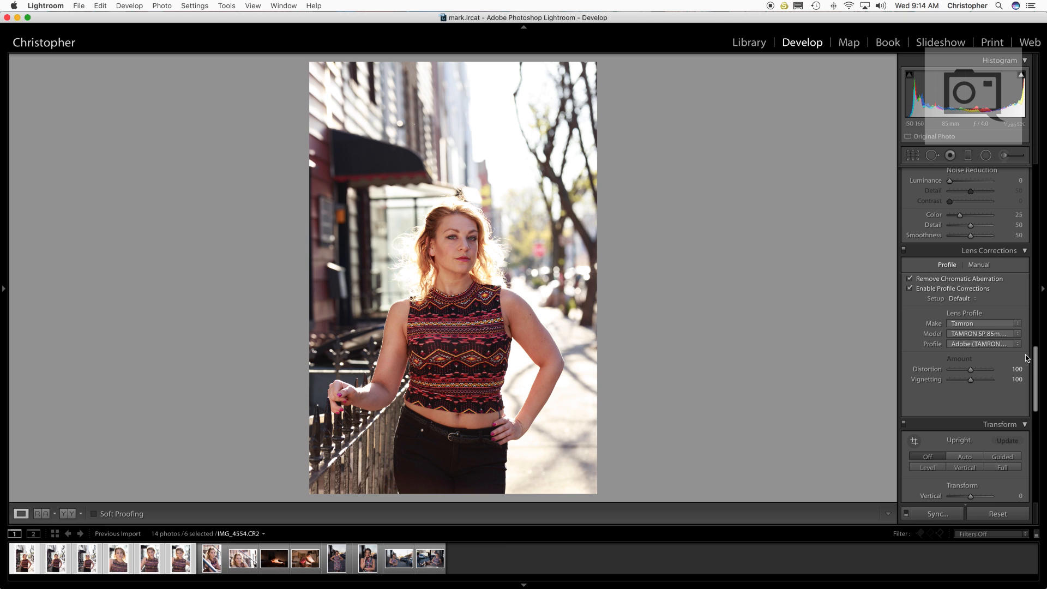
Raise the sharpening of IMG_4554 to an amount of 42 and a radius of 1.1.
scroll(1025, 355, "up", 10)
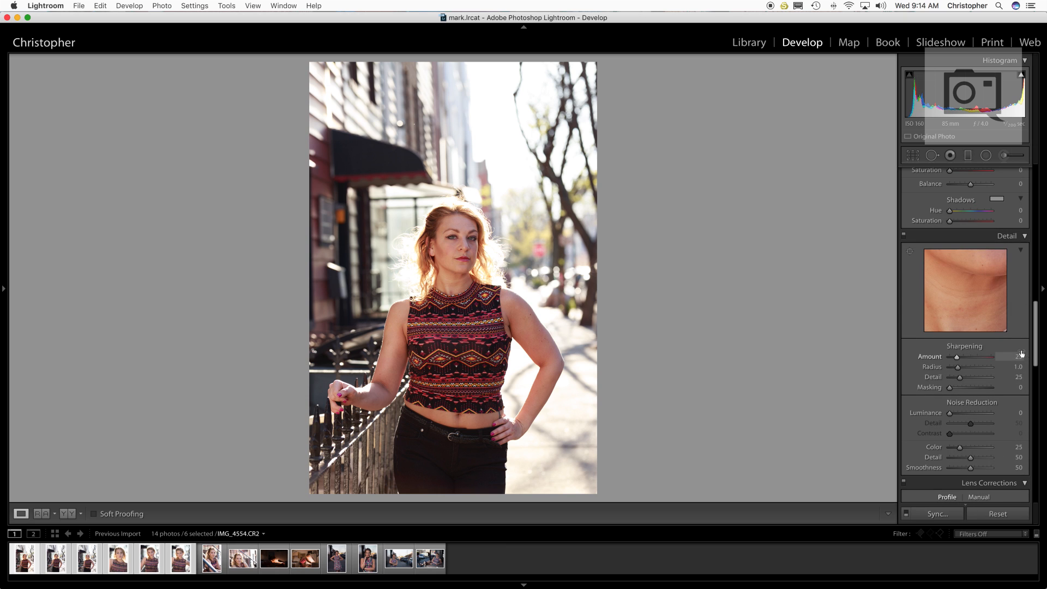
left_click_drag(956, 357, 961, 373)
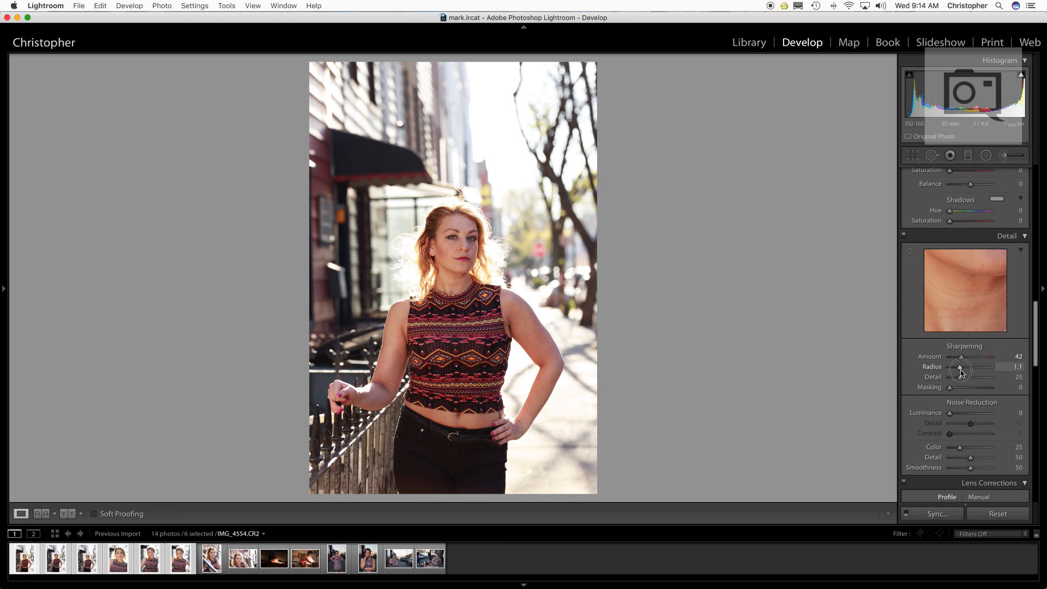
Adjust the tone of IMG_4554 to Contrast -49, Highlights -49, Shadows +21 and Blacks -29, with Clarity +6.
scroll(1014, 367, "up", 10)
scroll(1017, 364, "up", 12)
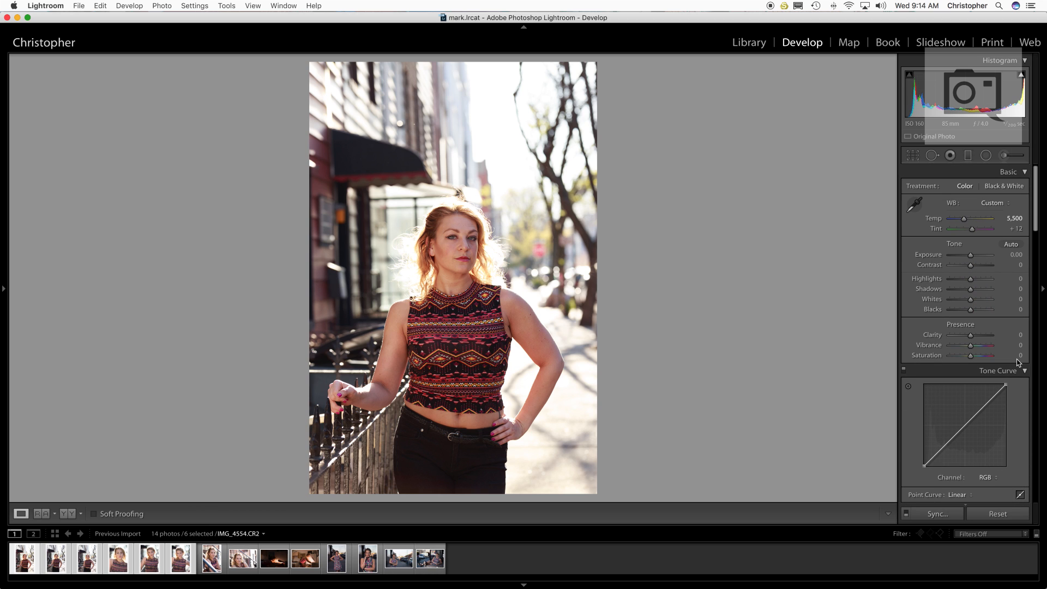
left_click_drag(970, 335, 966, 311)
mouse_move(970, 265)
left_mouse_down()
mouse_move(977, 295)
mouse_move(962, 280)
left_mouse_up()
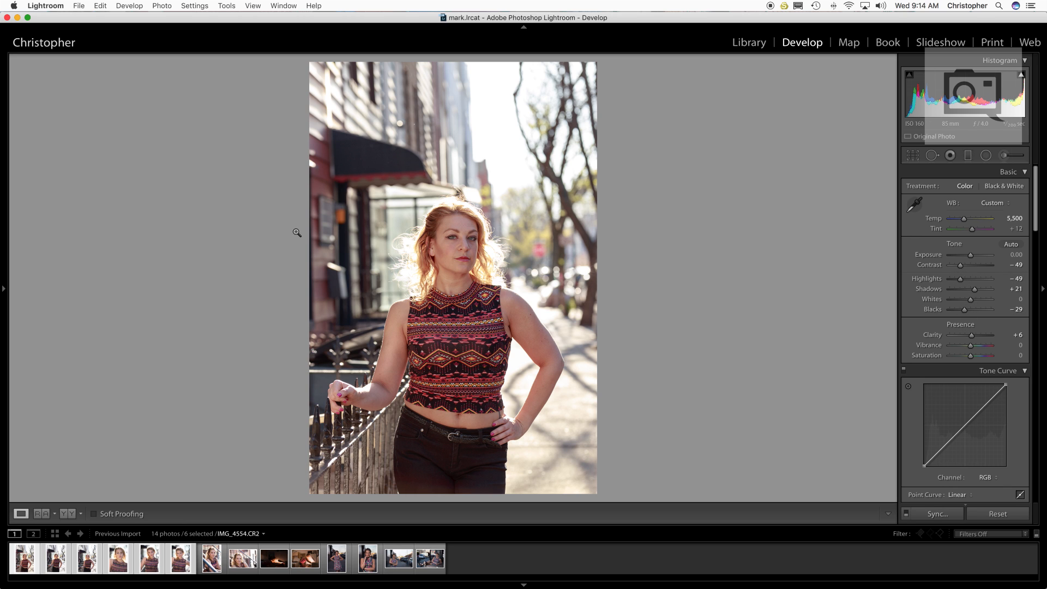
Synchronize the develop settings of IMG_4554 to the other selected patterned-top portraits.
left_click(937, 514)
left_click(788, 247)
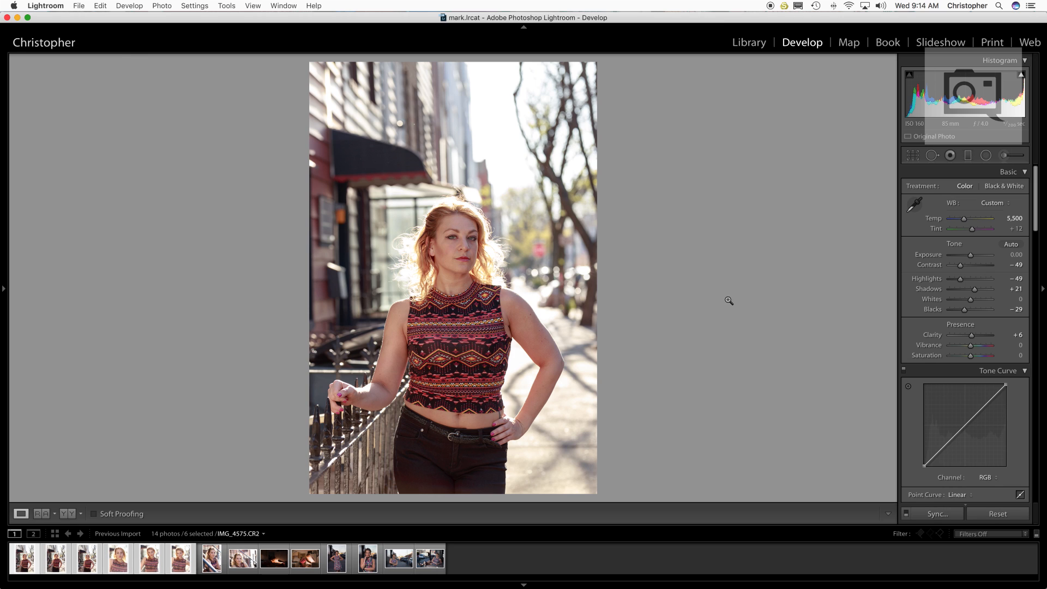
Crop IMG_4554 to a custom aspect ratio, cutting the space above her head and a narrow strip off both sides.
left_click(914, 156)
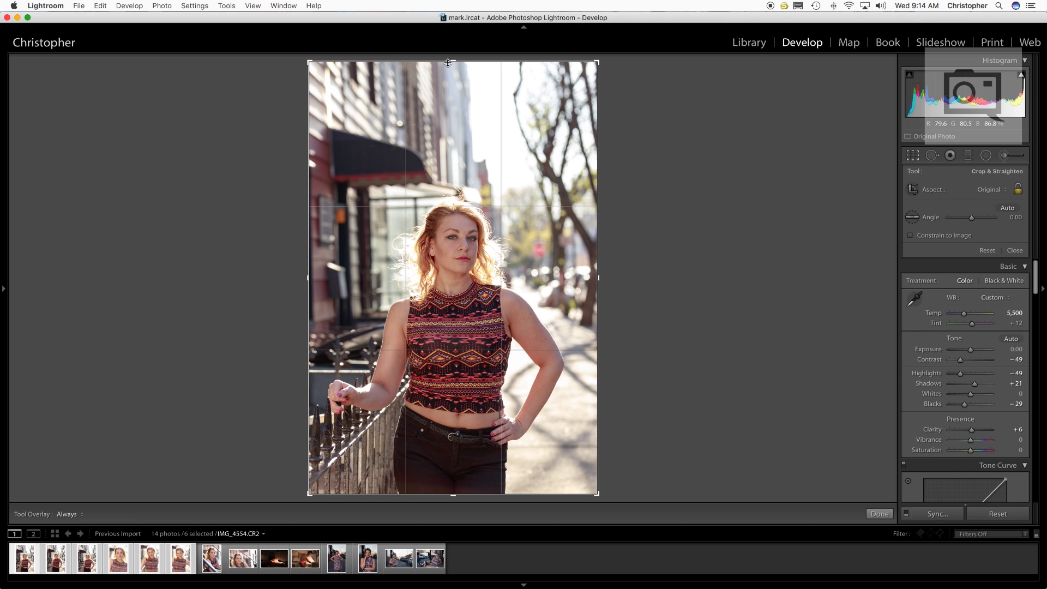
left_click_drag(448, 63, 446, 127)
left_click_drag(445, 127, 445, 123)
left_click_drag(310, 225, 315, 227)
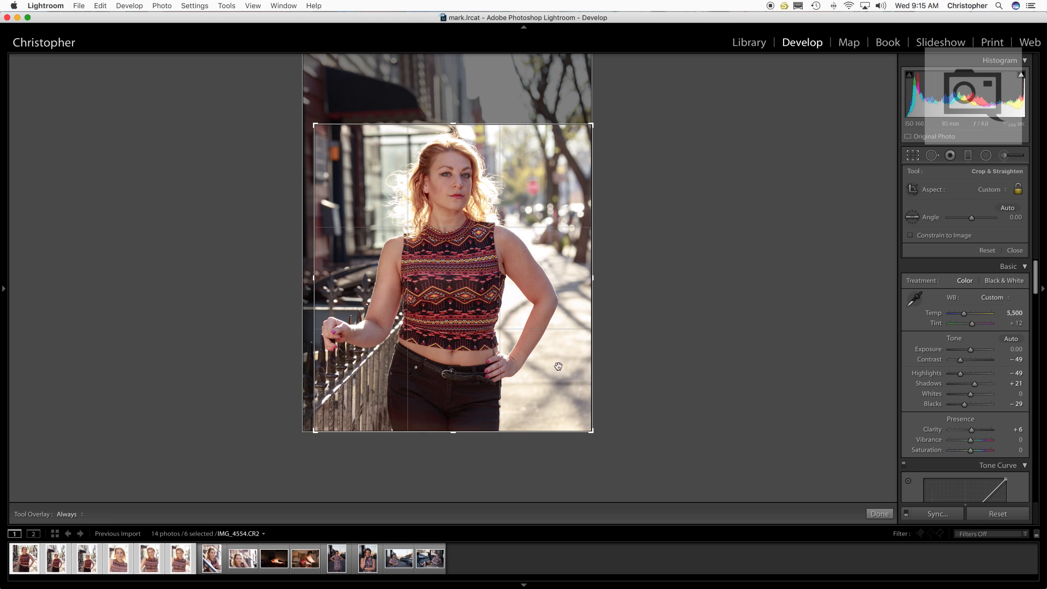
left_click_drag(592, 235, 582, 235)
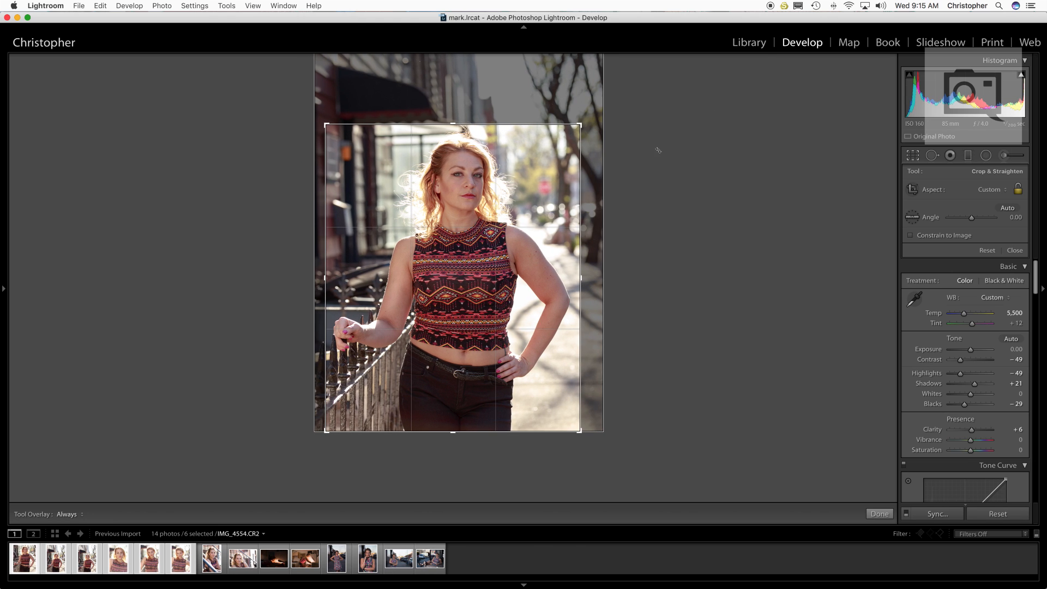
left_click(880, 513)
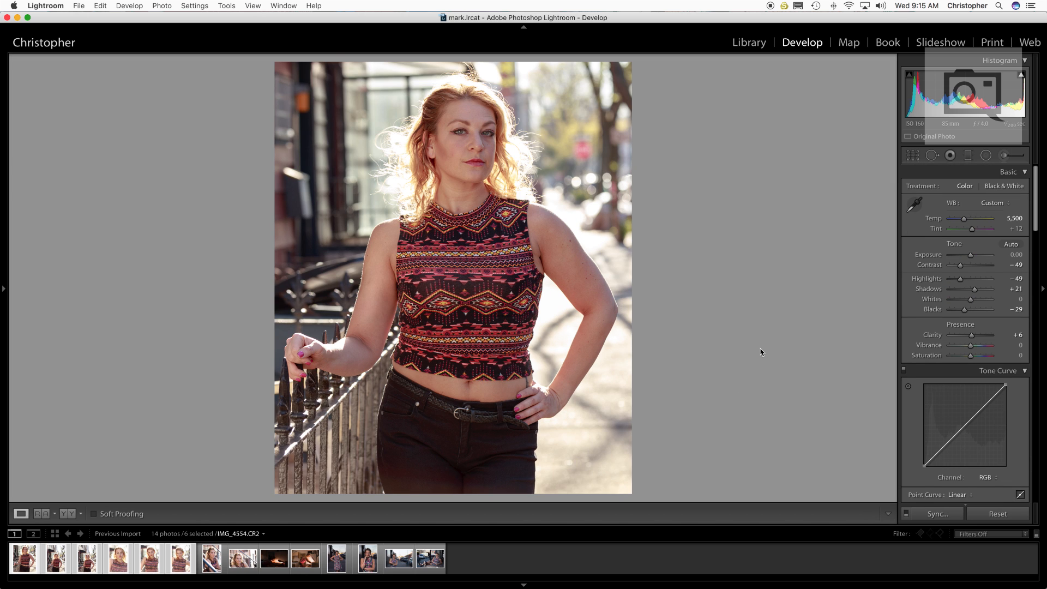
Crop IMG_4555 from above, cutting away the empty space over her head while keeping the full width.
key("Right")
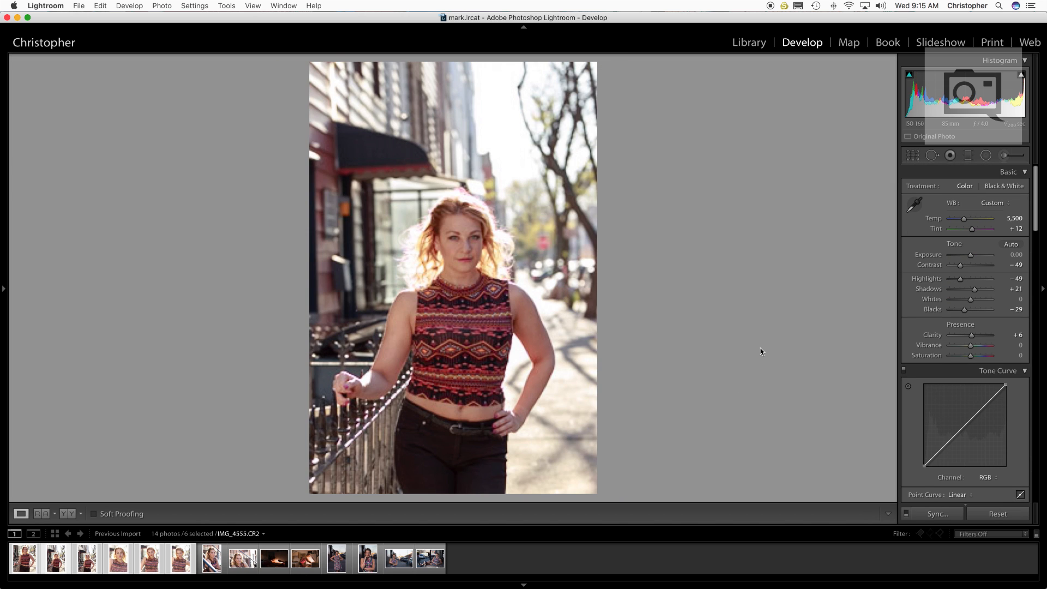
key("r")
left_click_drag(430, 61, 430, 120)
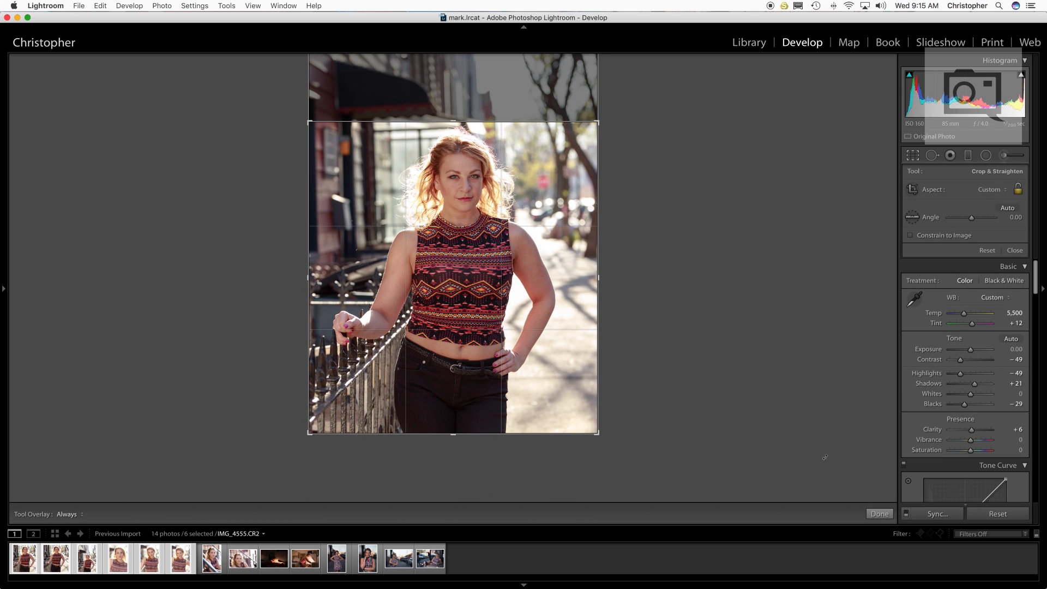
left_click(873, 514)
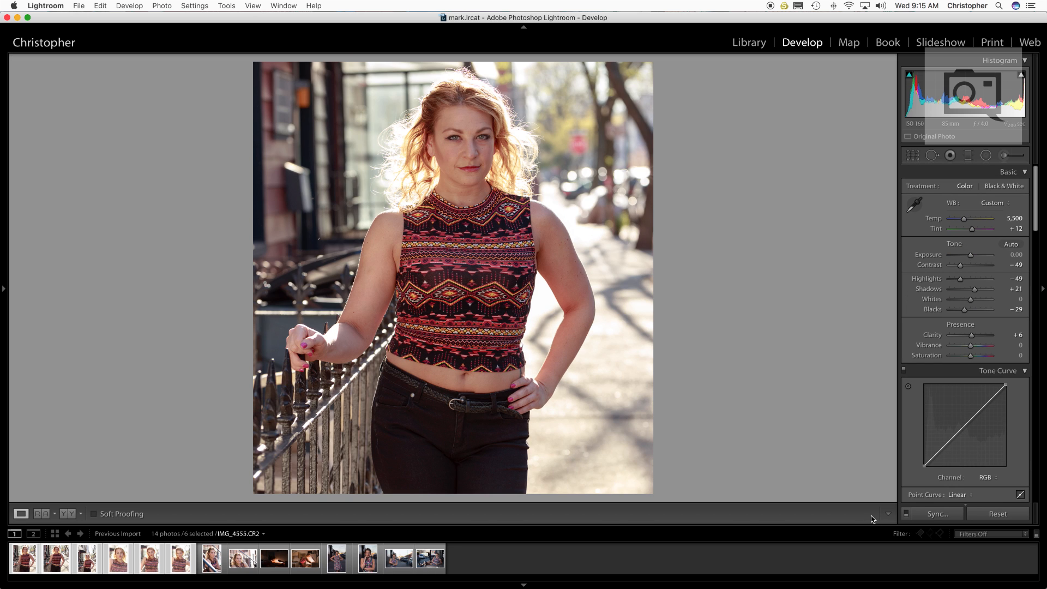
Crop IMG_4559 from above so the frame begins just over her head, keeping the full width.
key("Right")
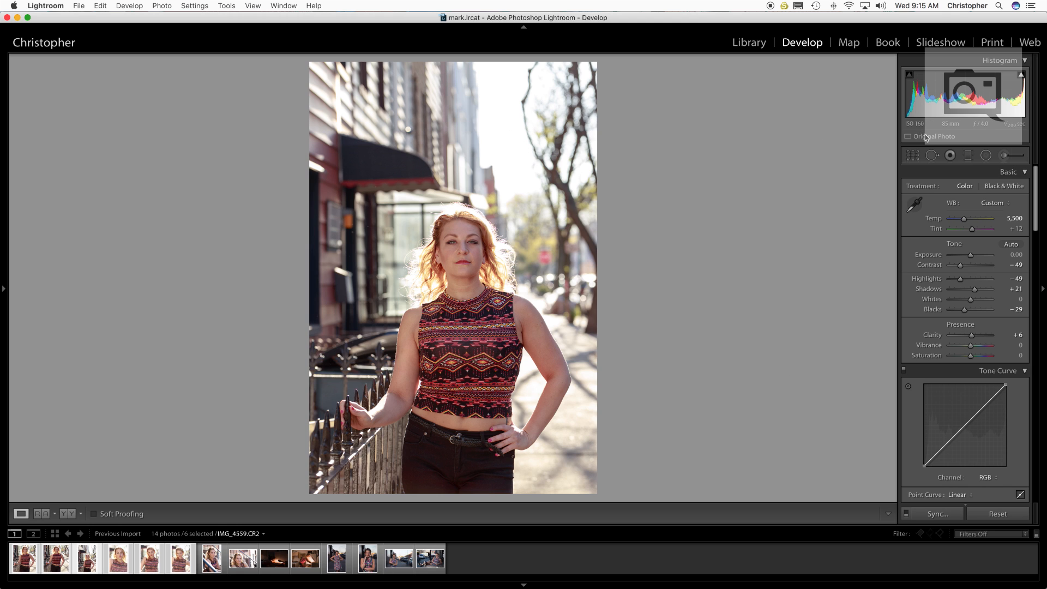
left_click(914, 156)
left_click_drag(487, 62, 492, 129)
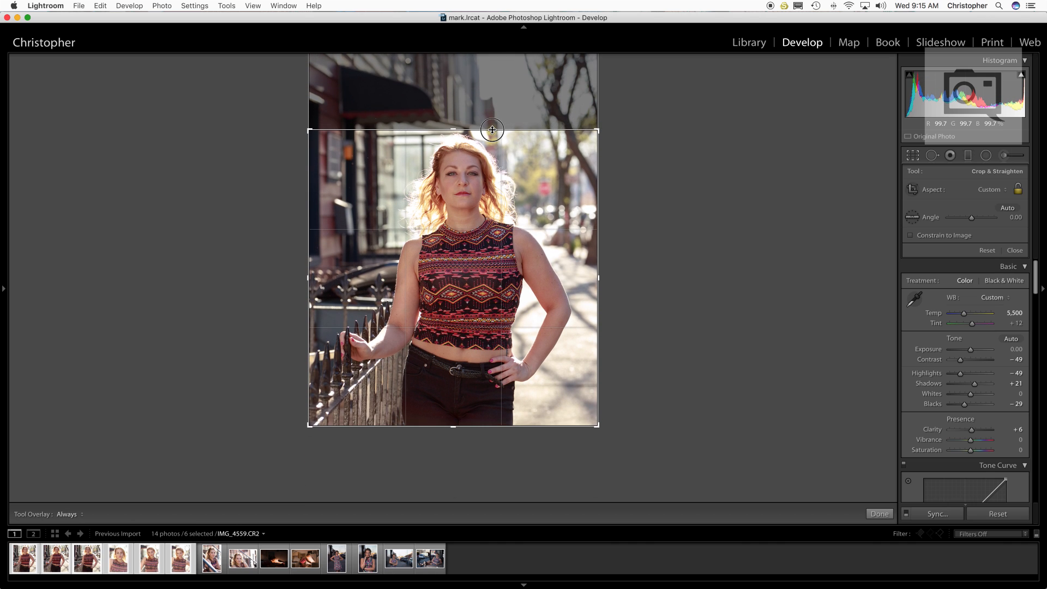
left_click(882, 513)
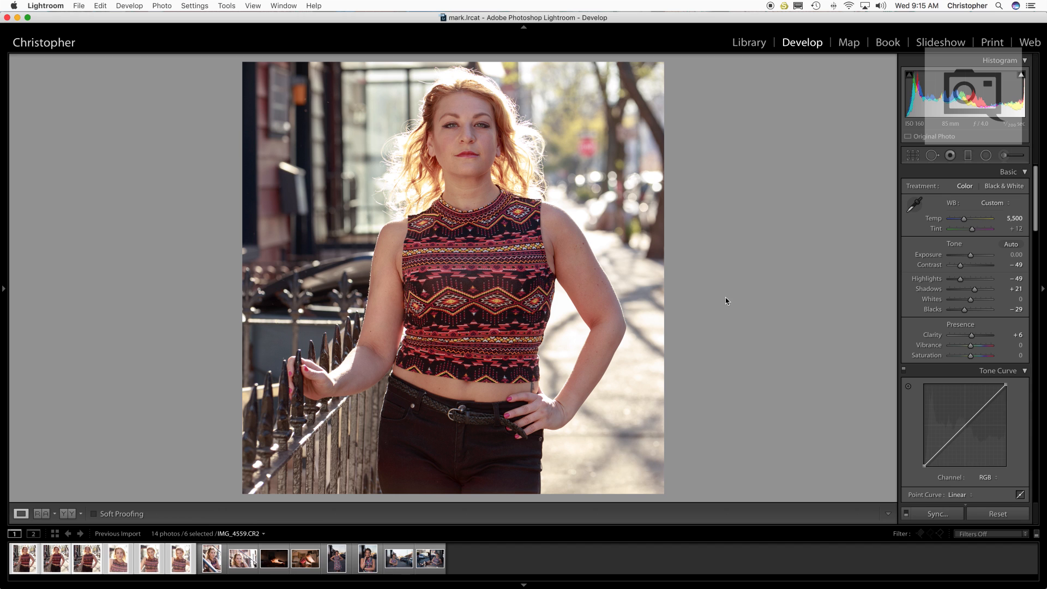
Return to IMG_4554, try the Black & White treatment on it and switch it back to Color.
key("Right")
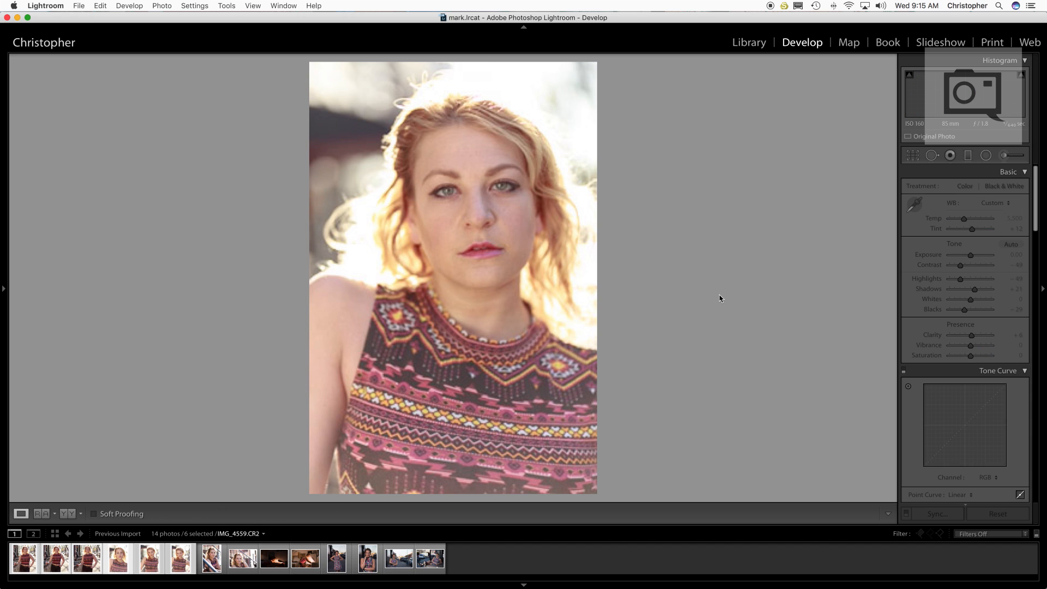
key("Left")
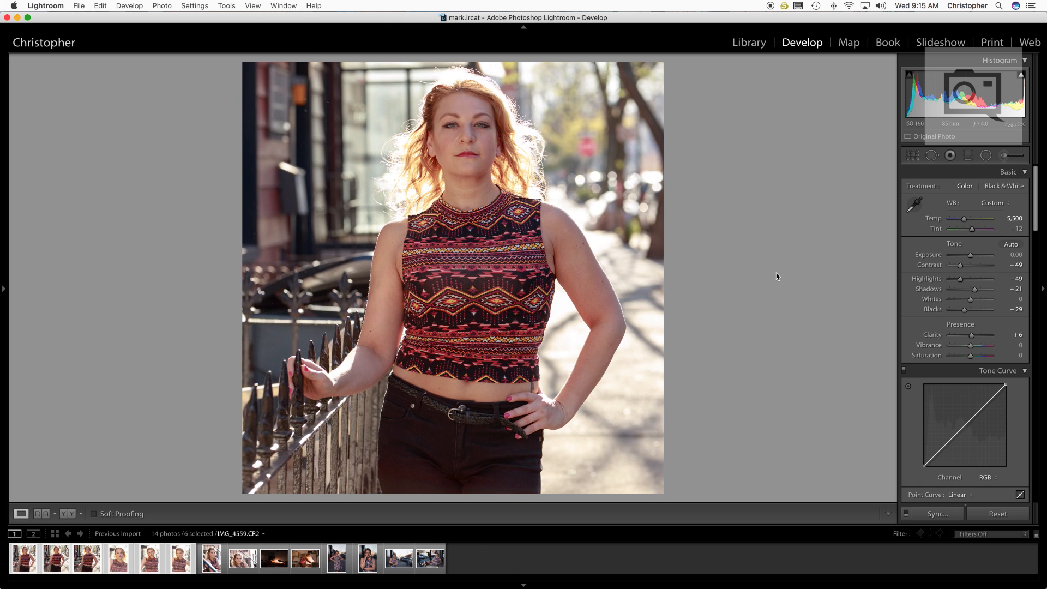
key("Left")
key("Left")
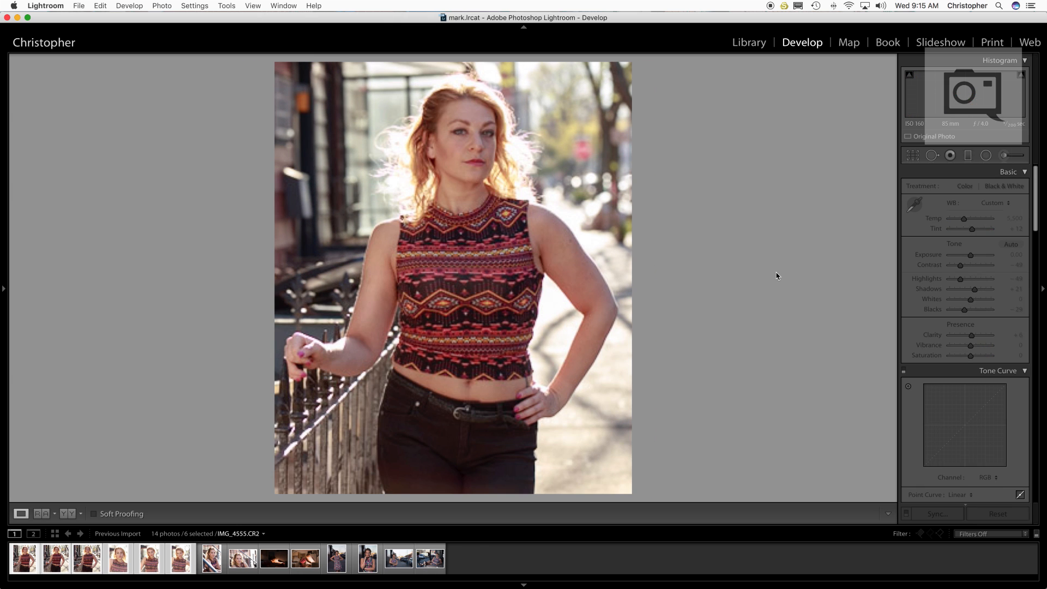
scroll(1032, 260, "down", 1)
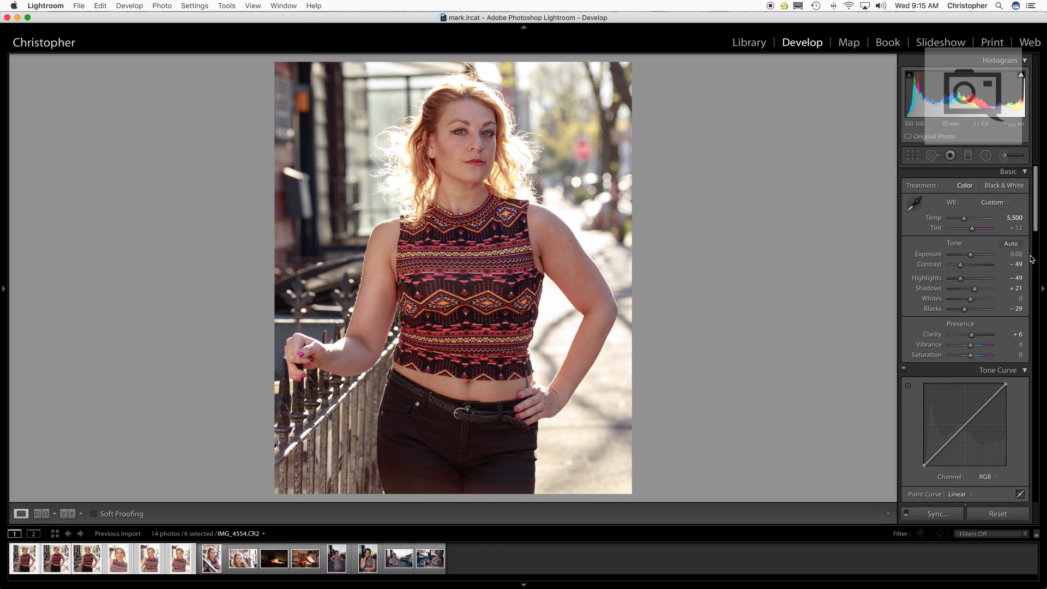
scroll(1032, 260, "up", 1)
left_click(993, 187)
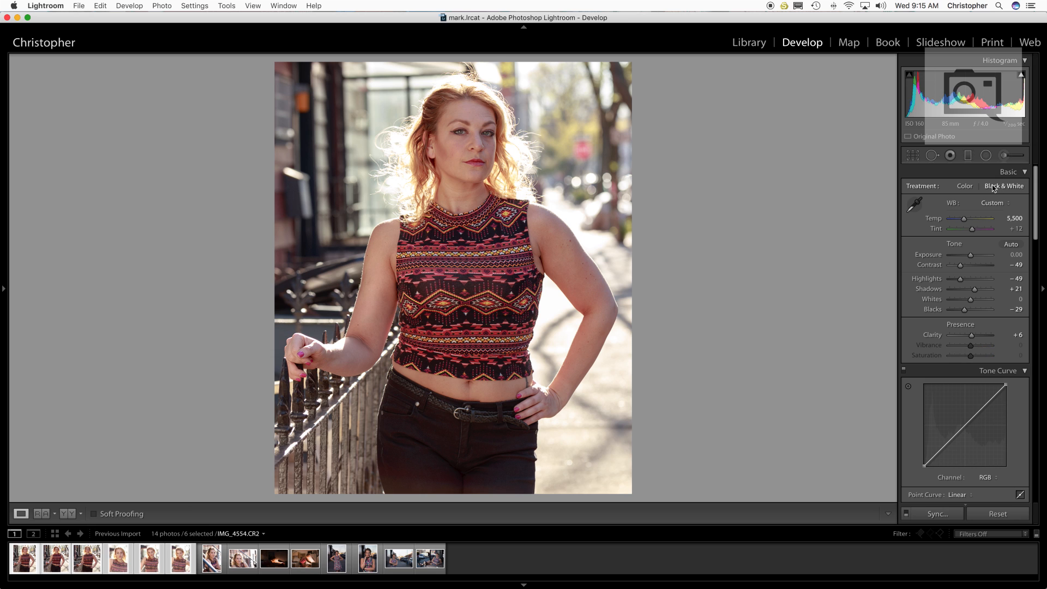
left_click(964, 187)
Select only the three fence portraits and, on IMG_4554, set Orange saturation to -5, Orange luminance to +44 and Red luminance to +51.
scroll(1030, 265, "down", 10)
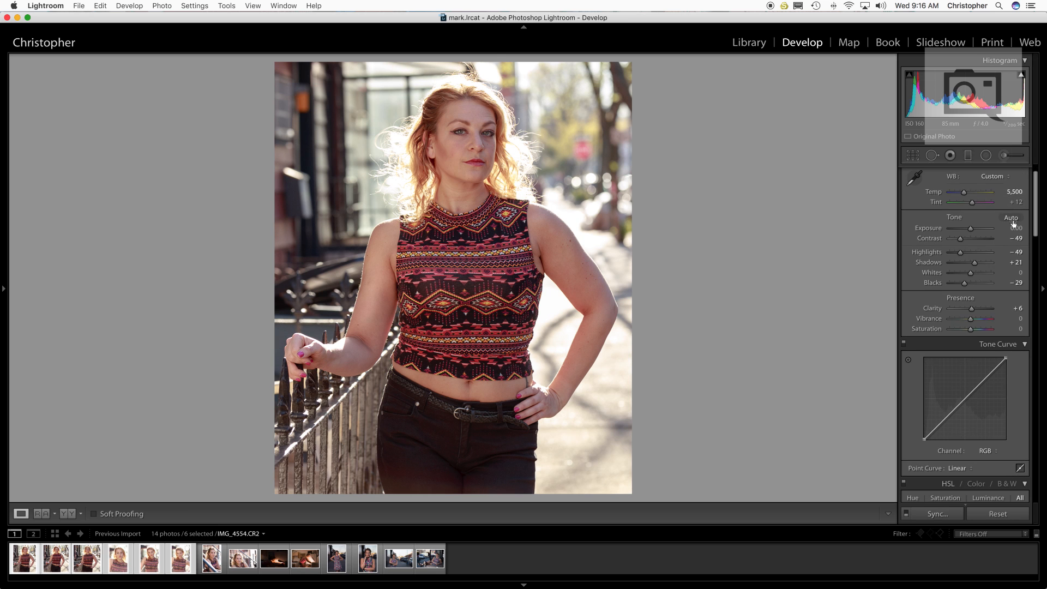
scroll(1031, 264, "down", 6)
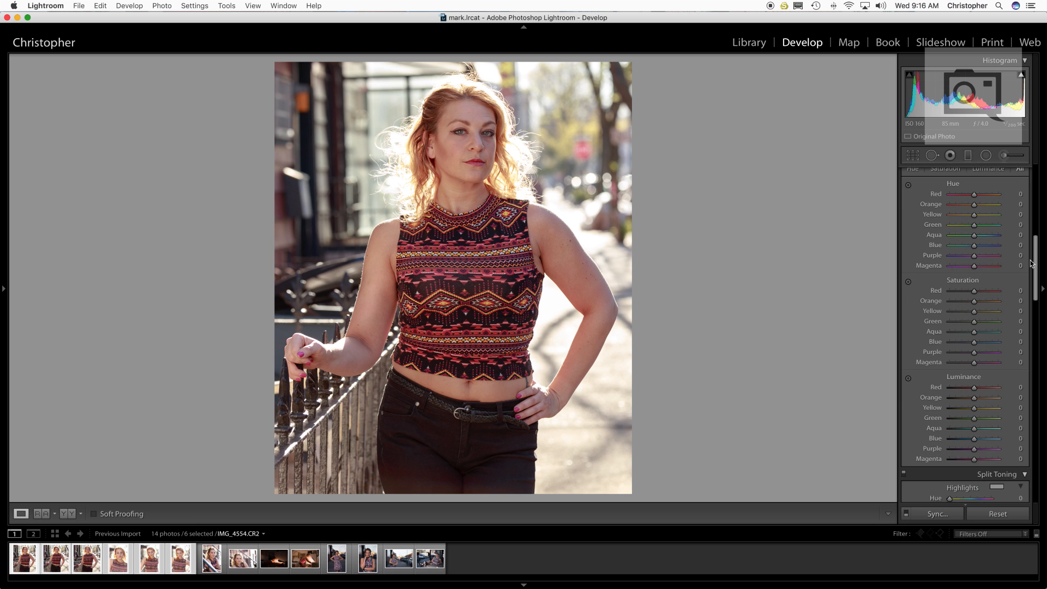
left_click(244, 558)
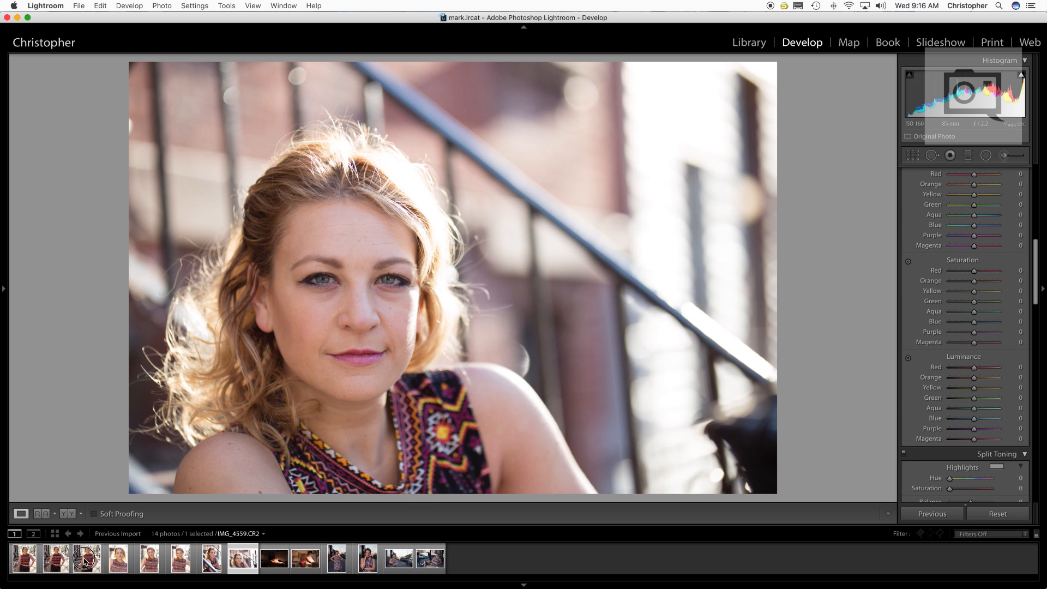
left_click(87, 558)
left_click(30, 564)
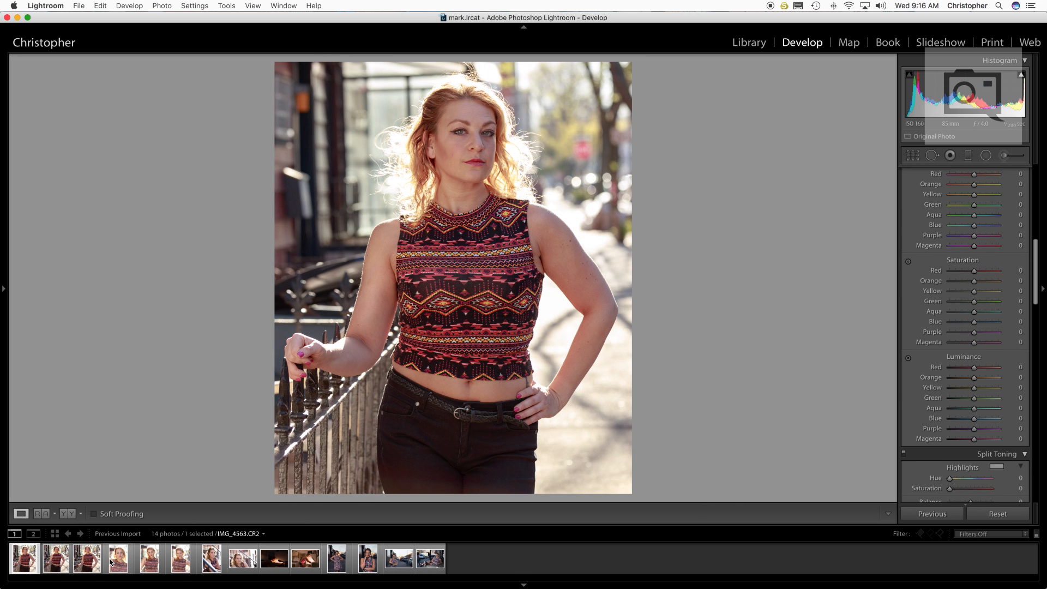
left_click(99, 561, "shift")
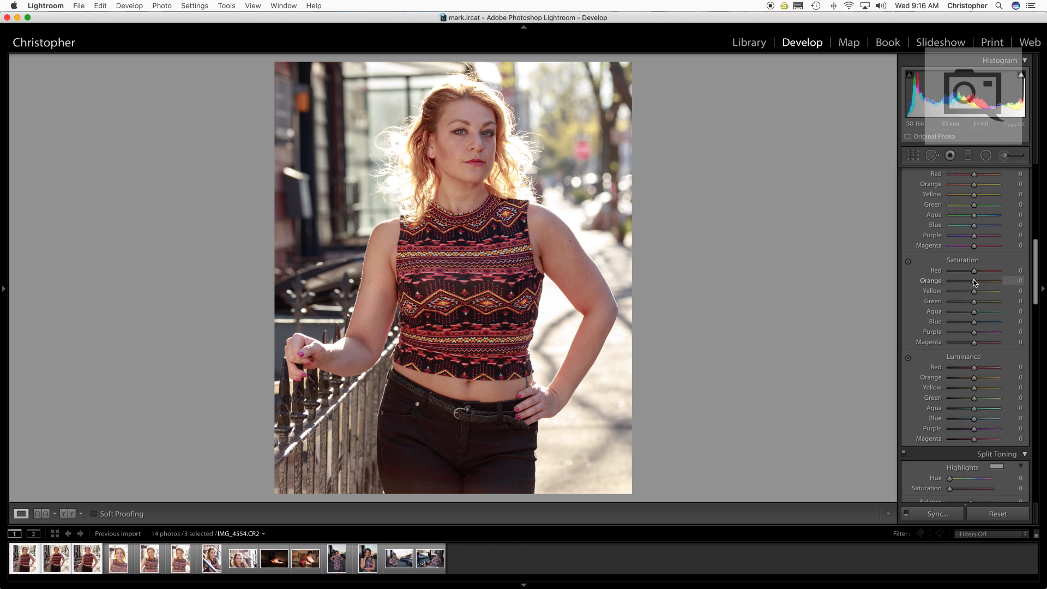
mouse_move(976, 282)
left_mouse_down()
mouse_move(1009, 282)
mouse_move(974, 282)
left_mouse_up()
left_click_drag(974, 378, 986, 381)
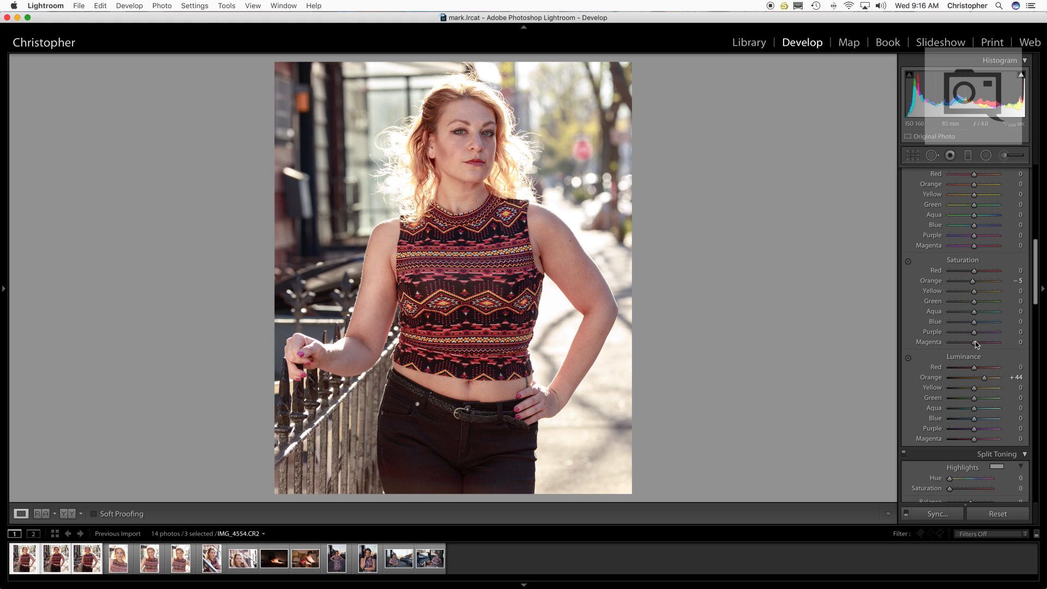
left_click(986, 368)
left_click_drag(985, 368, 986, 369)
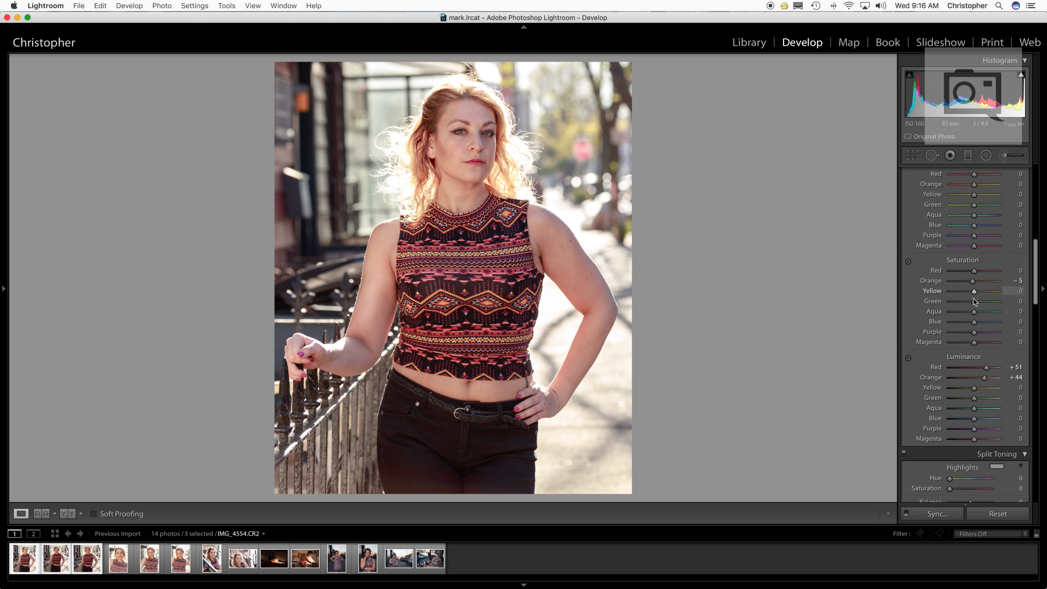
Set IMG_4554's saturation to Green -17, Purple +89 and Magenta +67, and its luminance to Aqua +27, Blue +16, Purple +40 and Magenta +100.
left_click_drag(975, 302, 875, 291)
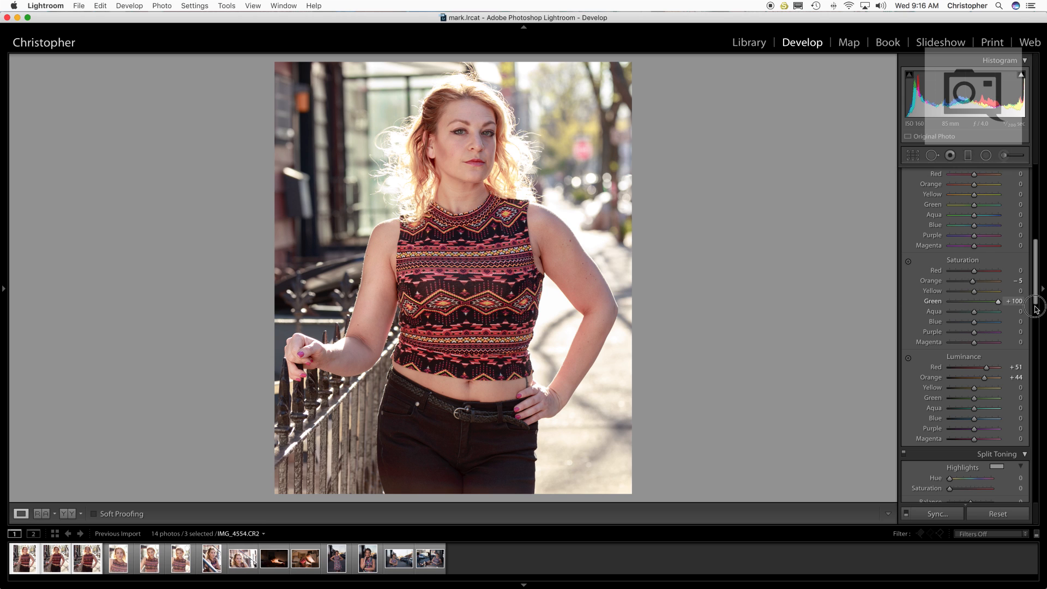
left_click(953, 306)
left_click_drag(953, 306, 970, 304)
left_click_drag(974, 418, 1019, 432)
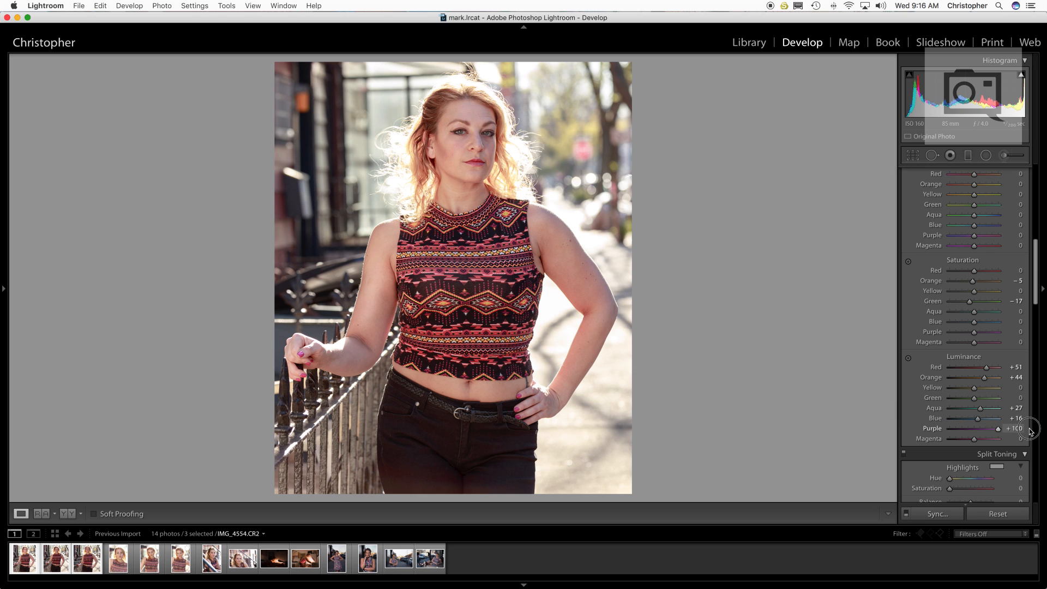
mouse_move(1031, 431)
left_mouse_down()
mouse_move(985, 431)
mouse_move(1026, 442)
left_mouse_up()
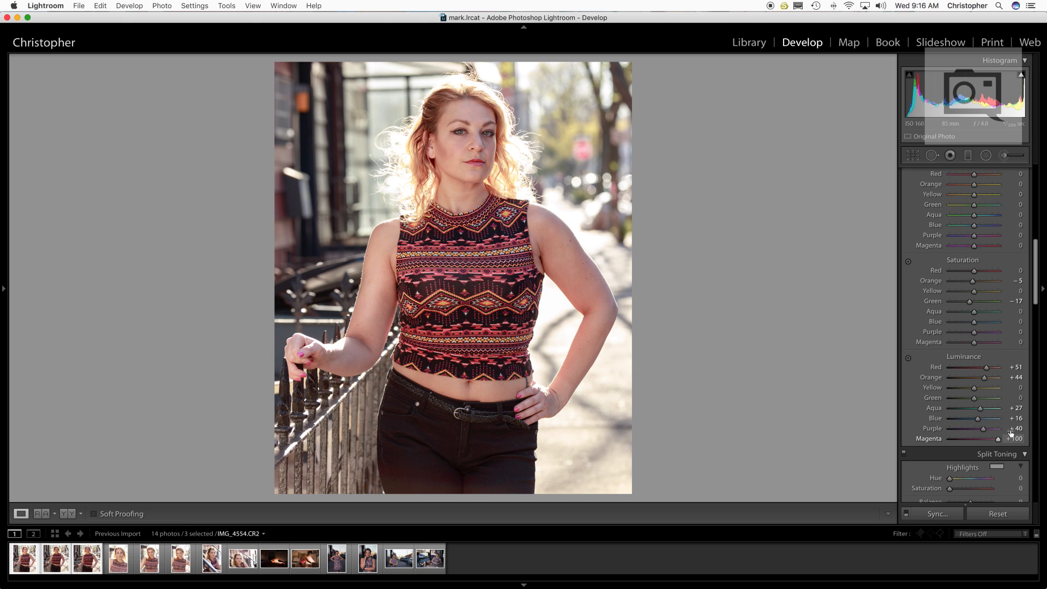
mouse_move(975, 332)
left_mouse_down()
mouse_move(996, 334)
mouse_move(990, 343)
left_mouse_up()
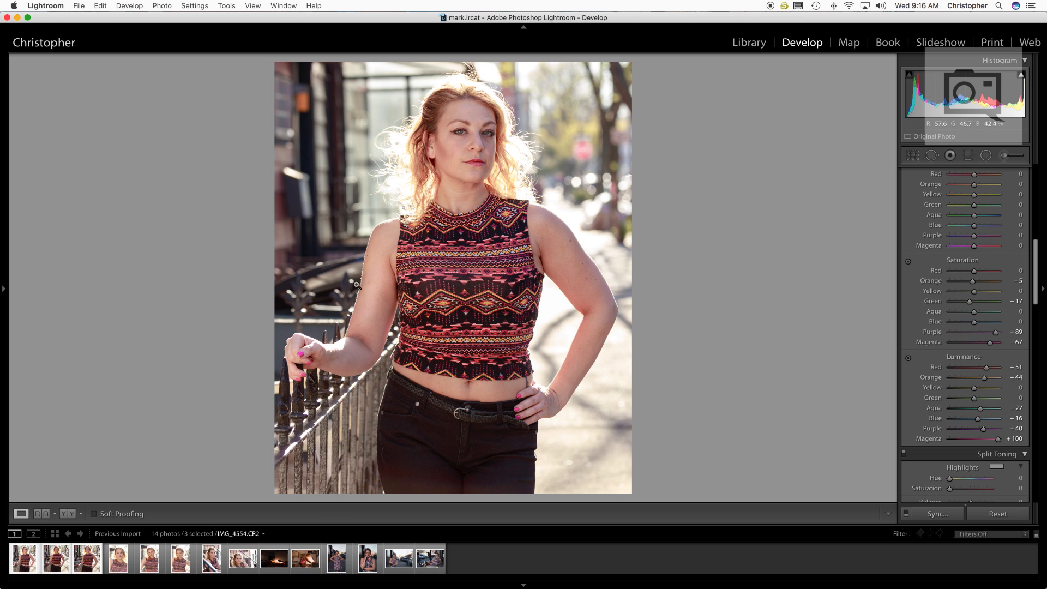
Shift the hues of IMG_4554 to Red +26, Orange -2 and Yellow +2.
scroll(1030, 291, "up", 2)
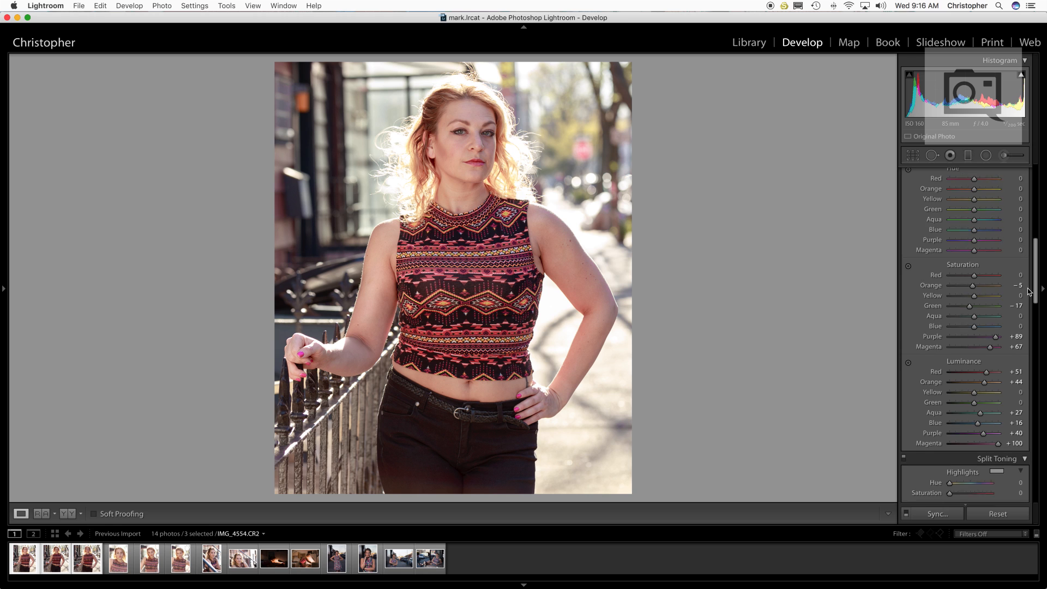
scroll(1029, 292, "up", 1)
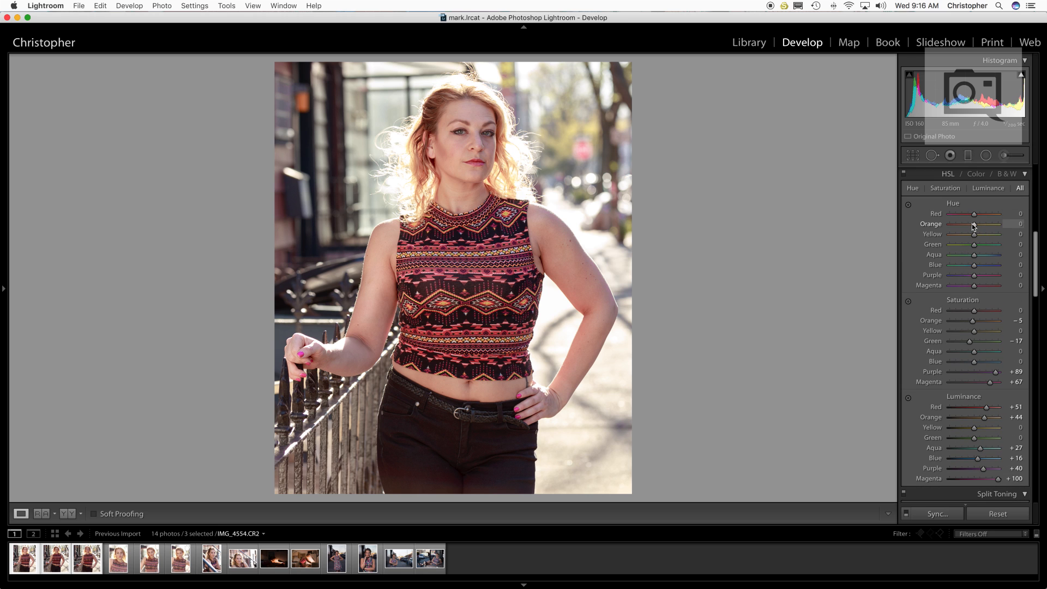
mouse_move(976, 228)
left_mouse_down()
mouse_move(948, 228)
mouse_move(1001, 231)
mouse_move(974, 232)
mouse_move(982, 219)
left_mouse_up()
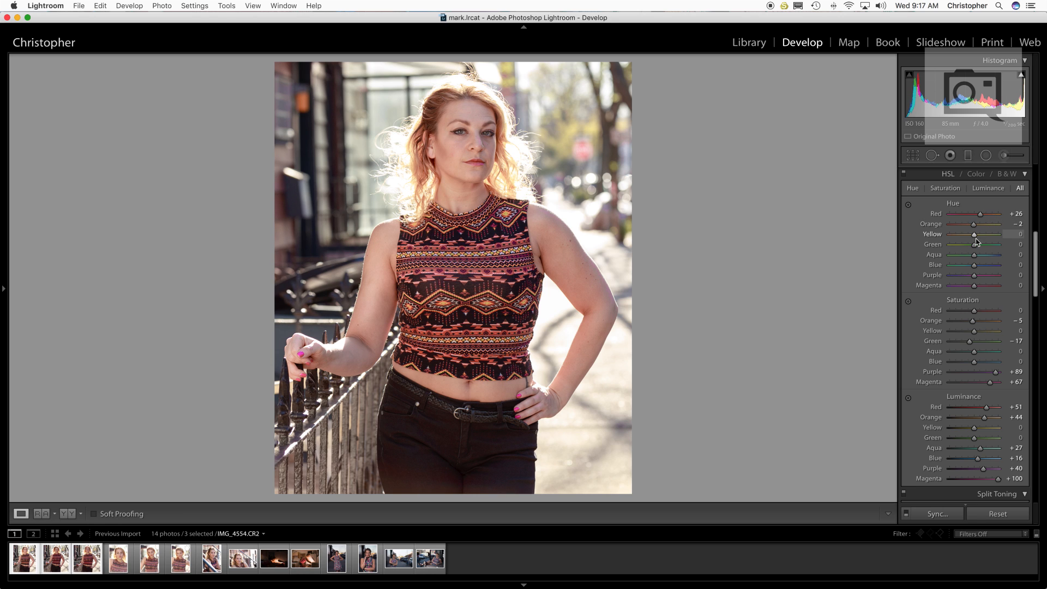
mouse_move(976, 236)
left_mouse_down()
mouse_move(990, 236)
mouse_move(950, 233)
mouse_move(975, 234)
left_mouse_up()
Synchronize the settings of IMG_4554 to the other two fence portraits, leaving out crop and spot removal, and check IMG_4555.
left_click(931, 516)
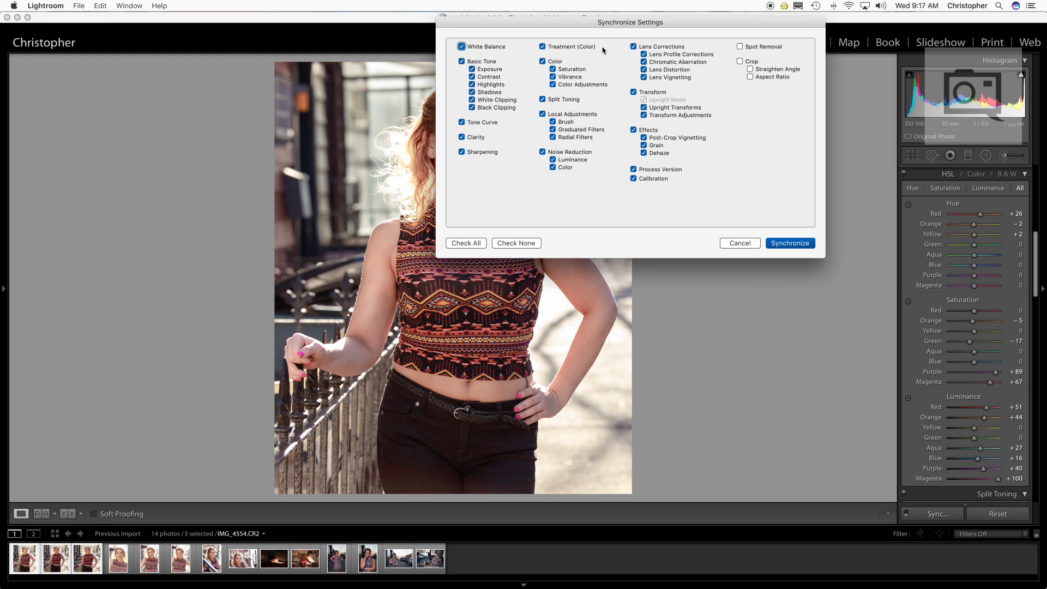
left_click(790, 244)
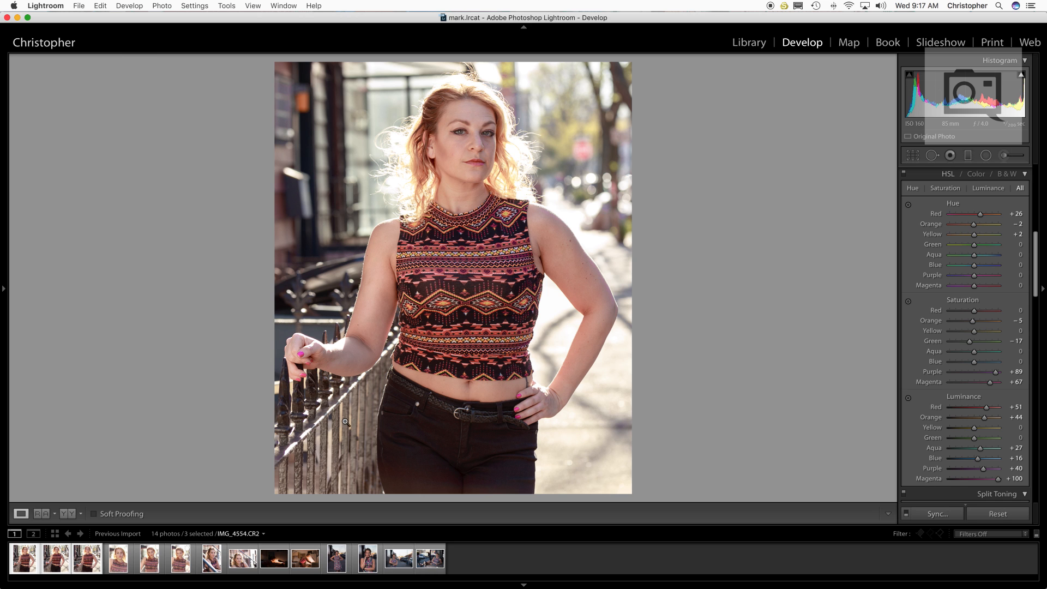
left_click(63, 570)
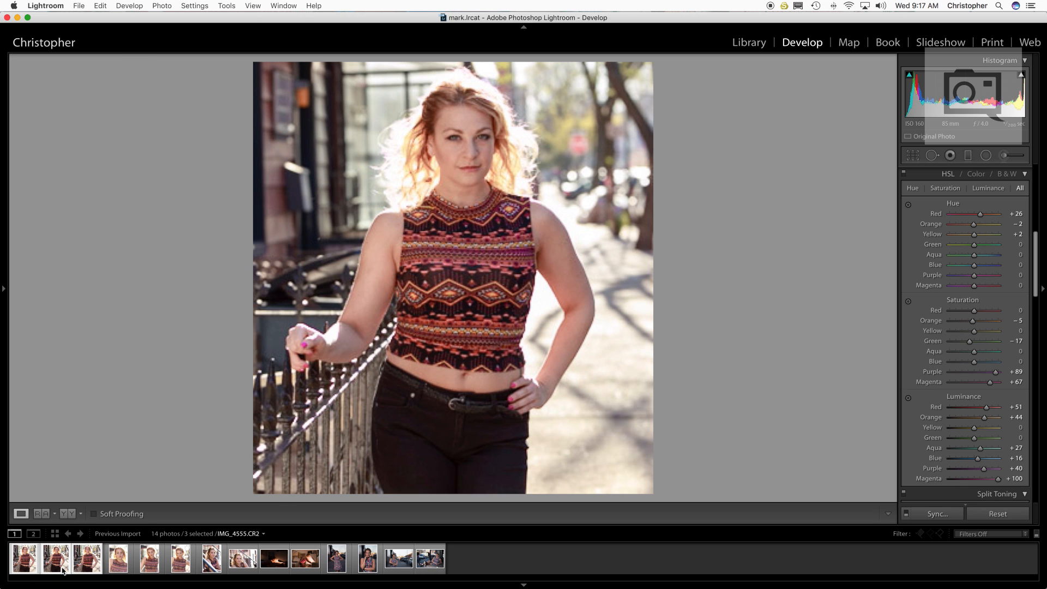
Reopen the crop of IMG_4559 to review its framing, and close it again.
key("Right")
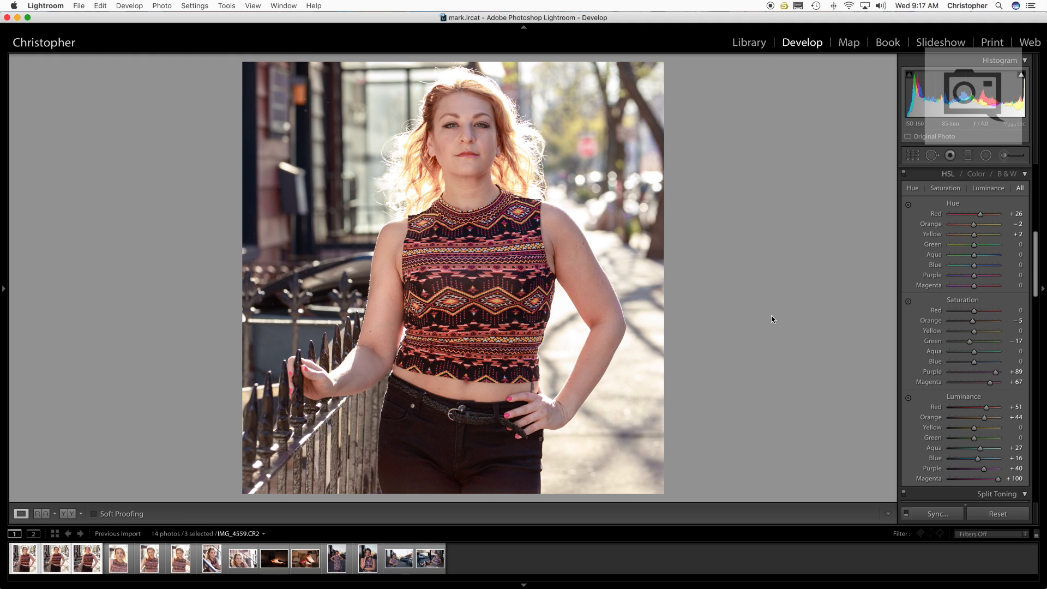
left_click(913, 155)
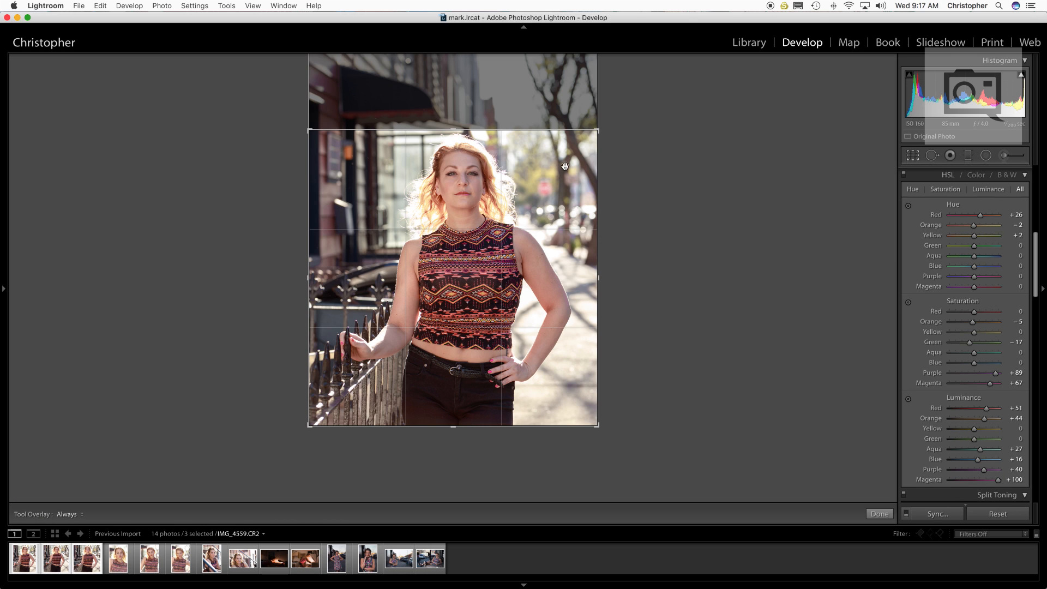
left_click_drag(470, 55, 471, 134)
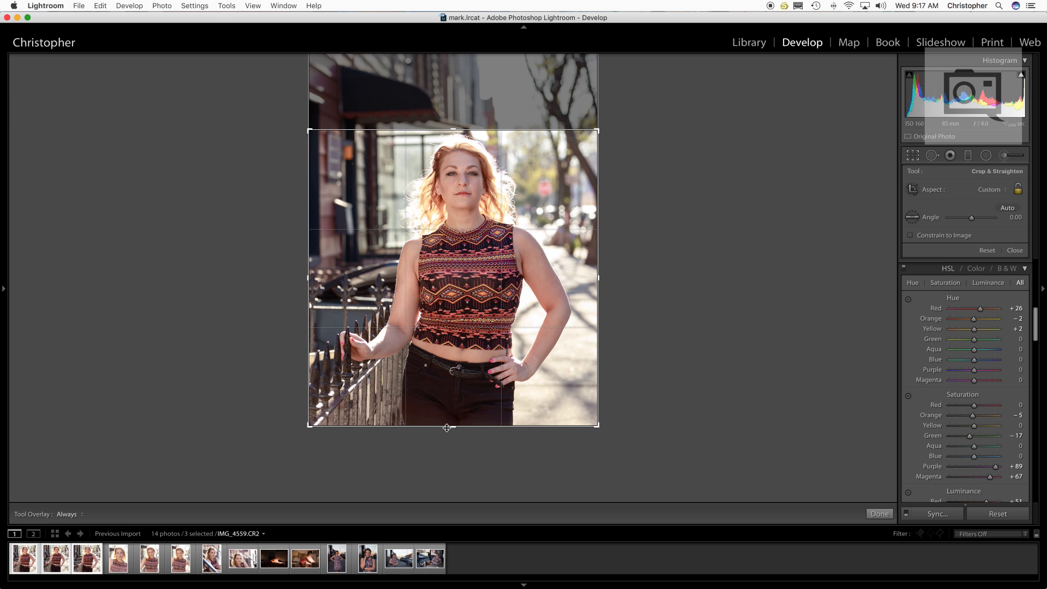
left_click(919, 157)
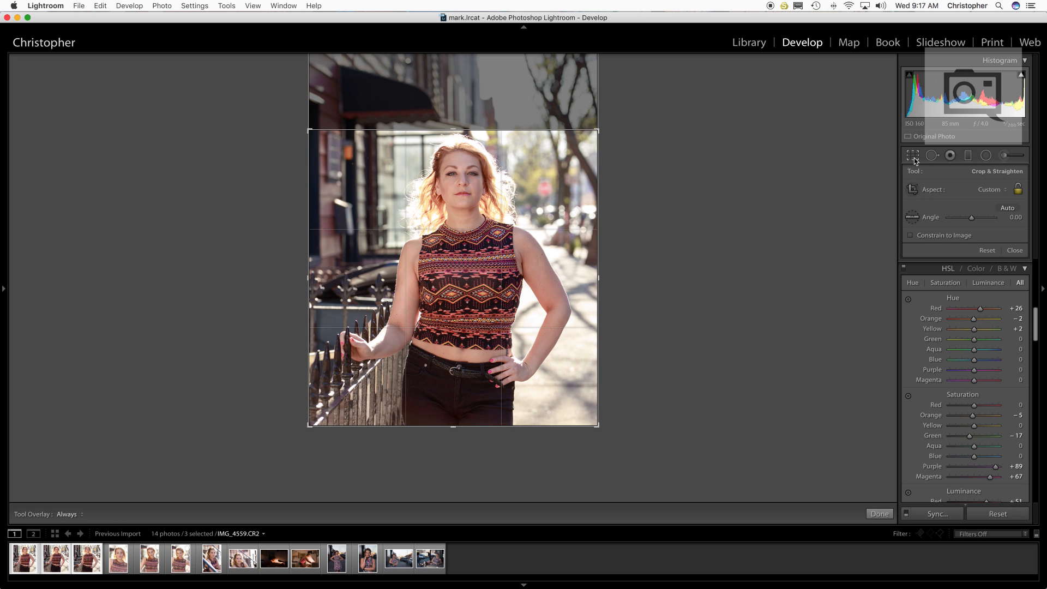
Apply the Auto Upright correction to IMG_4559 and IMG_4555.
scroll(985, 434, "down", 15)
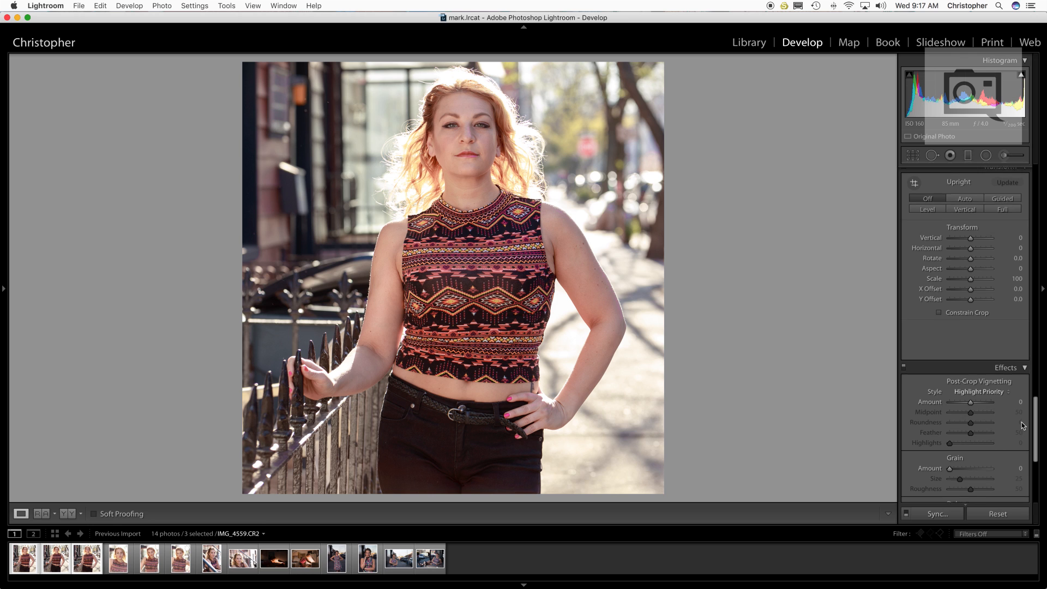
scroll(1022, 426, "up", 2)
left_click(966, 217)
key("Left")
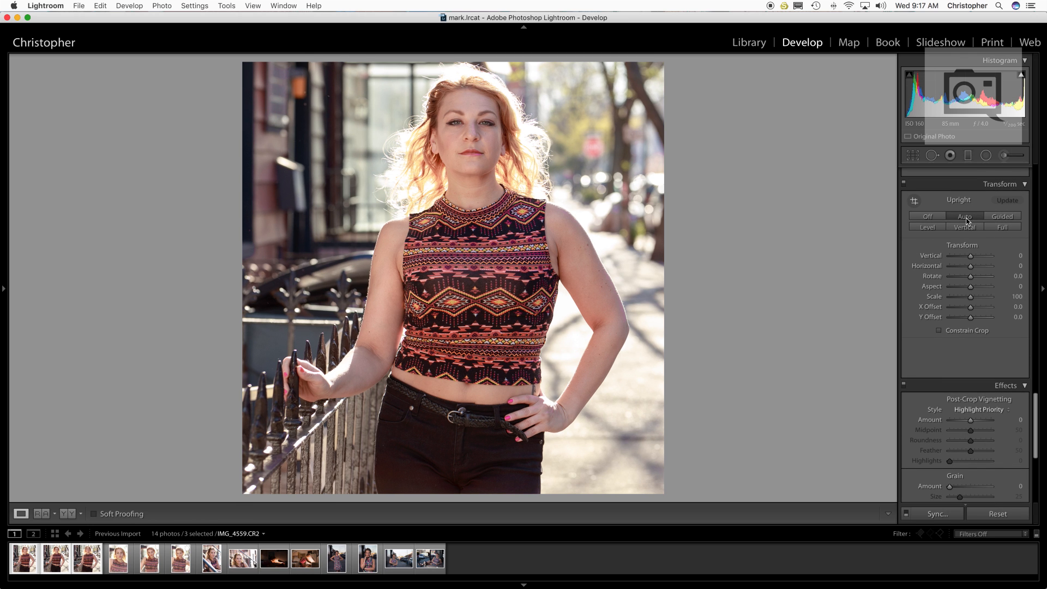
left_click(966, 217)
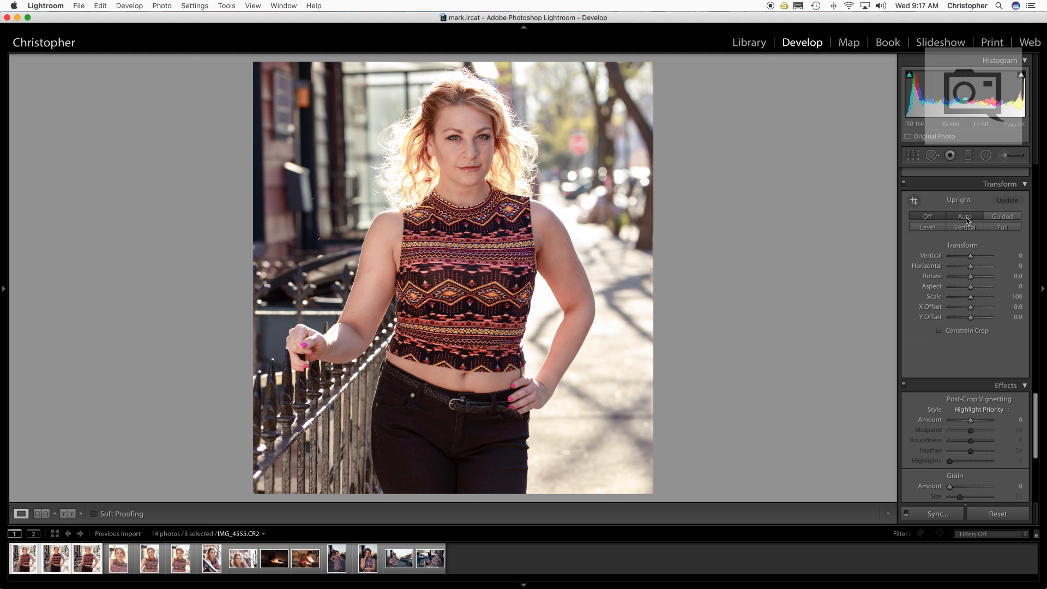
Apply the Auto Upright correction to the remaining fence portrait, IMG_4554.
key("Left")
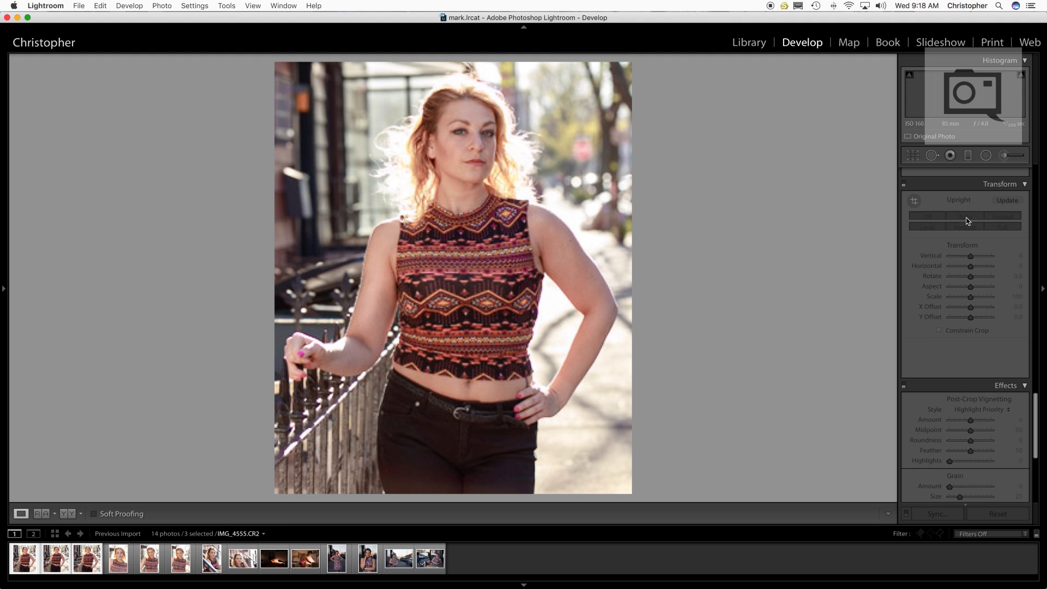
left_click(966, 217)
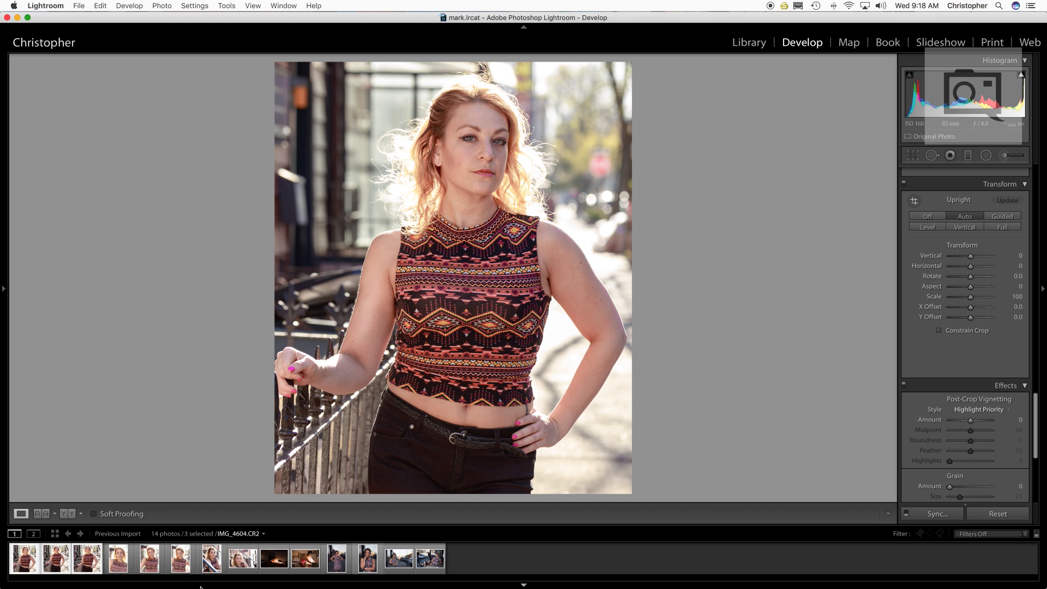
Select the three close-up portraits IMG_4563 to IMG_4565 and set the saturation of IMG_4563 to Red +47 and Orange +2.
left_click(118, 562)
left_click(183, 563)
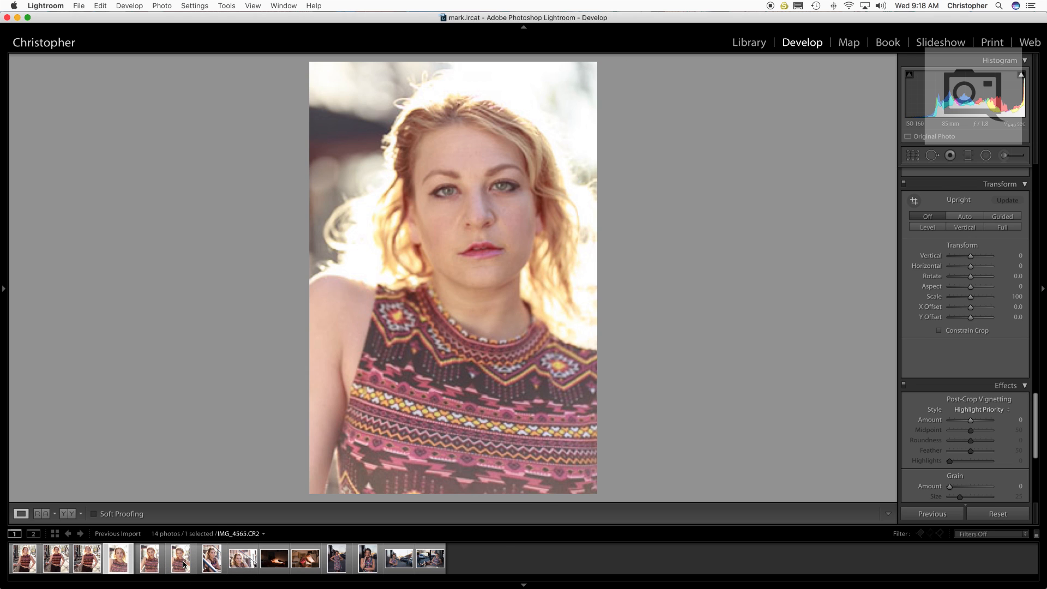
left_click(184, 564, "shift")
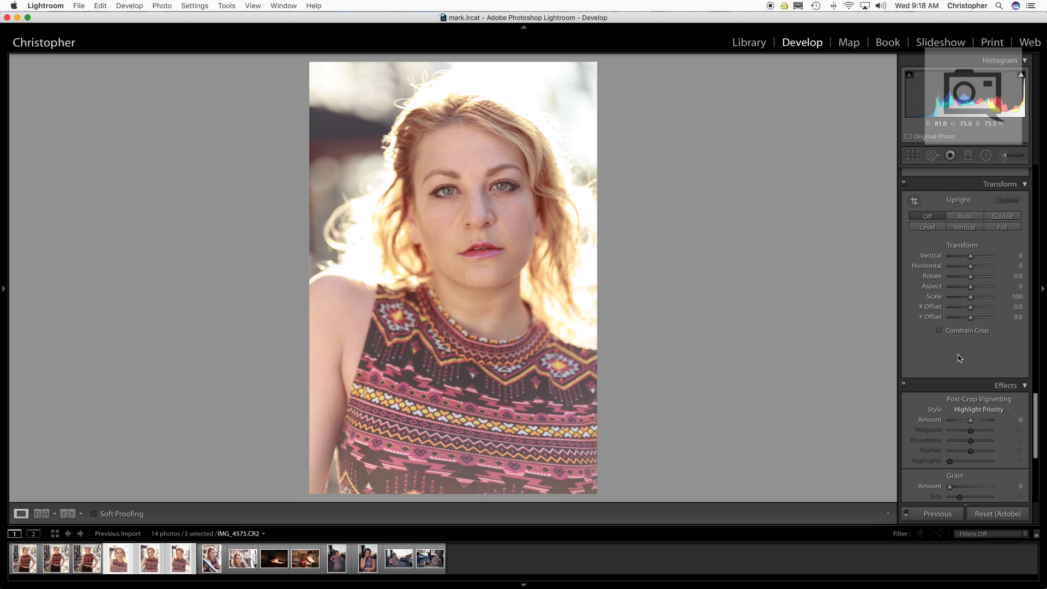
scroll(1021, 370, "up", 10)
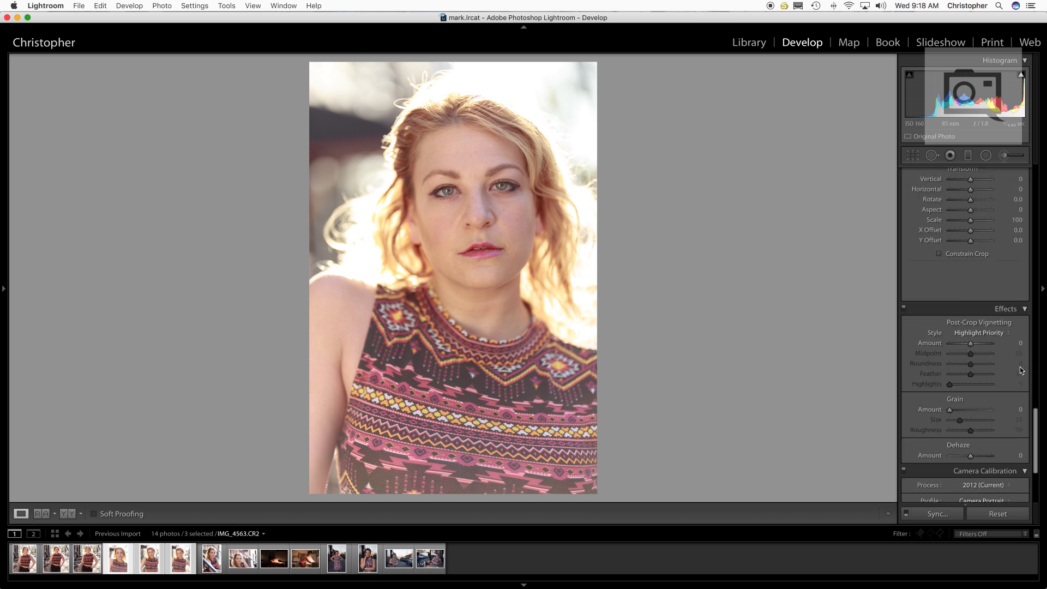
scroll(1021, 371, "up", 15)
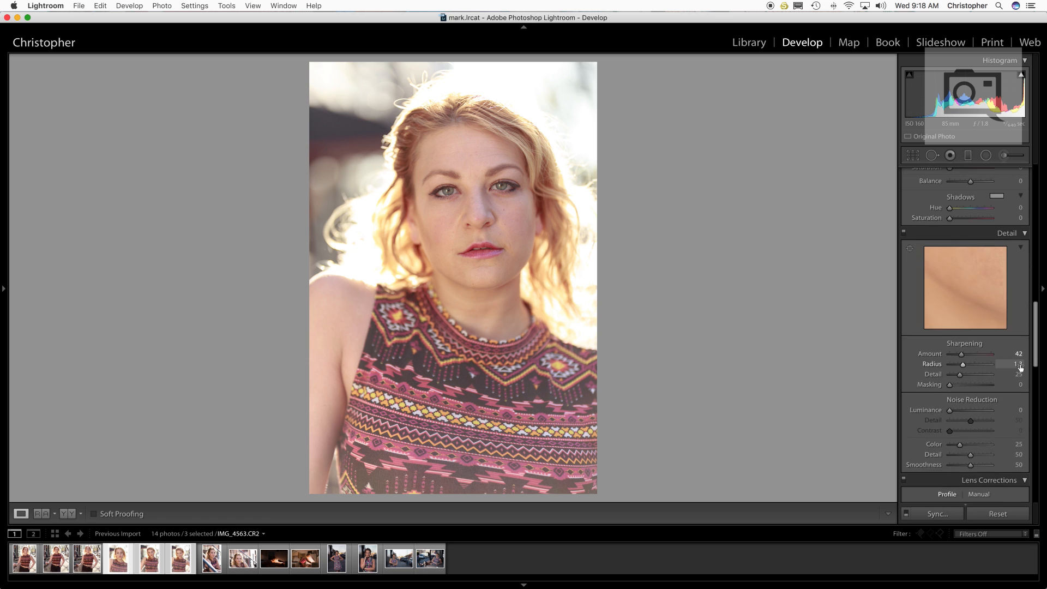
scroll(1022, 370, "up", 5)
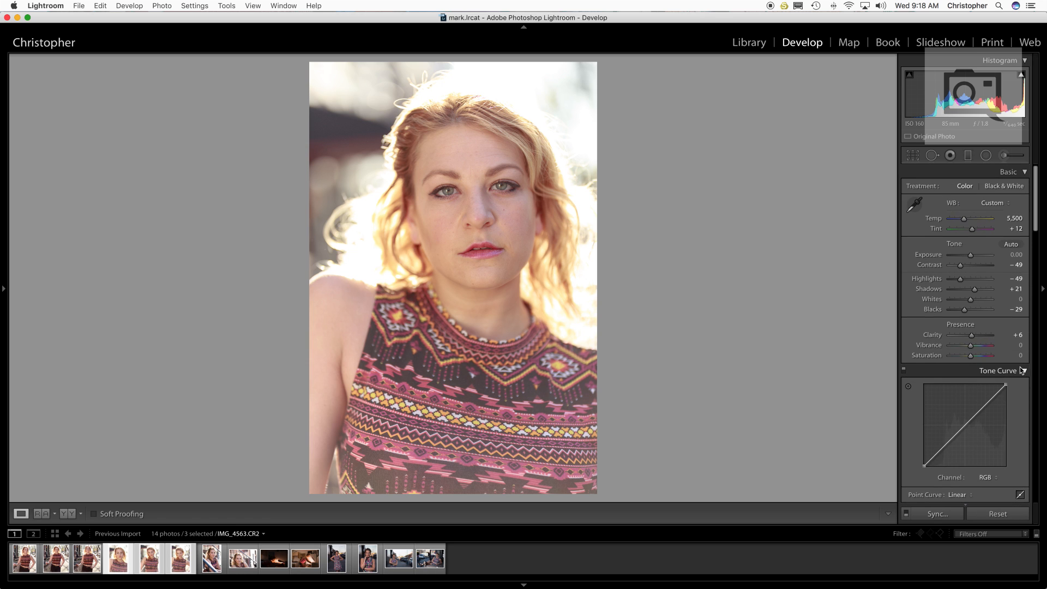
scroll(1022, 371, "down", 10)
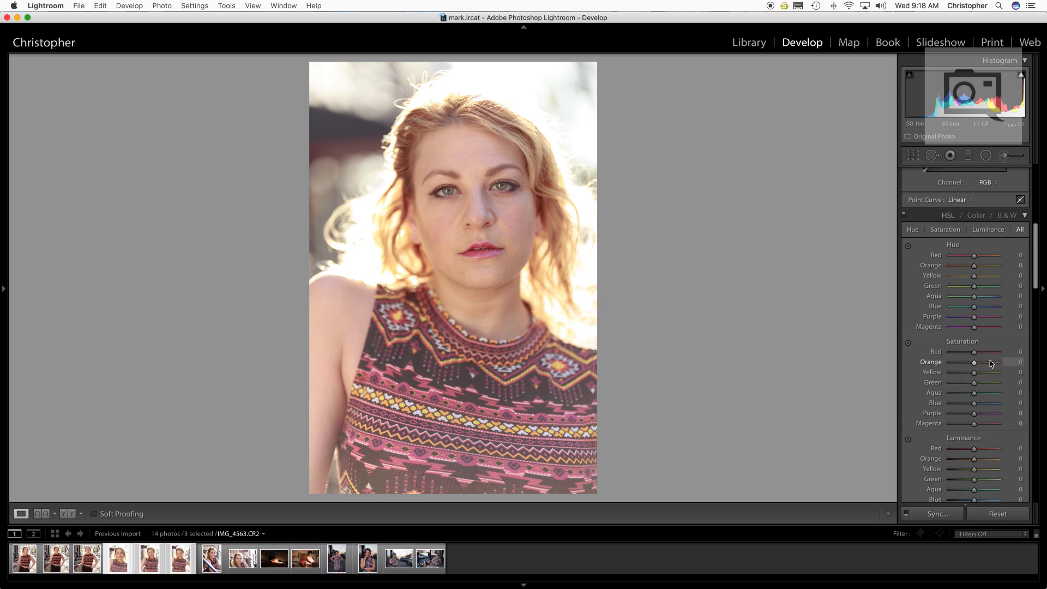
left_click_drag(976, 356, 996, 357)
mouse_move(995, 357)
left_mouse_down()
mouse_move(1025, 361)
mouse_move(977, 362)
left_mouse_up()
scroll(974, 393, "down", 2)
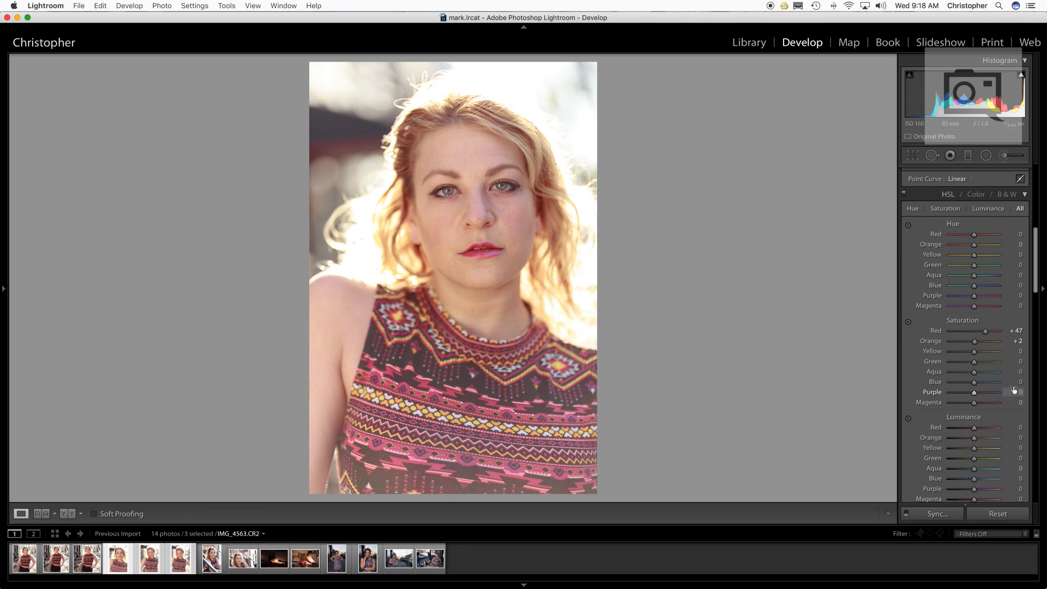
Set the luminance of IMG_4563 to Red +43 and Orange +21, and its saturation to Purple +94 and Yellow +30.
mouse_move(975, 419)
left_mouse_down()
mouse_move(996, 419)
mouse_move(980, 422)
mouse_move(986, 408)
left_mouse_up()
left_click_drag(974, 372, 997, 370)
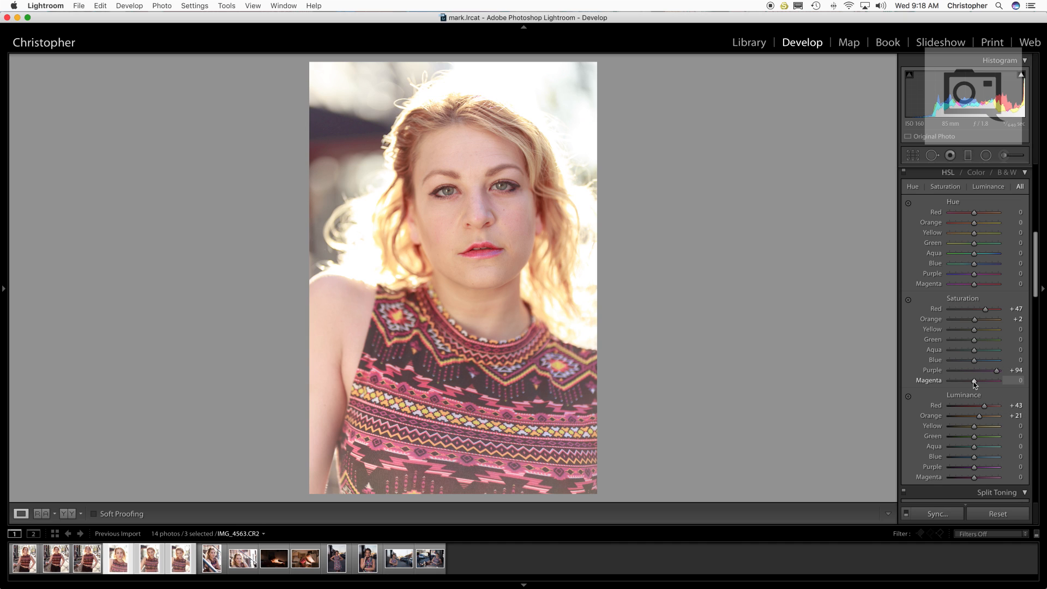
left_click_drag(975, 331, 947, 337)
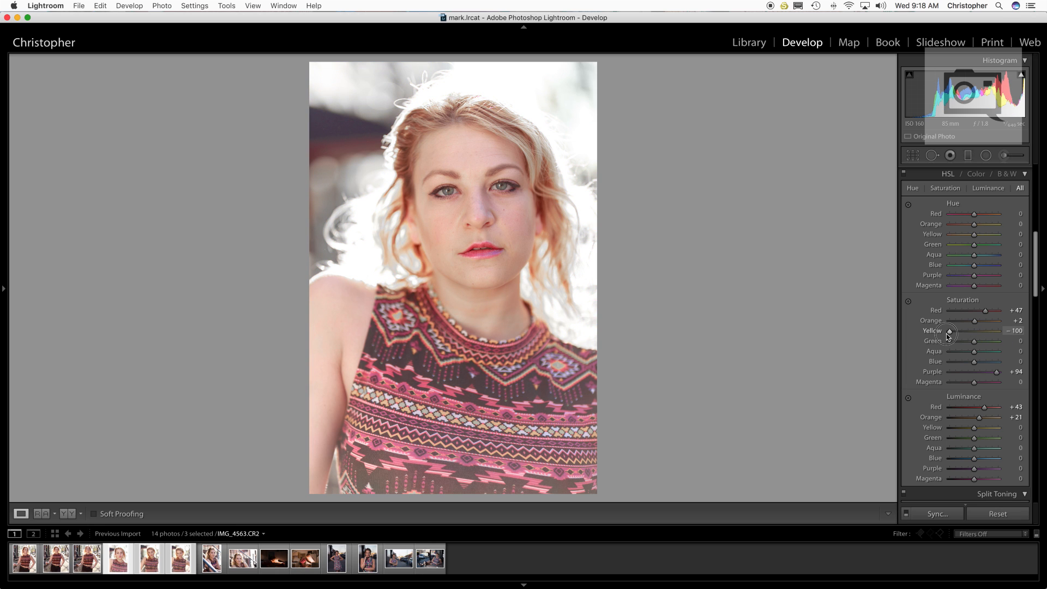
left_click_drag(948, 336, 985, 338)
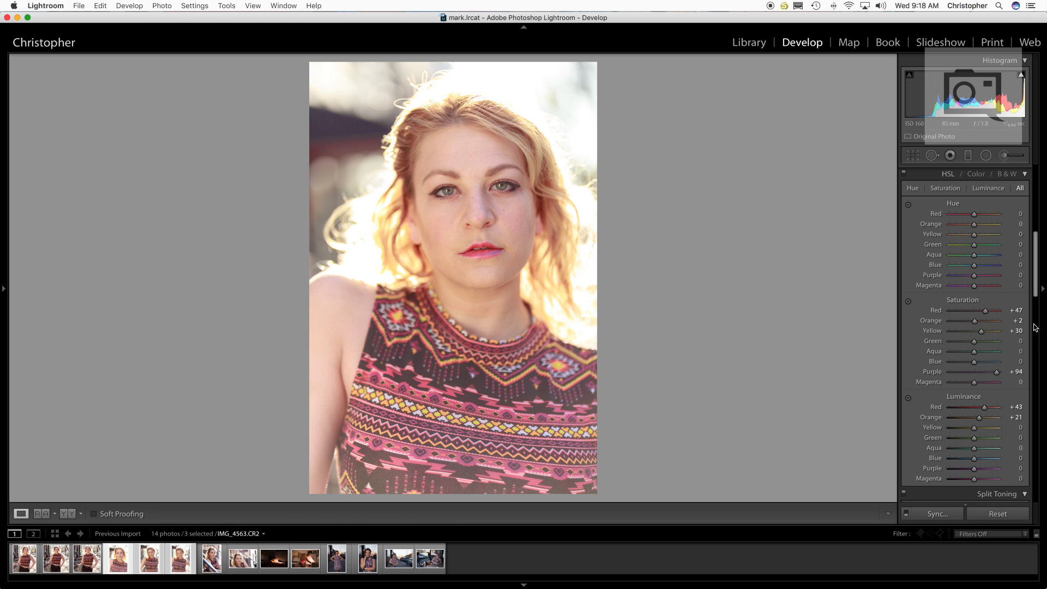
Apply the Auto Upright correction to IMG_4563.
scroll(1035, 327, "down", 10)
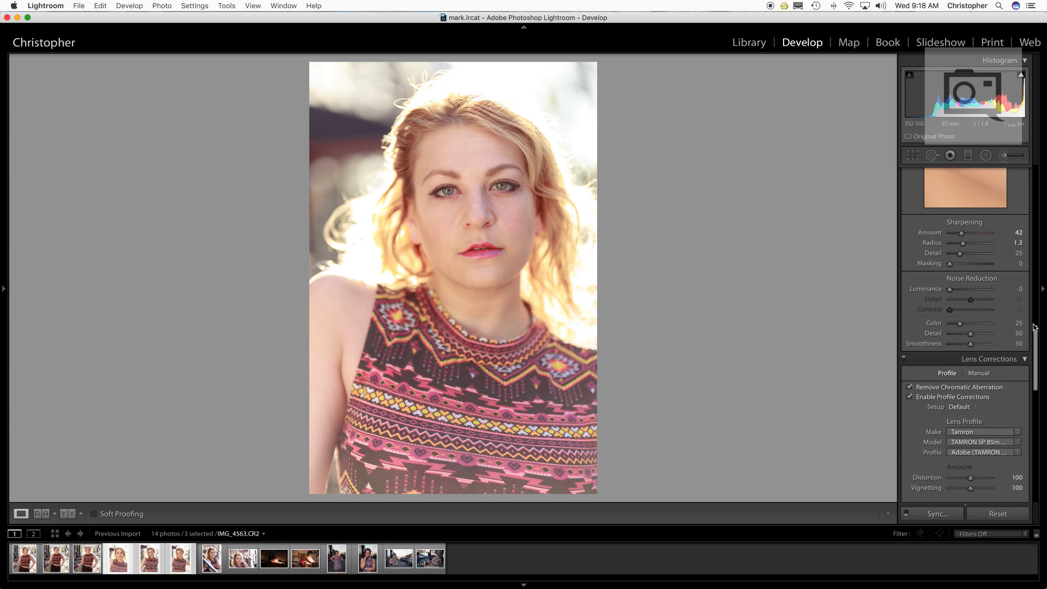
left_click_drag(1036, 328, 1031, 347)
scroll(970, 325, "down", 5)
left_click(970, 324)
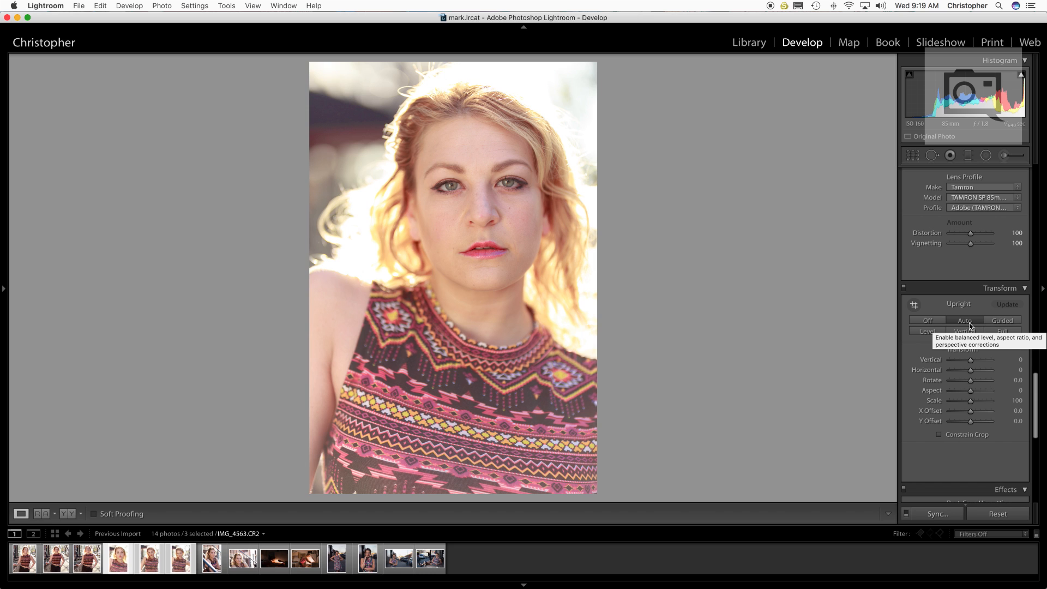
Lighten the edges of IMG_4563 with a Highlight Priority post-crop vignette amount of +17.
scroll(1035, 401, "down", 6)
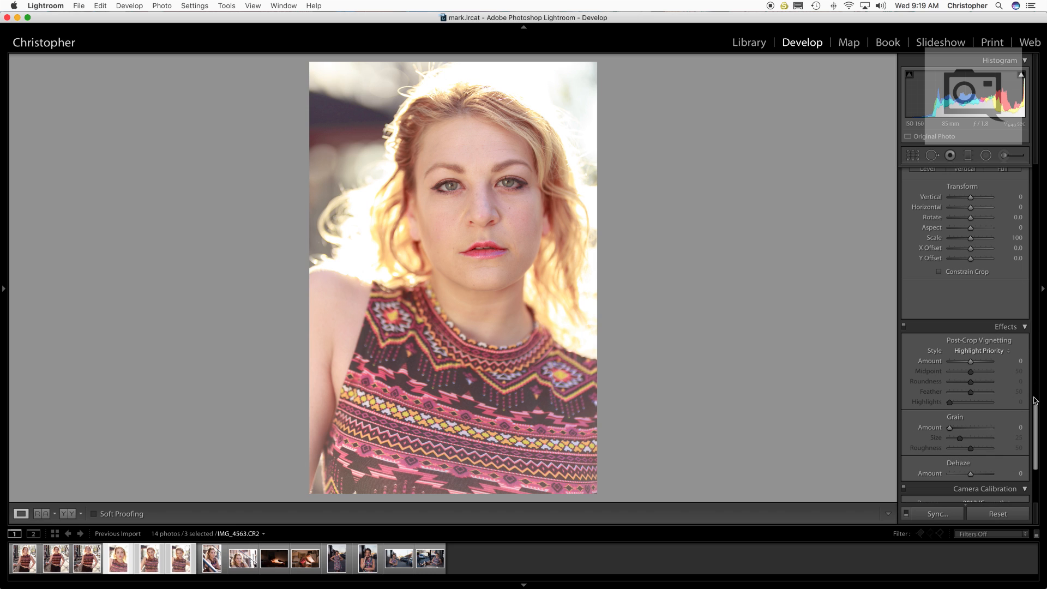
mouse_move(970, 361)
left_mouse_down()
mouse_move(989, 364)
mouse_move(966, 363)
mouse_move(978, 368)
left_mouse_up()
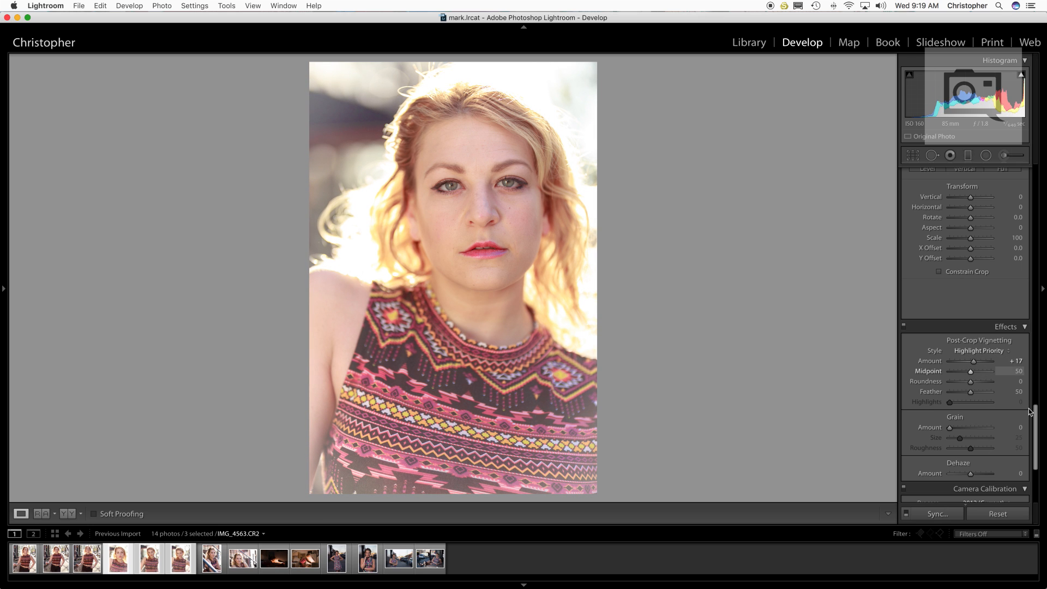
scroll(1035, 412, "down", 5)
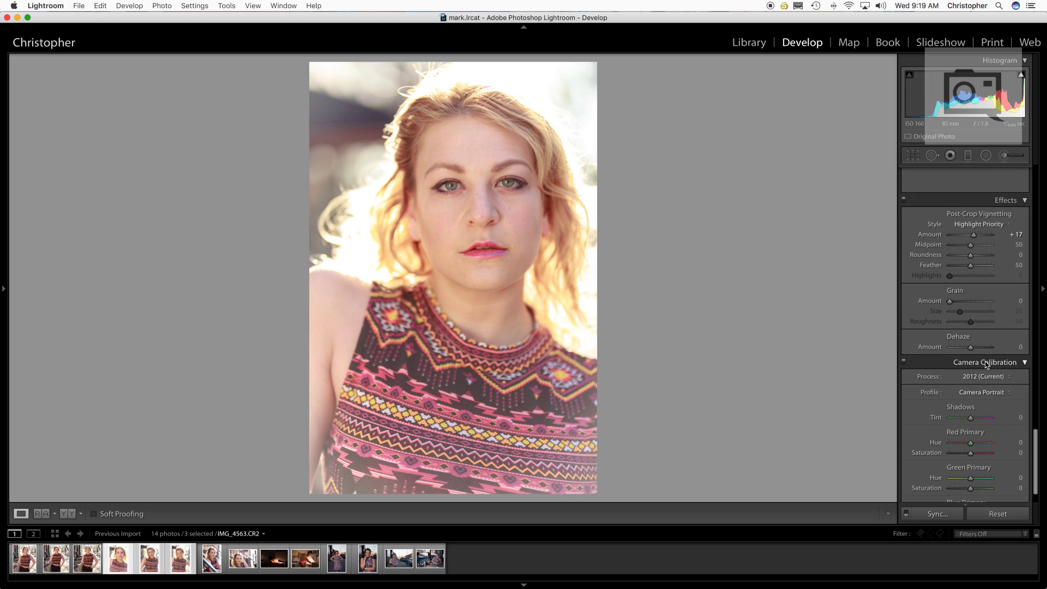
scroll(1022, 385, "down", 1)
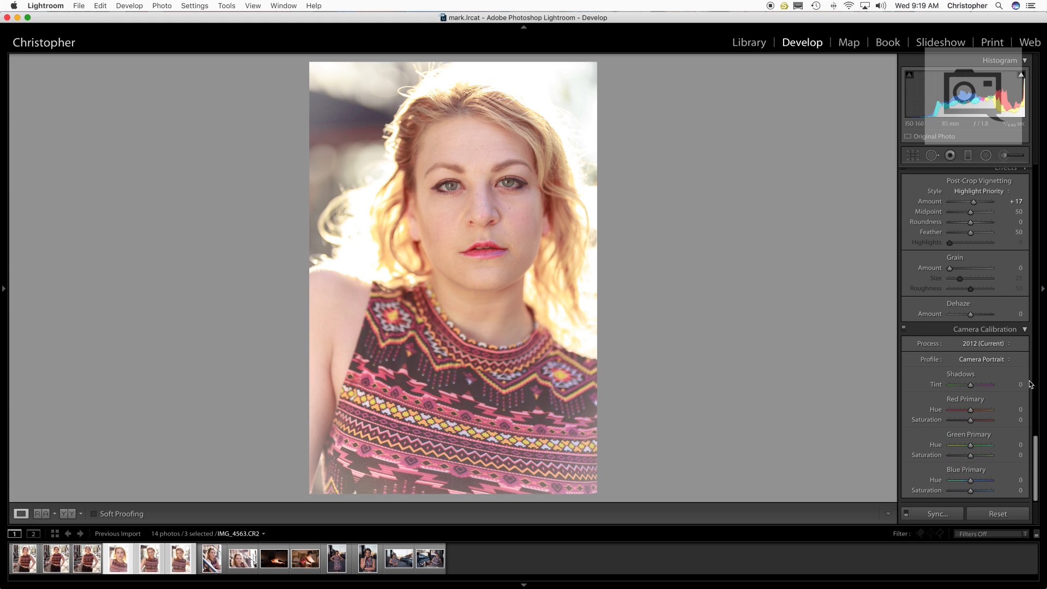
Synchronize the settings of IMG_4563 to the other two close-up portraits and check IMG_4564 and IMG_4565.
scroll(1026, 385, "up", 10)
scroll(1029, 384, "up", 10)
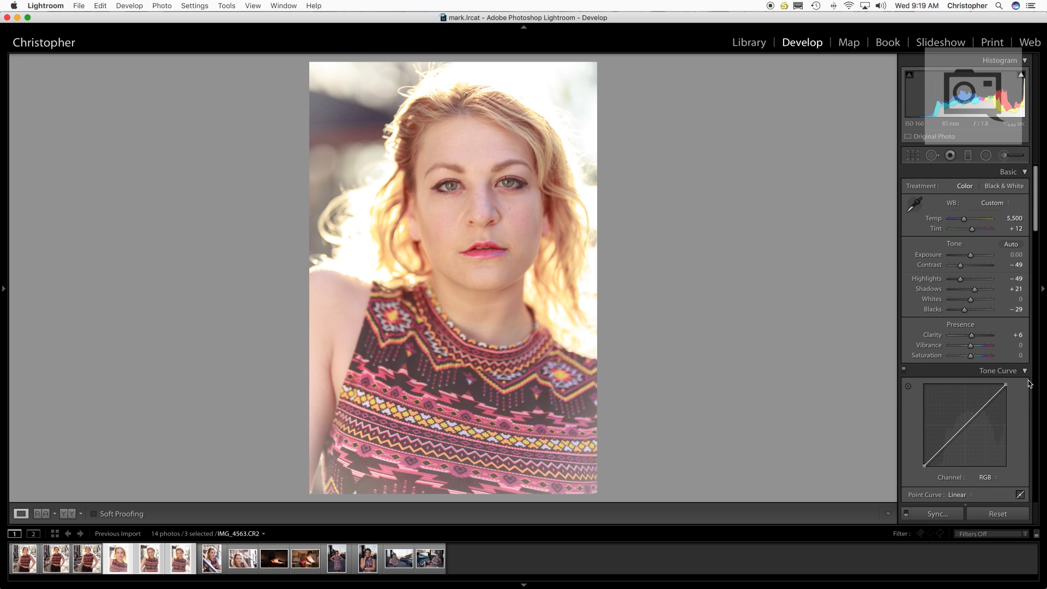
scroll(1026, 354, "down", 5)
scroll(1026, 358, "down", 1)
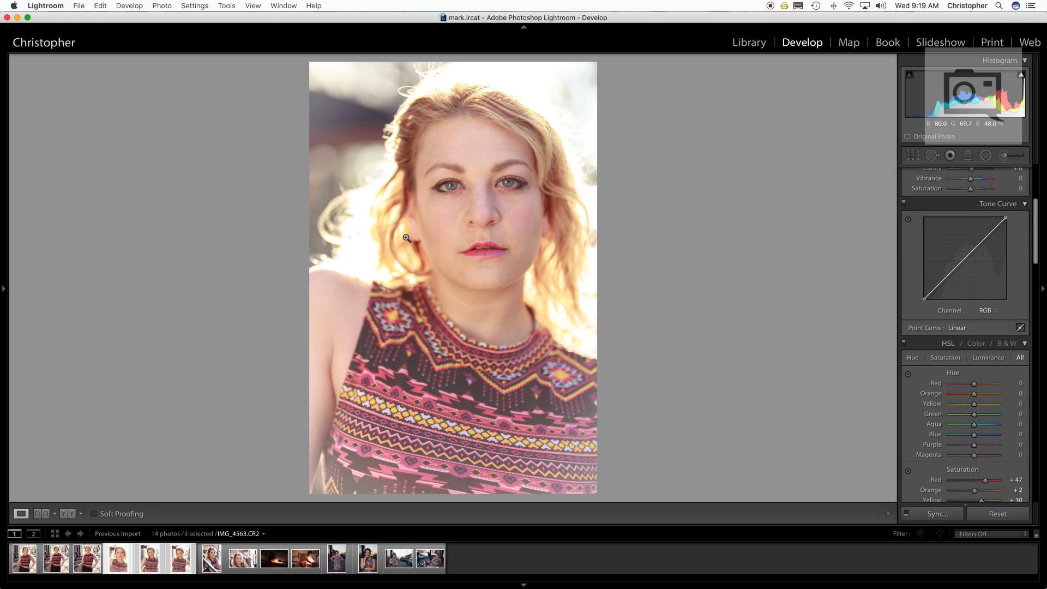
left_click(937, 514)
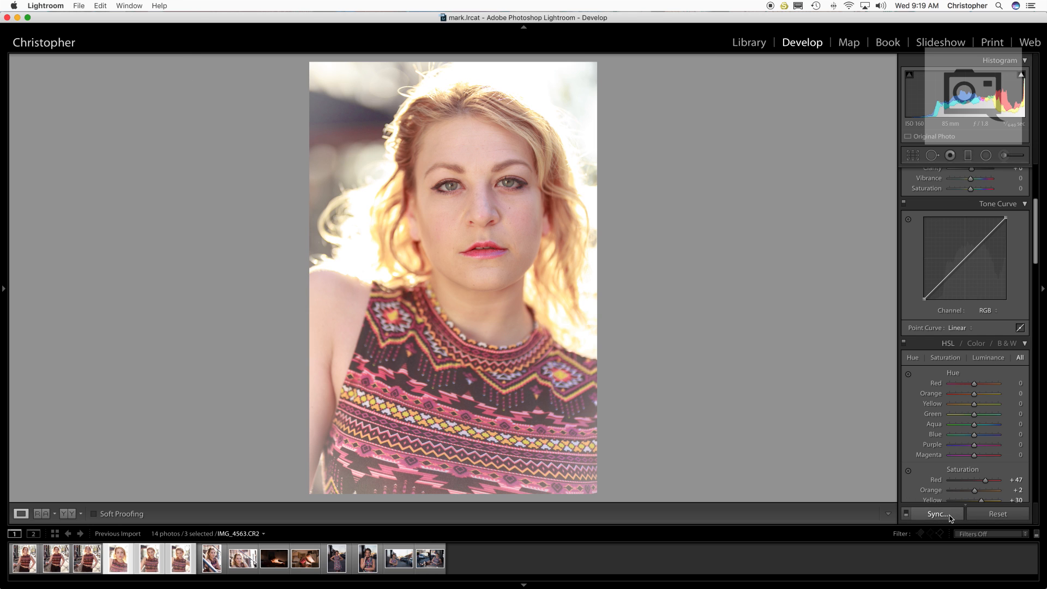
left_click(783, 243)
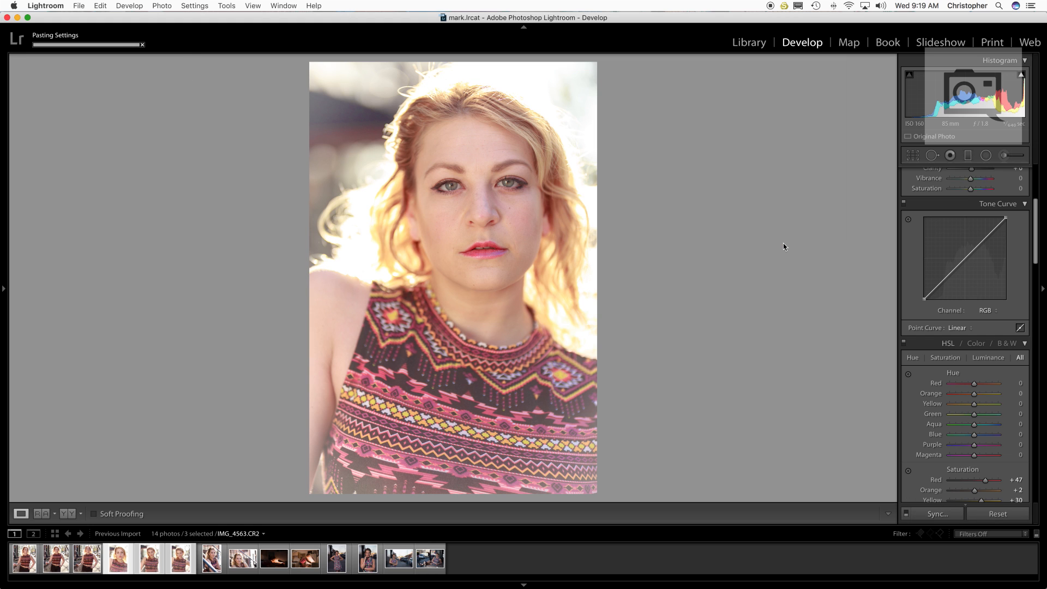
key("Right")
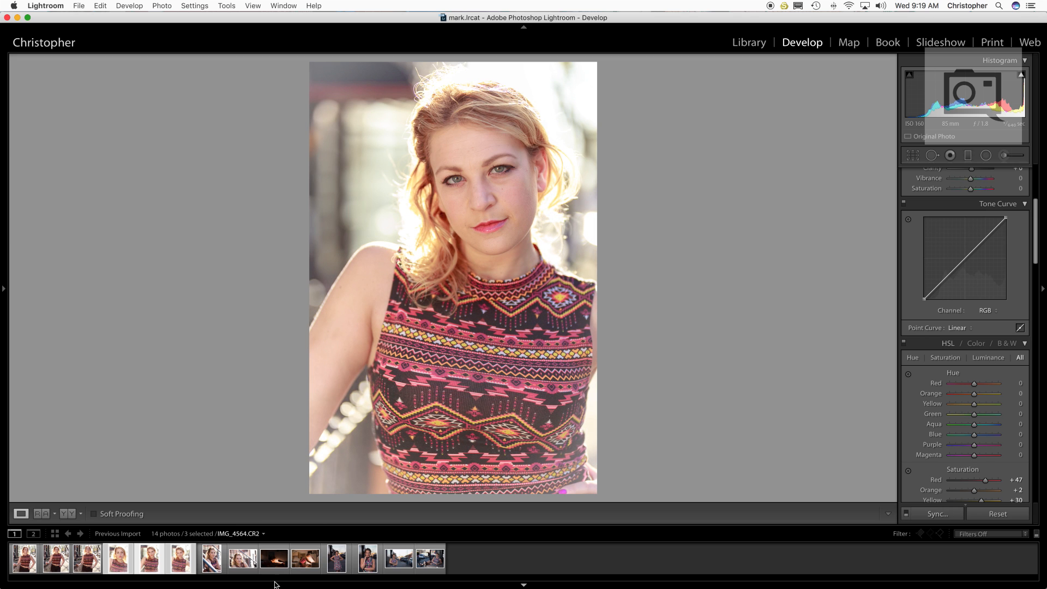
key("Right")
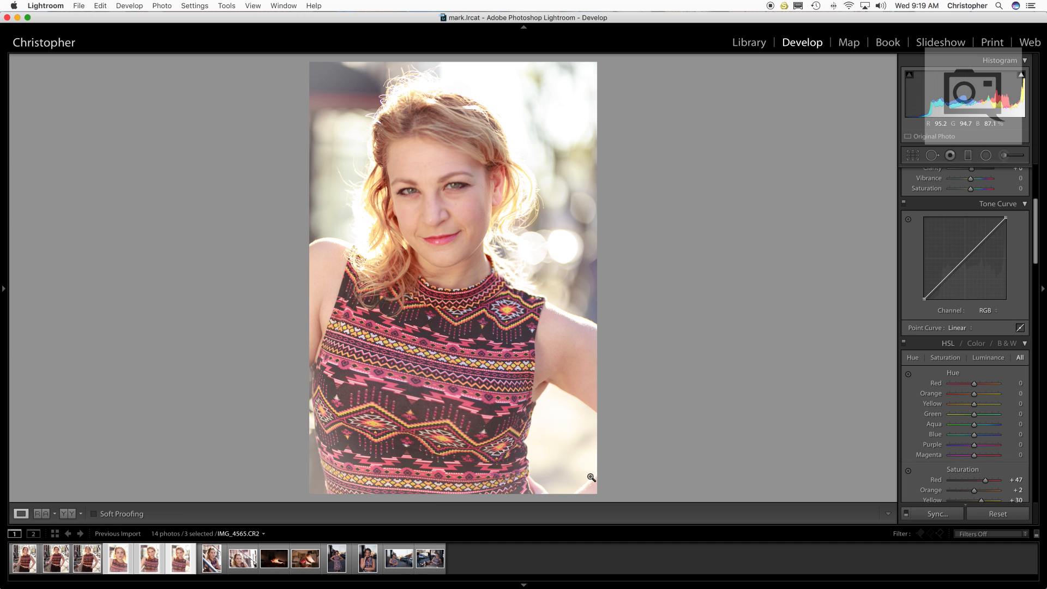
Apply the PBCM 2014 Fashion Pop preset to the stair-railing portrait IMG_4575 and synchronize its settings to IMG_4577.
left_click(219, 561)
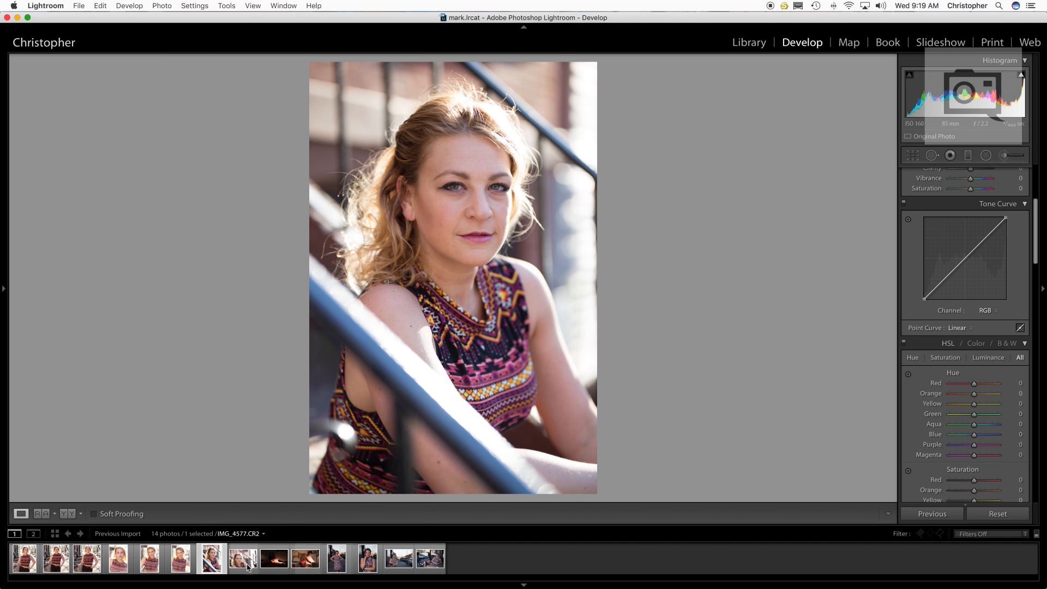
left_click(249, 565, "super")
scroll(1030, 301, "down", 15)
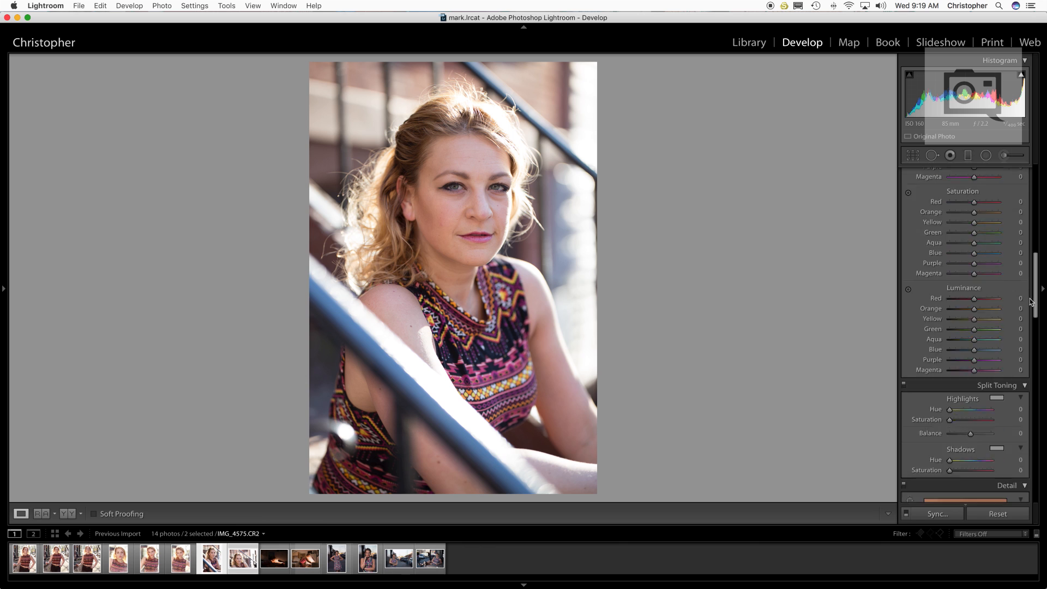
scroll(1031, 302, "up", 10)
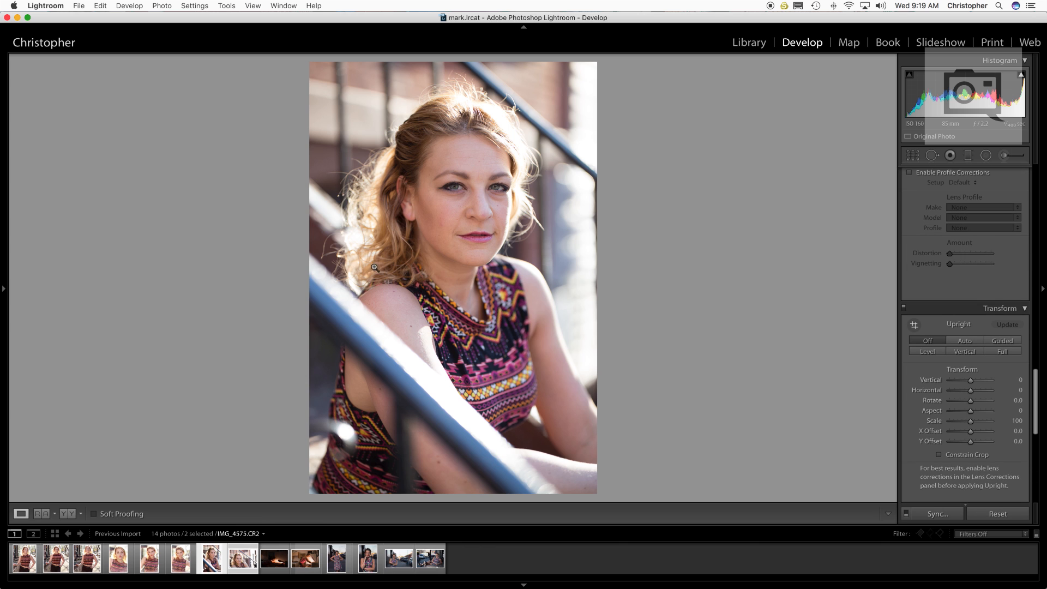
left_click(4, 289)
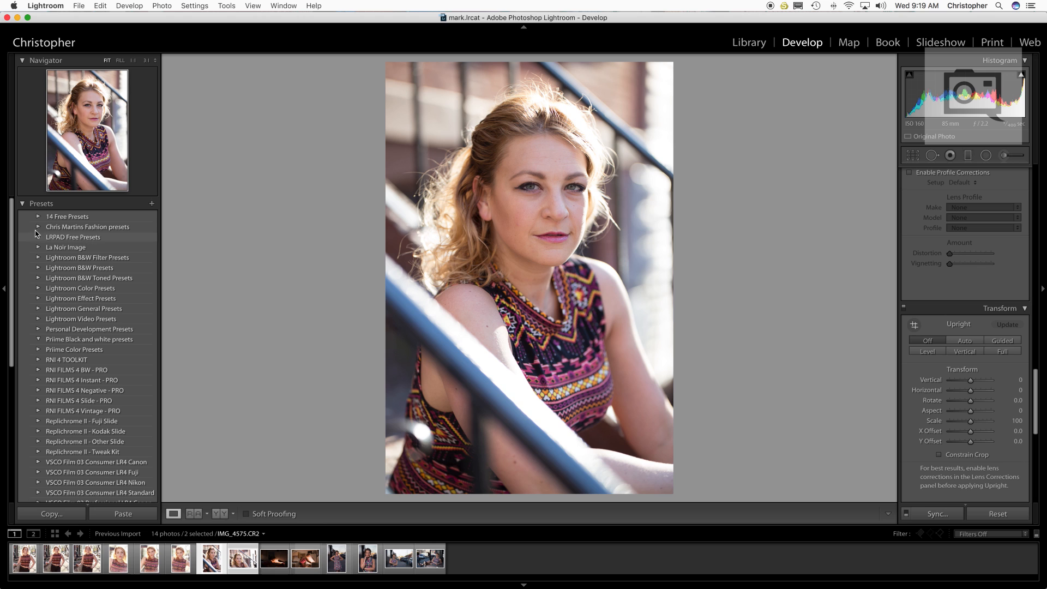
left_click(38, 227)
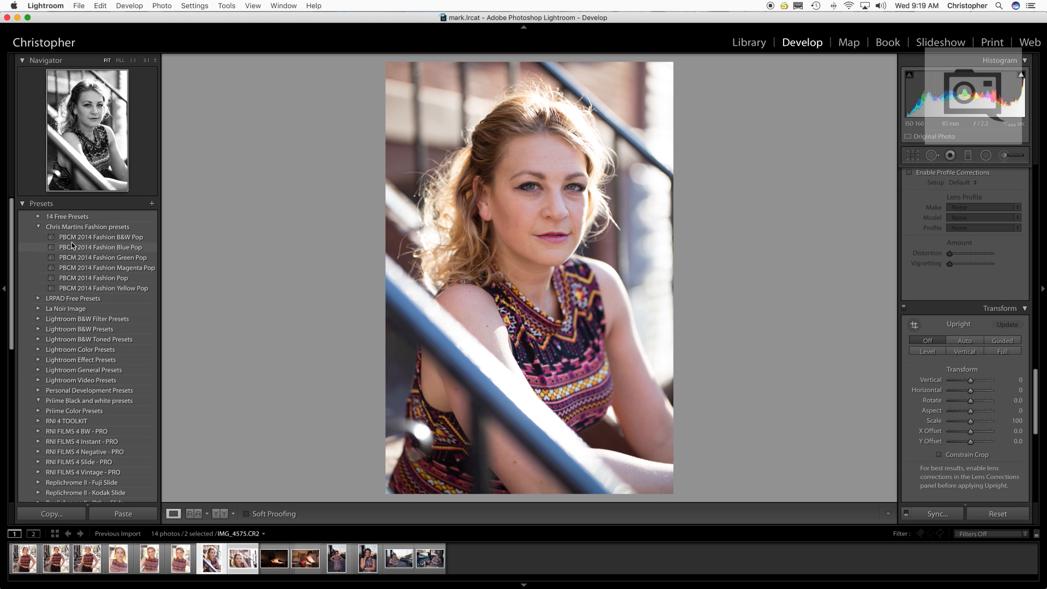
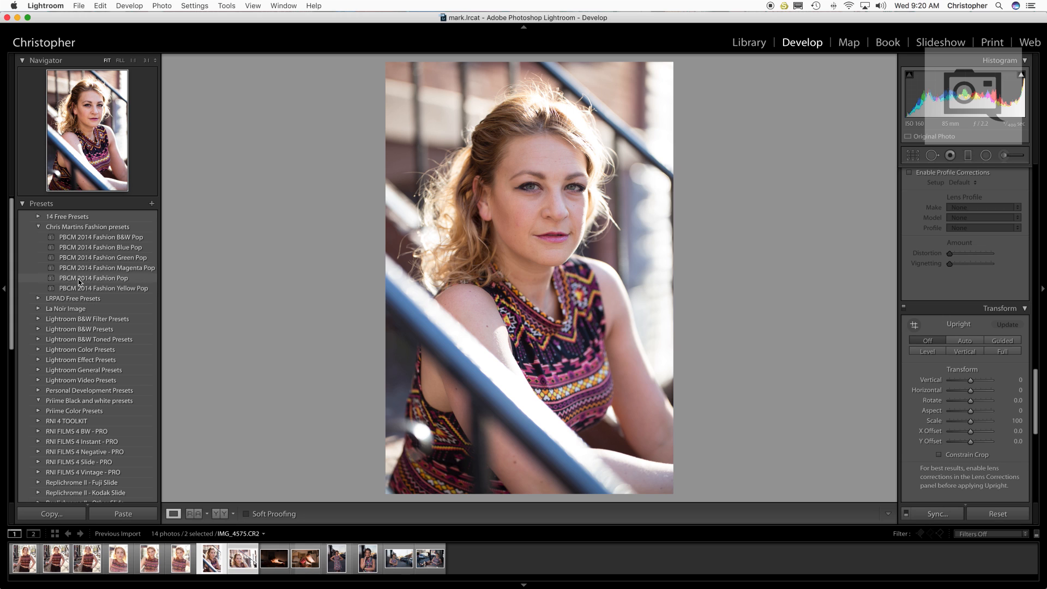
left_click(80, 279)
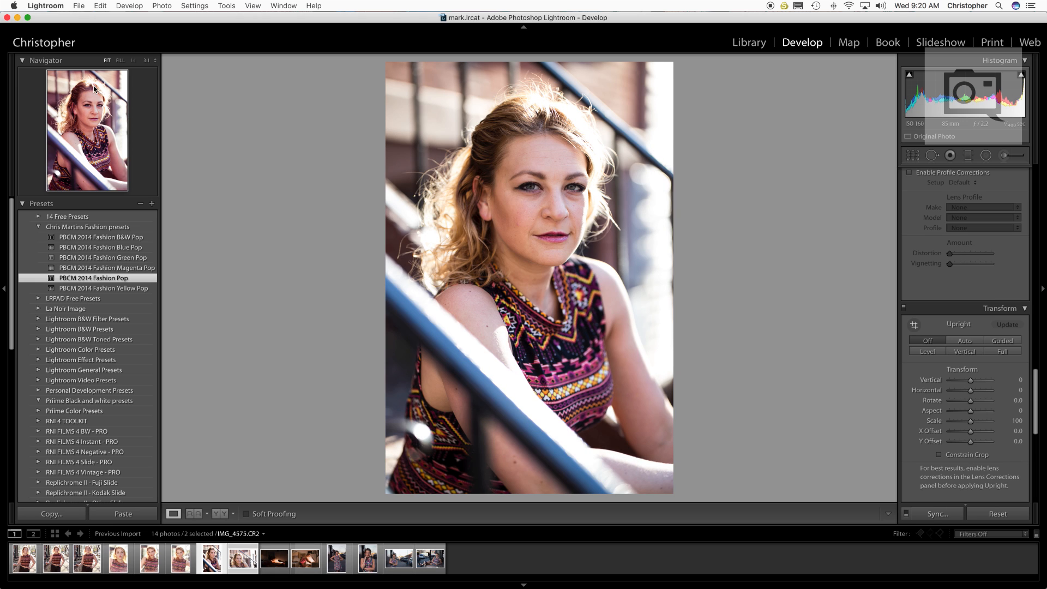
left_click(937, 514)
left_click(789, 243)
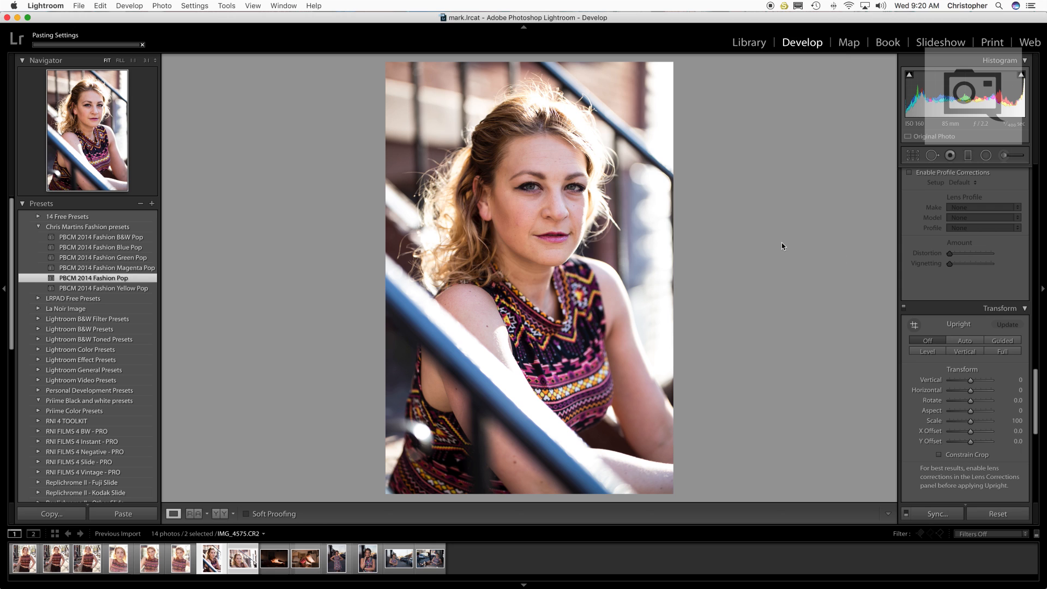
Compare the two kitchen photos and bring up the Basic adjustments of the darker one, IMG_4591.
left_click(288, 564)
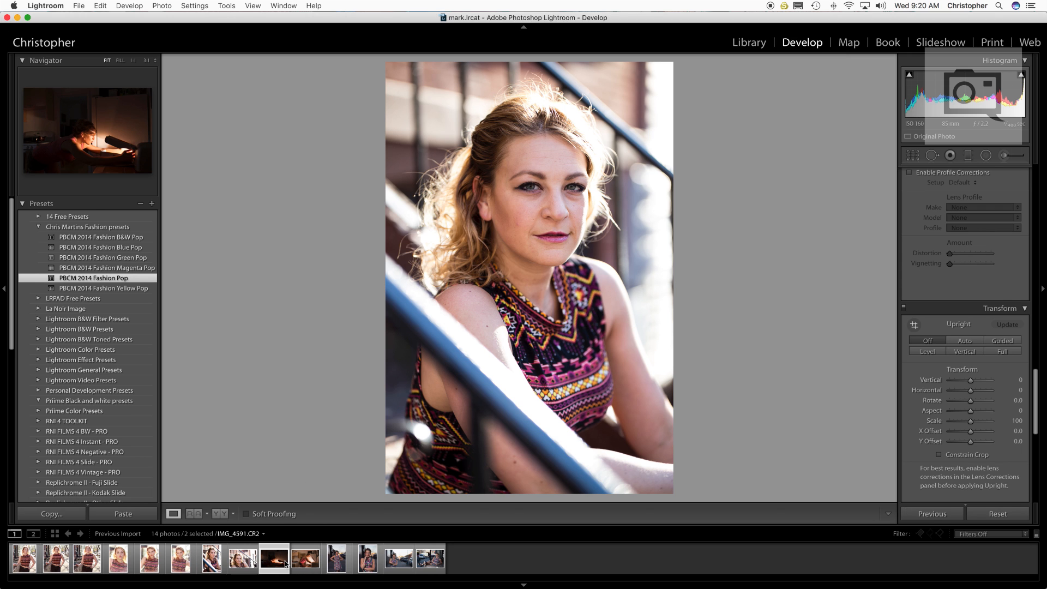
left_click(306, 562)
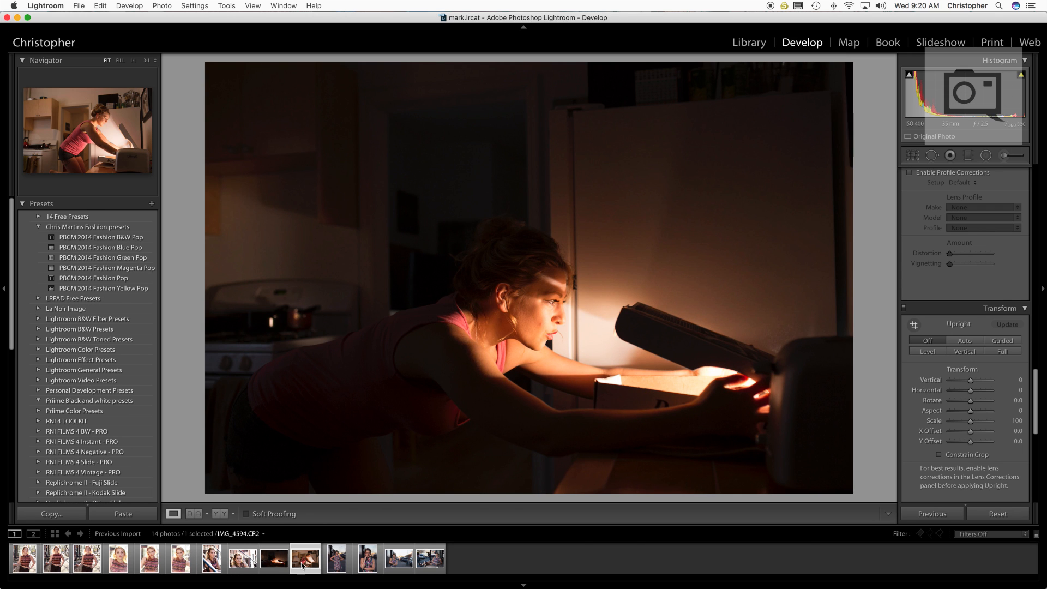
left_click(276, 564)
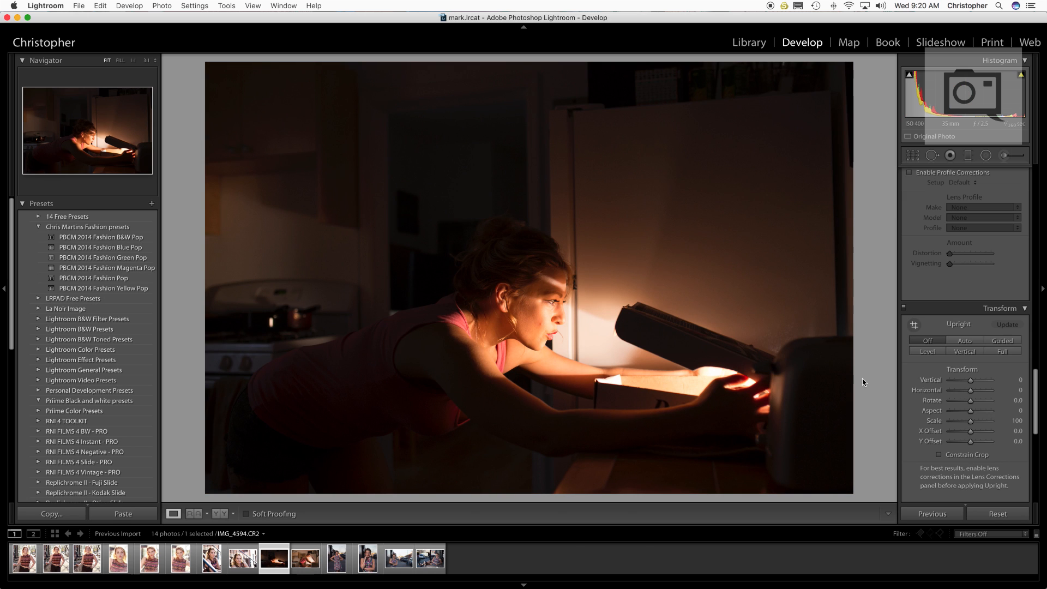
scroll(1039, 376, "up", 10)
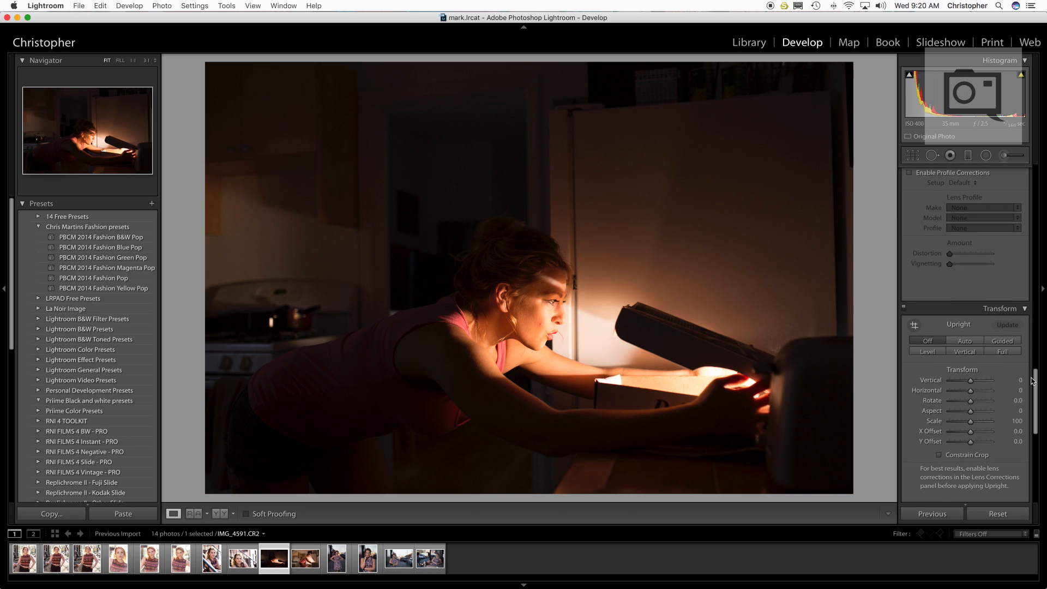
scroll(1032, 382, "up", 2)
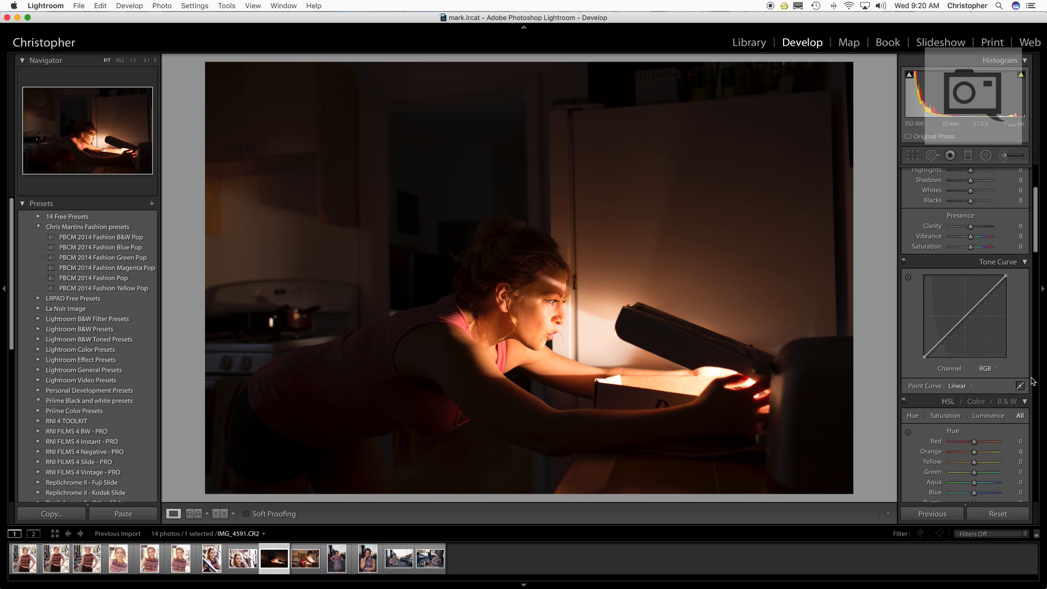
scroll(1032, 382, "down", 5)
scroll(1031, 381, "up", 10)
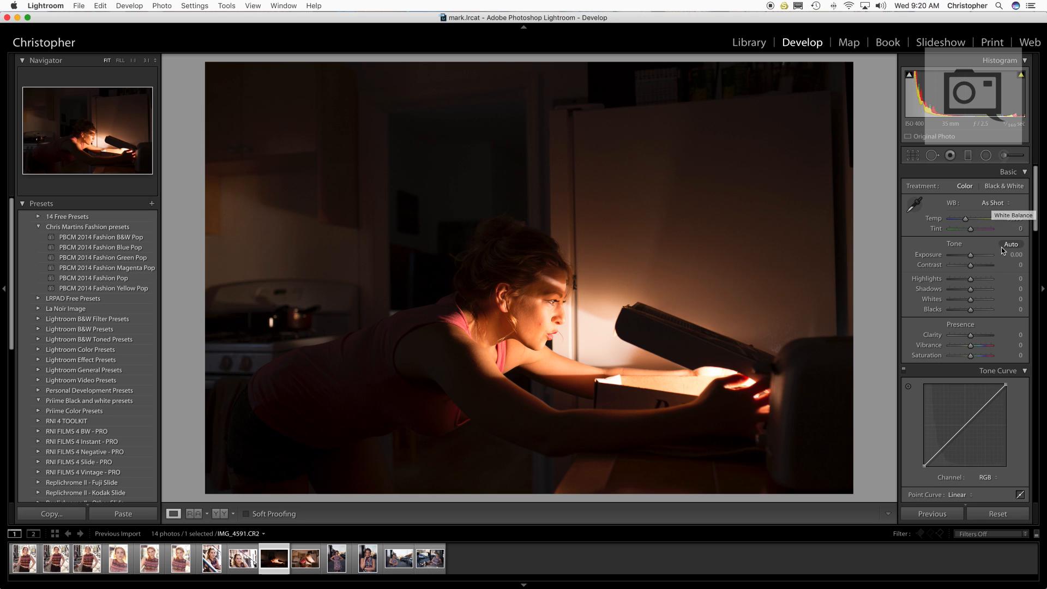
Try a cooler white balance temperature of 3,200 on IMG_4591.
left_click(1013, 219)
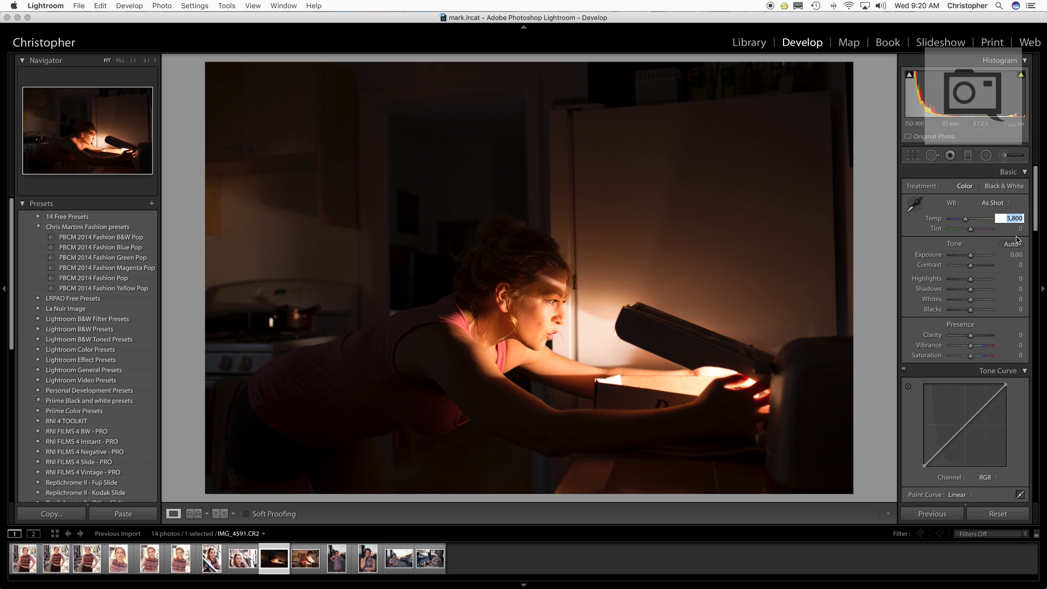
type("55")
key("Return")
left_click(1013, 218)
type("3,20")
type("0")
key("Return")
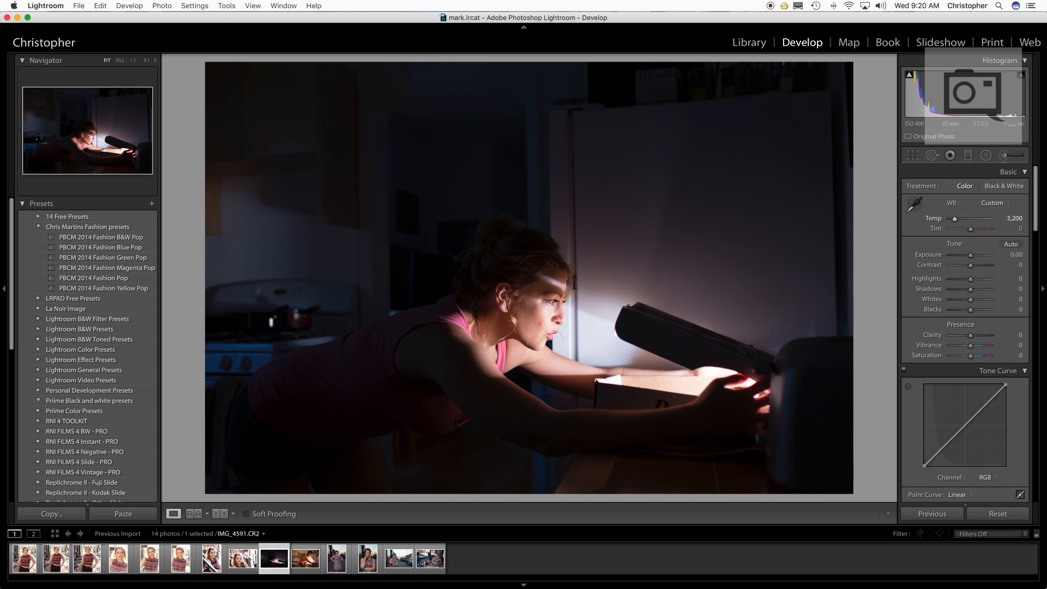
Set the Basic adjustments of IMG_4591 to temperature 5,500, shadows +100, whites +18, blacks −4 and clarity +17.
left_click(1015, 219)
type("5500")
key("Return")
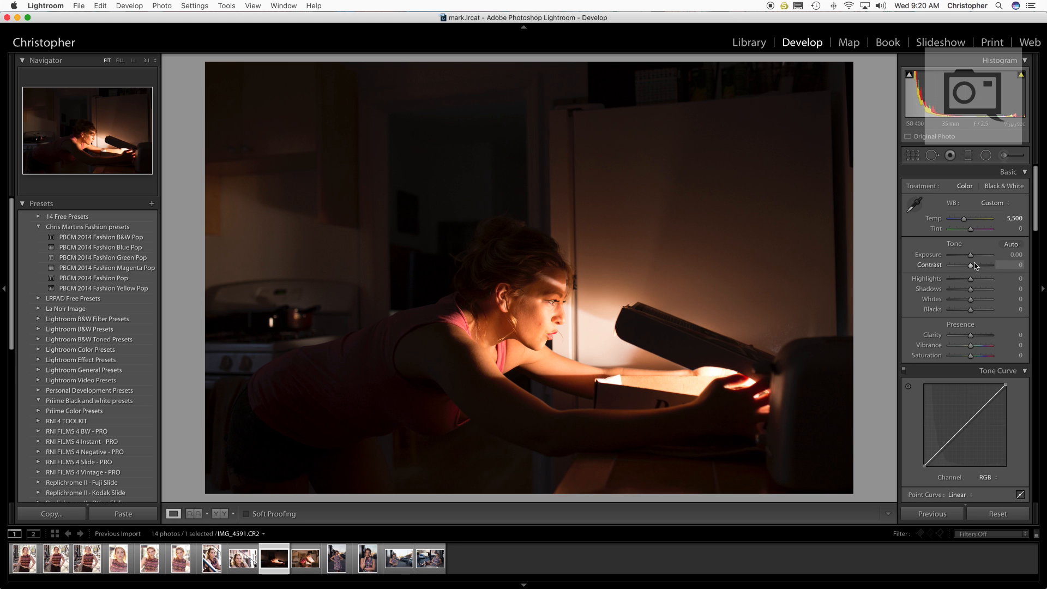
left_click_drag(970, 288, 993, 290)
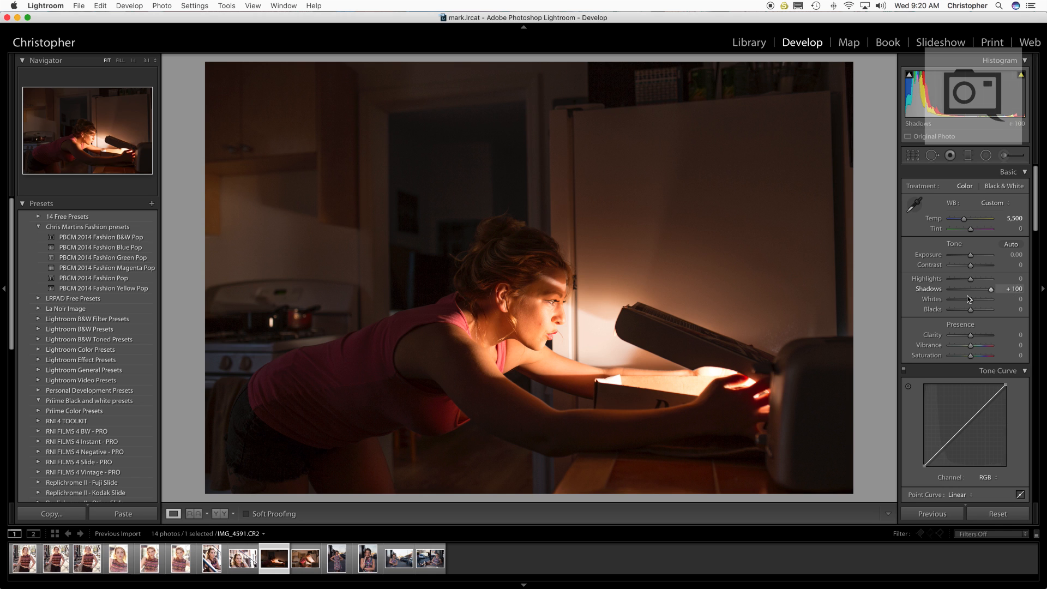
left_click_drag(971, 299, 976, 337)
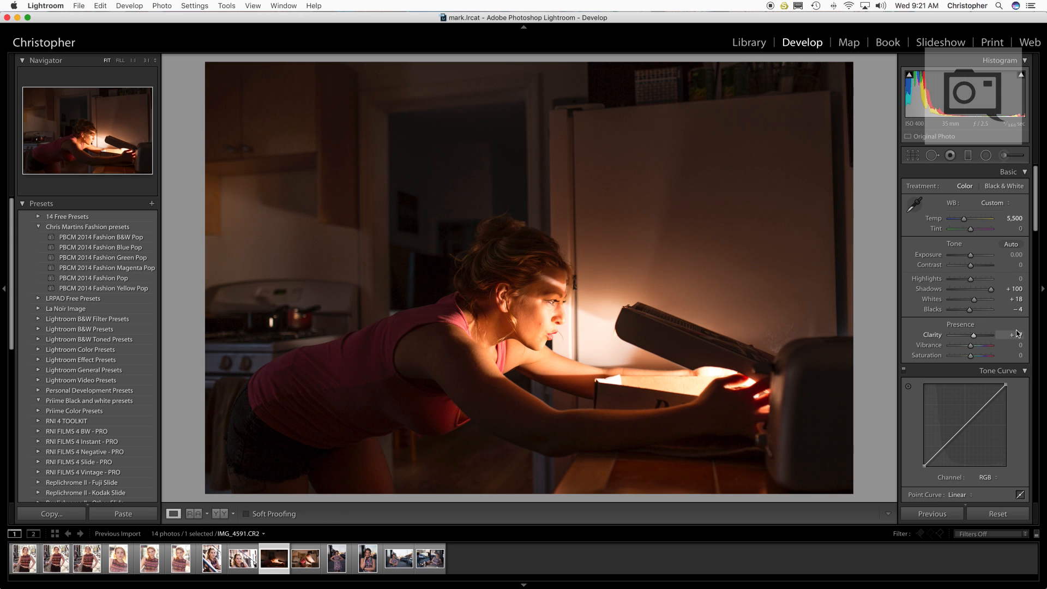
Raise the blue saturation of IMG_4591 to +100 in the HSL adjustments.
scroll(1018, 330, "down", 10)
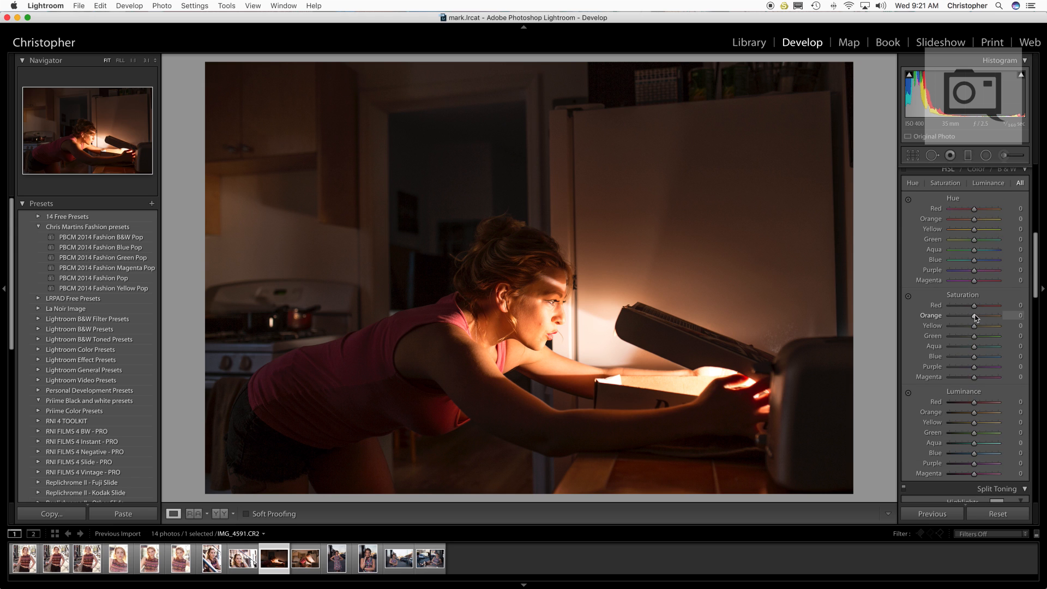
scroll(1005, 328, "down", 3)
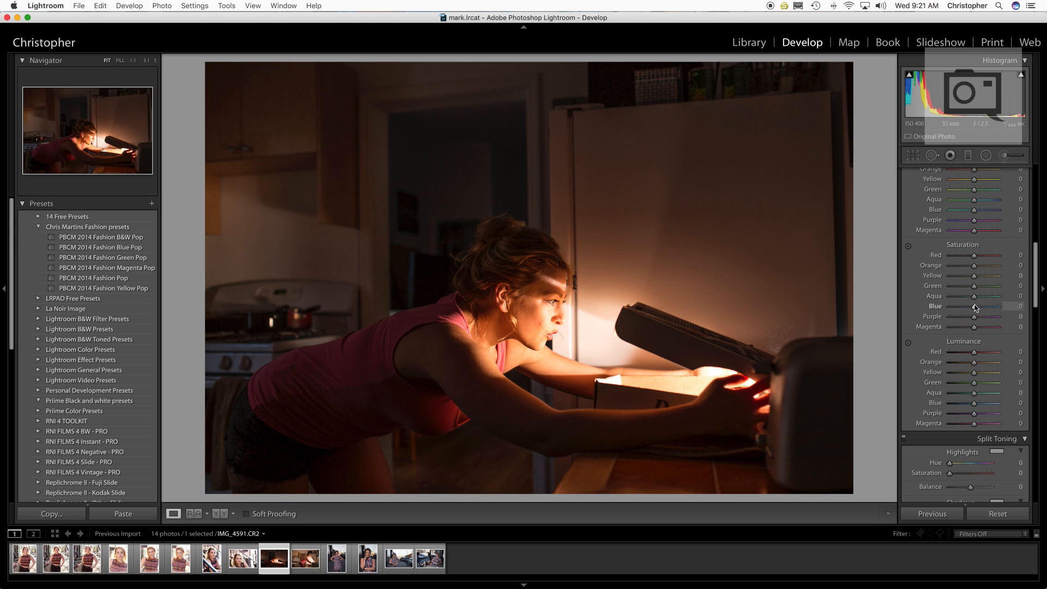
left_click_drag(975, 307, 1016, 309)
scroll(1004, 222, "down", 1)
scroll(1004, 222, "down", 3)
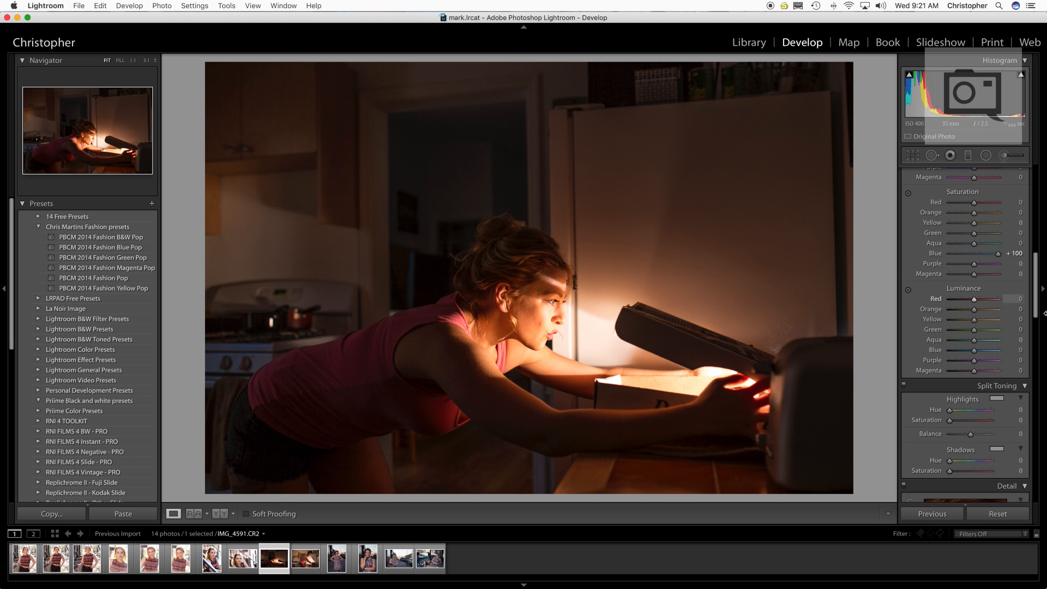
Remove chromatic aberration and enable lens profile corrections for IMG_4591.
scroll(1030, 311, "down", 10)
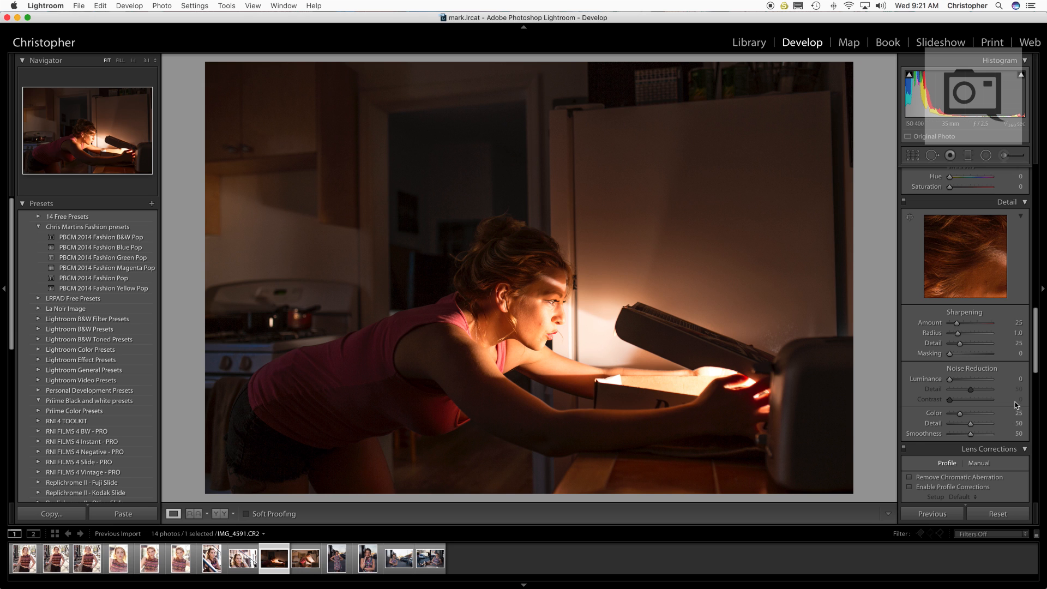
scroll(1018, 391, "down", 5)
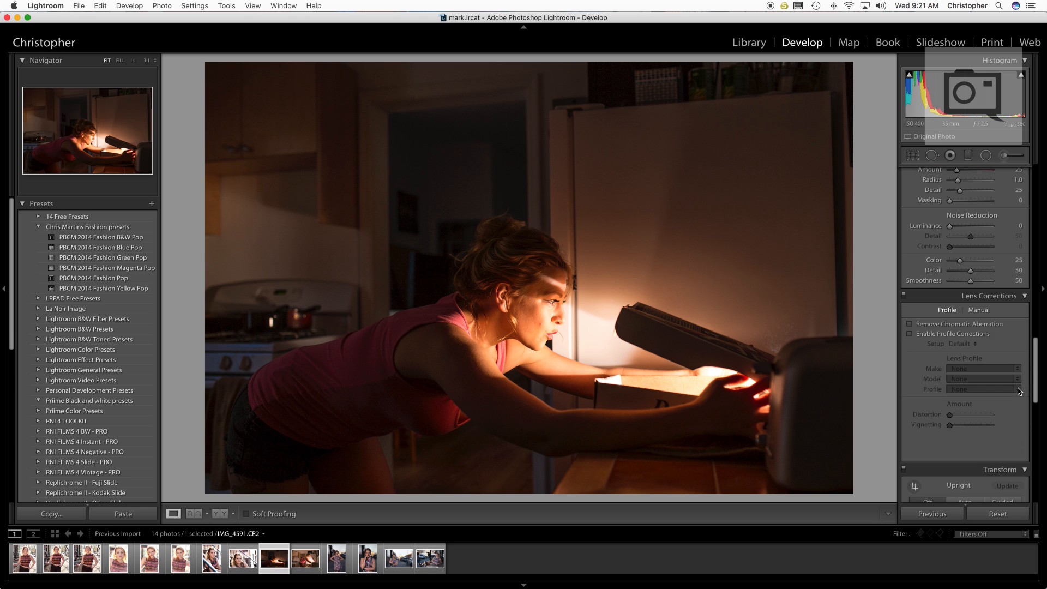
left_click(921, 324)
left_click(924, 334)
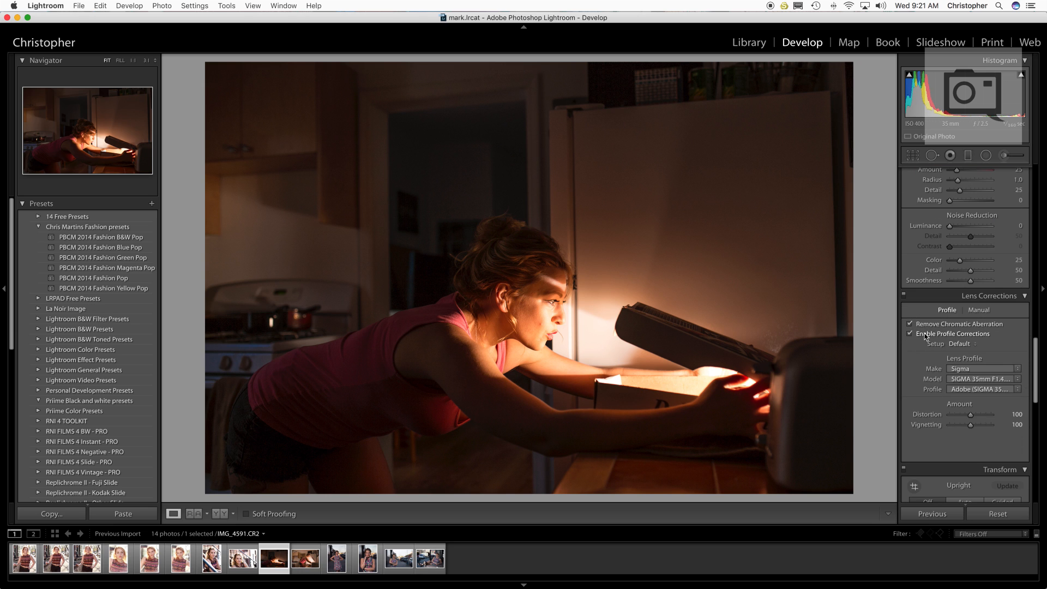
Darken the edges of IMG_4591 with a Highlight Priority post-crop vignette amount of −63 and feather of 53.
scroll(1035, 349, "down", 6)
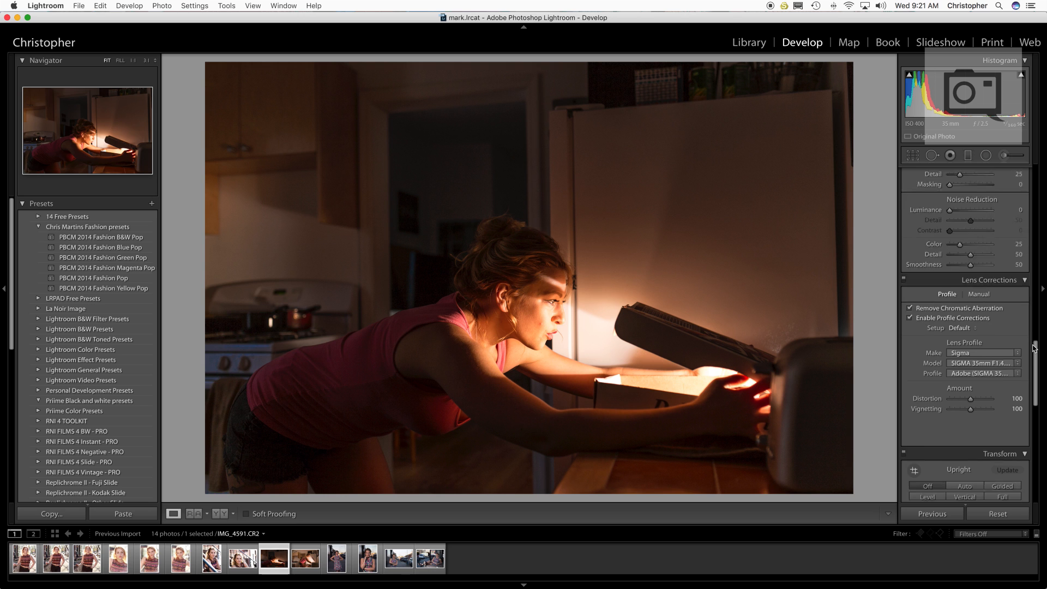
scroll(1035, 349, "down", 9)
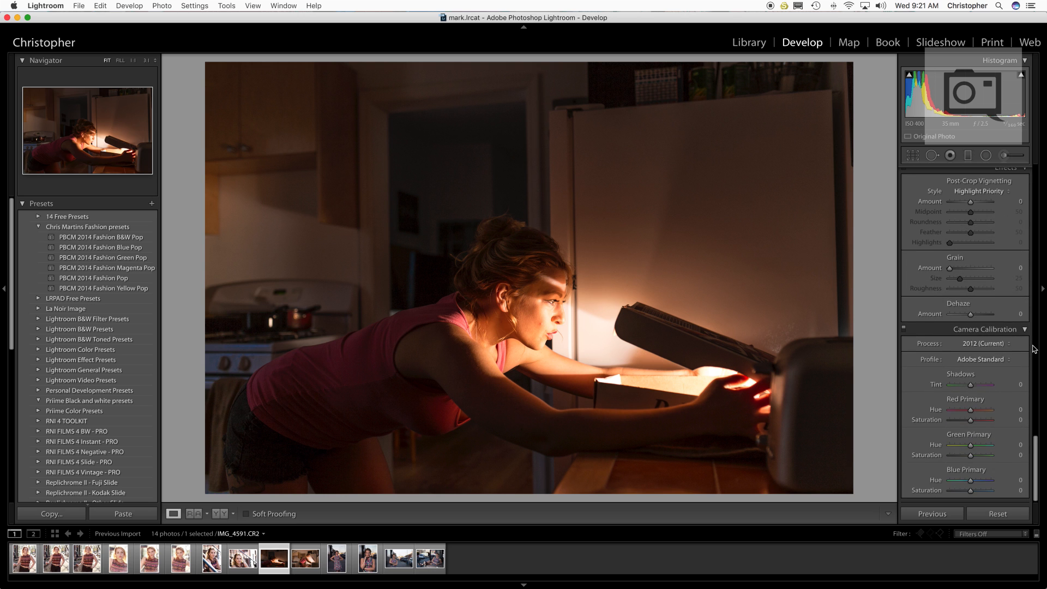
scroll(971, 328, "up", 4)
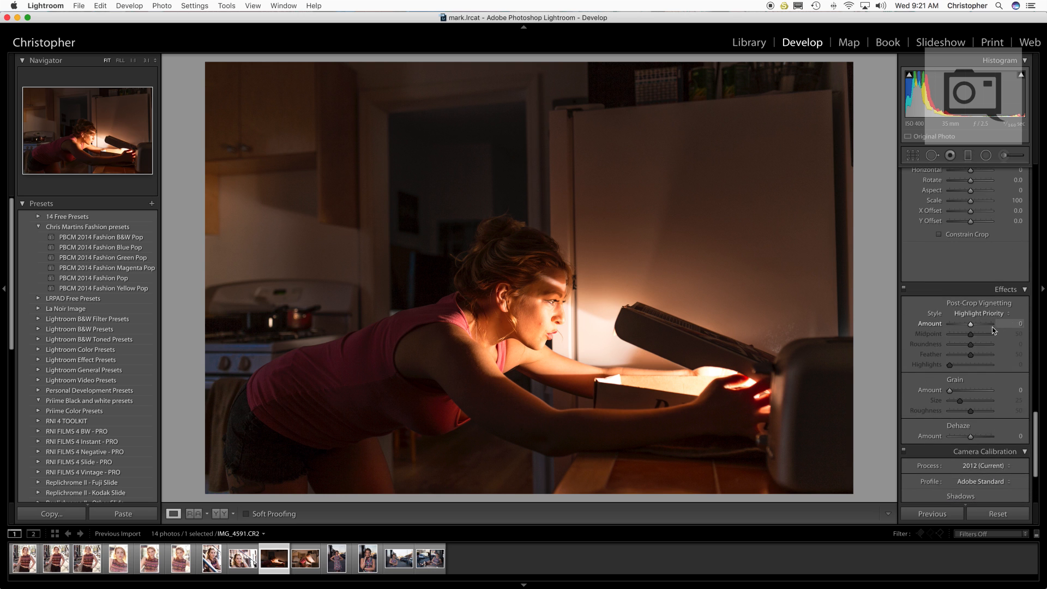
left_click_drag(971, 326, 958, 329)
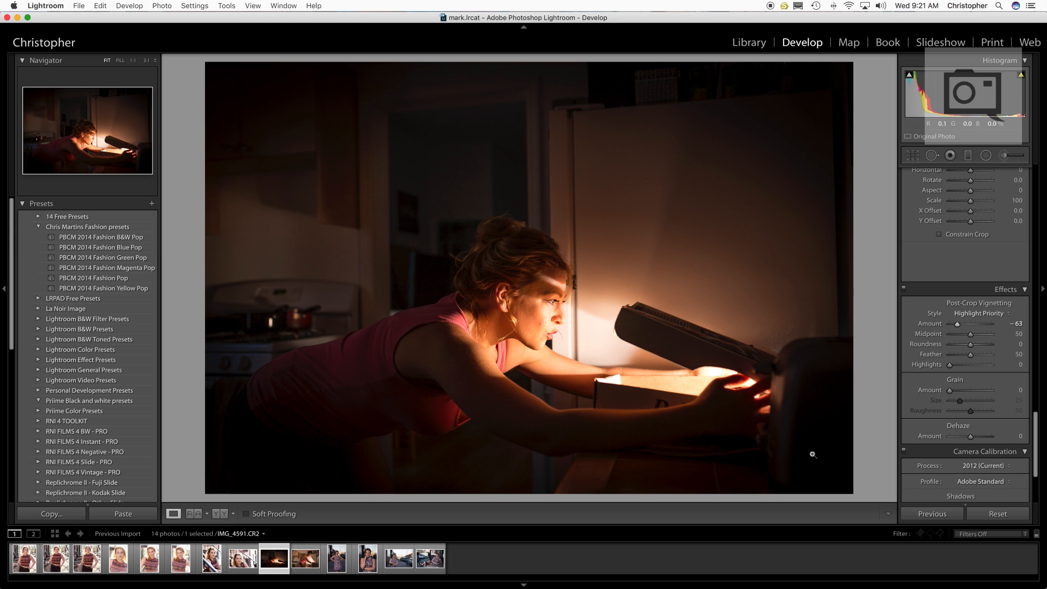
left_click_drag(971, 359, 973, 358)
Change the camera calibration profile of IMG_4591 to Camera Faithful.
scroll(1037, 406, "down", 5)
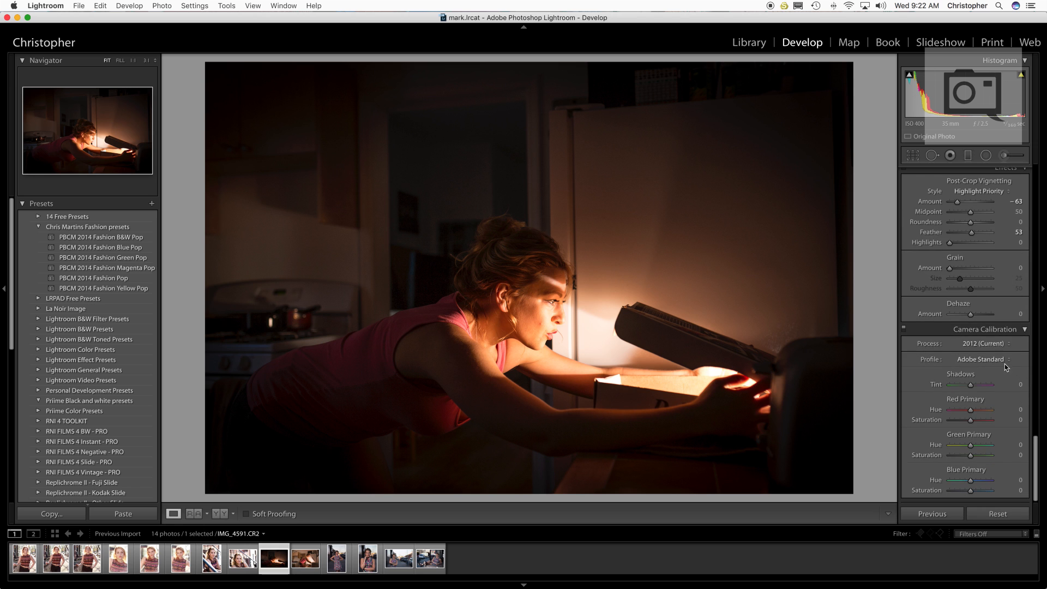
left_click(1007, 365)
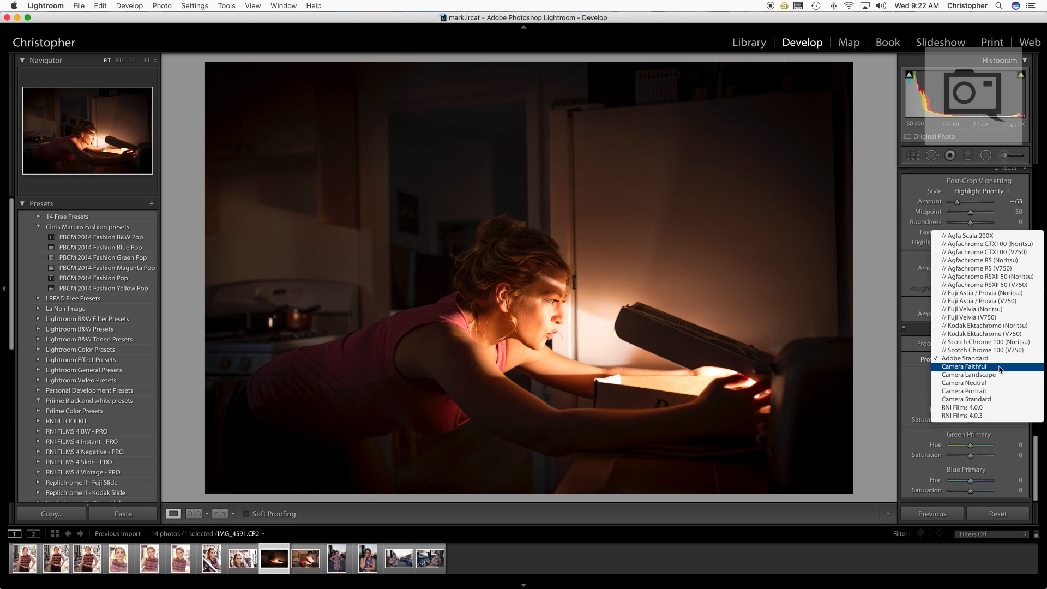
left_click(1001, 367)
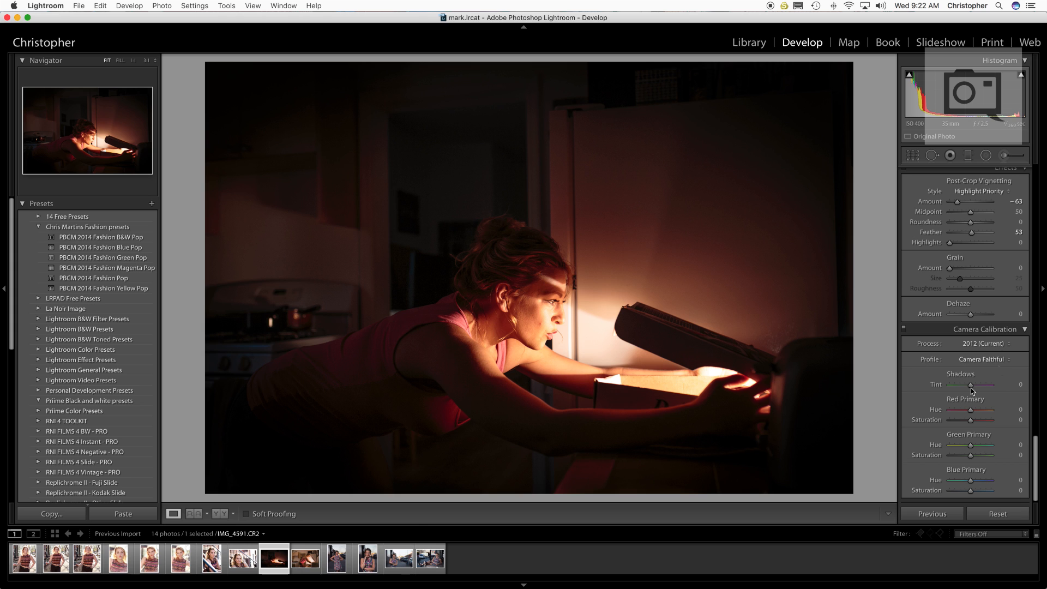
Synchronize the settings of IMG_4591 to the other kitchen photo, IMG_4594.
left_click(305, 559, "super")
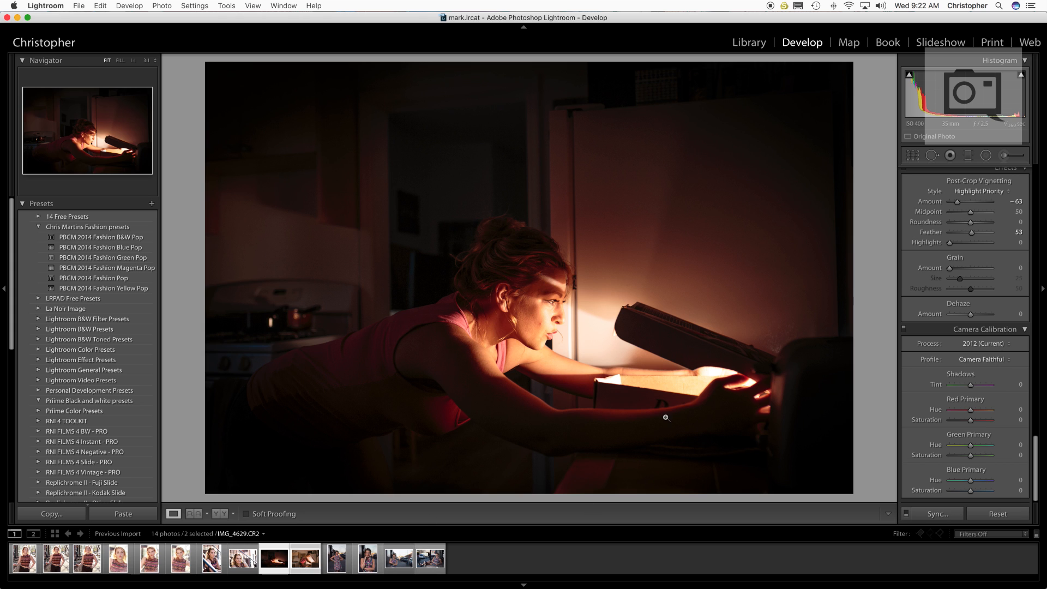
left_click(938, 514)
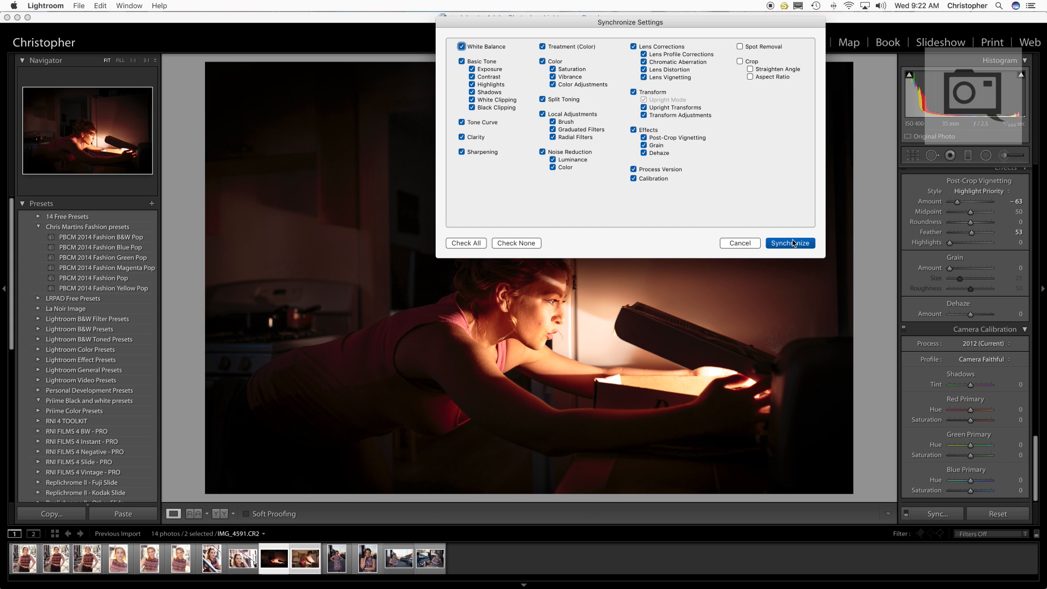
left_click(790, 244)
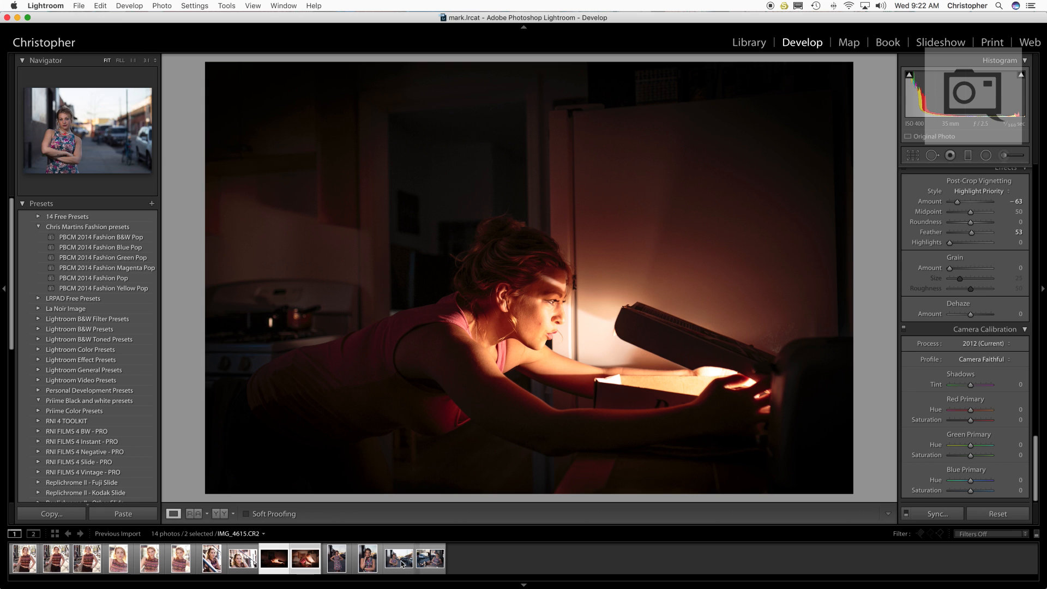
Strengthen the post-crop vignette of IMG_4594 to an amount of −99.
left_click(307, 560)
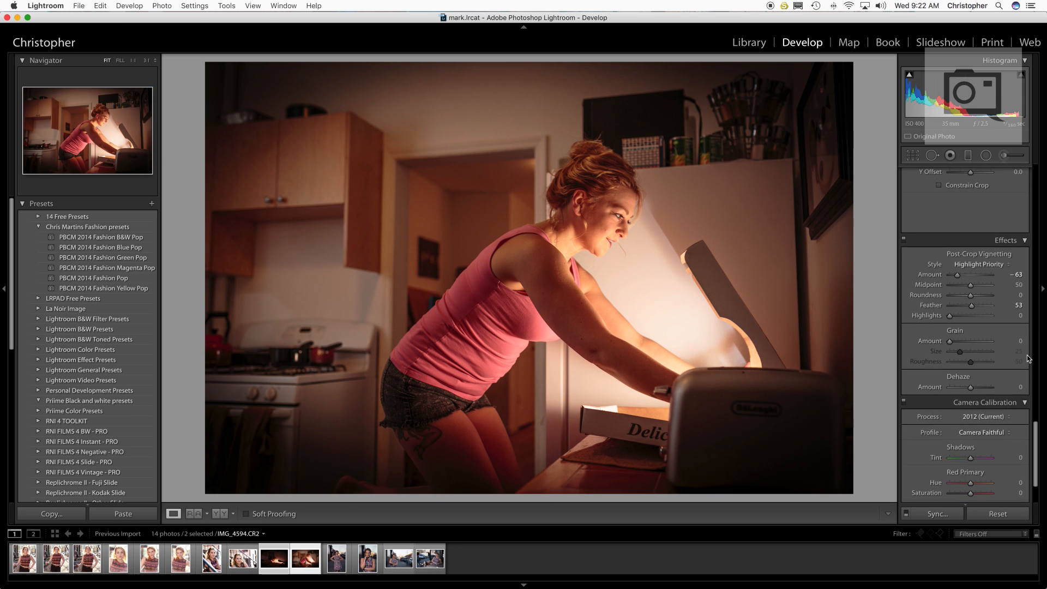
scroll(1015, 349, "up", 5)
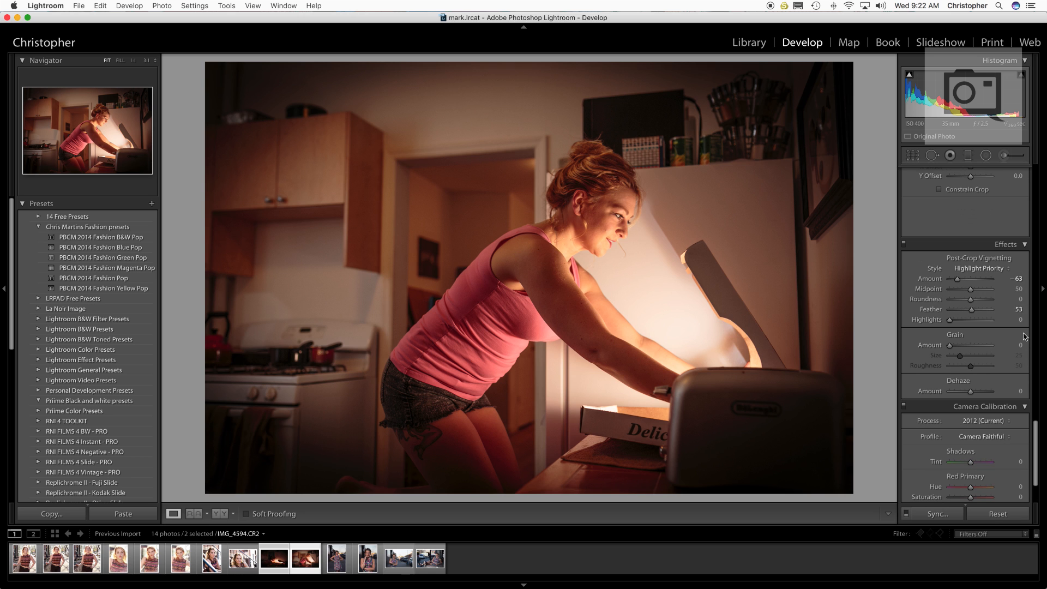
left_click_drag(959, 280, 950, 280)
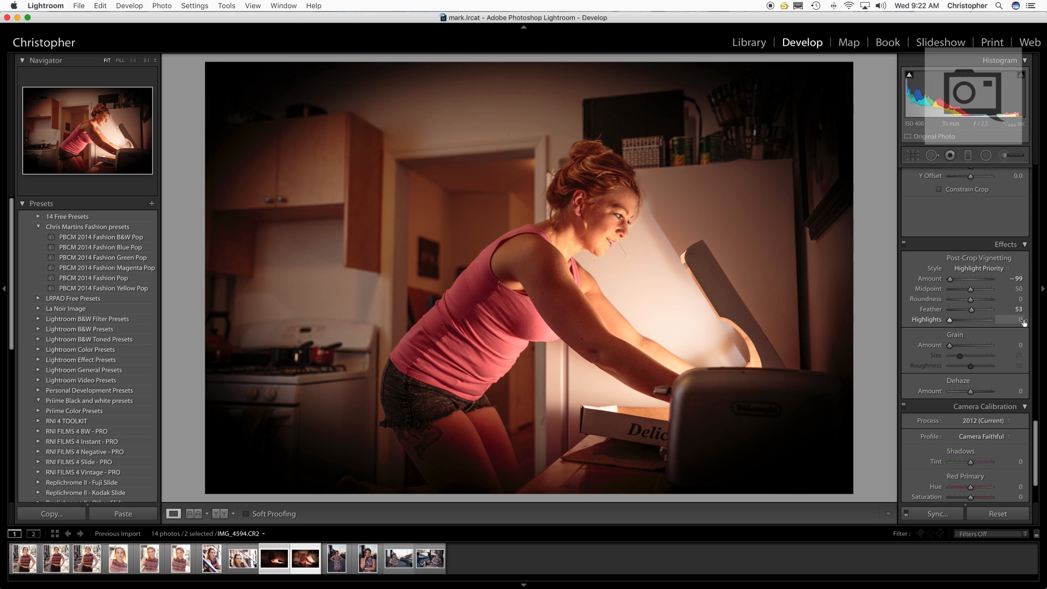
Darken IMG_4594 with exposure −2.10 and whites −58, and set its contrast to +25 and highlights to +87.
scroll(1028, 325, "up", 4)
scroll(1029, 326, "up", 10)
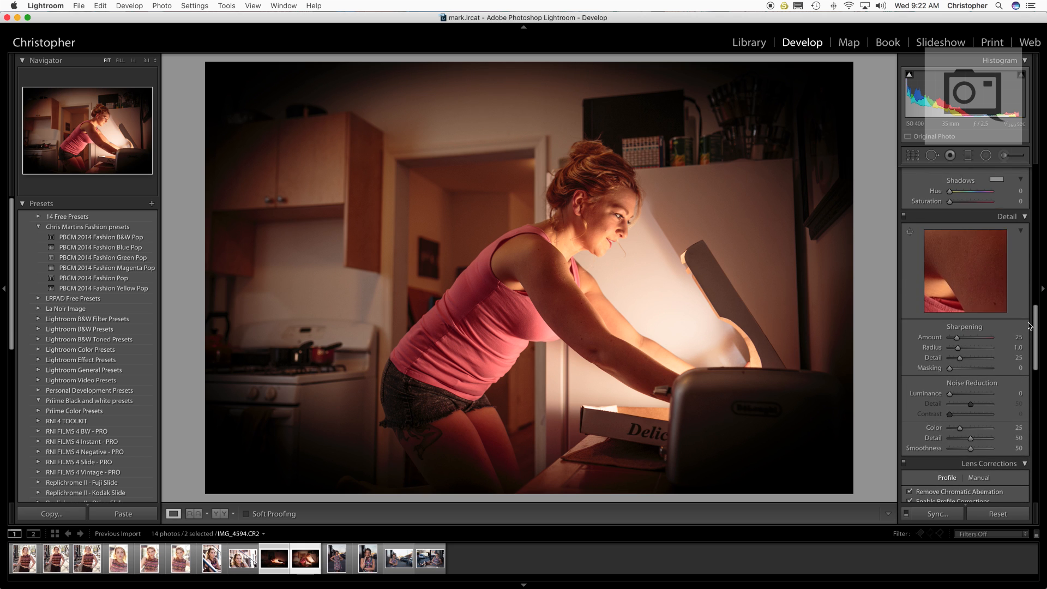
scroll(1028, 326, "up", 10)
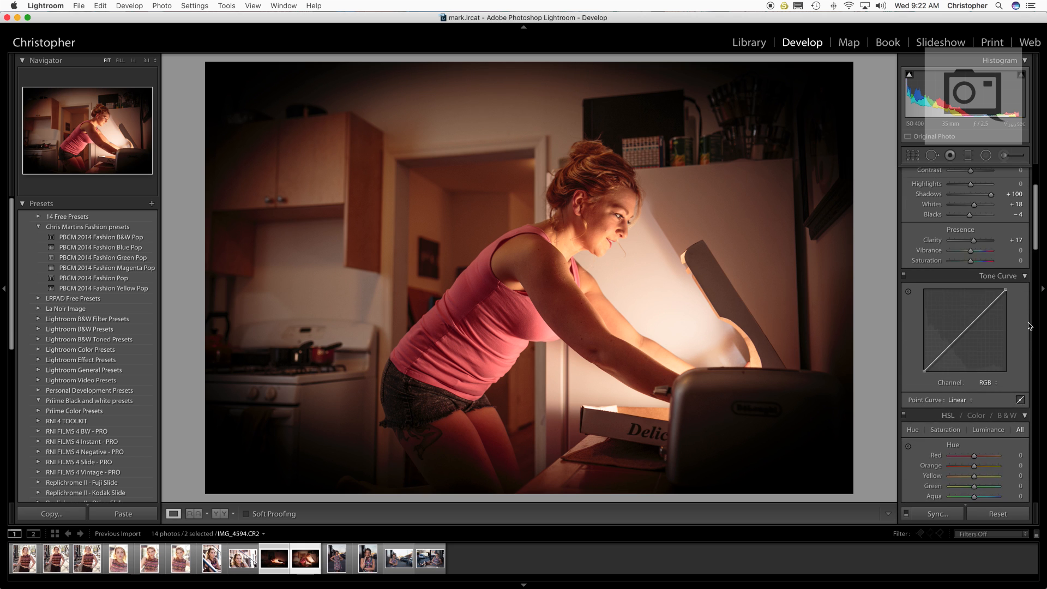
scroll(1029, 326, "up", 4)
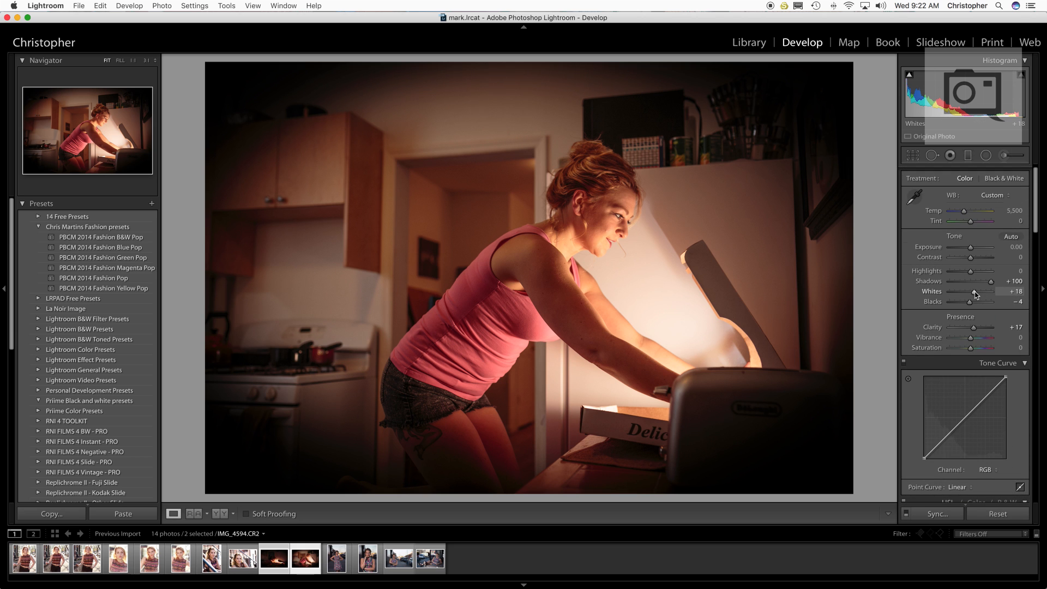
left_click_drag(976, 295, 961, 295)
left_click_drag(970, 257, 989, 279)
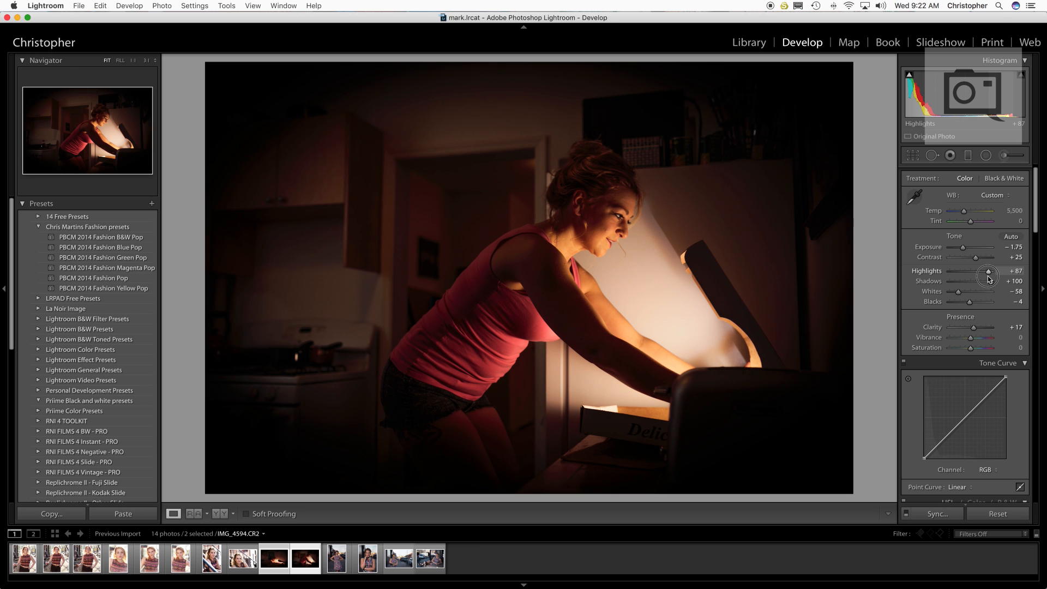
left_click_drag(963, 248, 961, 248)
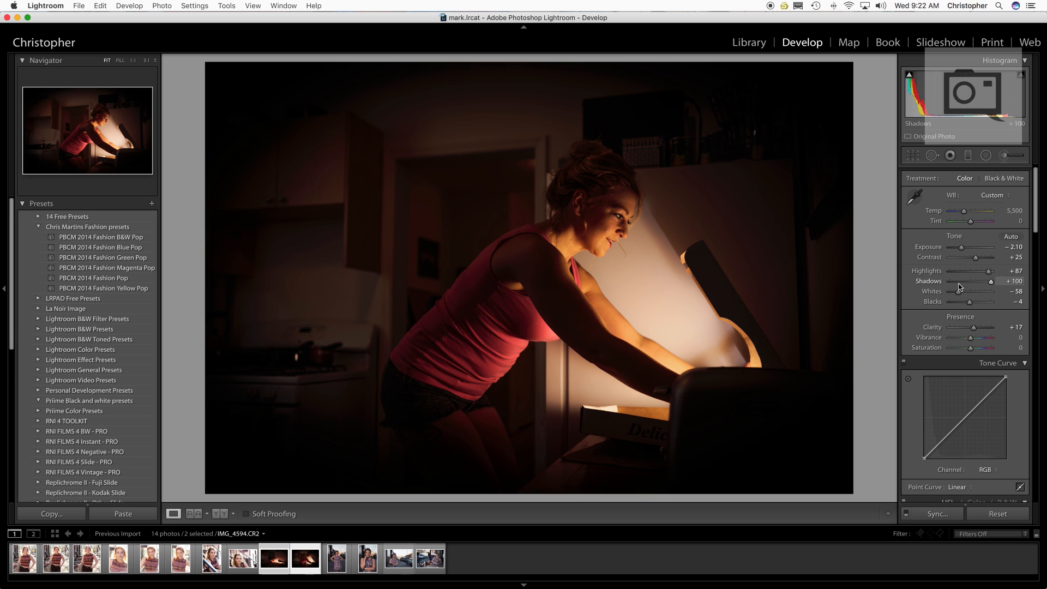
Set IMG_4594 to contrast +13, highlights +100, shadows −38 and whites +11, and crop away the empty kitchen area behind the woman.
mouse_move(990, 283)
left_mouse_down()
mouse_move(962, 283)
mouse_move(992, 272)
mouse_move(958, 264)
mouse_move(976, 263)
mouse_move(975, 294)
left_mouse_up()
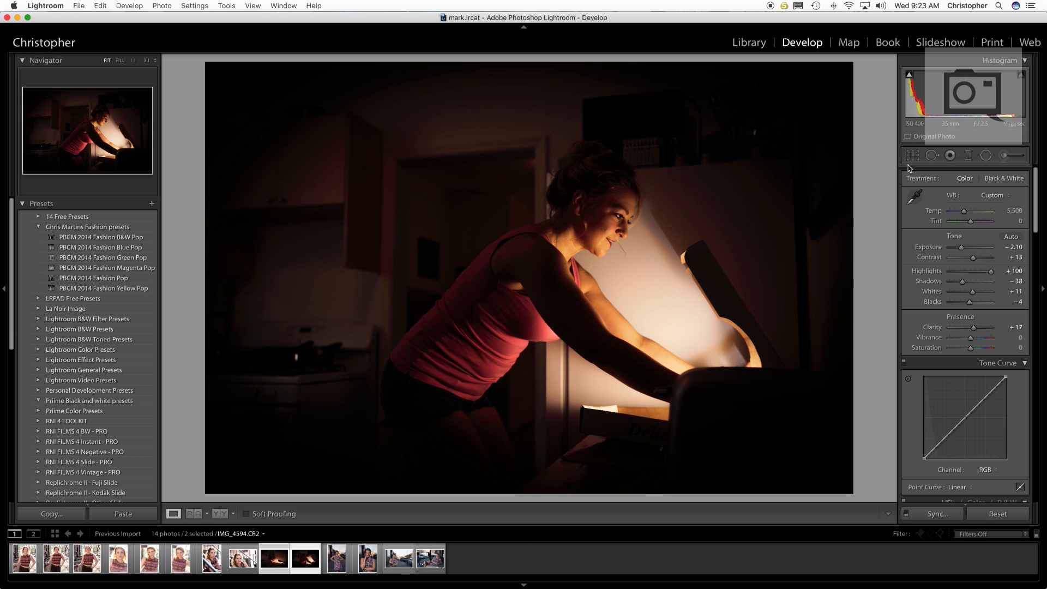
key("r")
left_click_drag(205, 251, 296, 253)
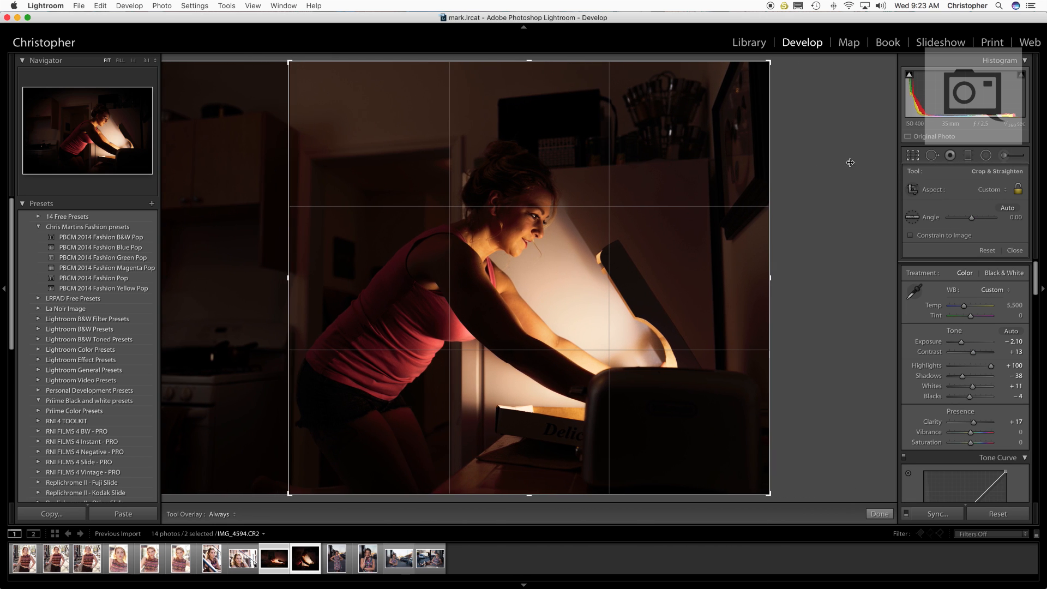
left_click(914, 158)
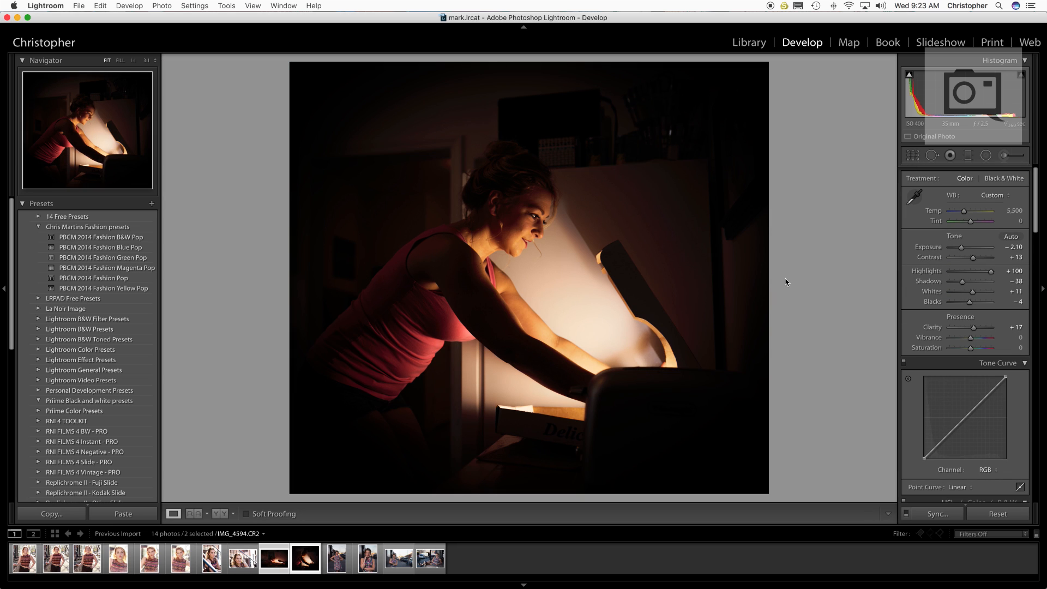
Set the white balance temperature of IMG_4601, the first floral-dress street portrait, to 5,500.
left_click(337, 559)
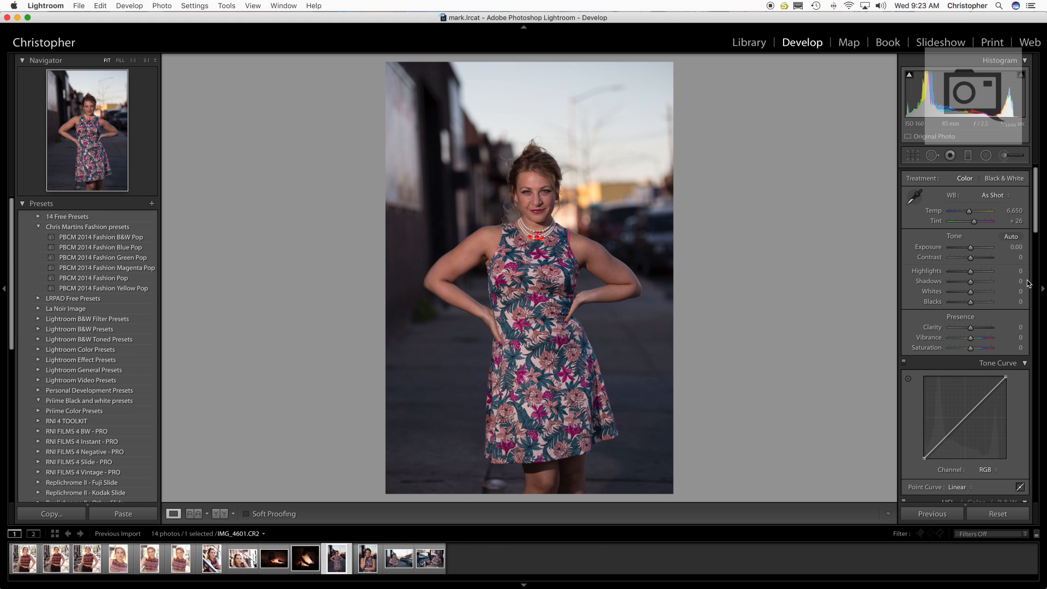
left_click(1018, 212)
type("5500")
key("Return")
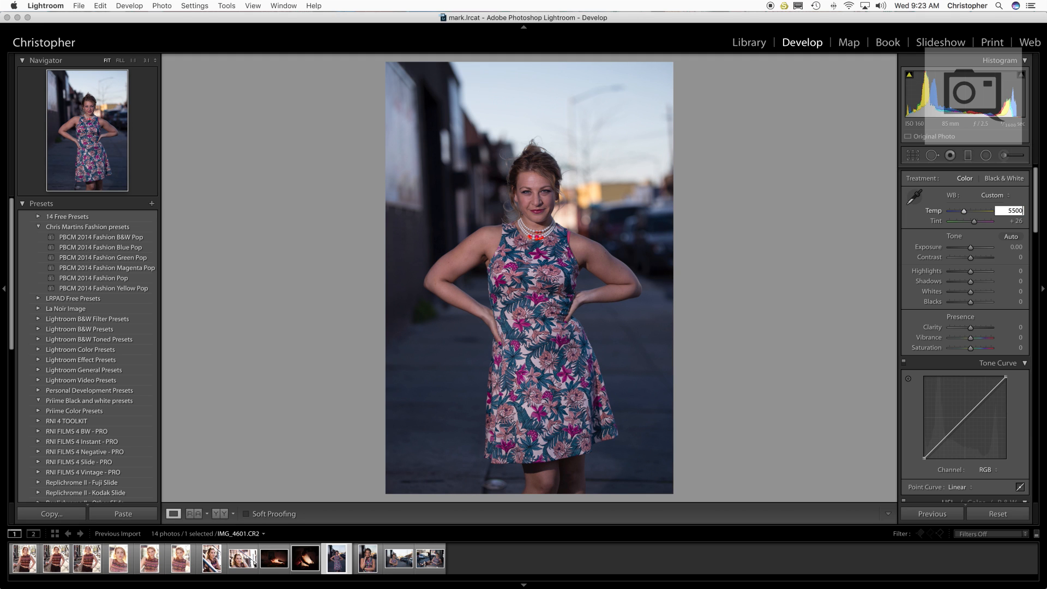
key("Return")
Brighten IMG_4601 with exposure +0.35, and set its contrast to +20 and clarity to +13.
scroll(1033, 246, "down", 10)
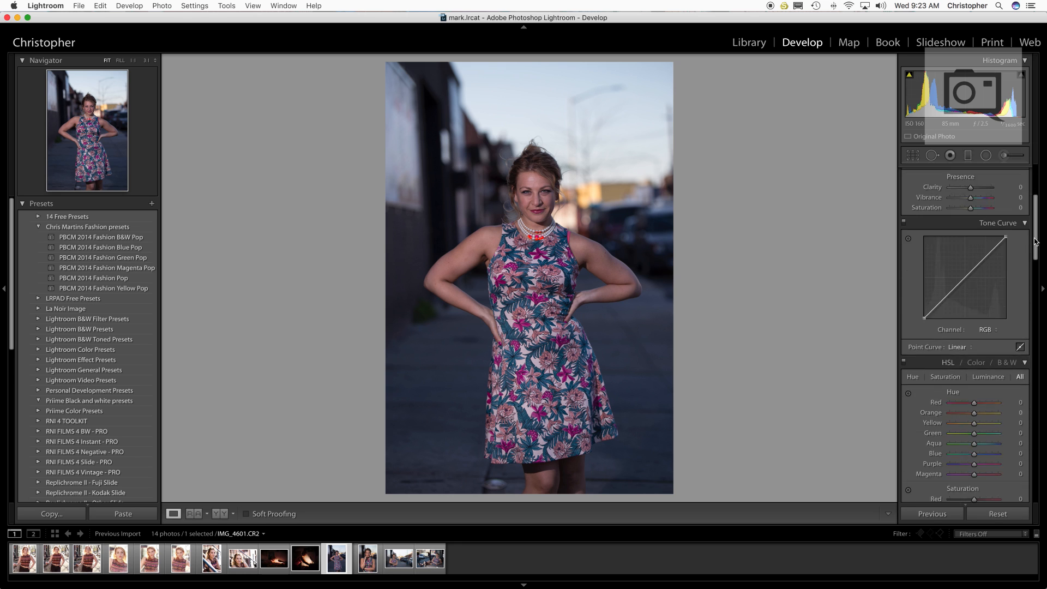
scroll(1035, 242, "down", 8)
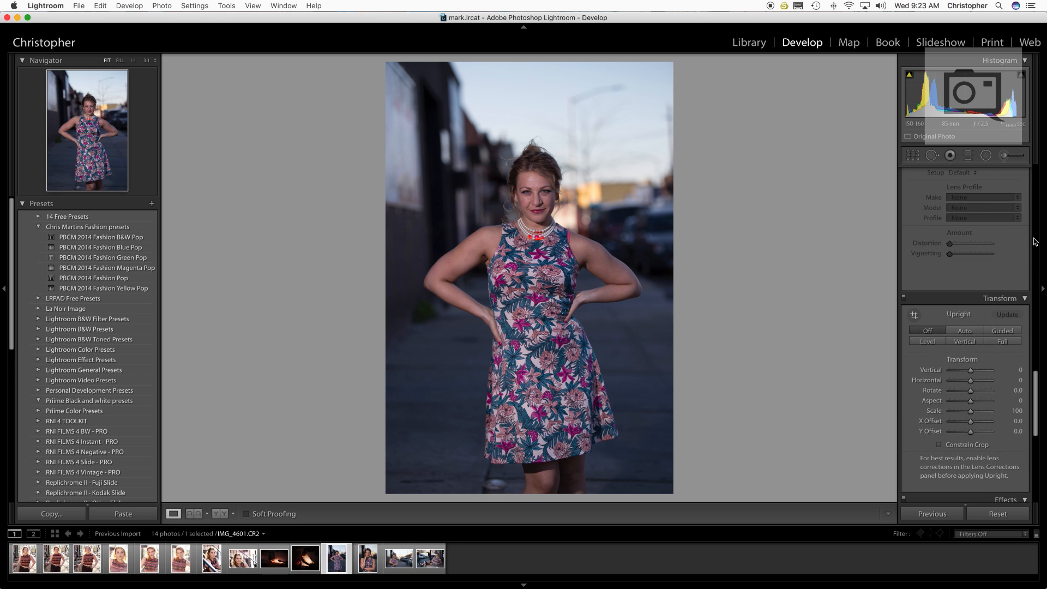
scroll(1030, 244, "down", 4)
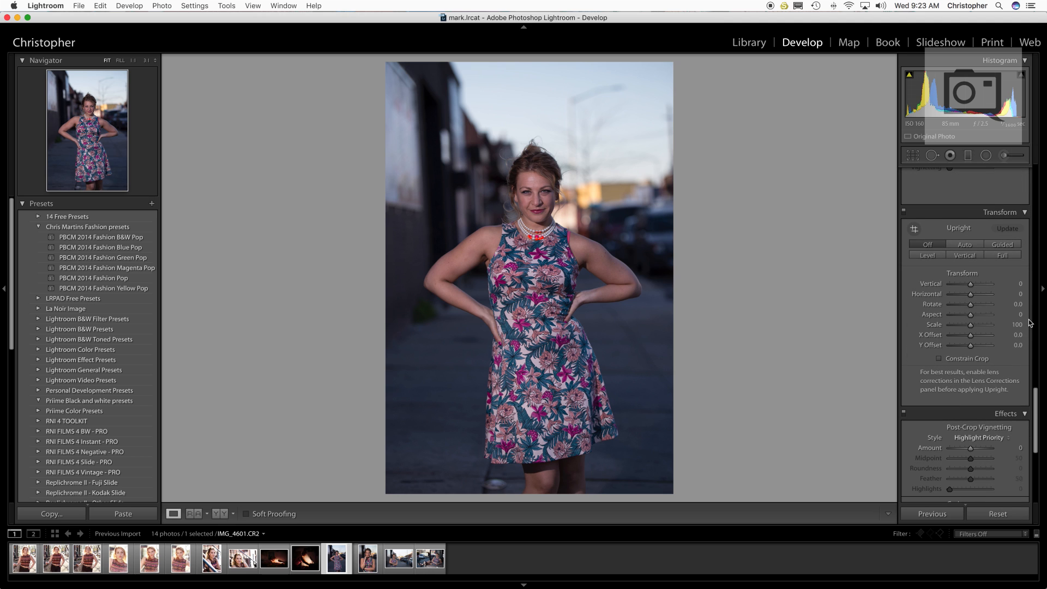
scroll(961, 330, "up", 10)
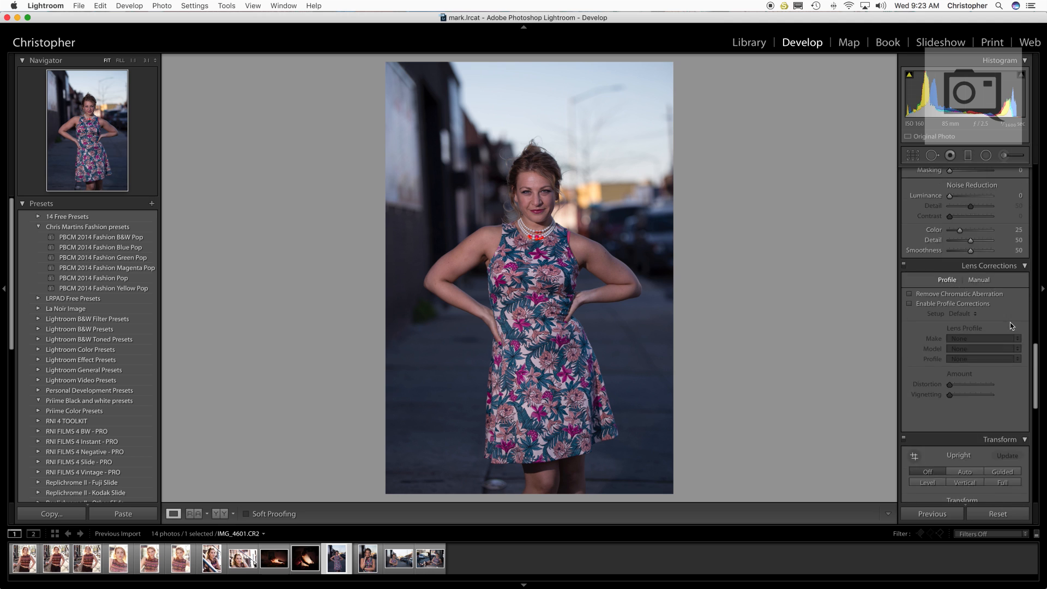
scroll(971, 272, "up", 10)
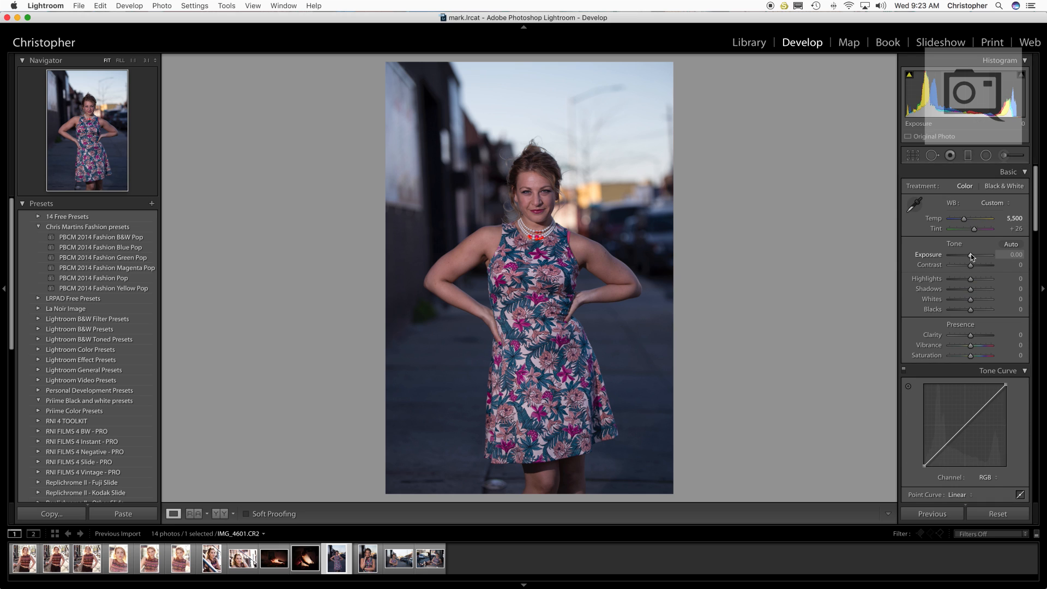
left_click_drag(972, 257, 973, 257)
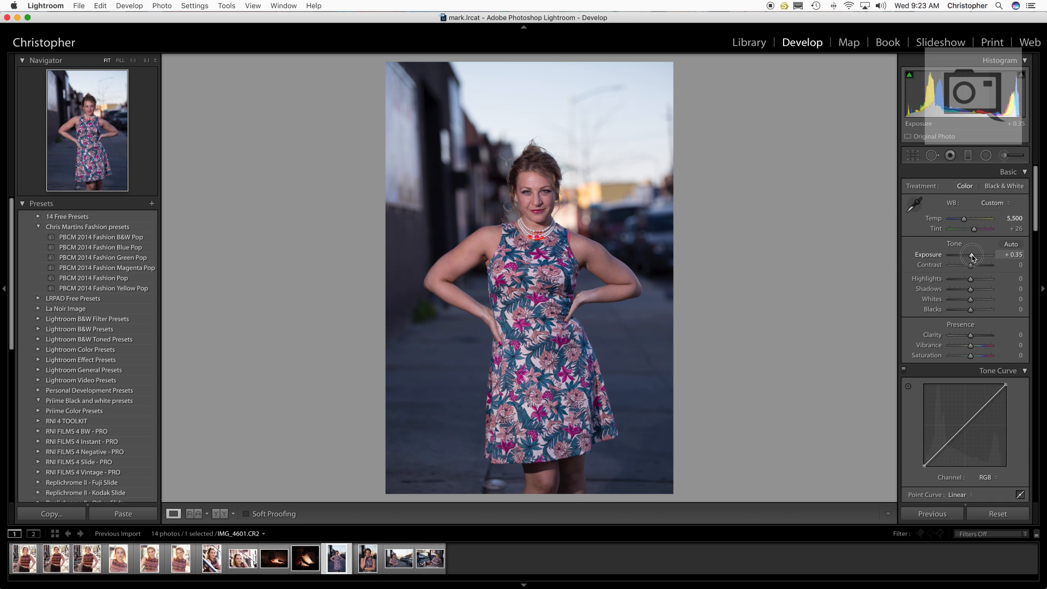
left_click_drag(974, 338, 976, 338)
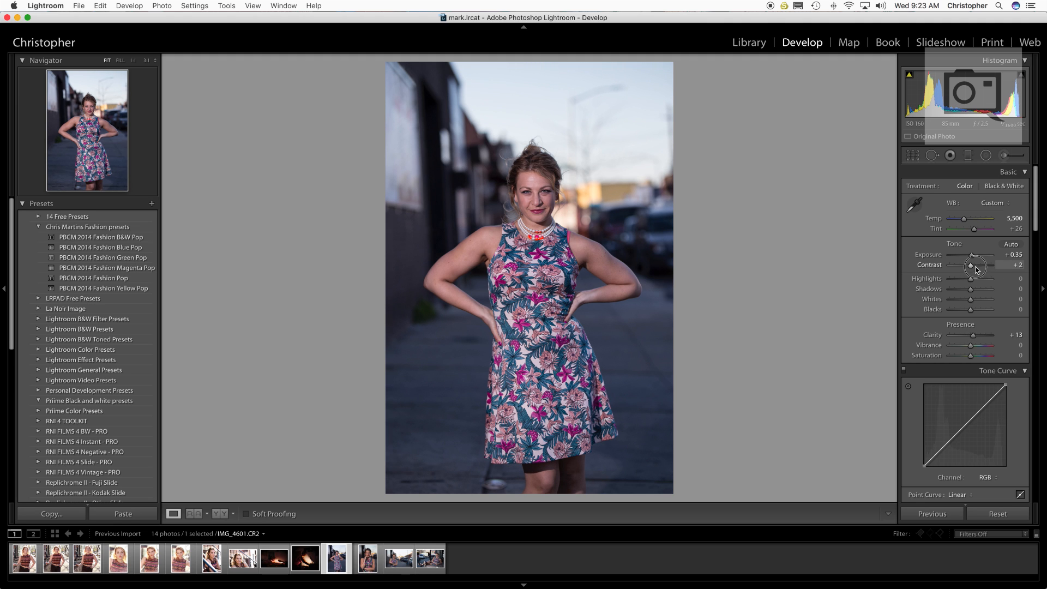
Enable chromatic aberration removal and lens profile corrections for IMG_4601.
scroll(1032, 377, "down", 5)
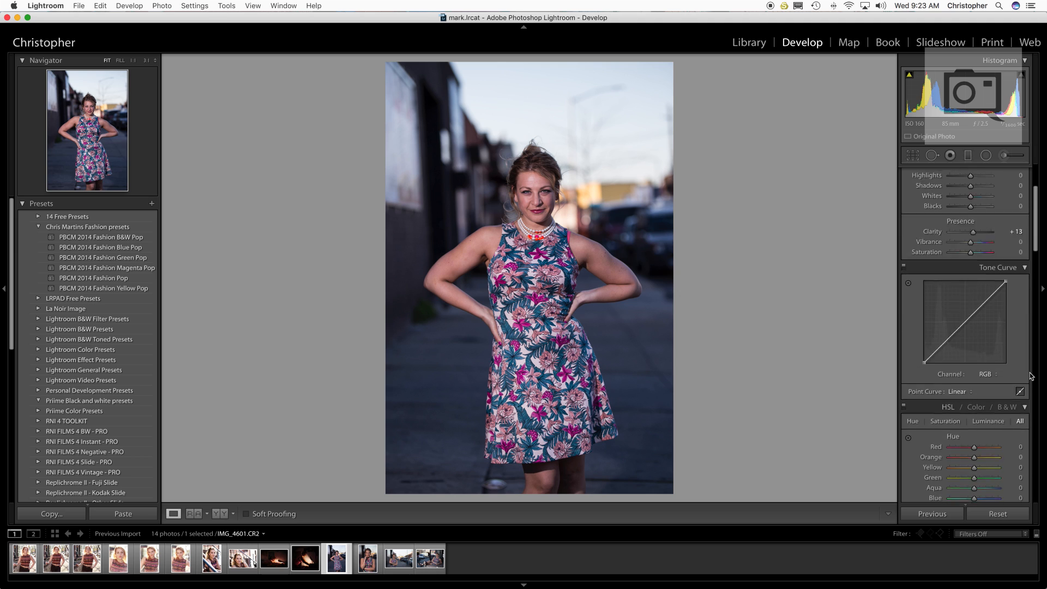
scroll(1032, 376, "down", 15)
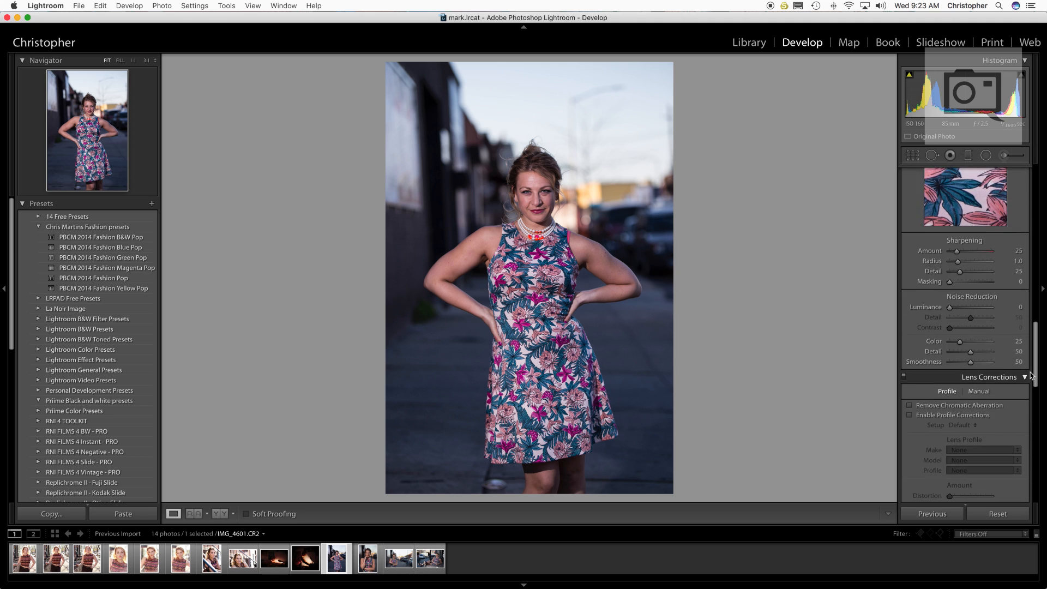
scroll(1032, 377, "down", 5)
left_click(924, 280)
left_click(925, 288)
scroll(1030, 331, "down", 3)
scroll(1030, 330, "down", 10)
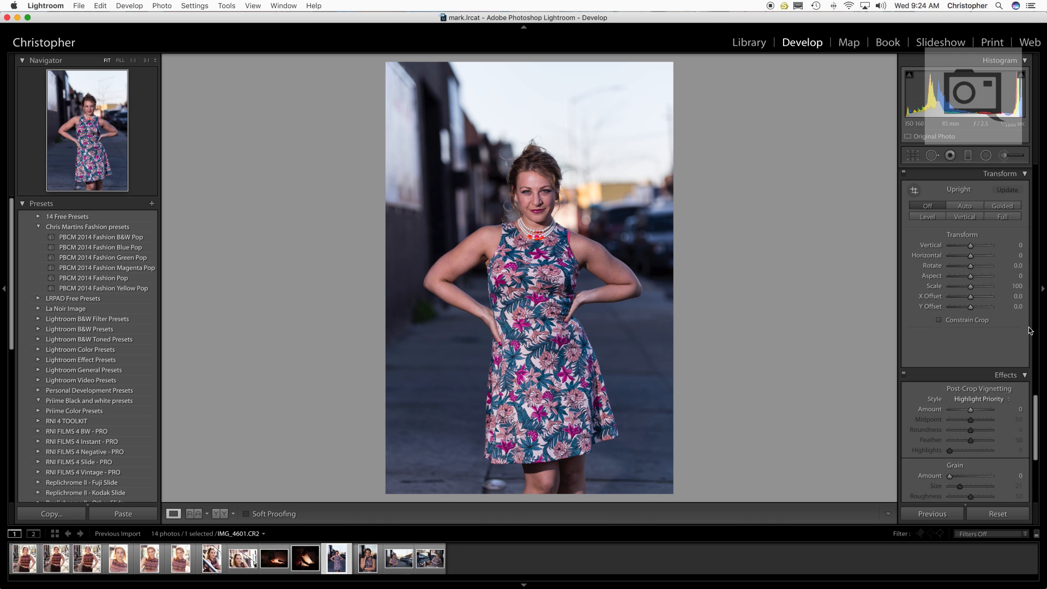
scroll(1030, 331, "up", 4)
Synchronize the settings of IMG_4601 to the three photos that follow it in the filmstrip.
left_click(431, 558, "shift")
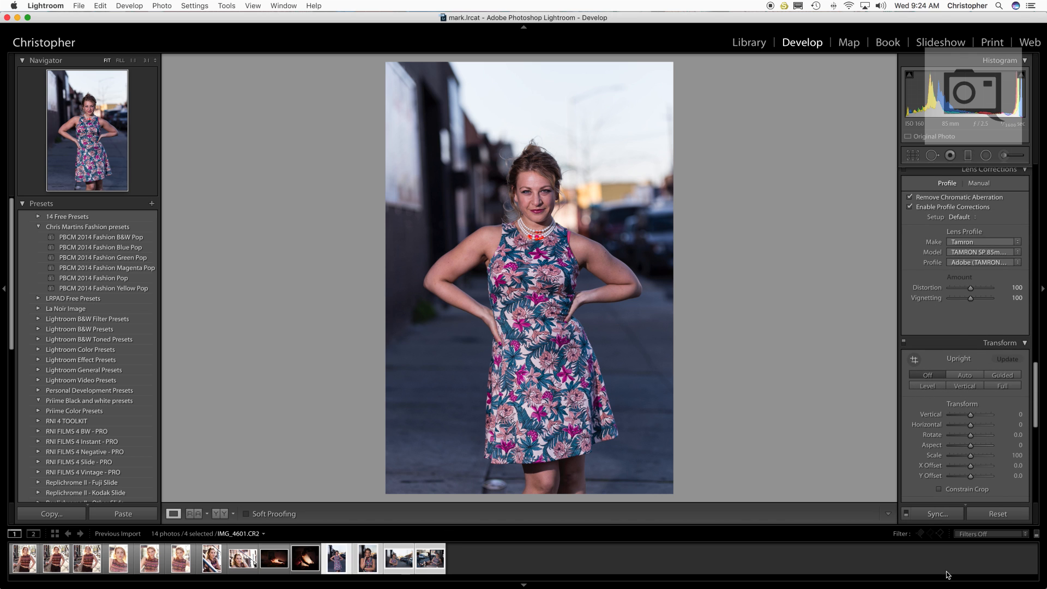
left_click(938, 515)
left_click(791, 243)
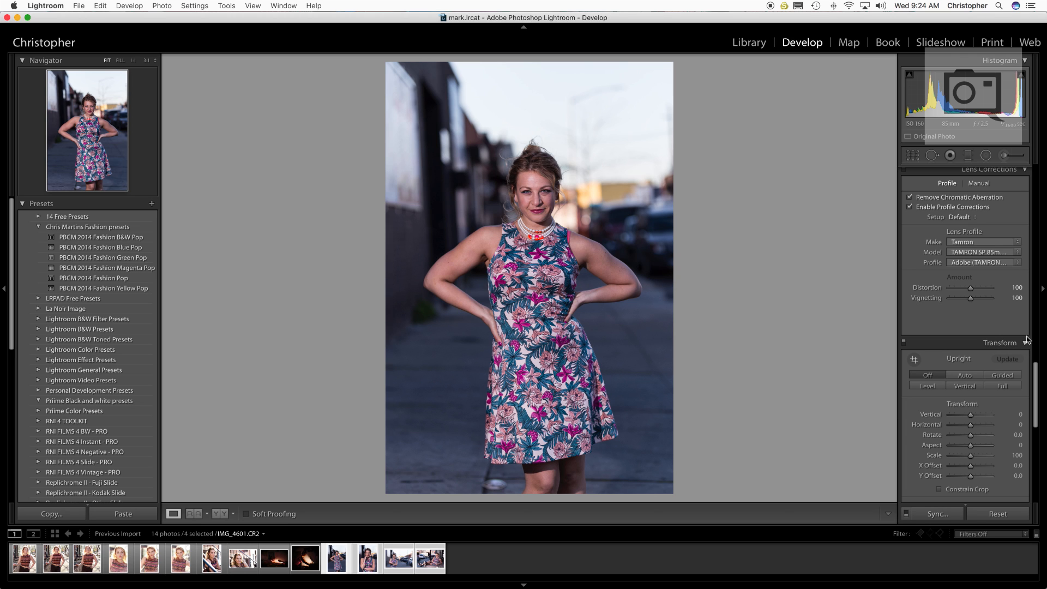
Cool the white balance of IMG_4601 to a temperature of 5,261.
scroll(1021, 338, "up", 3)
scroll(1022, 338, "up", 8)
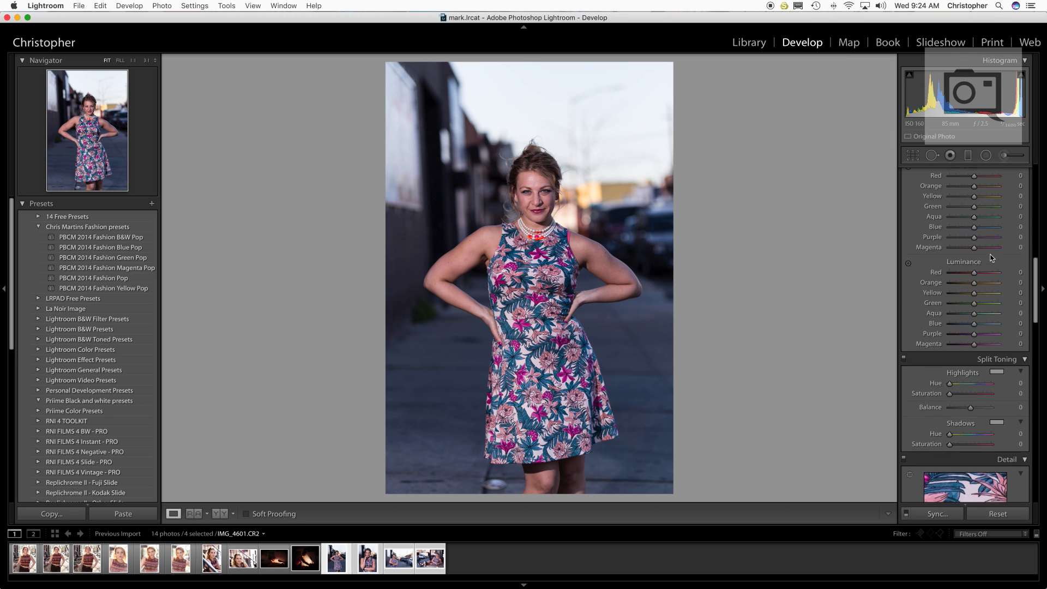
scroll(1003, 284, "up", 10)
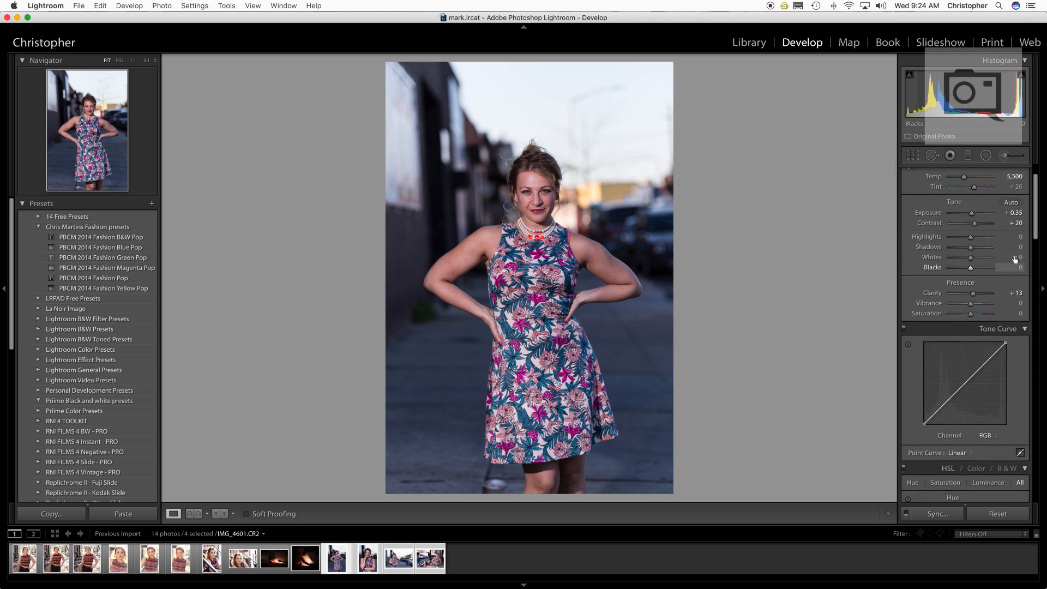
left_click_drag(966, 219, 964, 220)
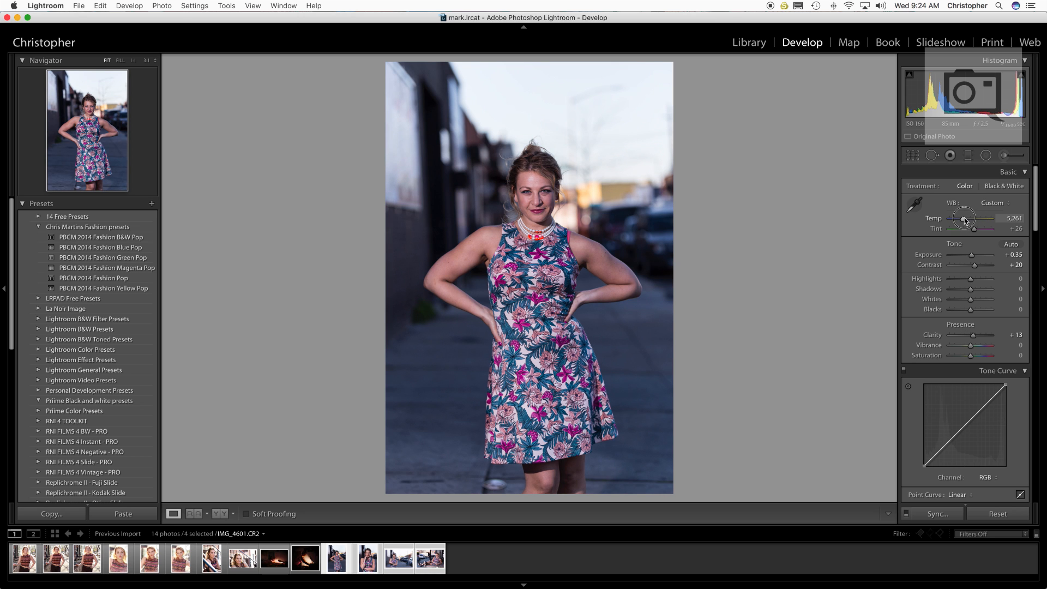
Shift the blue hue of IMG_4601 to −1 and try adjusting its orange hue.
scroll(1031, 319, "down", 10)
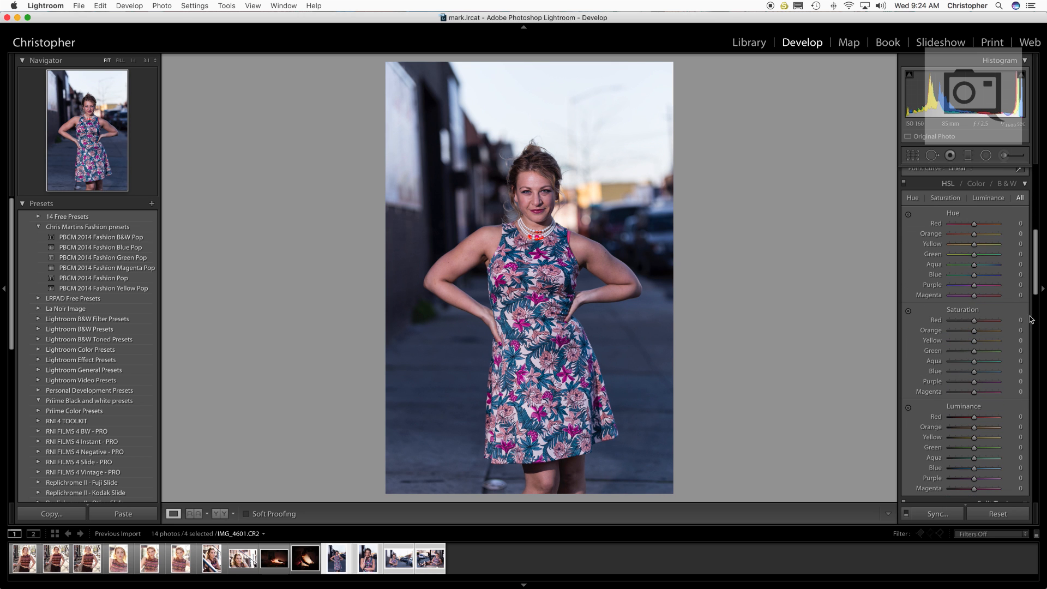
scroll(1020, 351, "down", 3)
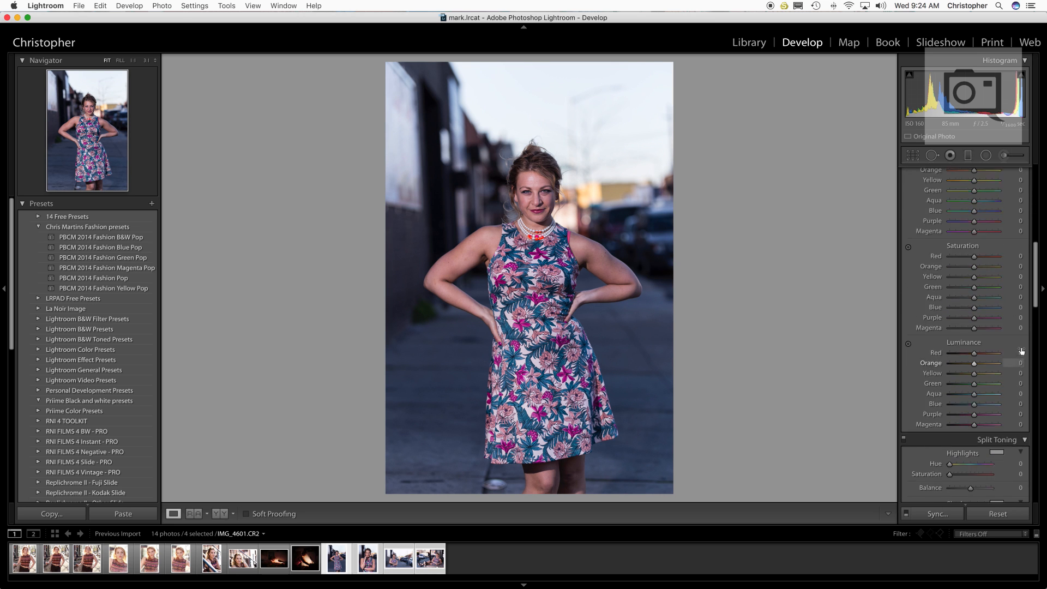
scroll(1021, 350, "up", 3)
mouse_move(974, 258)
left_mouse_down()
mouse_move(955, 262)
mouse_move(977, 262)
mouse_move(976, 272)
mouse_move(941, 273)
mouse_move(974, 273)
left_mouse_up()
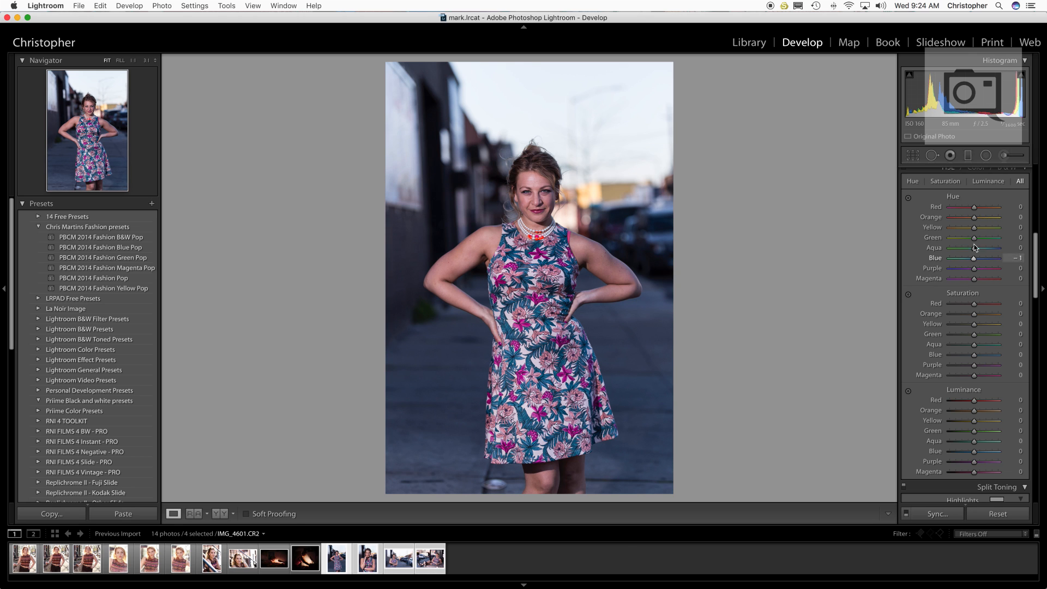
mouse_move(976, 219)
left_mouse_down()
mouse_move(987, 218)
mouse_move(963, 222)
mouse_move(977, 228)
left_mouse_up()
Warm the white balance of IMG_4601 to a temperature of 5,710.
scroll(965, 245, "up", 10)
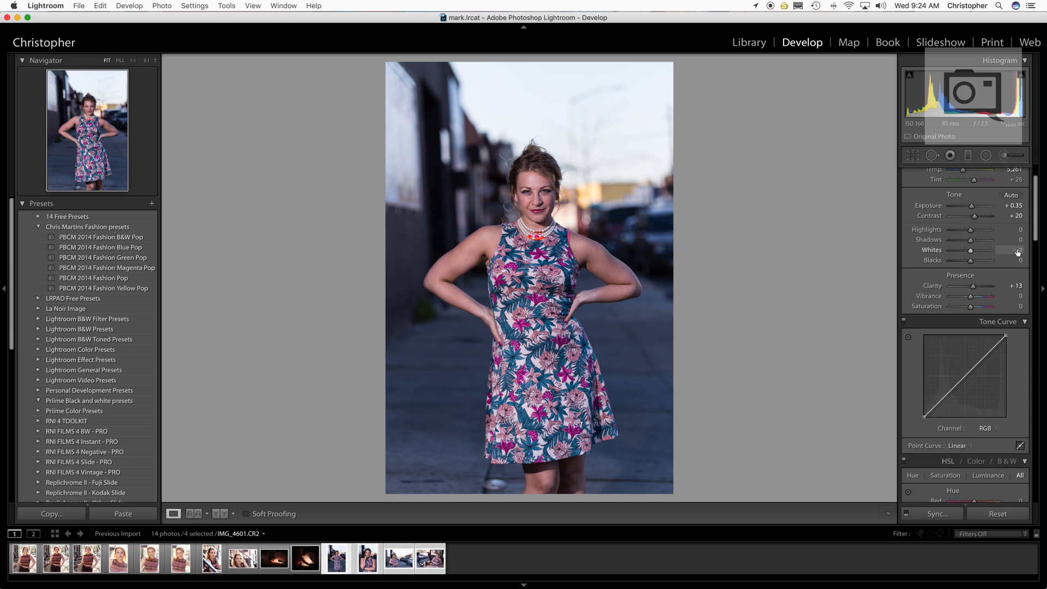
left_click_drag(964, 222, 965, 223)
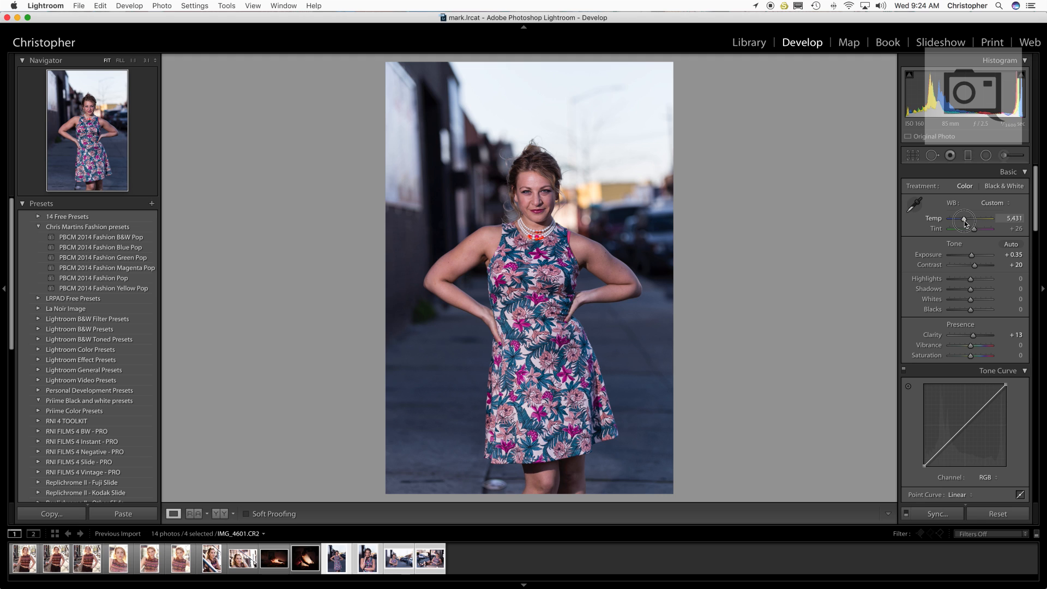
left_click_drag(965, 222, 965, 223)
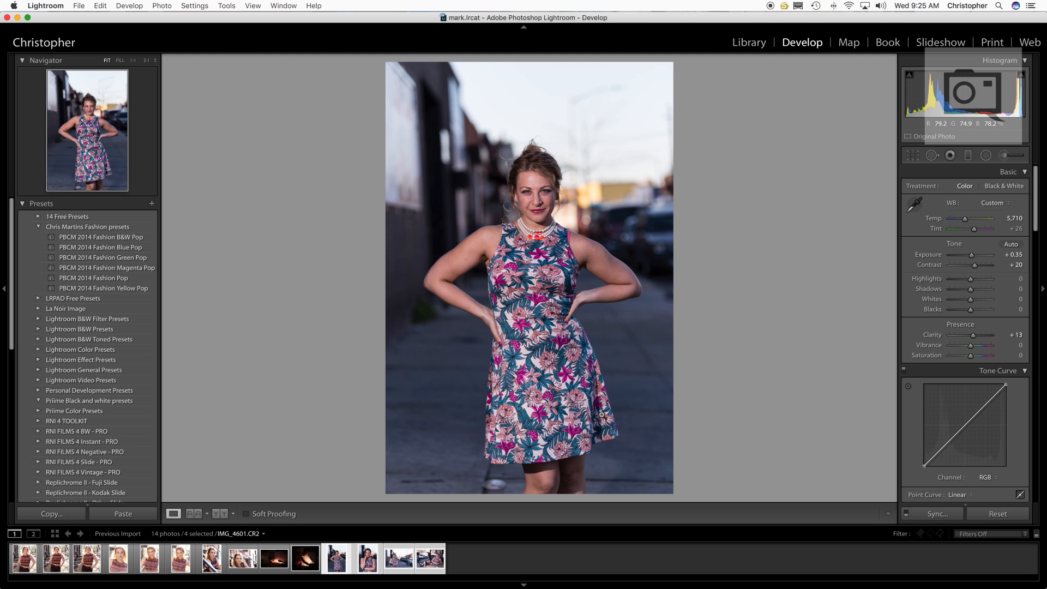
Flag IMG_4601 as rejected and move on to the closer portrait, IMG_4604.
key("x")
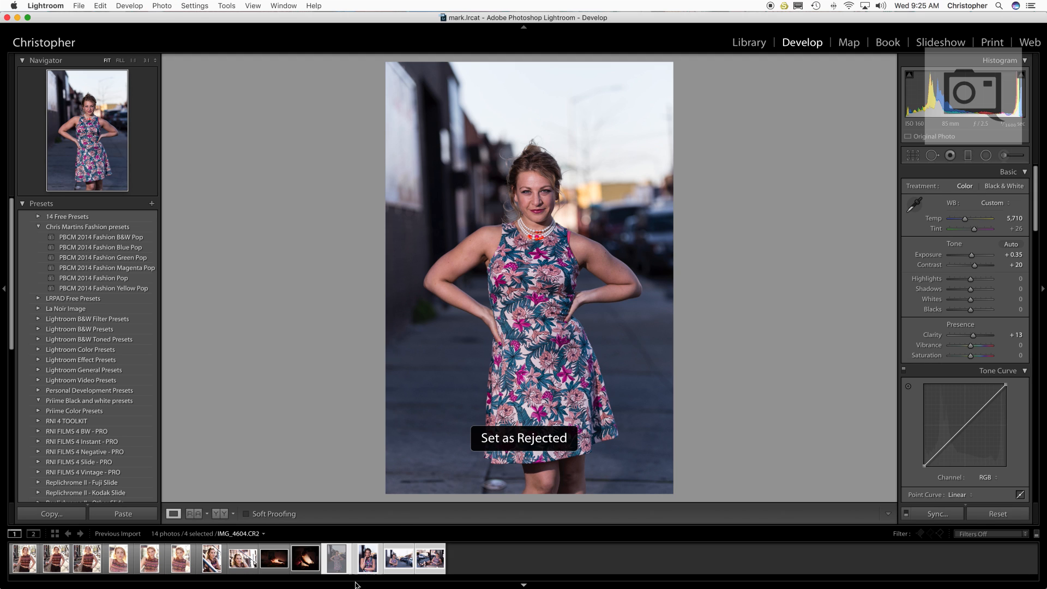
key("Right")
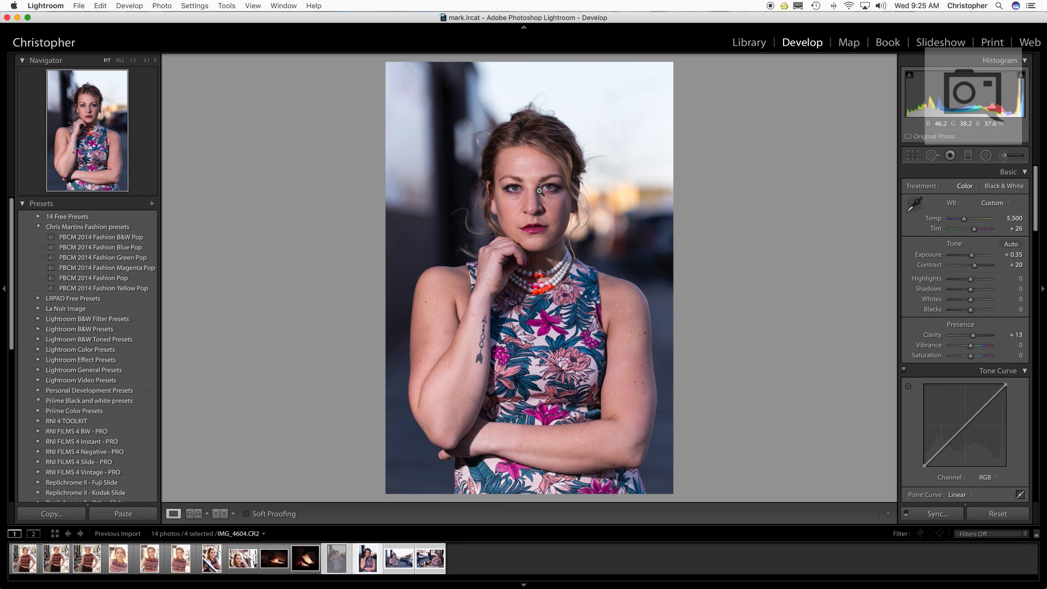
Try warming IMG_4604 to a temperature of 12,207 and adjusting its individual colors in HSL.
left_click_drag(964, 219, 982, 225)
scroll(1028, 335, "down", 5)
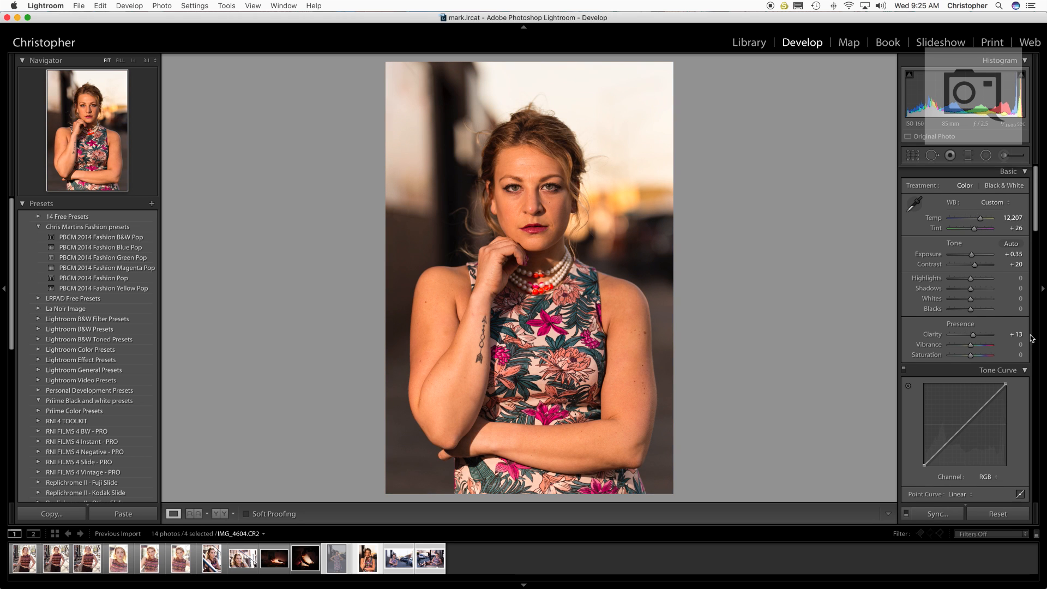
scroll(977, 327, "down", 8)
left_click_drag(975, 282, 975, 287)
scroll(975, 330, "up", 1)
scroll(975, 330, "up", 10)
Set the temperature of IMG_4604 to 5,500 and try the Shade white balance preset on it.
left_click(1012, 218)
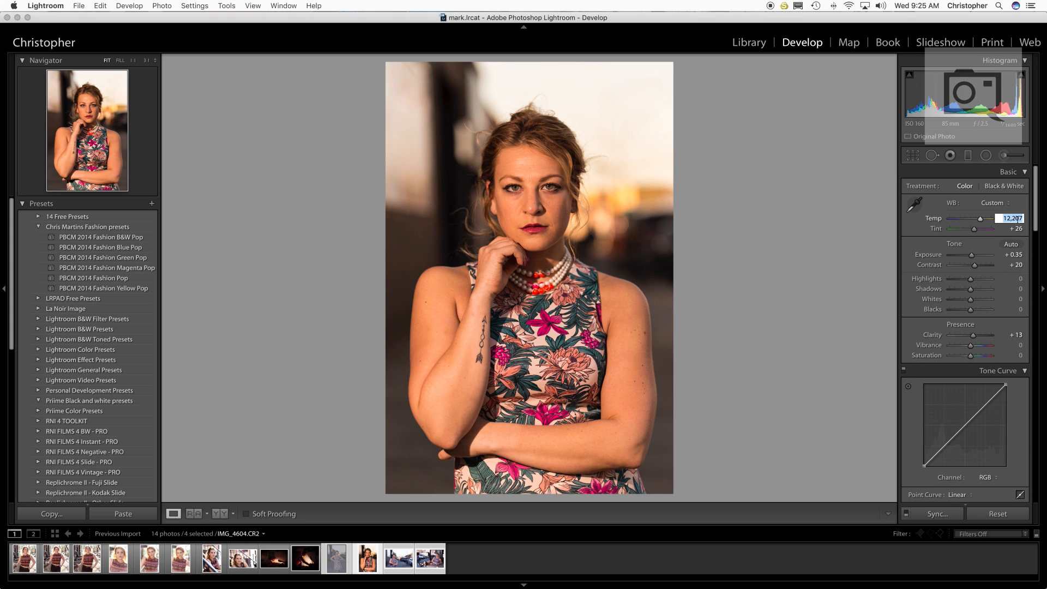
type("5500")
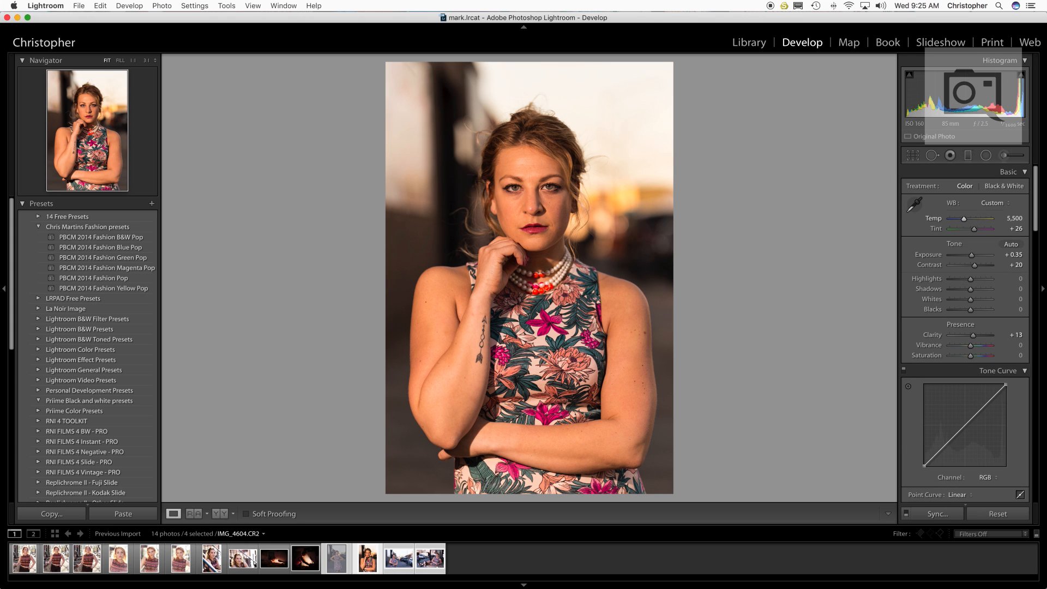
key("Return")
left_click(992, 206)
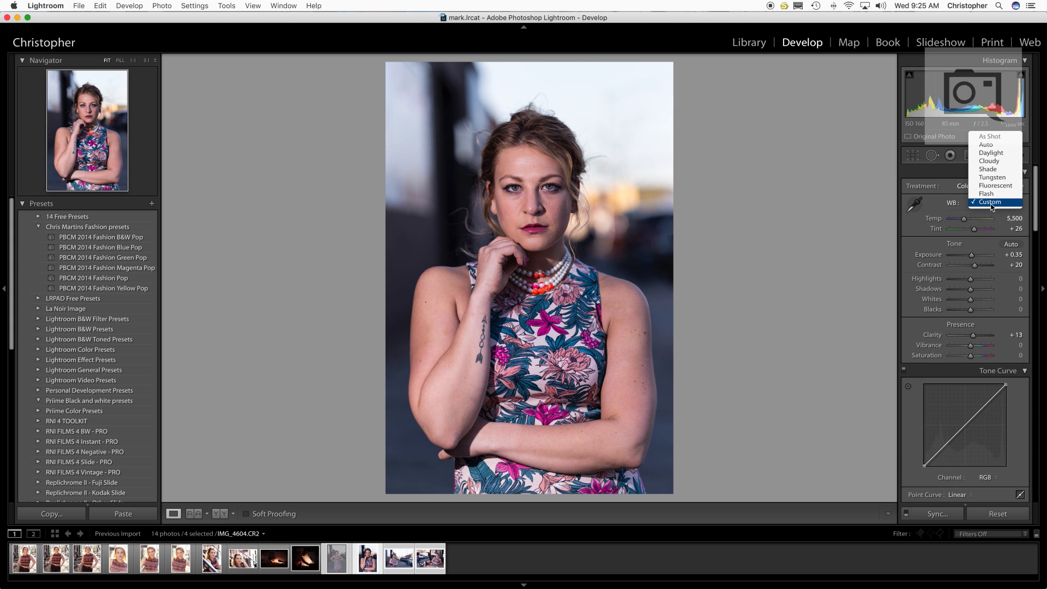
left_click(1007, 172)
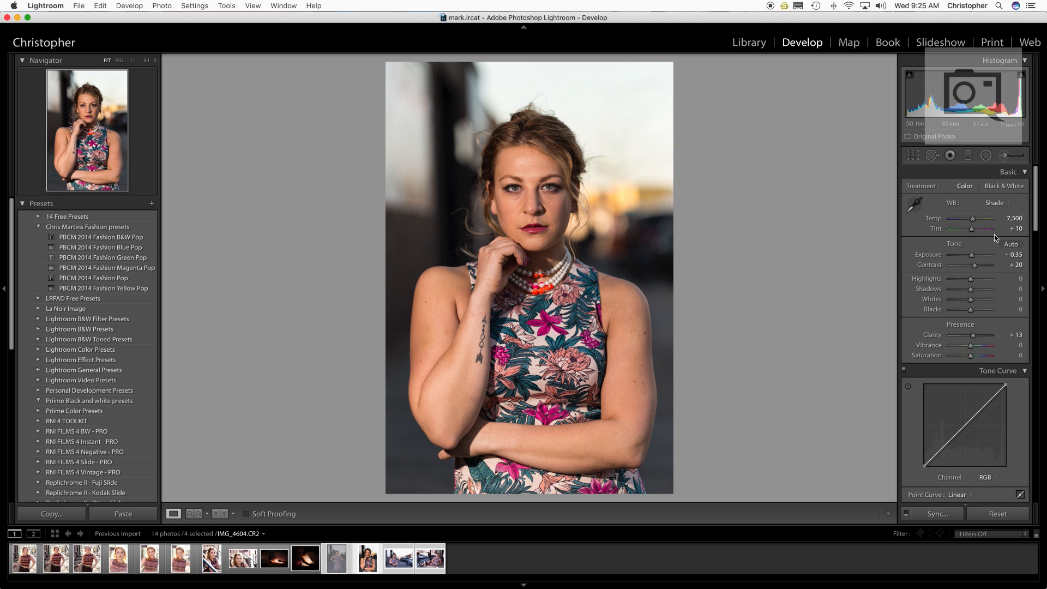
Apply the Daylight white balance preset to IMG_4604 and switch its treatment to Black & White.
left_click(996, 203)
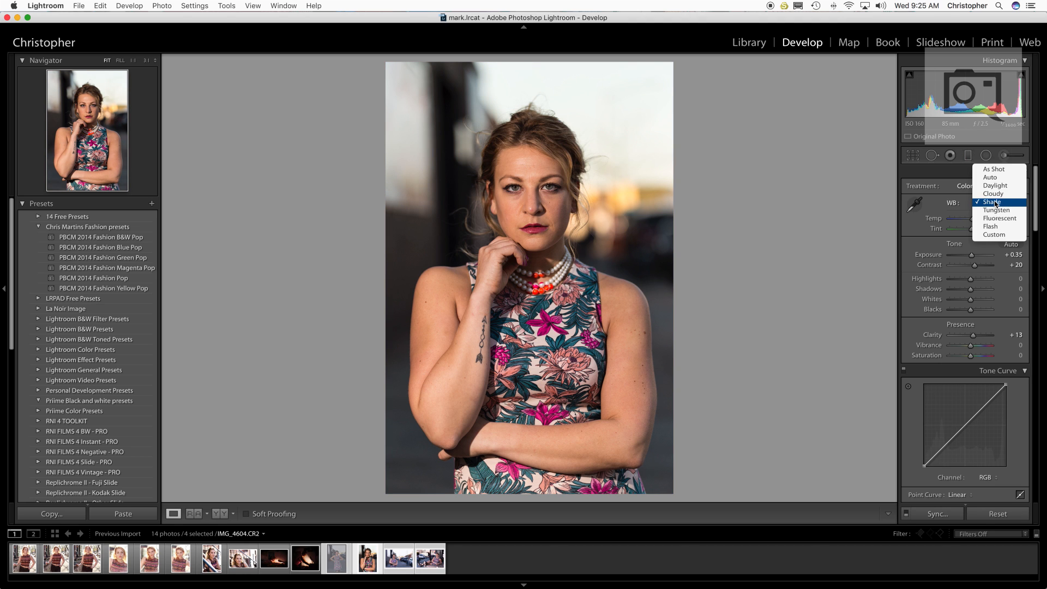
left_click(997, 186)
left_click(999, 187)
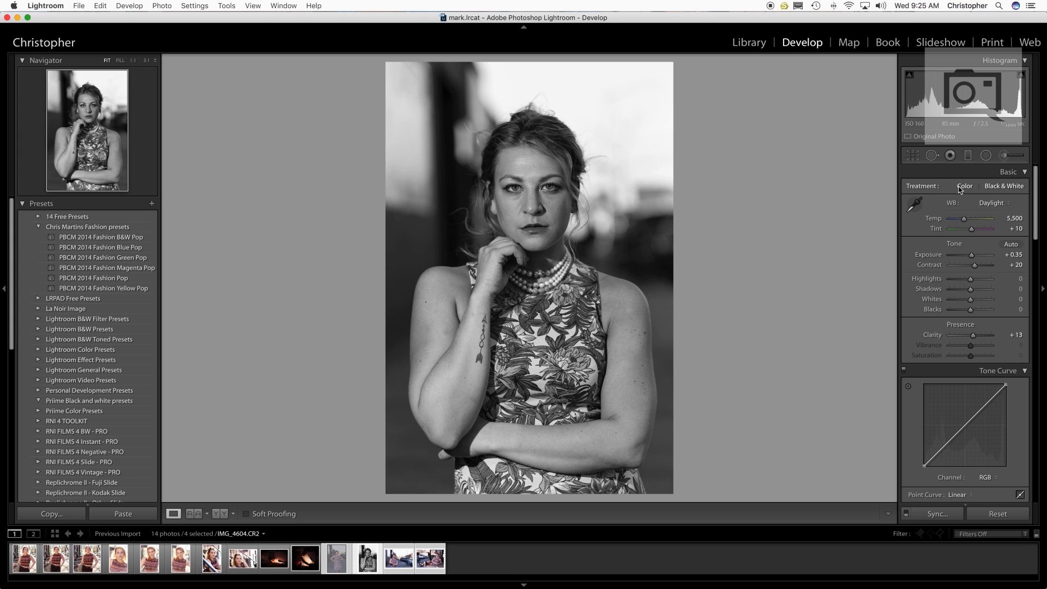
Try a contrast of +57 and highlights of −56 on the black-and-white portrait, IMG_4604.
mouse_move(975, 265)
left_mouse_down()
mouse_move(953, 265)
mouse_move(982, 267)
left_mouse_up()
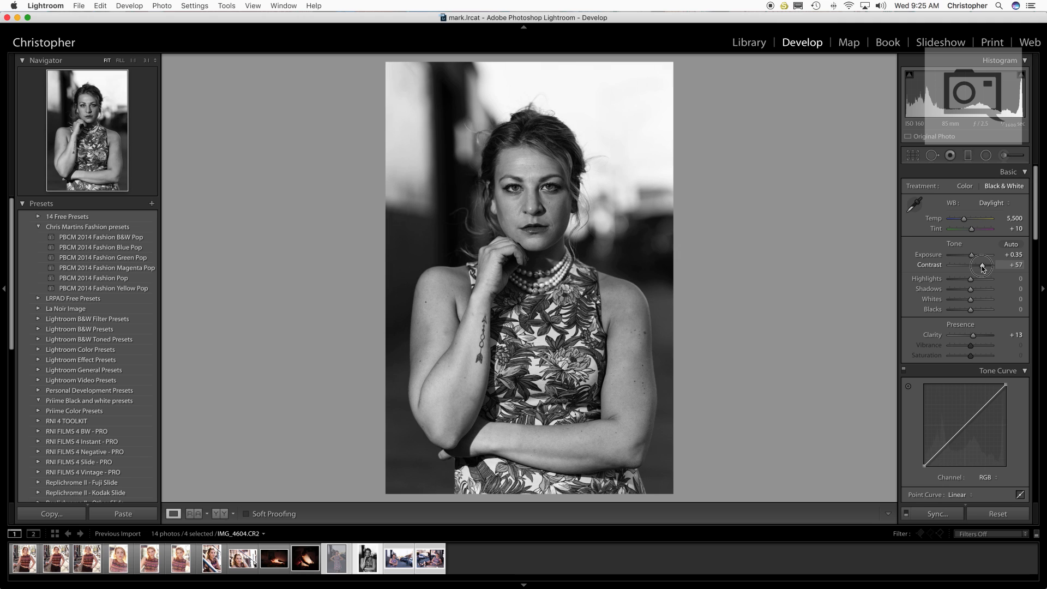
left_click_drag(970, 280, 960, 283)
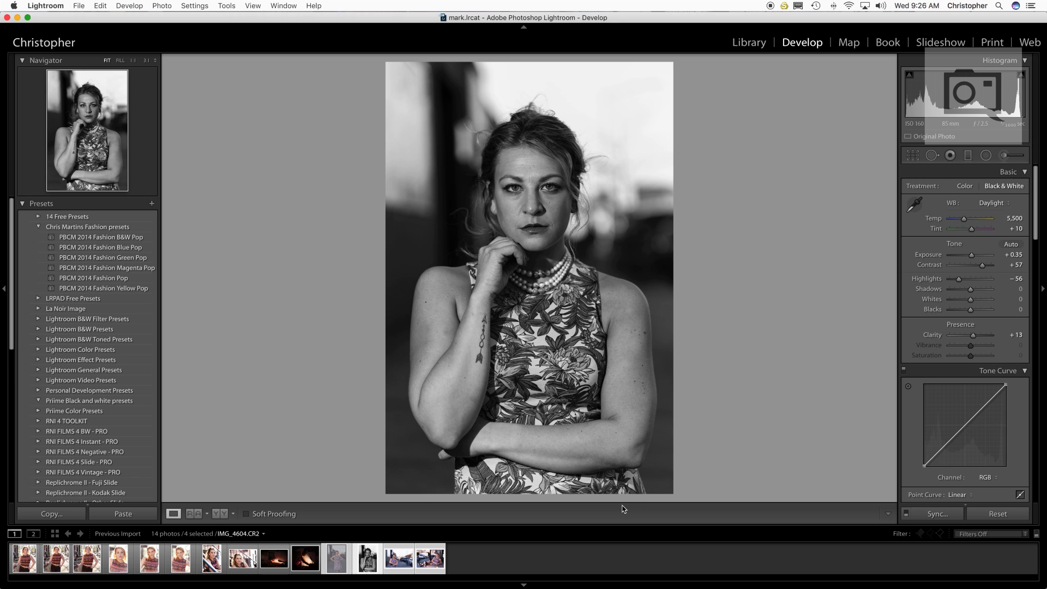
Reset IMG_4604 to apply the Large Format preset from La Noir Image, and move on to the street portrait, IMG_4615.
left_click(992, 513)
left_click(39, 228)
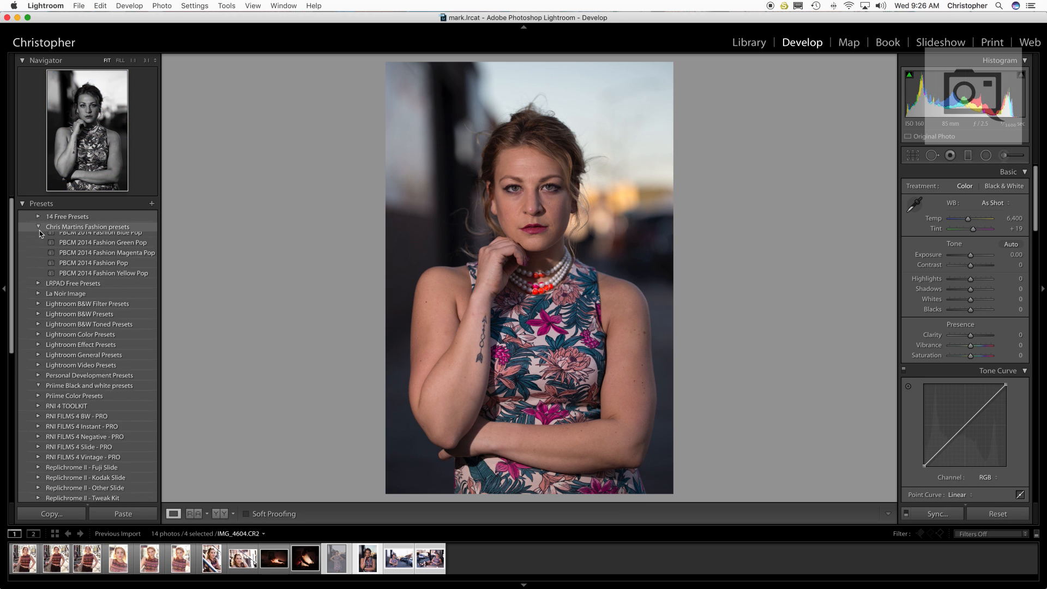
left_click(38, 247)
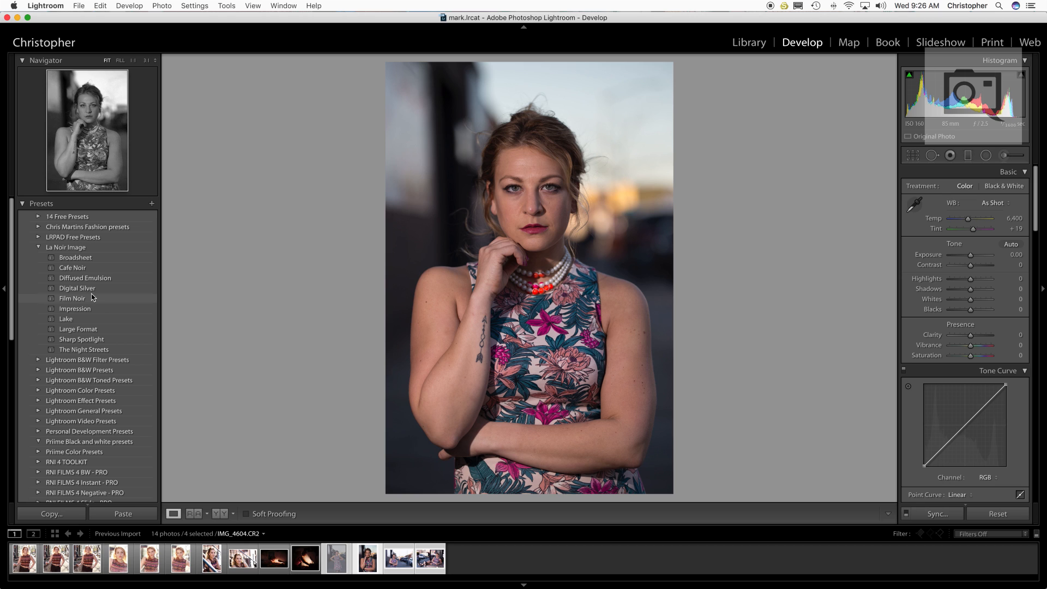
left_click(96, 330)
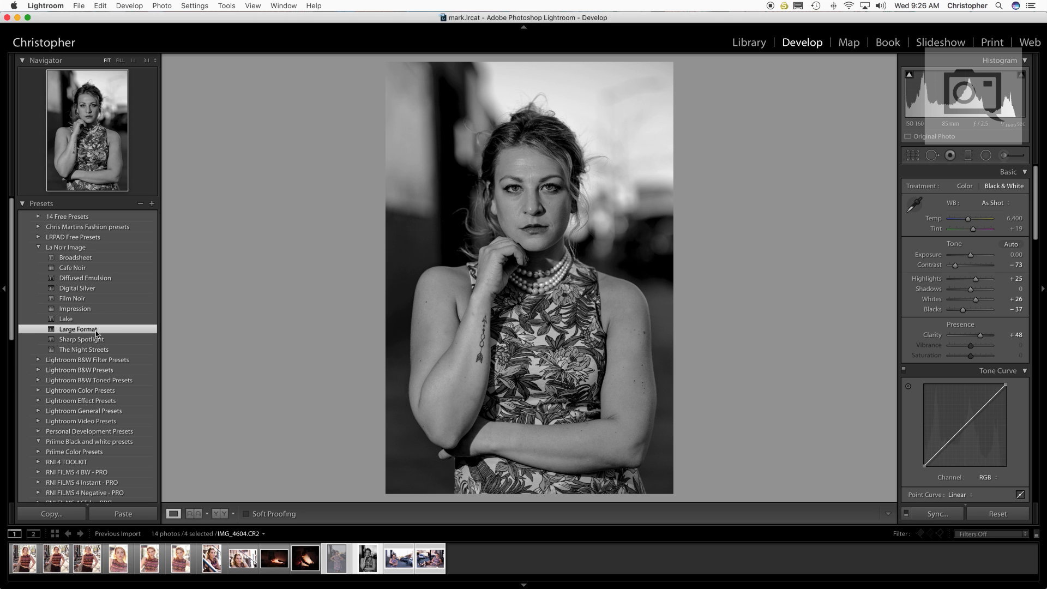
left_click(412, 548)
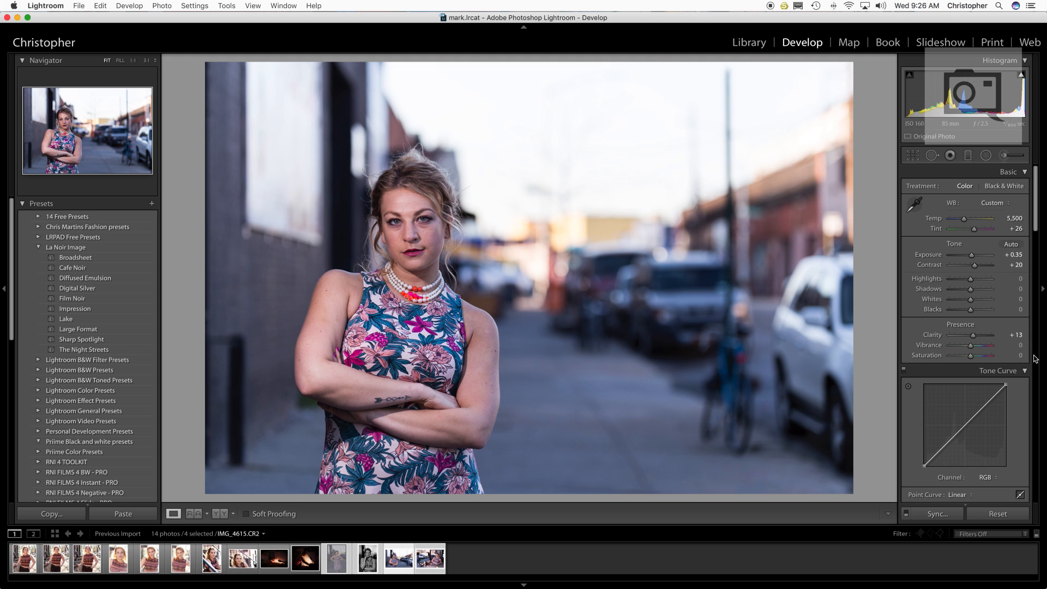
Try shifting the purple hue of IMG_4615 to +10 and its blue hue to −75 in HSL.
scroll(1035, 359, "down", 8)
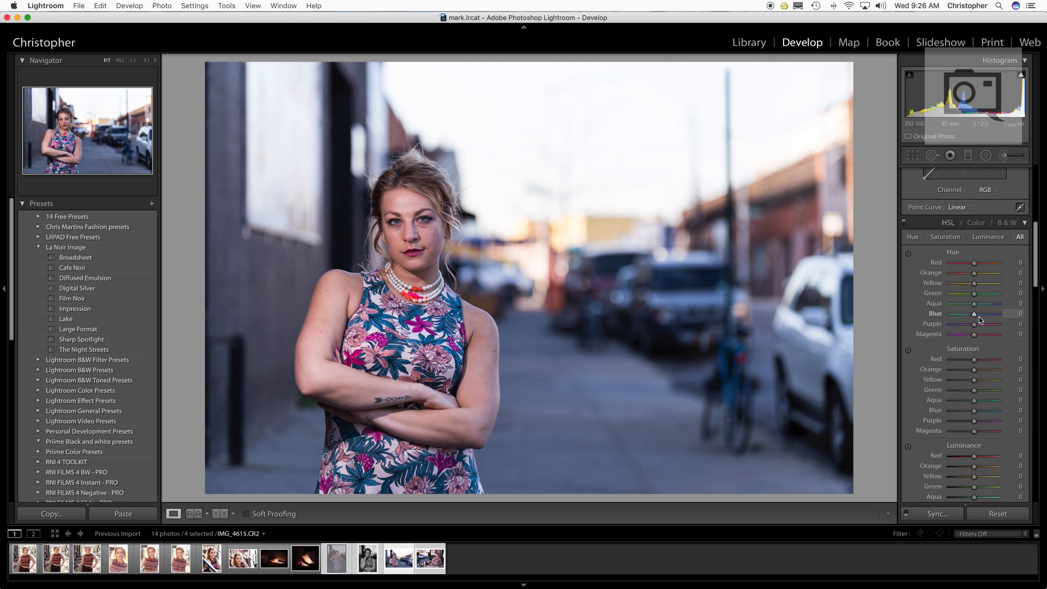
mouse_move(974, 324)
left_mouse_down()
mouse_move(1002, 329)
mouse_move(949, 328)
mouse_move(977, 333)
mouse_move(998, 314)
mouse_move(925, 316)
mouse_move(955, 317)
left_mouse_up()
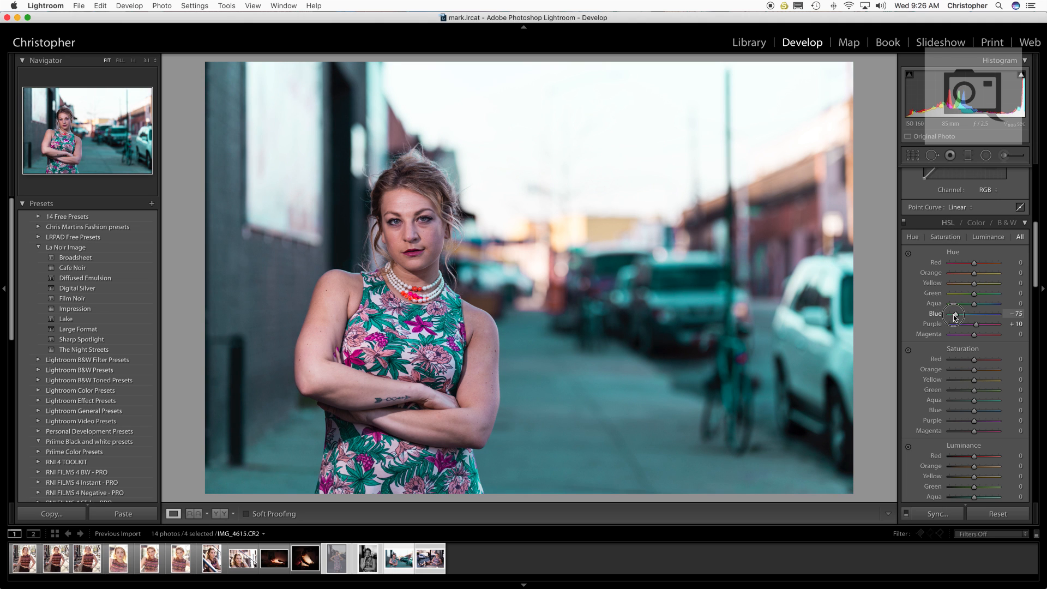
left_click_drag(956, 316, 973, 321)
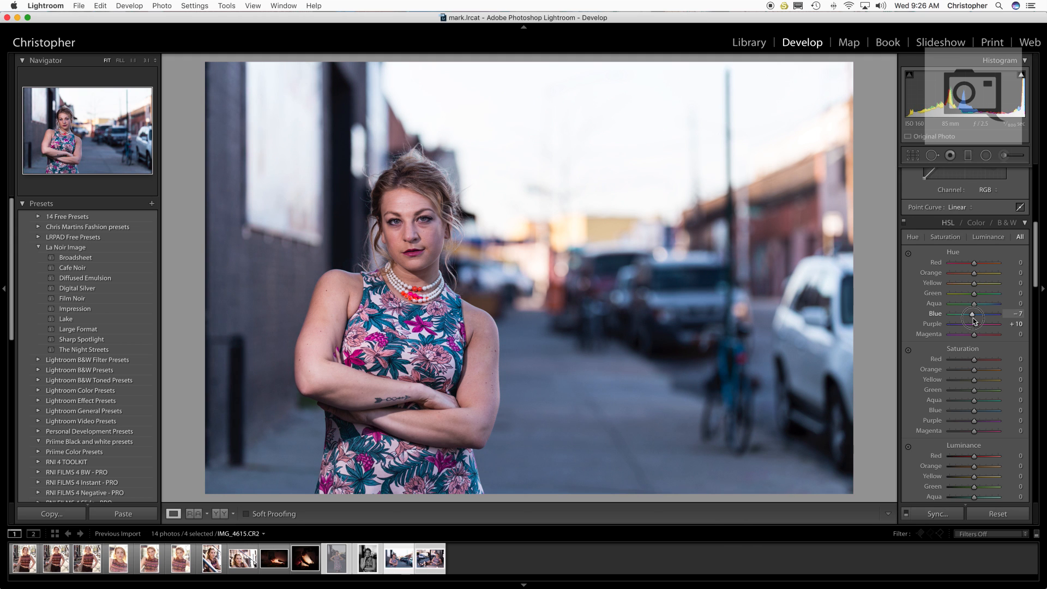
left_click_drag(974, 321, 977, 322)
scroll(1033, 321, "up", 10)
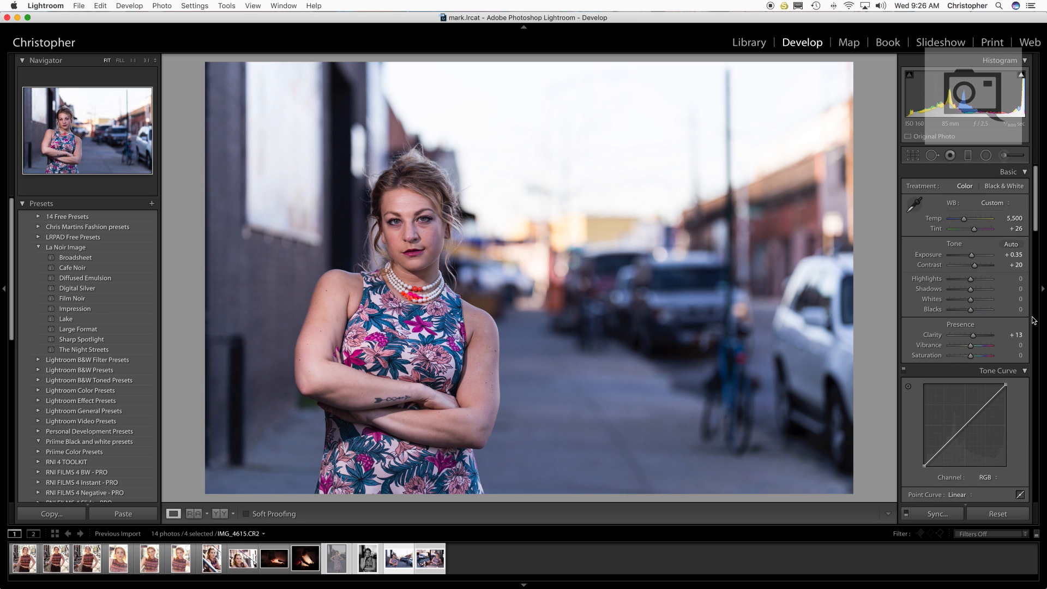
Apply the Direct Positive preset from Lightroom Color Presets to IMG_4615.
left_click(39, 248)
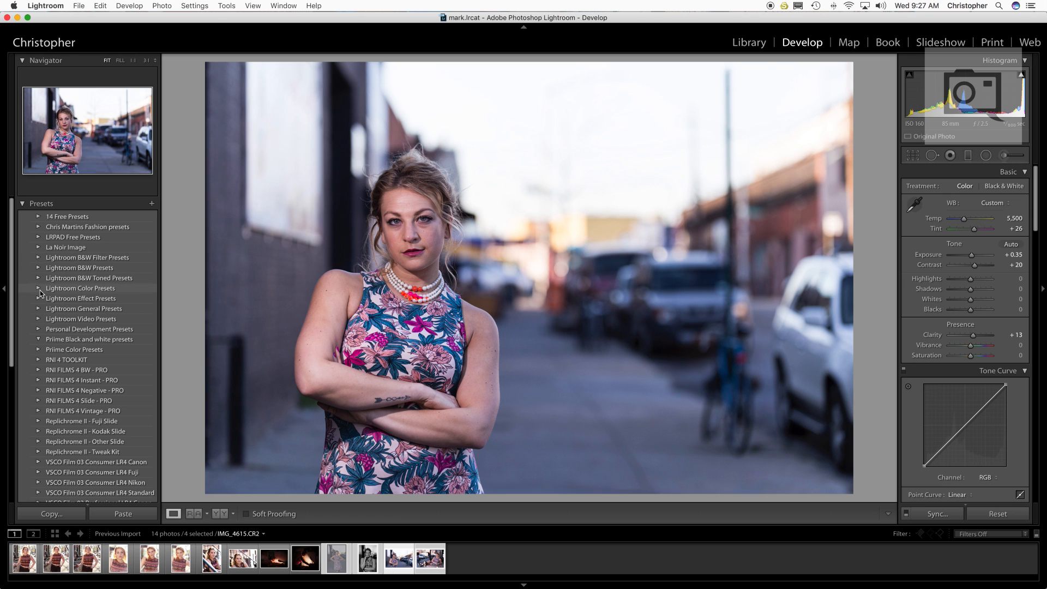
left_click(41, 291)
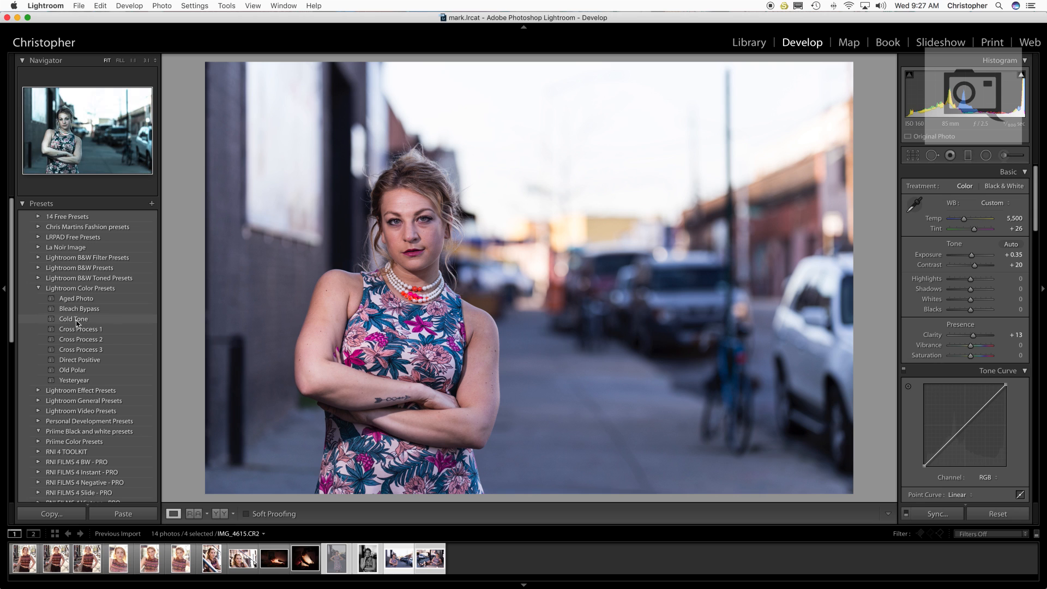
left_click(79, 360)
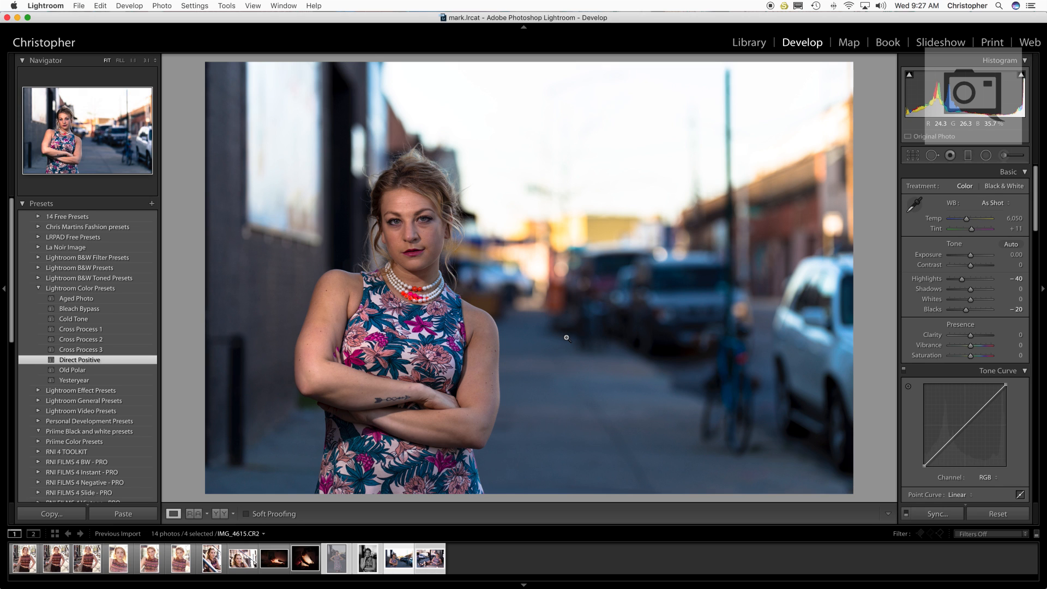
left_click(38, 288)
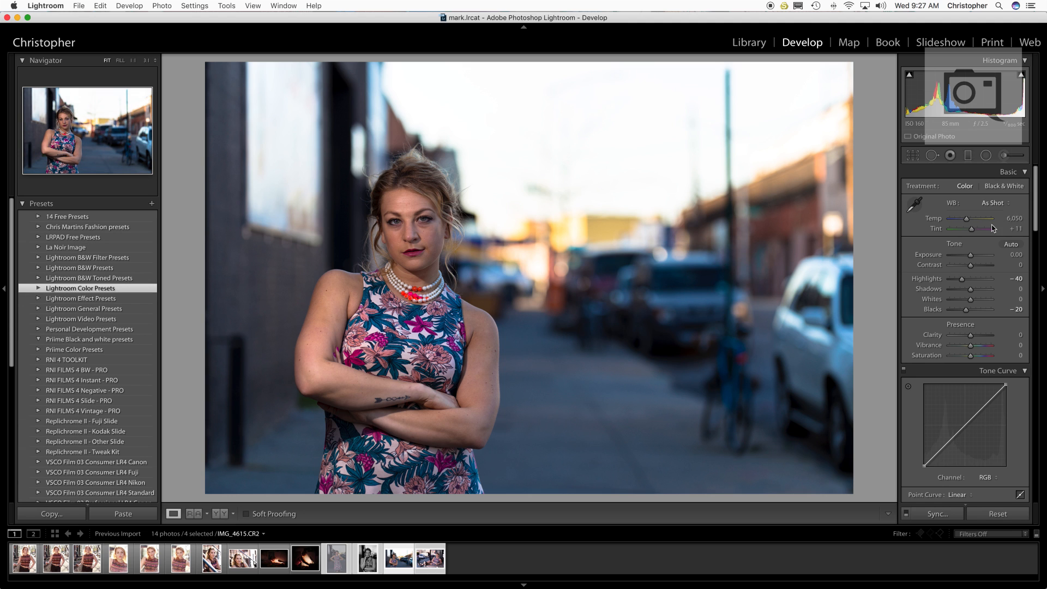
Set the HSL luminance of IMG_4615 to red +70, orange +25, blue −44, purple +38 and magenta +39.
left_click(1017, 221)
left_click(1031, 259)
scroll(1031, 260, "down", 1)
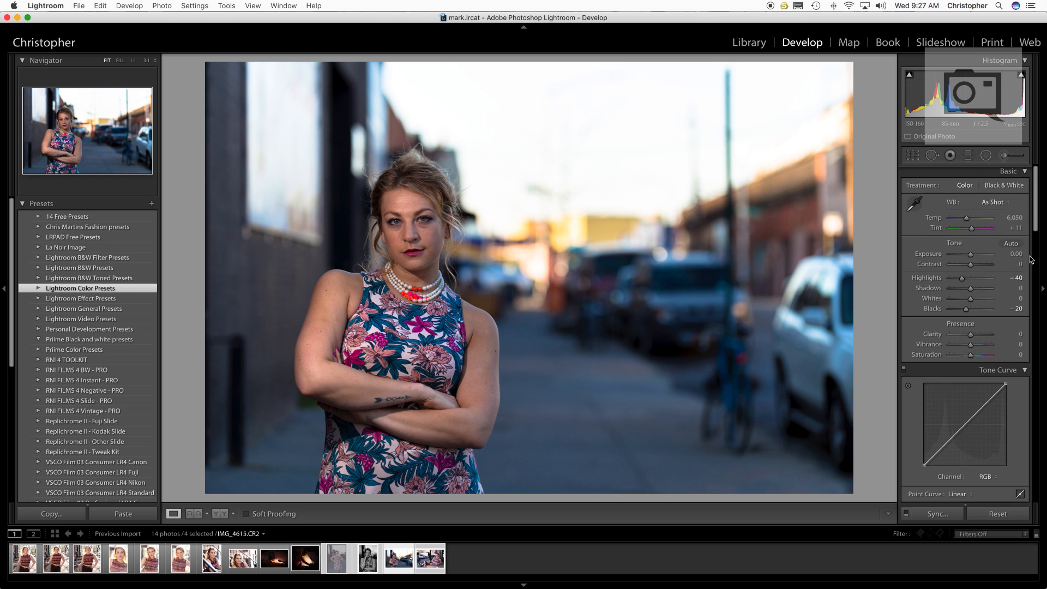
scroll(1031, 259, "down", 15)
scroll(1031, 260, "down", 10)
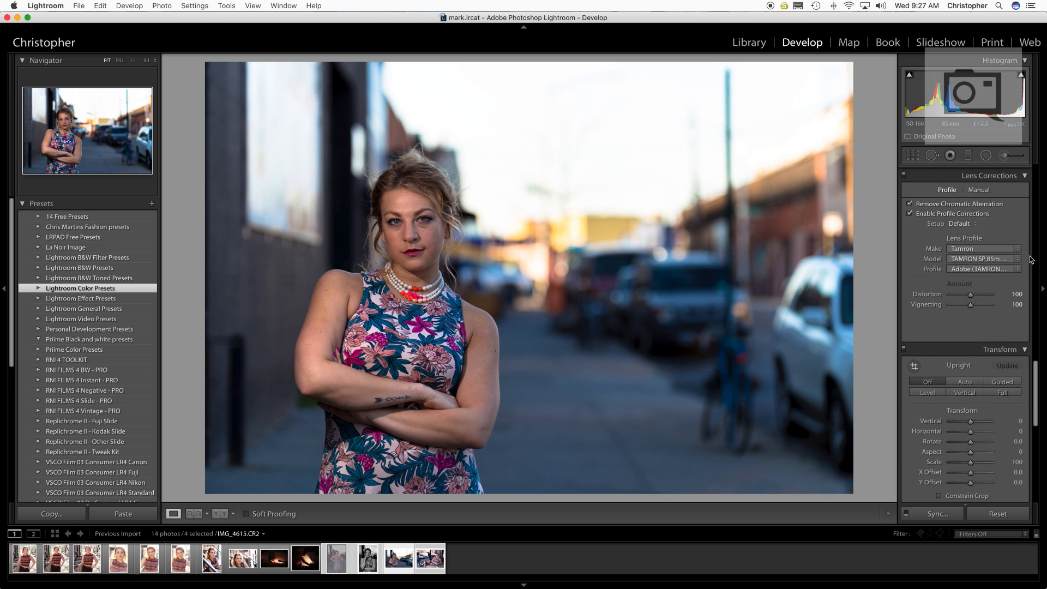
scroll(1031, 259, "up", 12)
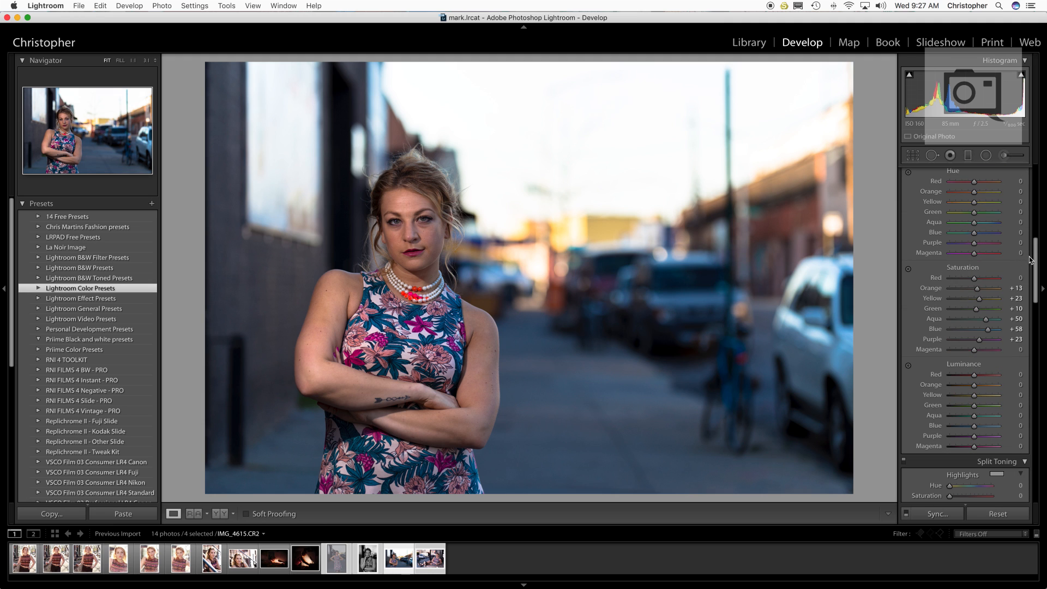
mouse_move(974, 389)
left_mouse_down()
mouse_move(992, 388)
mouse_move(980, 388)
left_mouse_up()
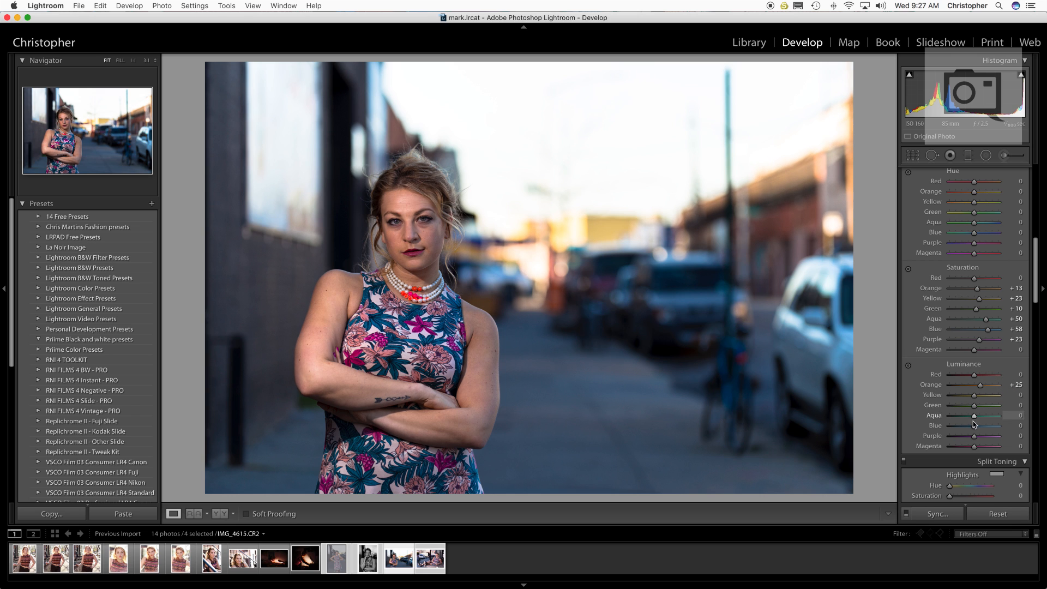
left_click_drag(975, 426, 965, 428)
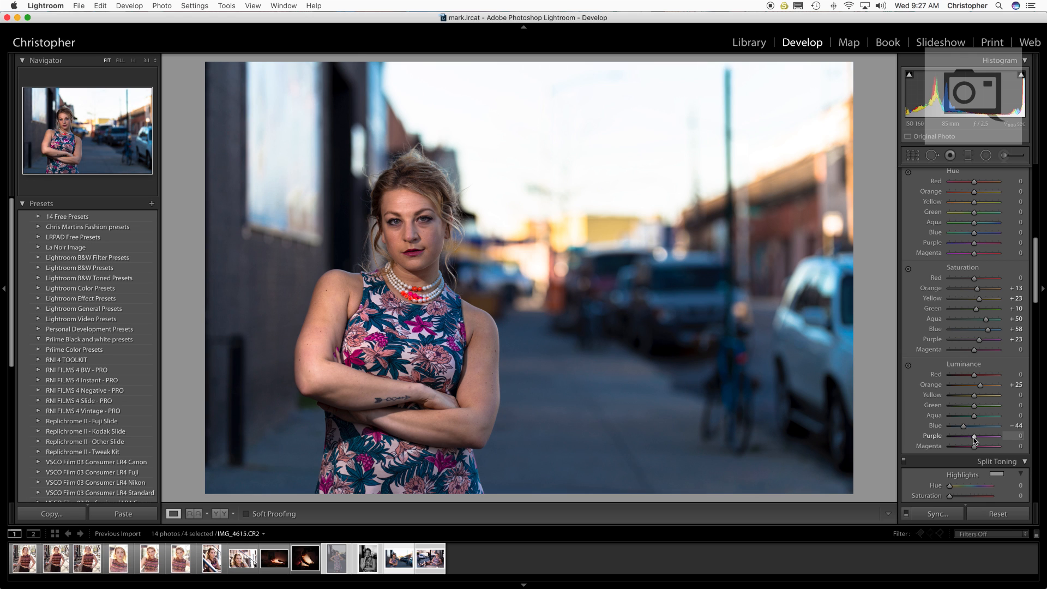
left_click_drag(975, 440, 984, 448)
left_click_drag(974, 375, 992, 382)
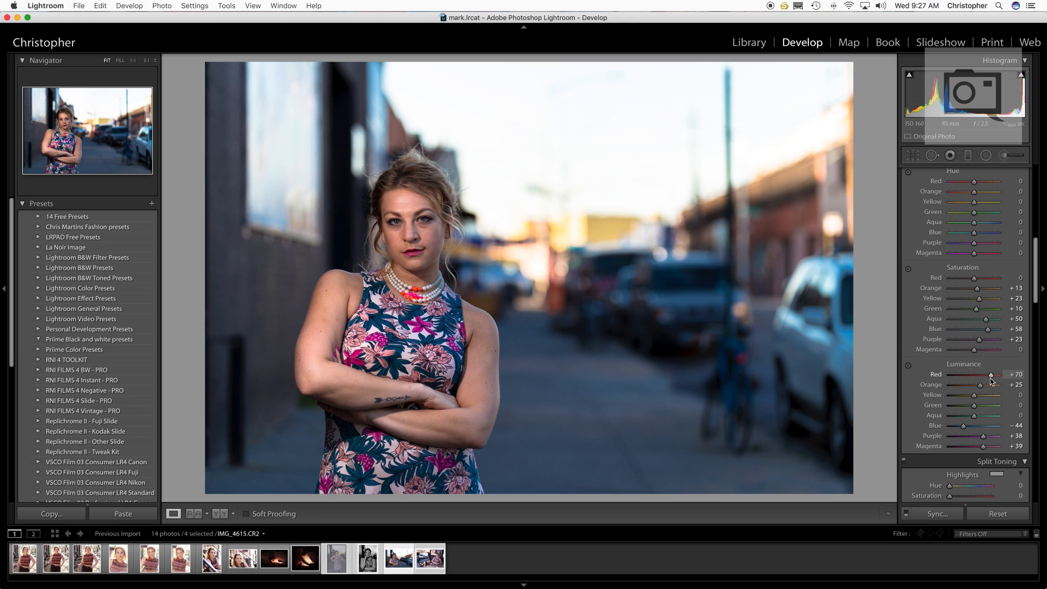
Set the exposure of IMG_4615 to +0.45 and its highlights to −67, and move on to the reclining portrait, IMG_4629.
scroll(979, 305, "up", 10)
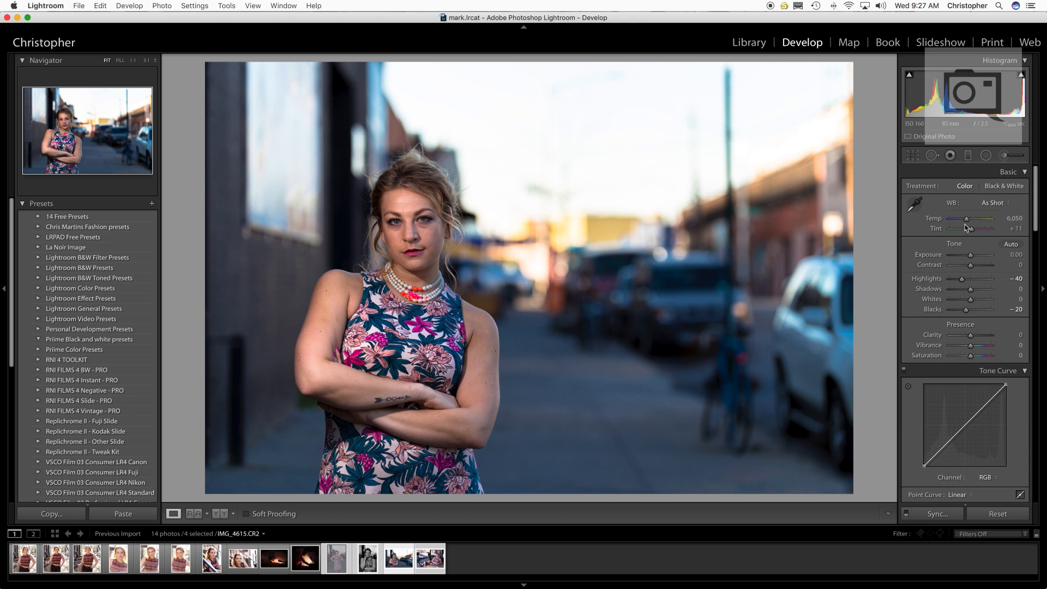
left_click_drag(971, 255, 974, 262)
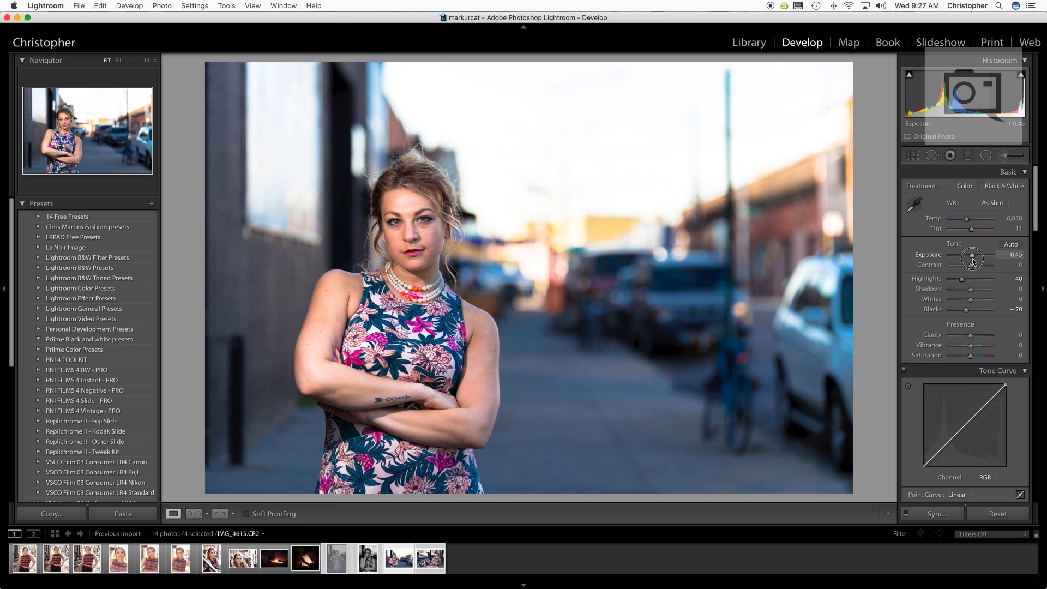
left_click_drag(963, 280, 959, 283)
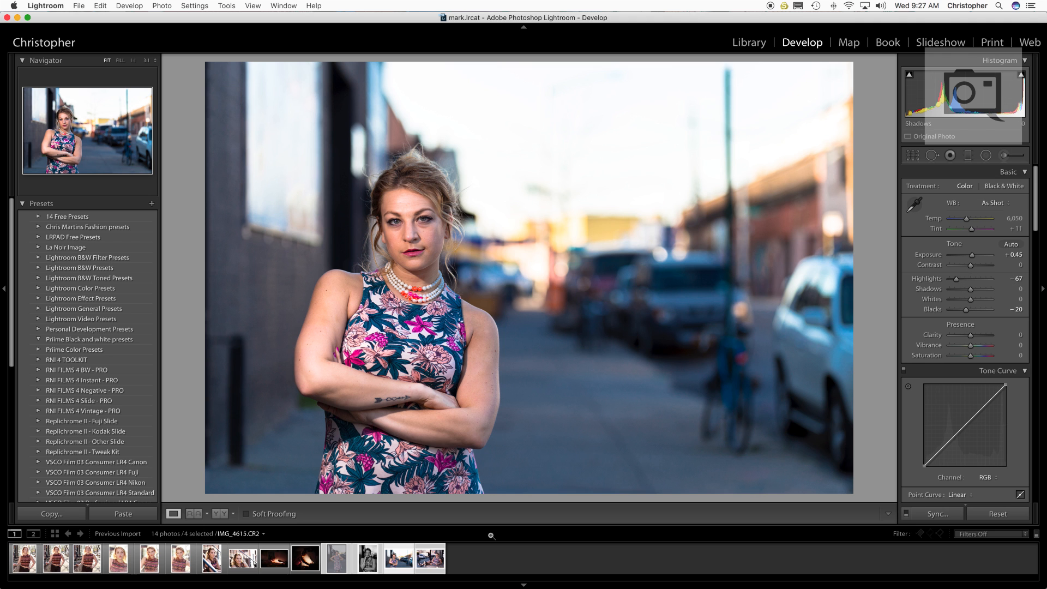
left_click(429, 564)
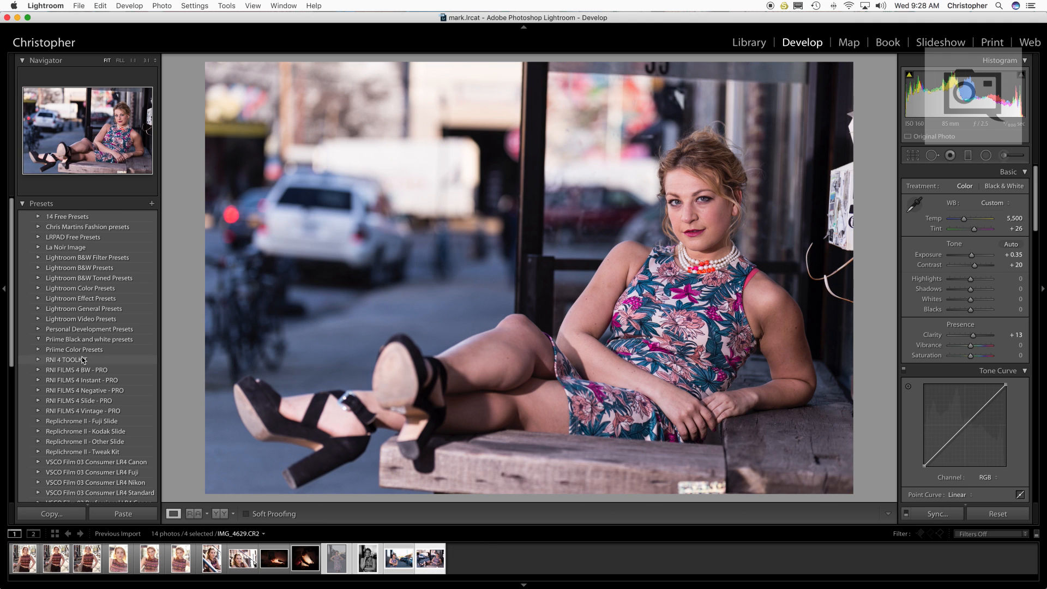
Try the Direct Positive color preset on IMG_4629 and undo it.
left_click(37, 289)
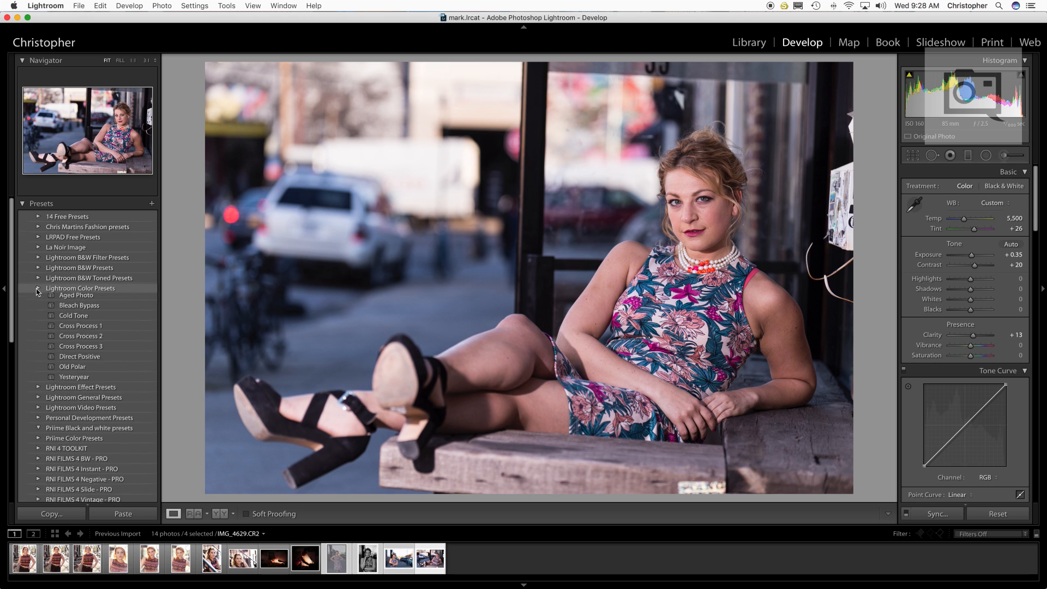
left_click(99, 361)
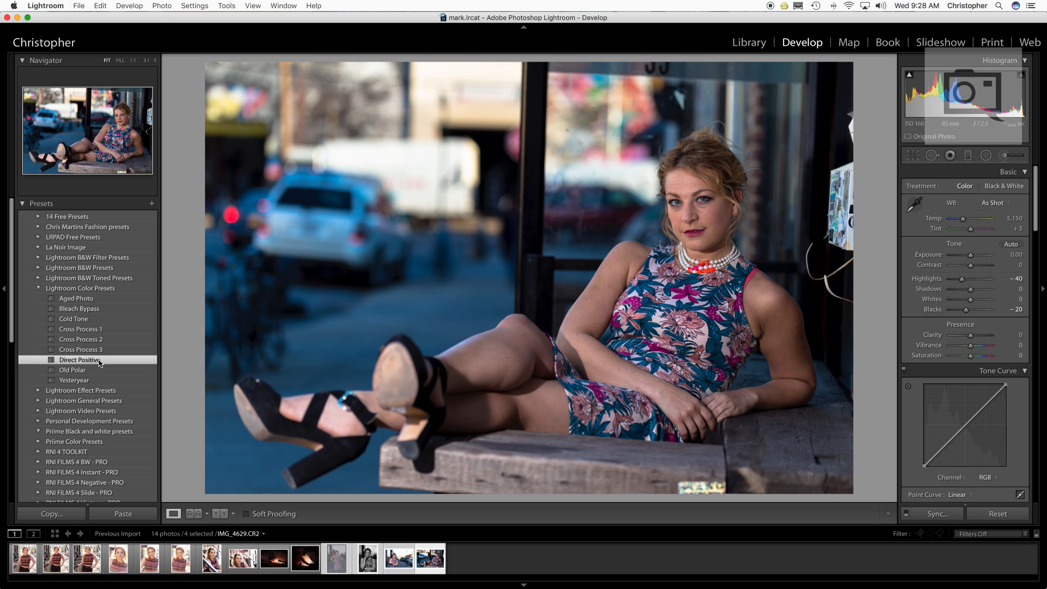
key("super+z")
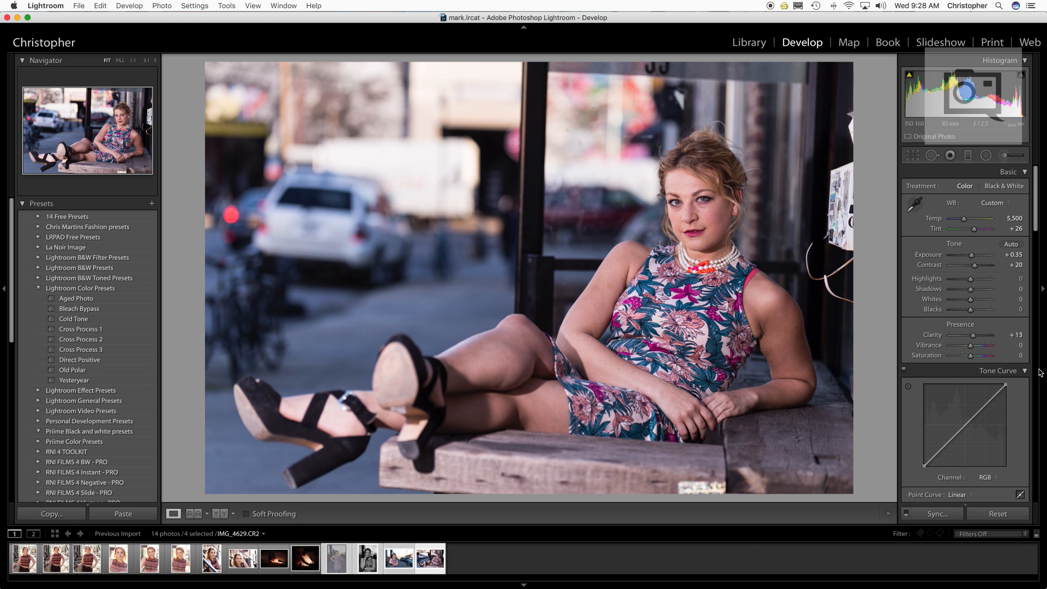
Straighten IMG_4629 with the Auto Upright transform and raise its sharpening amount slightly.
scroll(1034, 367, "down", 10)
scroll(1034, 367, "down", 10)
scroll(1033, 367, "down", 5)
left_click(958, 264)
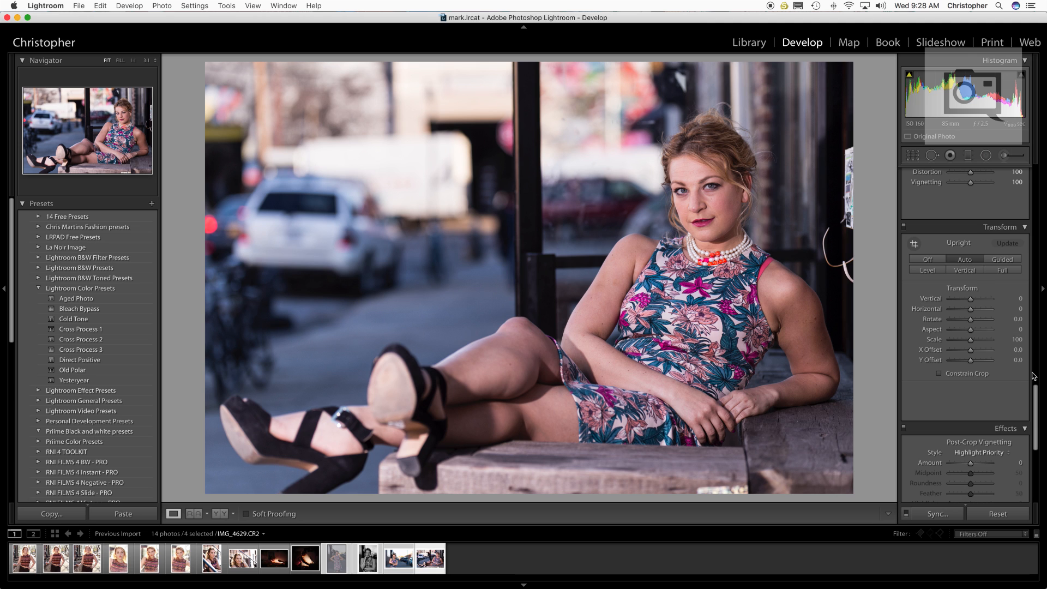
scroll(1032, 369, "up", 10)
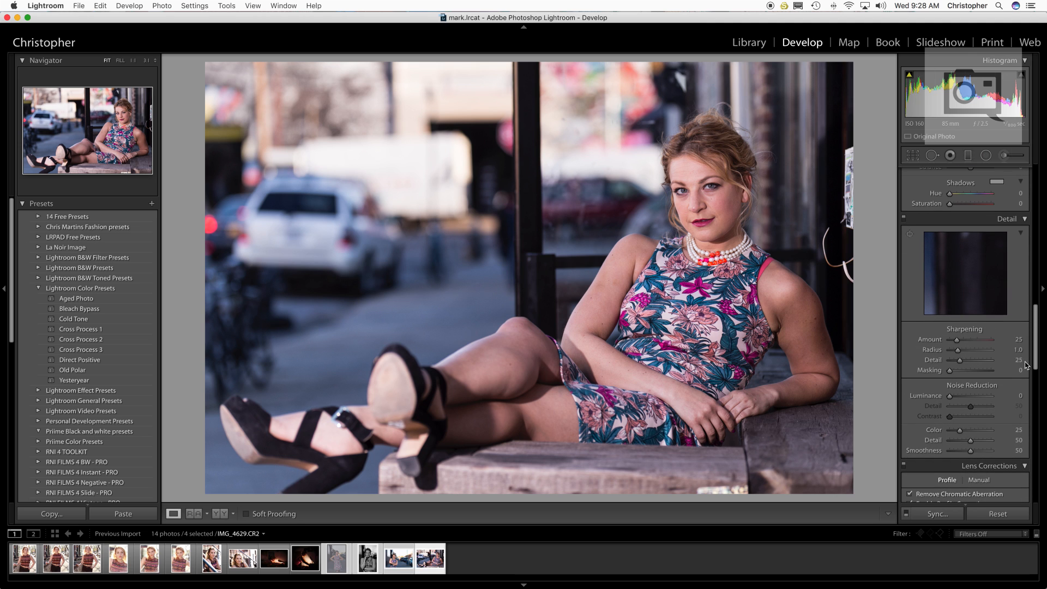
left_click_drag(957, 340, 962, 343)
Set the shadows of IMG_4629 to −19 and its whites to +11.
scroll(1035, 347, "up", 5)
scroll(1035, 347, "up", 5)
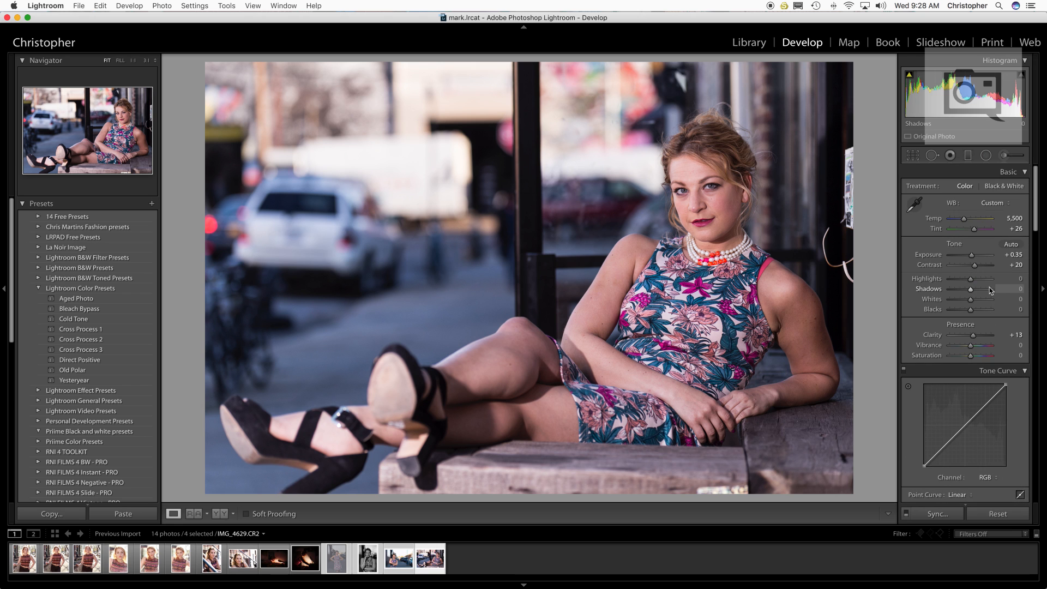
left_click(971, 293)
mouse_move(971, 294)
left_mouse_down()
mouse_move(980, 296)
mouse_move(967, 296)
left_mouse_up()
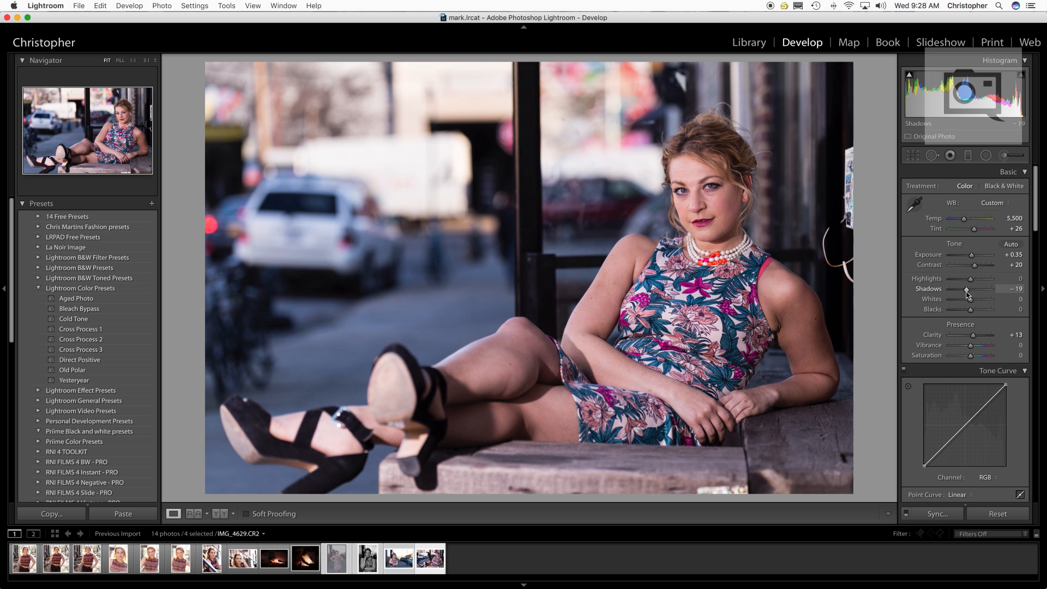
left_click_drag(970, 298, 973, 298)
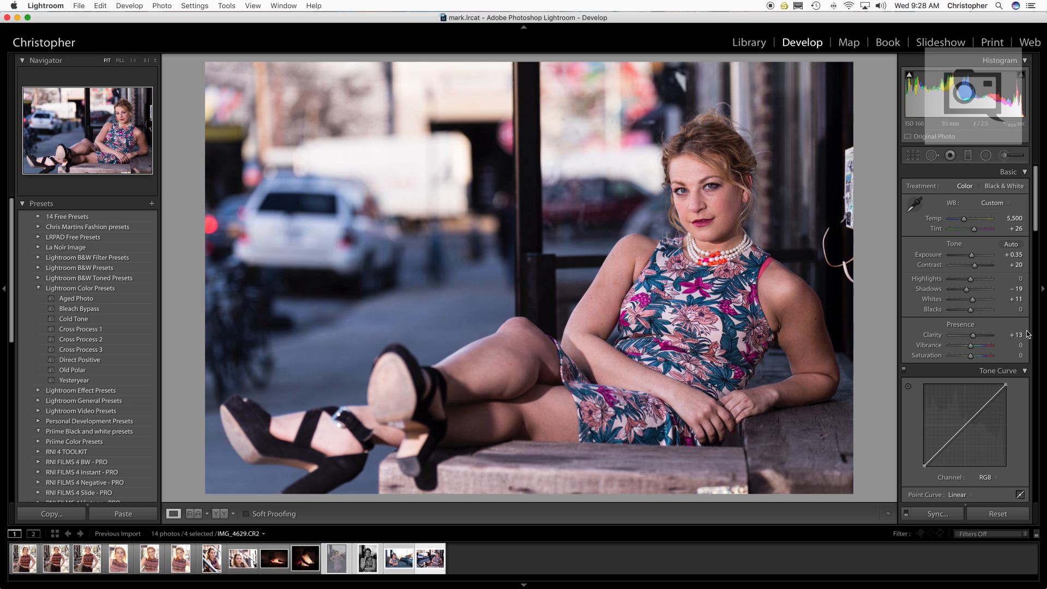
Set IMG_4629's orange saturation to +25 and its luminance to red +55, orange +46, blue +36, purple about −5 and magenta +11.
scroll(1018, 326, "down", 3)
scroll(1018, 326, "down", 6)
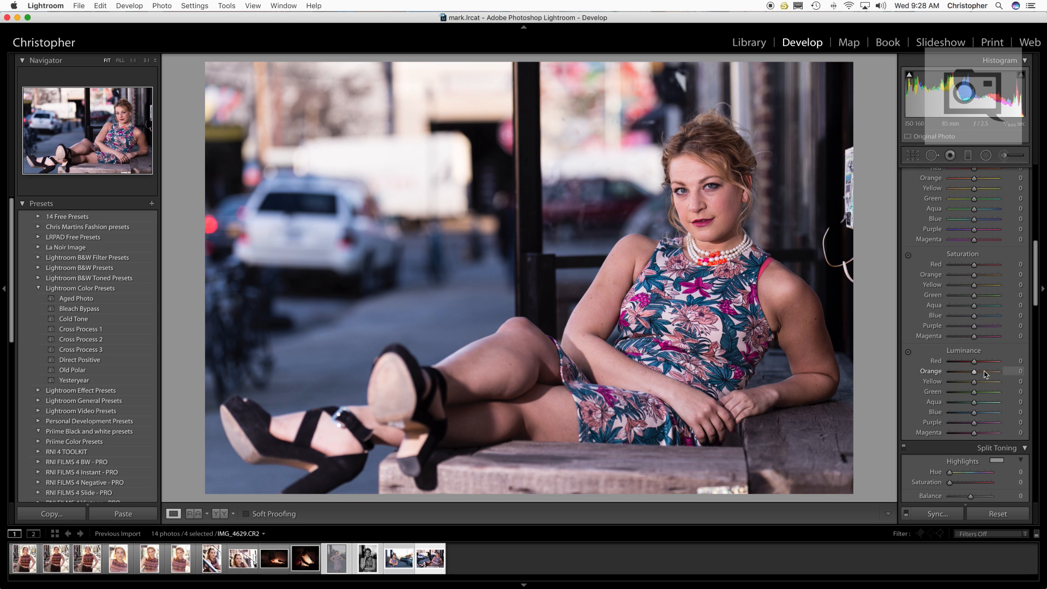
left_click_drag(975, 275, 980, 278)
mouse_move(974, 371)
left_mouse_down()
mouse_move(986, 375)
mouse_move(988, 361)
left_mouse_up()
mouse_move(975, 412)
left_mouse_down()
mouse_move(947, 412)
mouse_move(988, 413)
mouse_move(994, 434)
mouse_move(976, 427)
left_mouse_up()
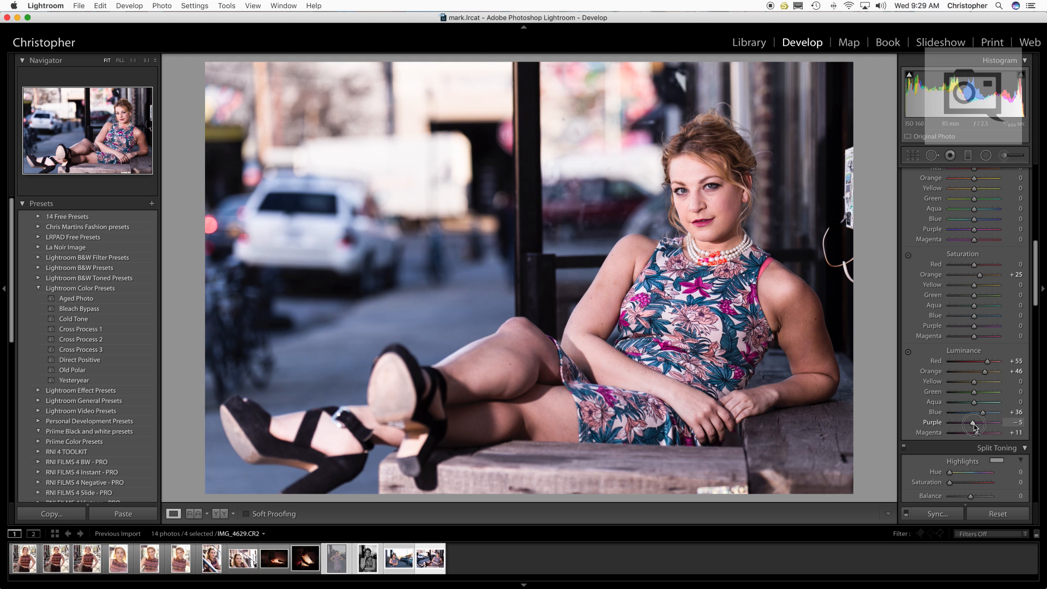
scroll(1028, 333, "up", 10)
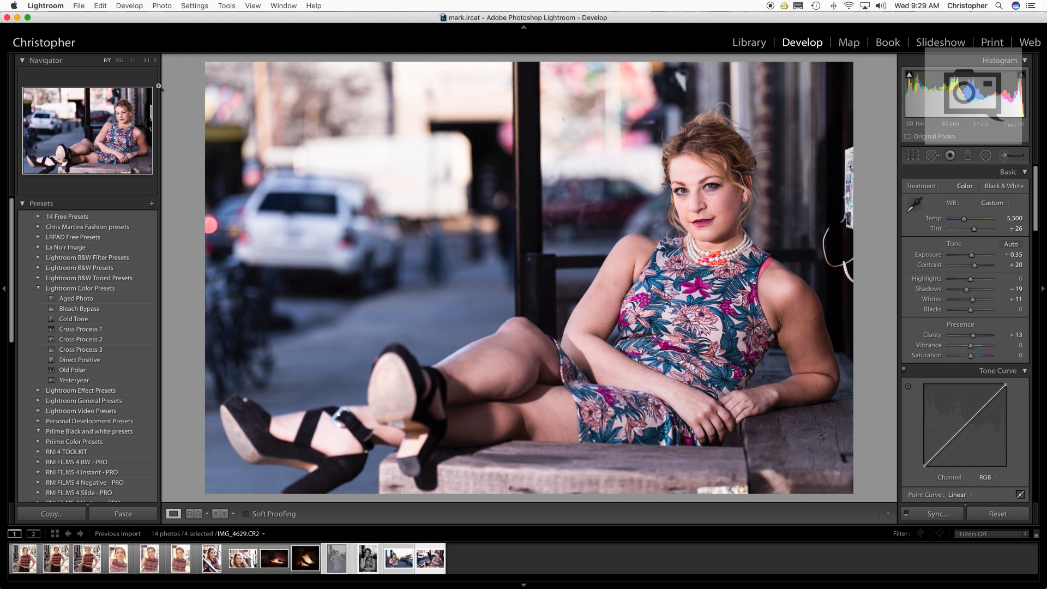
Delete the rejected photos by removing them from the catalog only, keeping the files on disk.
left_click(172, 11)
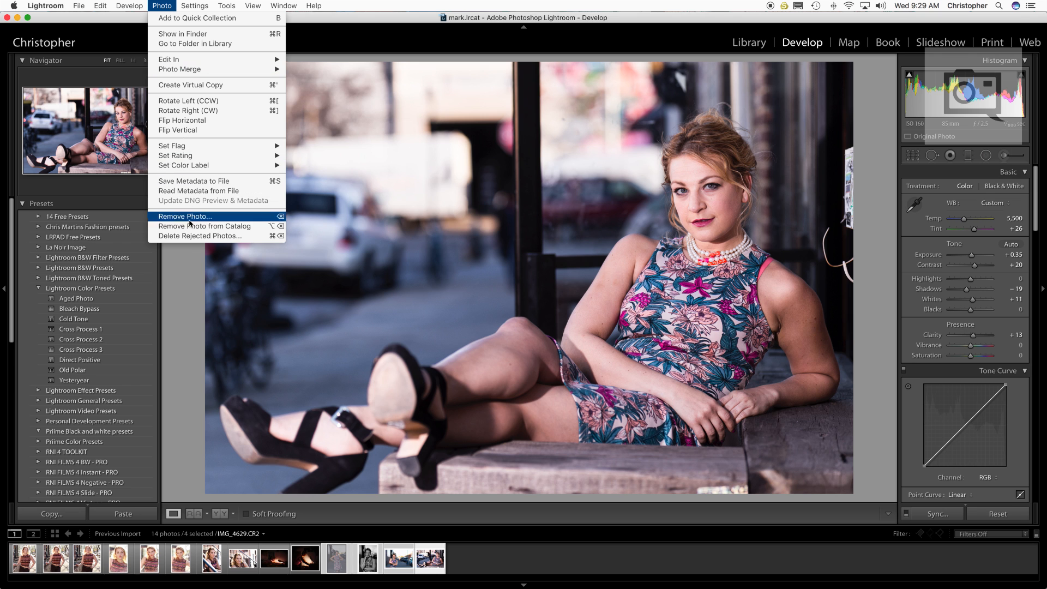
left_click(188, 236)
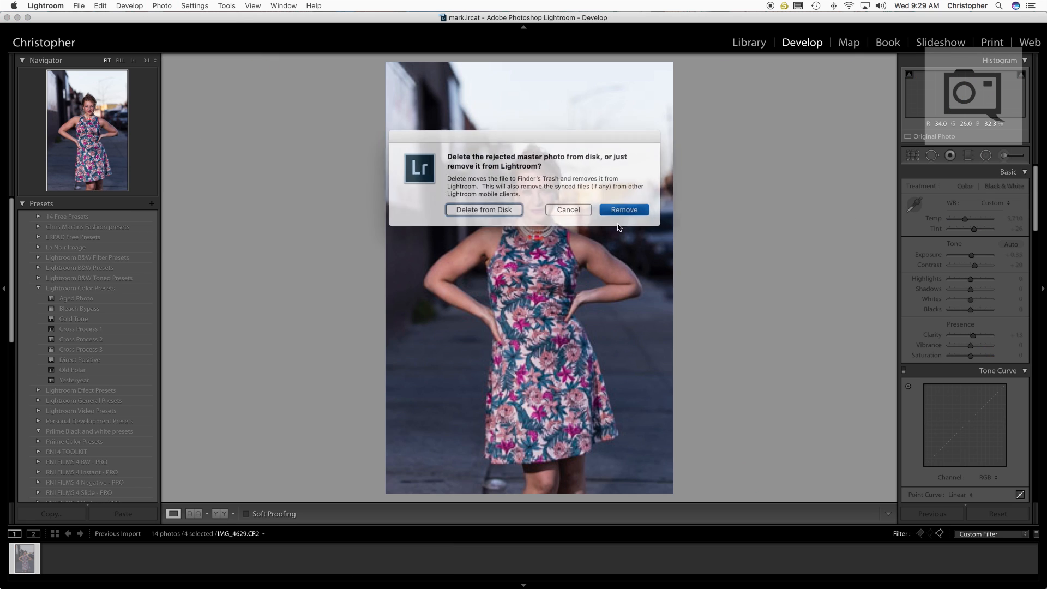
left_click(613, 212)
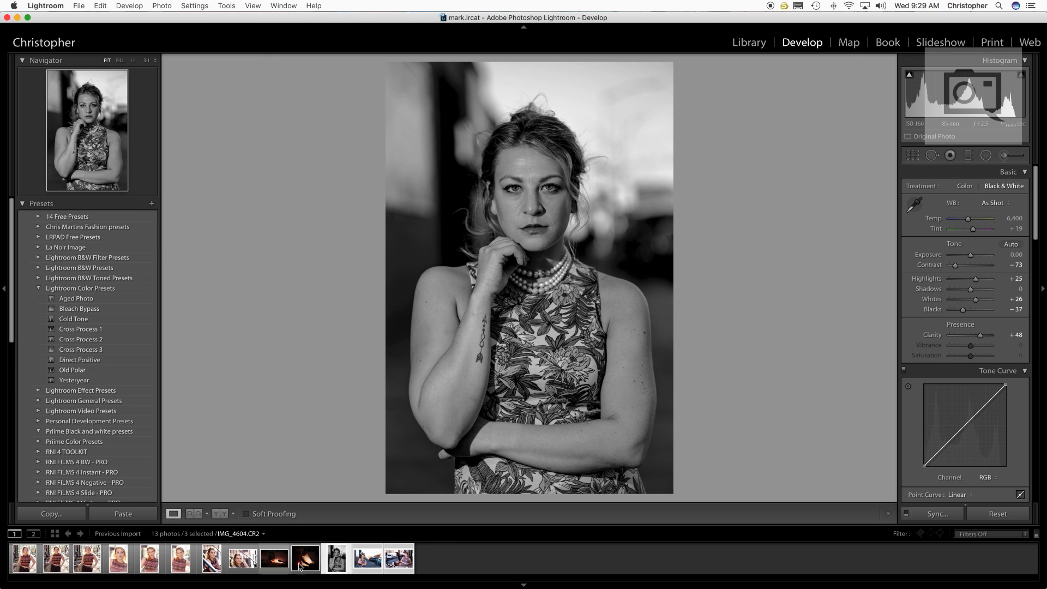
Select all 13 remaining photos in the filmstrip and open the export settings for them.
left_click(26, 558)
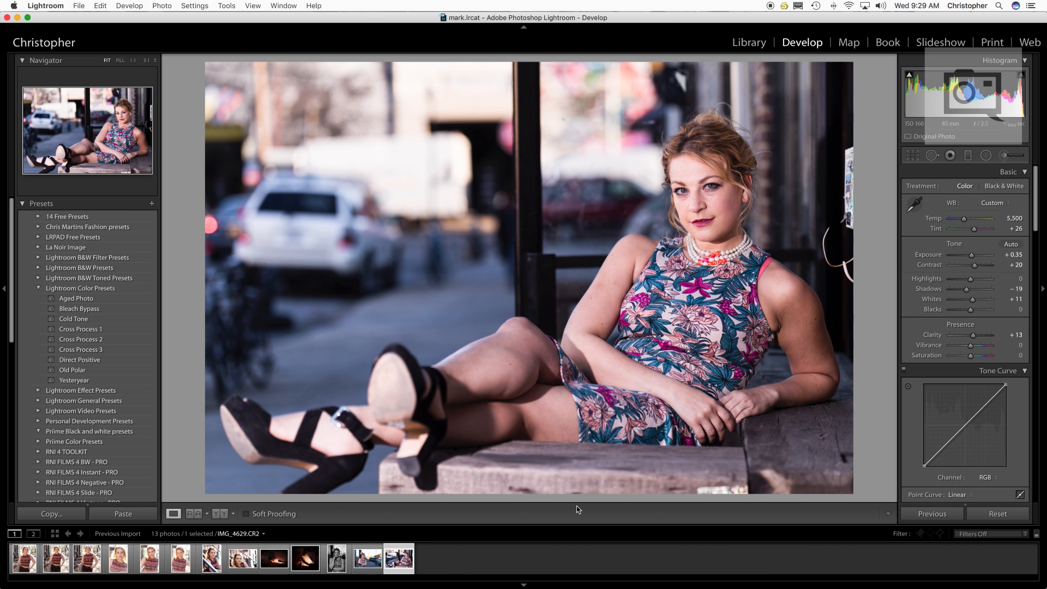
key("super+a")
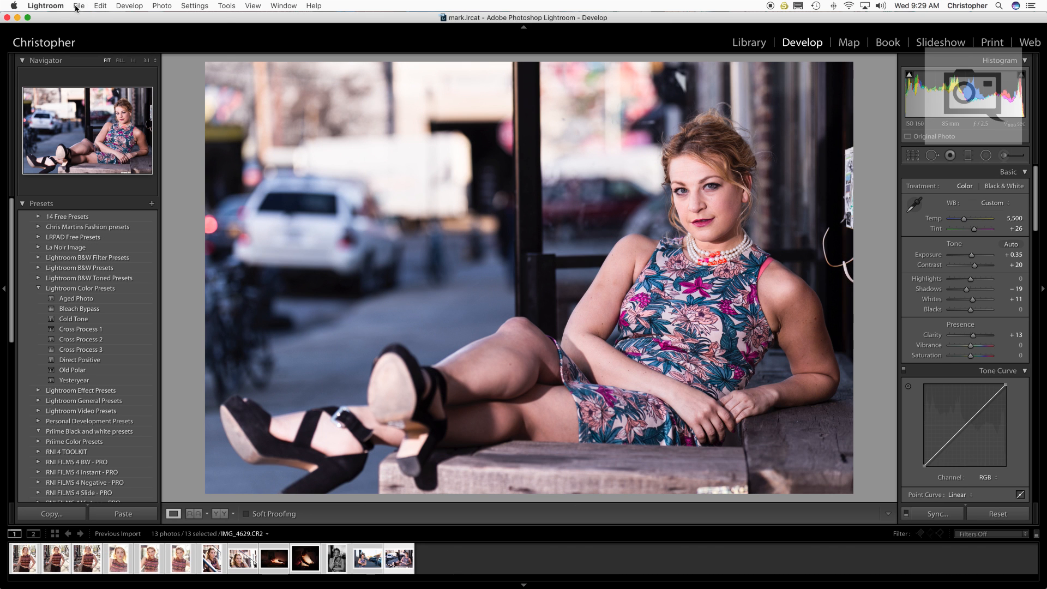
left_click(77, 6)
left_click(104, 138)
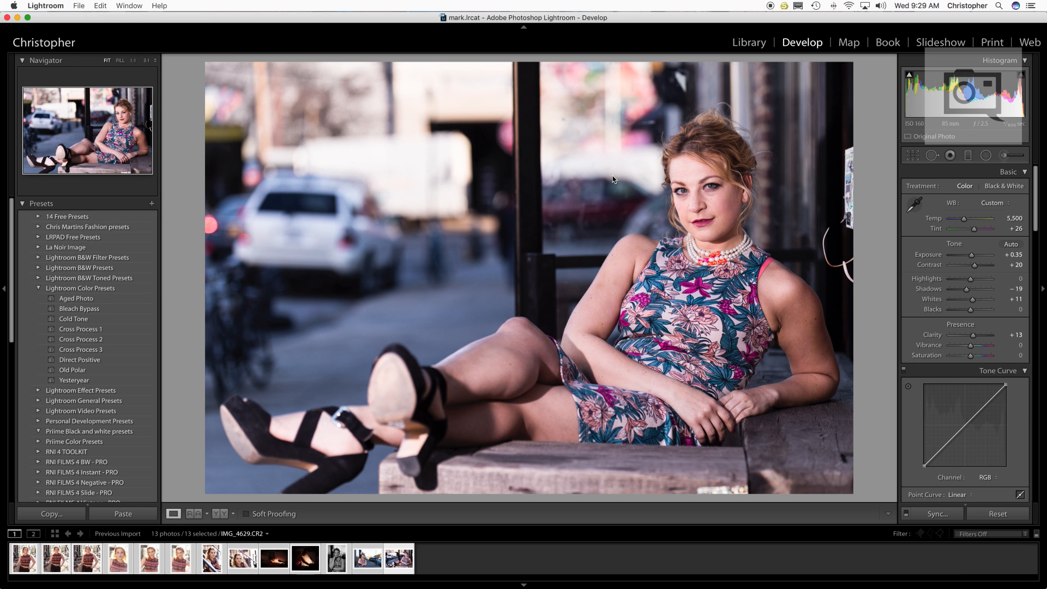
Create a "ReEdit Episode 2" folder named for the model's edited photos in LaCie's August 2017, copy its name, and choose it as export destination.
left_click(680, 195)
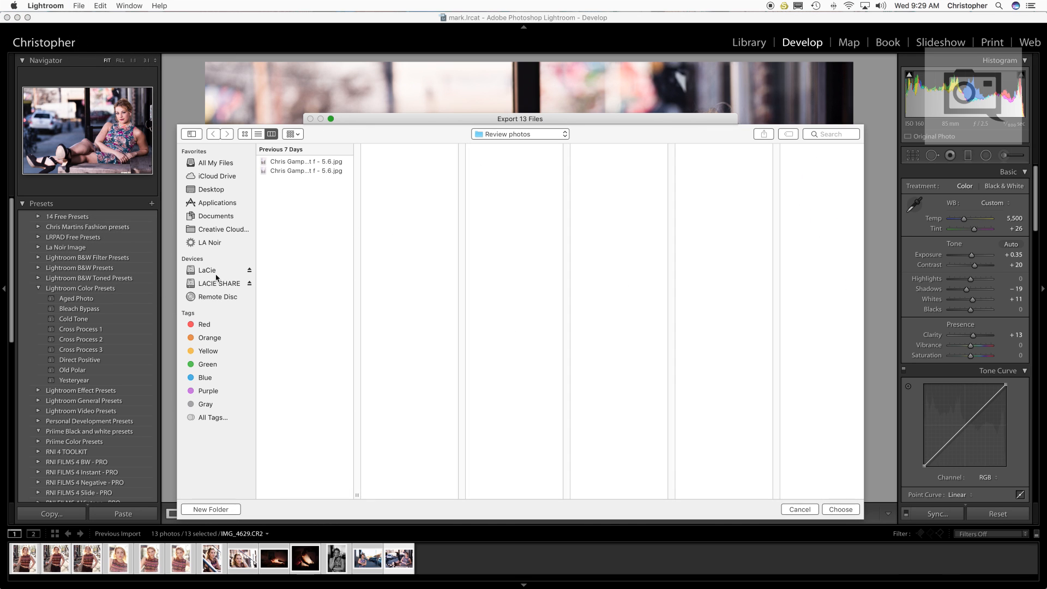
left_click(216, 273)
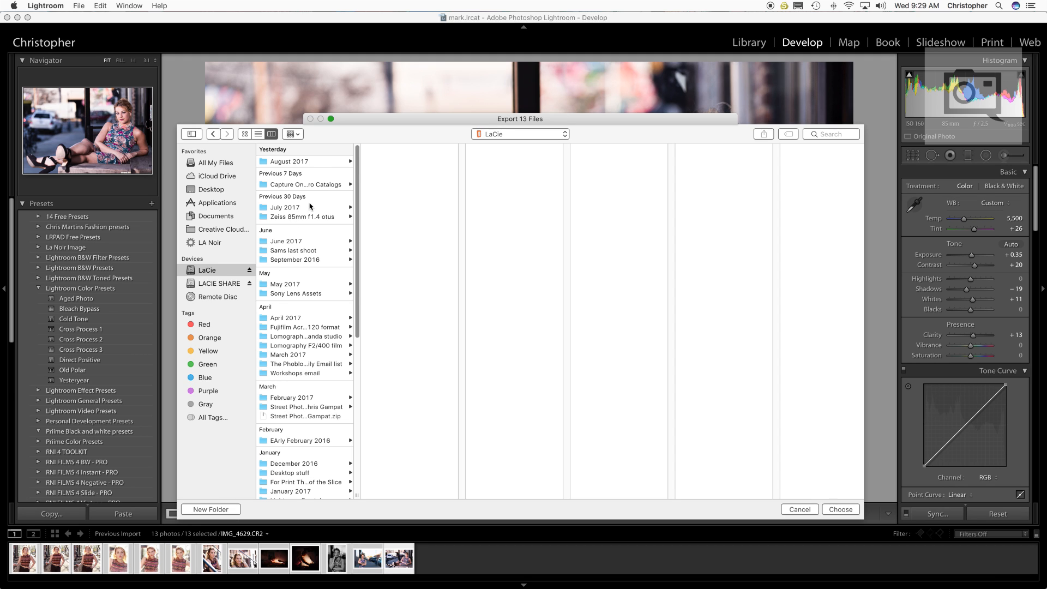
left_click(310, 162)
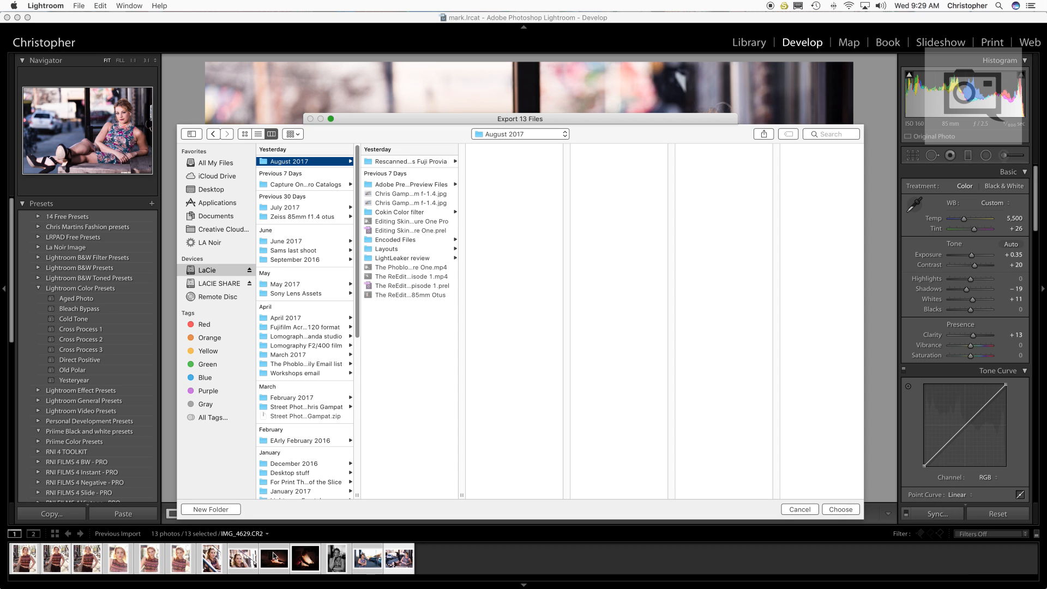
left_click(233, 513)
type("ReEdit Epis")
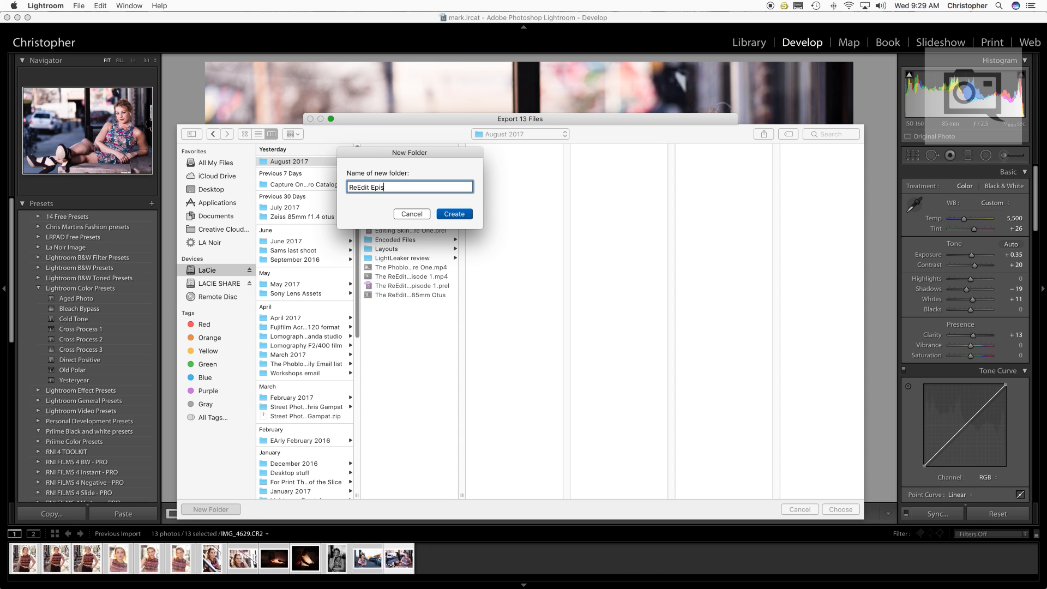
type("ode 2 Photos of Natalie Edited")
key("cmd+a")
key("cmd+c")
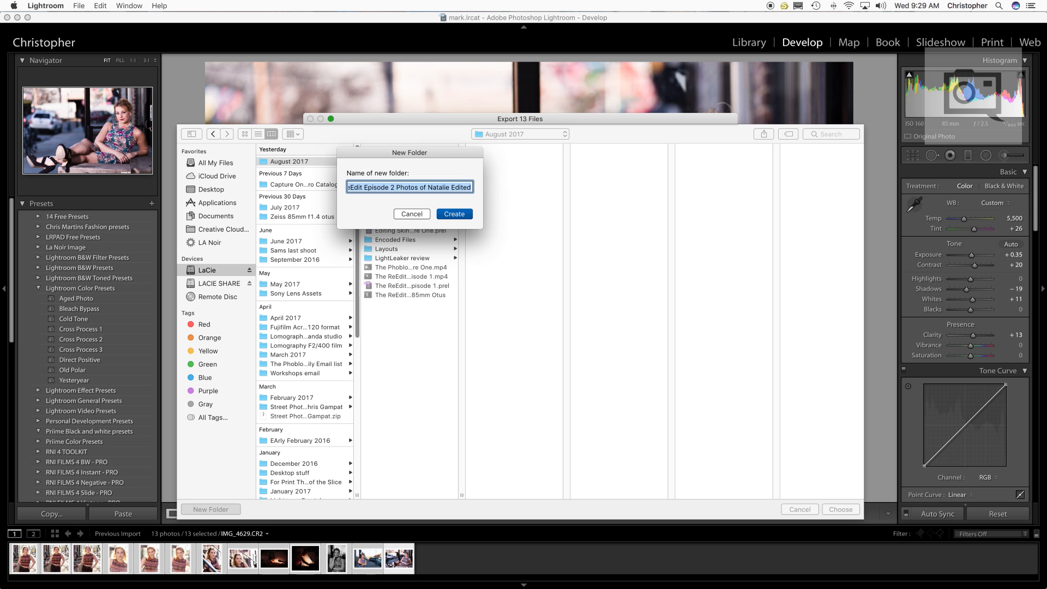
key("Return")
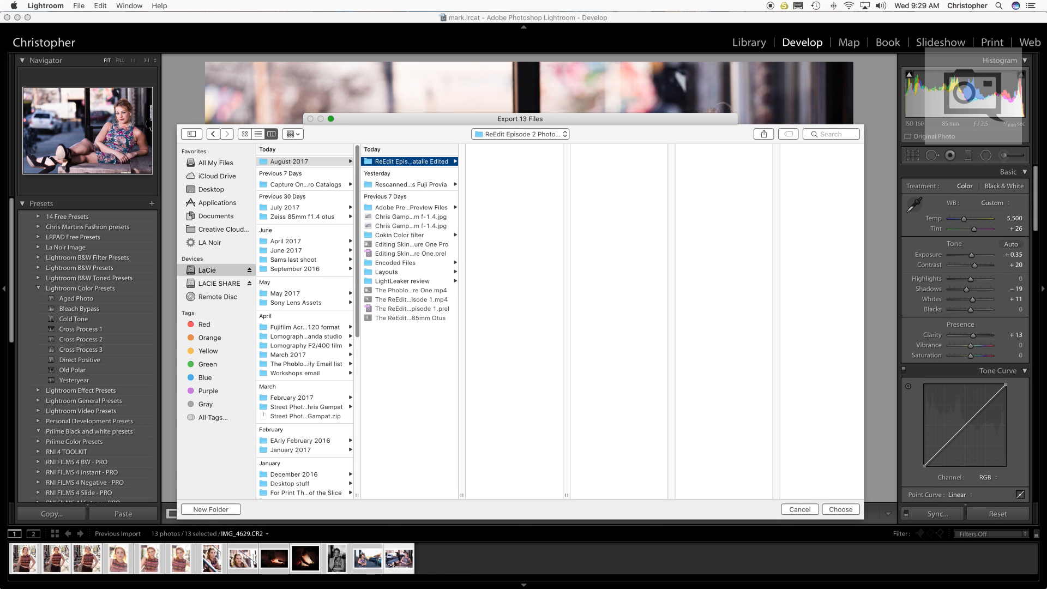
key("Return")
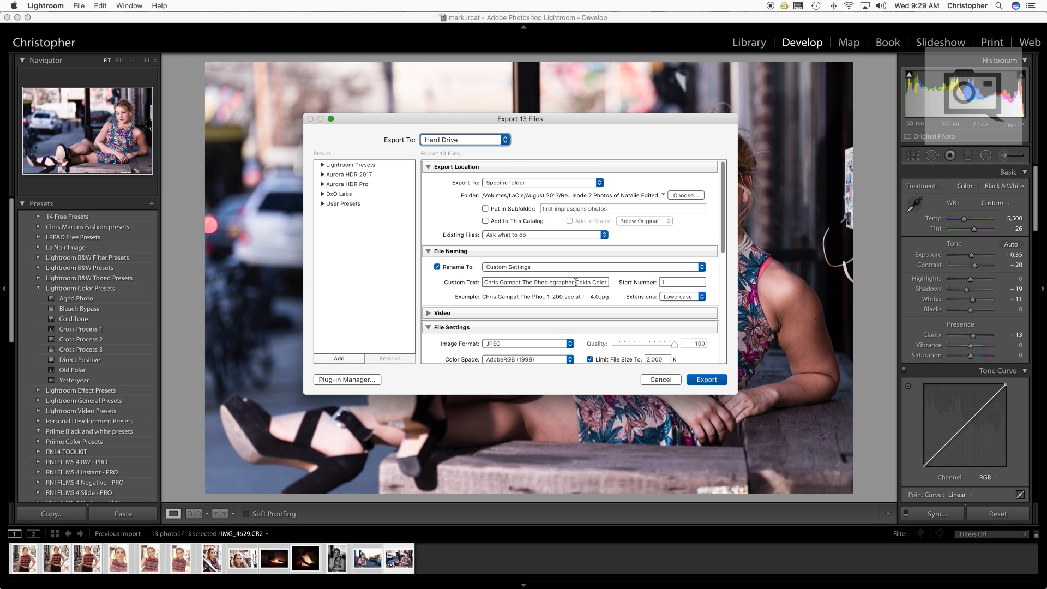
Paste the copied folder name into the custom text used for renaming the exported files.
left_click(576, 282)
left_click(576, 281)
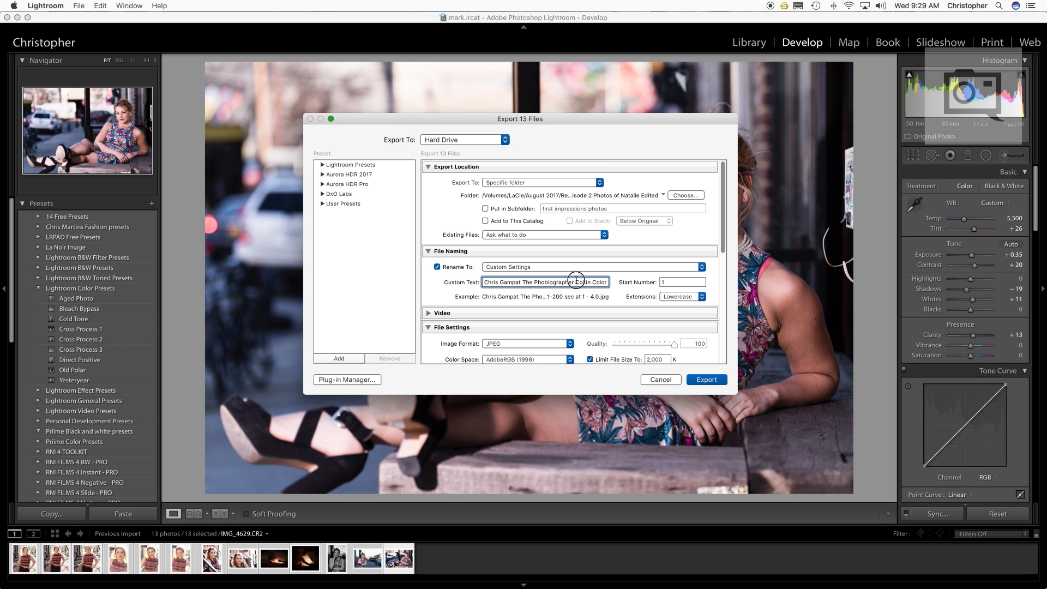
key("super+a")
key("super+v")
Try a different file size limit for the exported JPEGs, and set it back to 2,000 K.
scroll(719, 358, "down", 3)
scroll(709, 306, "down", 5)
scroll(657, 244, "up", 1)
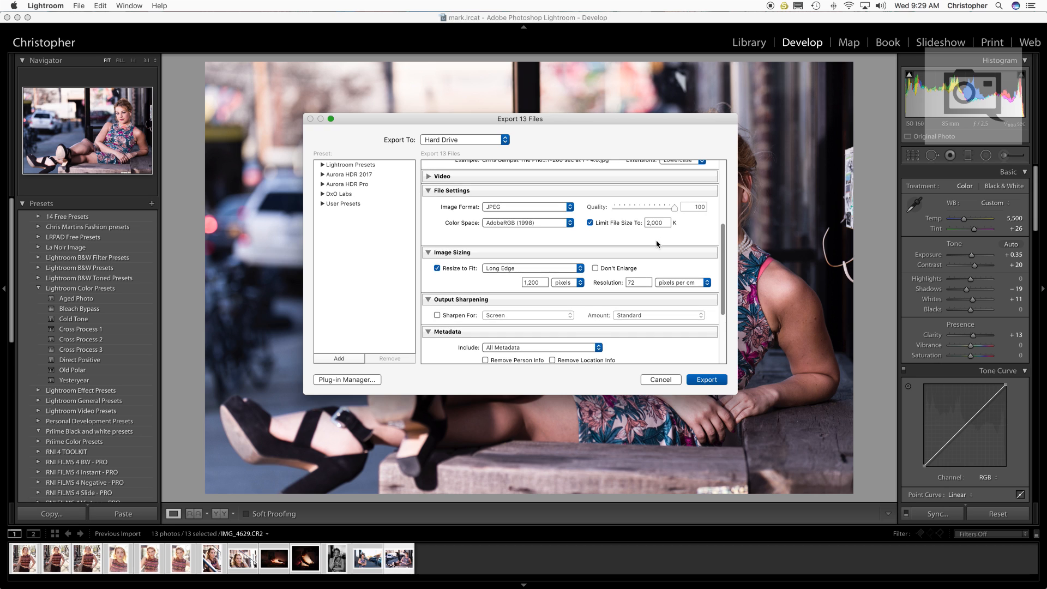
left_click(656, 223)
key("super+a")
type("10")
left_click(696, 235)
left_click(673, 223)
key("super+a")
type("2")
left_click(692, 237)
Enable watermarking with the photographer's own "Photography 102013" watermark and export the 13 photos.
scroll(691, 237, "down", 3)
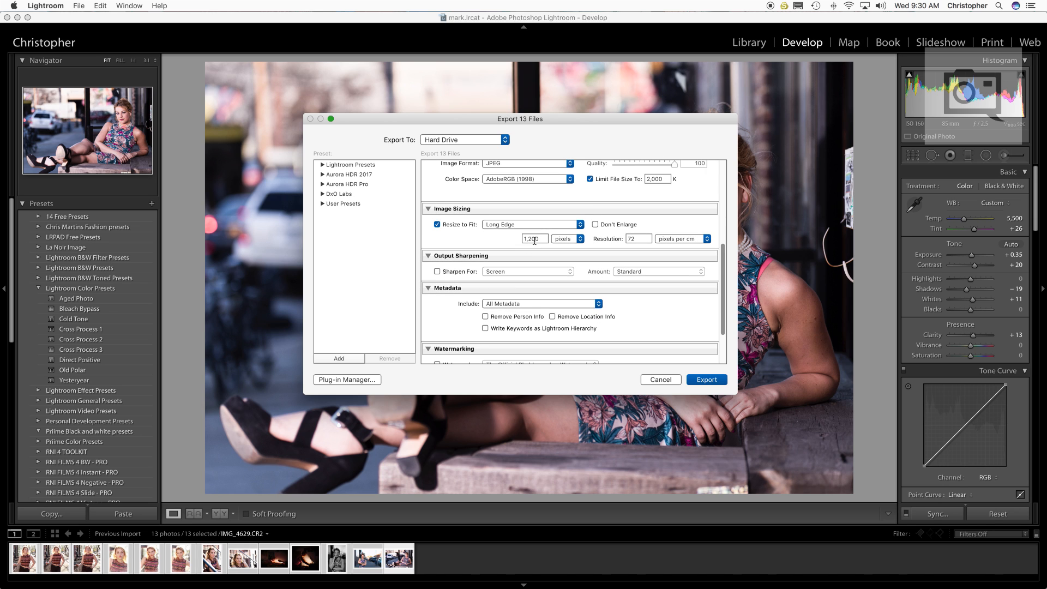
scroll(678, 300, "down", 4)
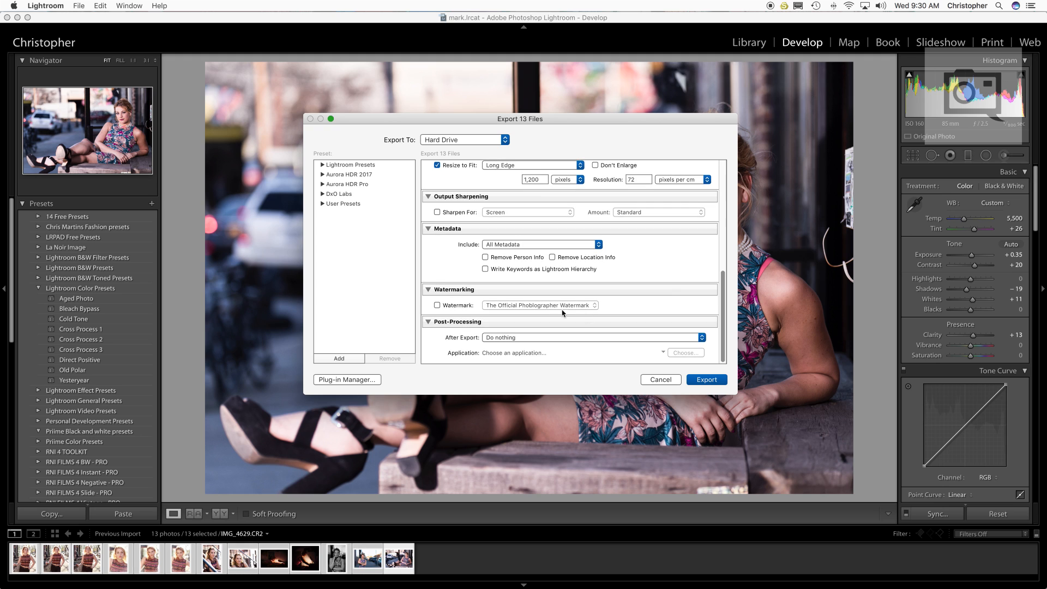
left_click(465, 307)
left_click(540, 305)
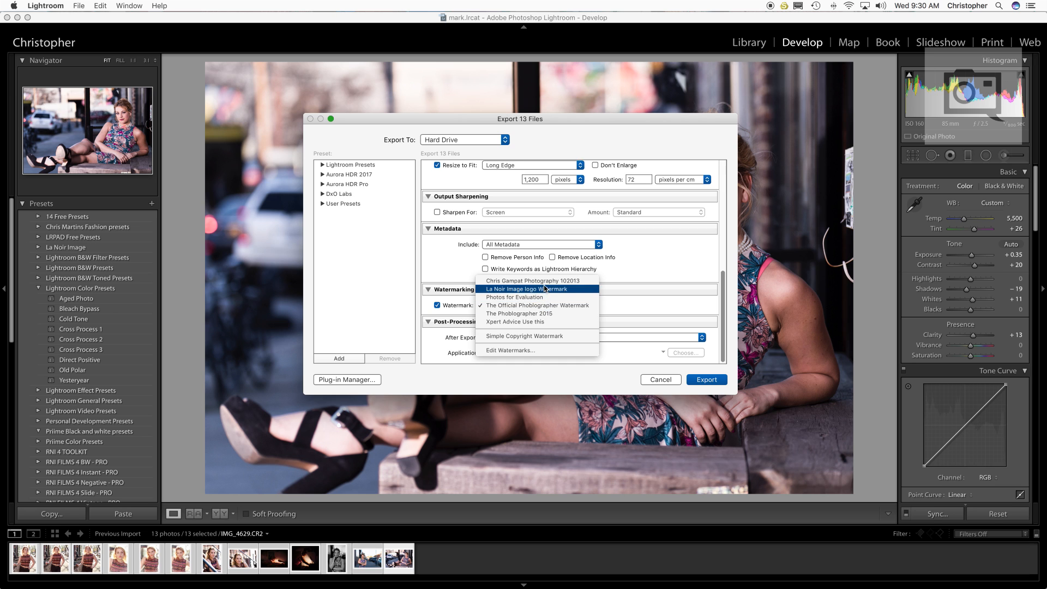
left_click(545, 282)
left_click(707, 380)
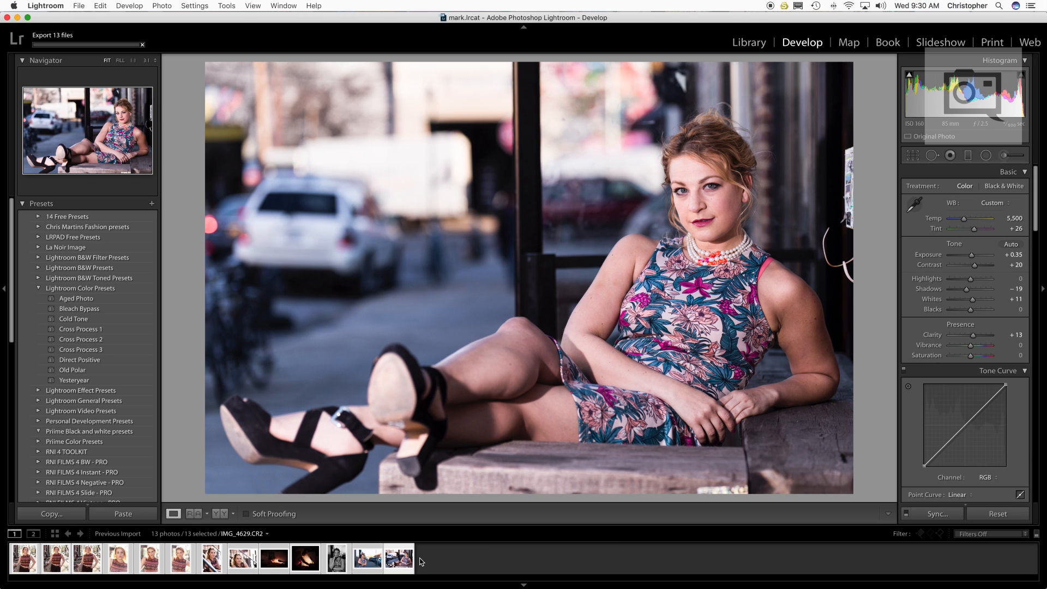
Review the edited photos IMG_4615 and IMG_4565.
left_click(390, 562)
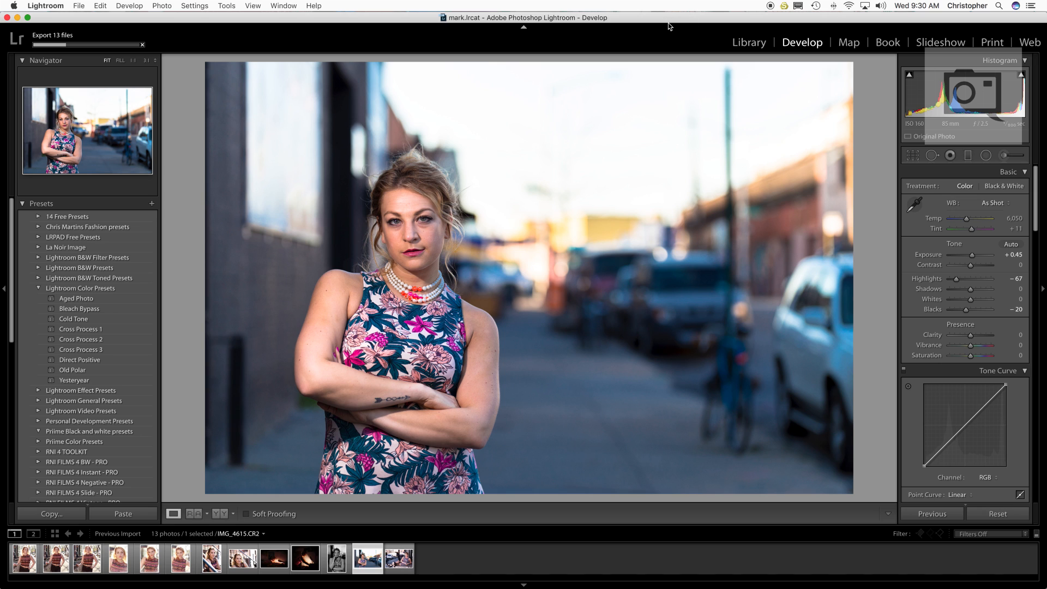
left_click(179, 556)
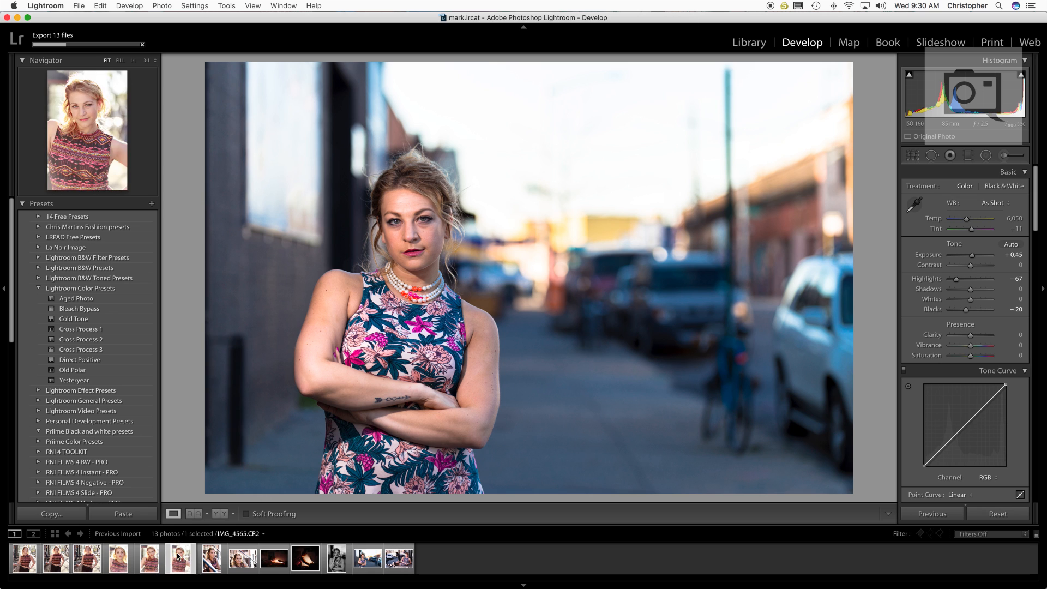